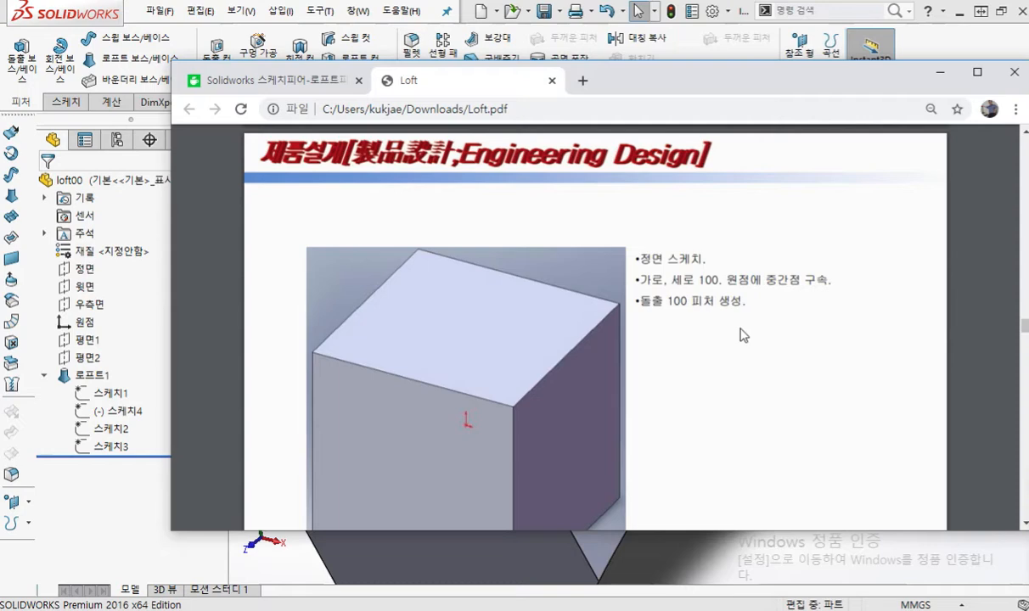
# Step: Look through the cube, loft-cut and tapered polygon extrusion instructions in Loft.pdf up to page 19
pyautogui.scroll(-9, 740, 335)
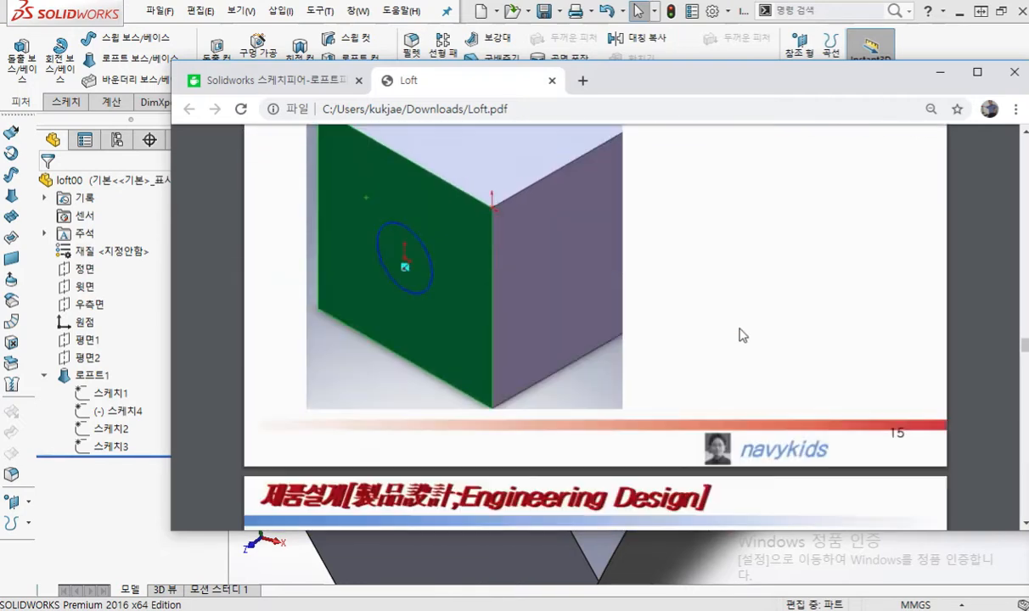
pyautogui.scroll(-12, 741, 334)
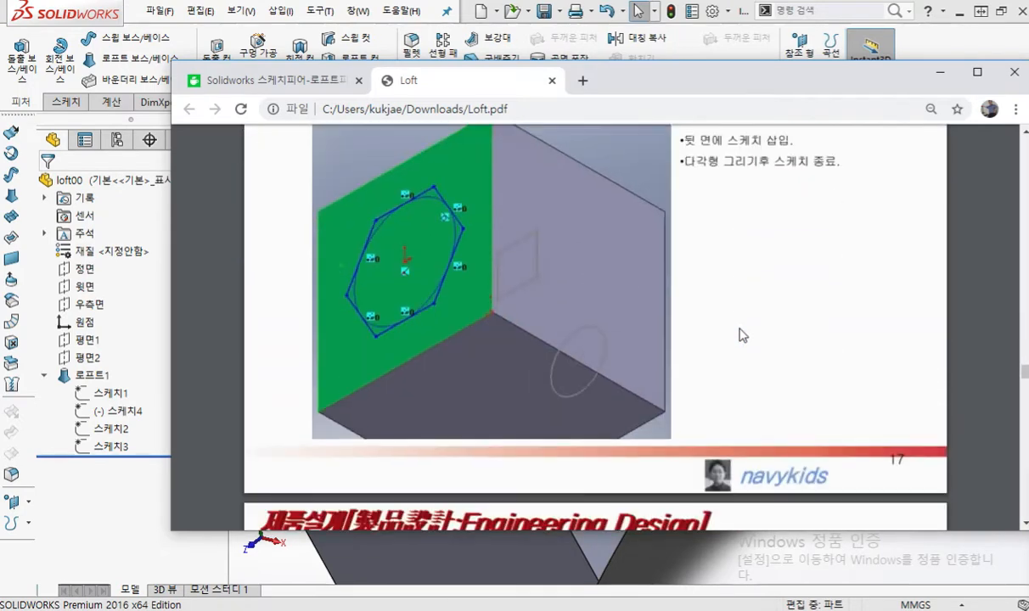
pyautogui.scroll(-8, 740, 329)
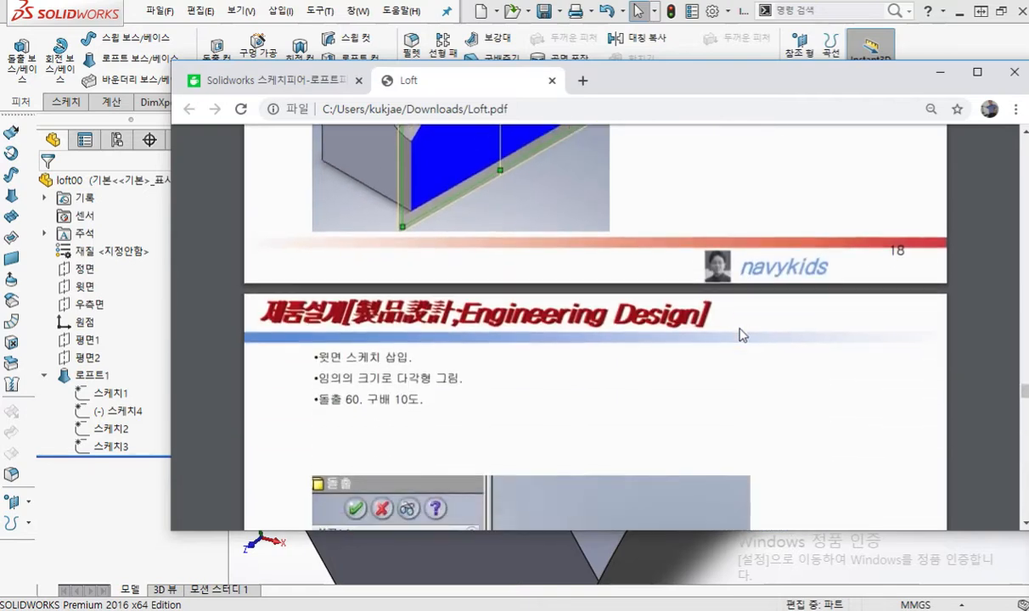
pyautogui.scroll(-4, 740, 334)
pyautogui.scroll(2, 740, 335)
pyautogui.scroll(2, 740, 334)
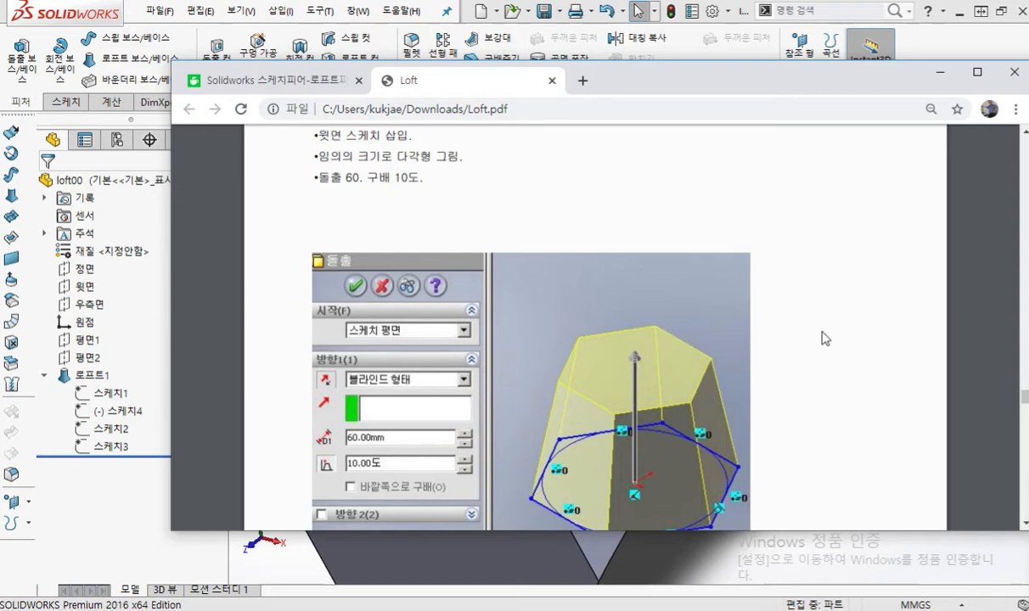
pyautogui.scroll(-4, 821, 338)
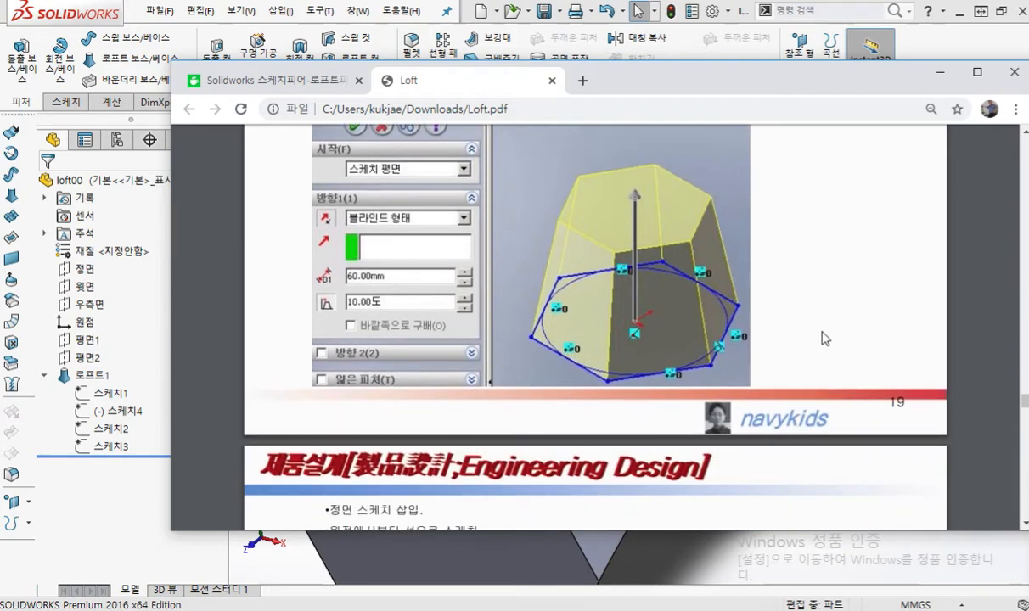
pyautogui.scroll(4, 821, 338)
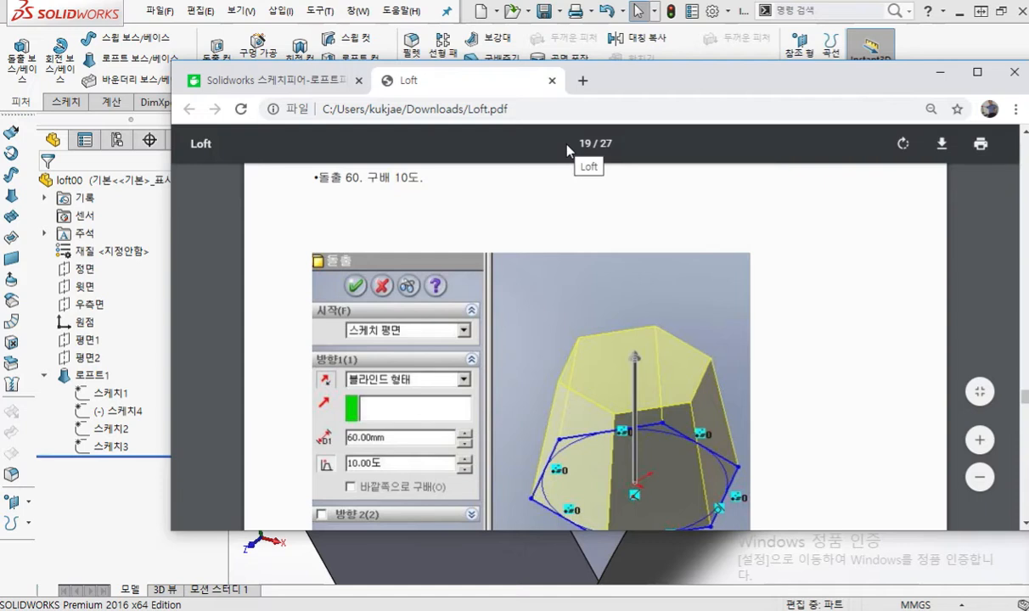
# Step: Switch to the Solidworks loft feature post, underline its first YouTube link with the screen pen and clear the mark
pyautogui.click(310, 81)
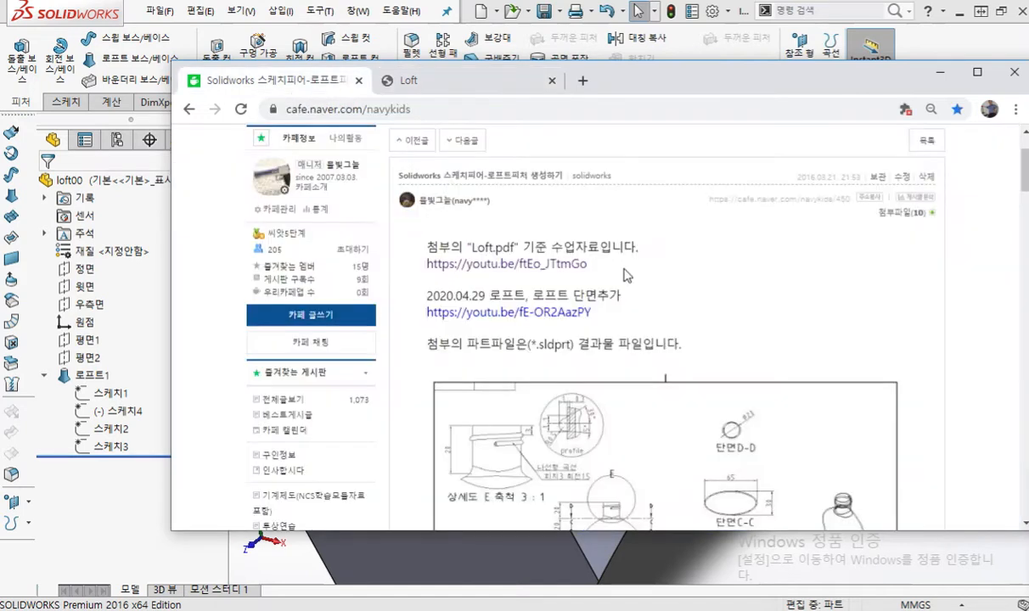
pyautogui.press('F12')
pyautogui.moveTo(427, 270); pyautogui.dragTo(652, 287)
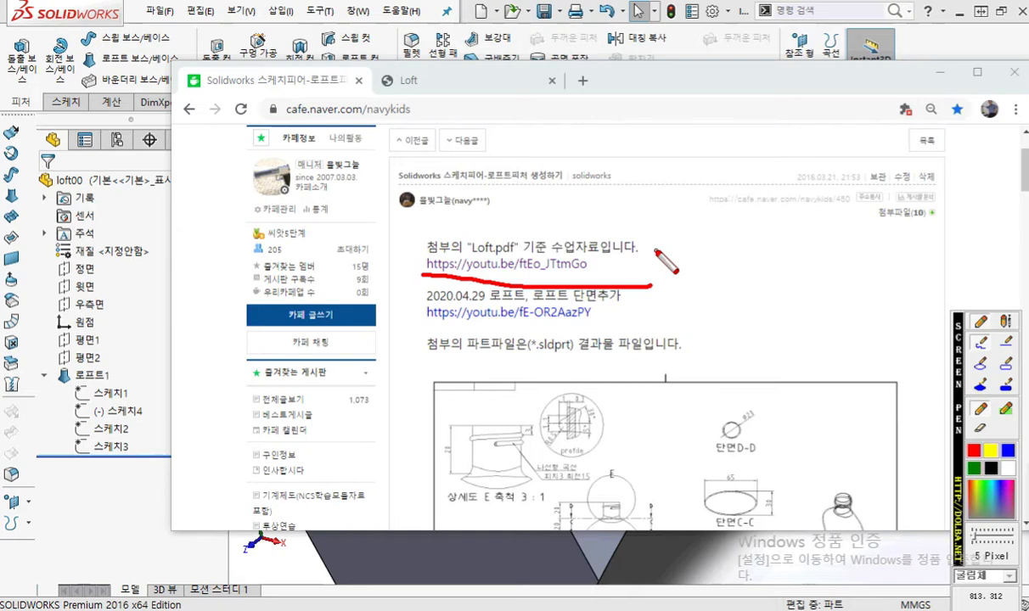
pyautogui.press('Escape')
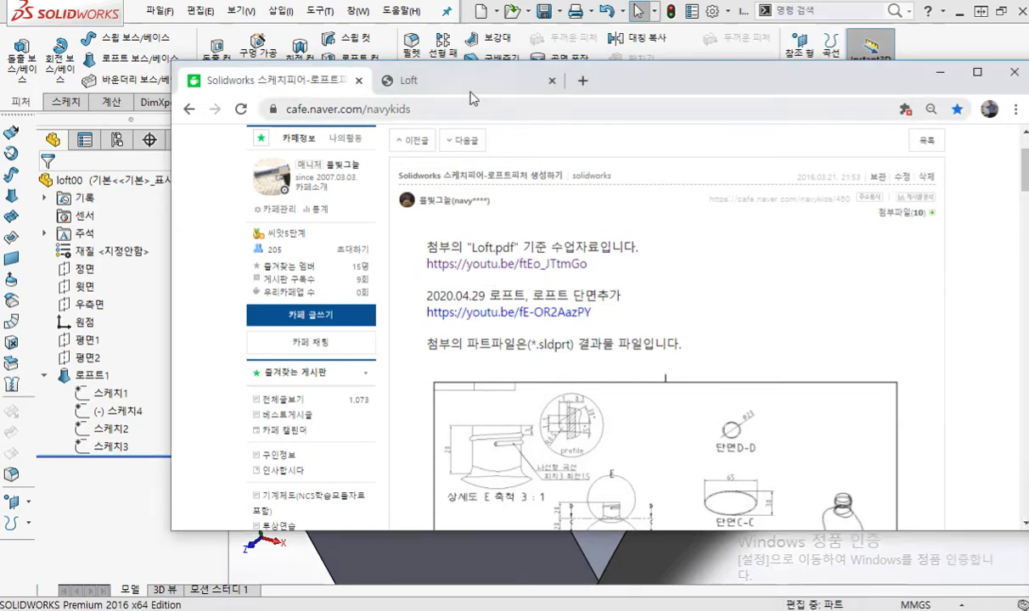
# Step: Return to Loft.pdf, maximize the browser window and bring the tapered polygon extrusion on page 19 into view
pyautogui.click(477, 88)
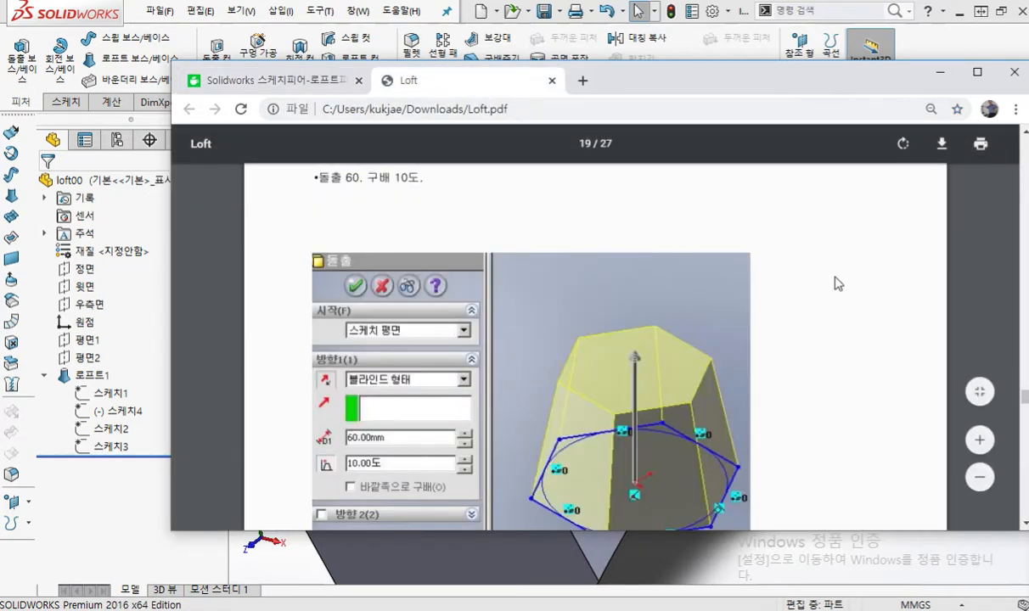
pyautogui.scroll(10, 837, 284)
pyautogui.scroll(-10, 838, 284)
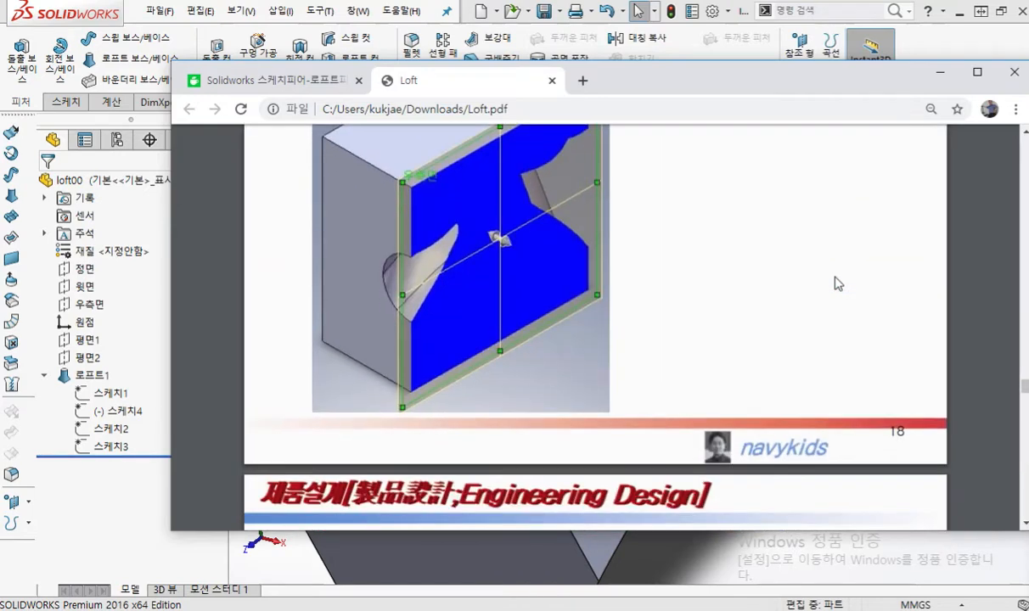
pyautogui.scroll(-5, 838, 283)
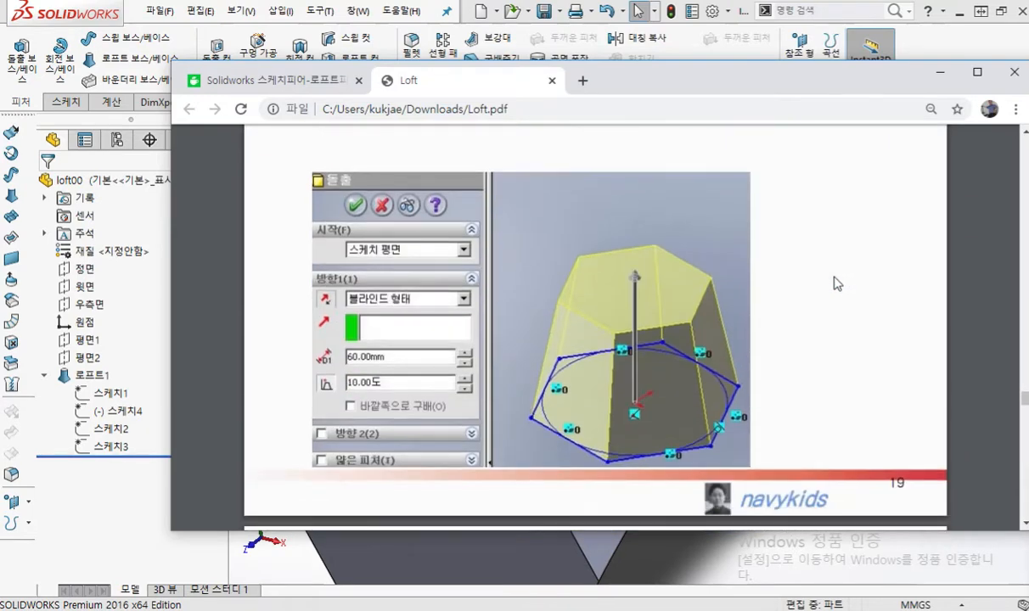
pyautogui.scroll(2, 838, 284)
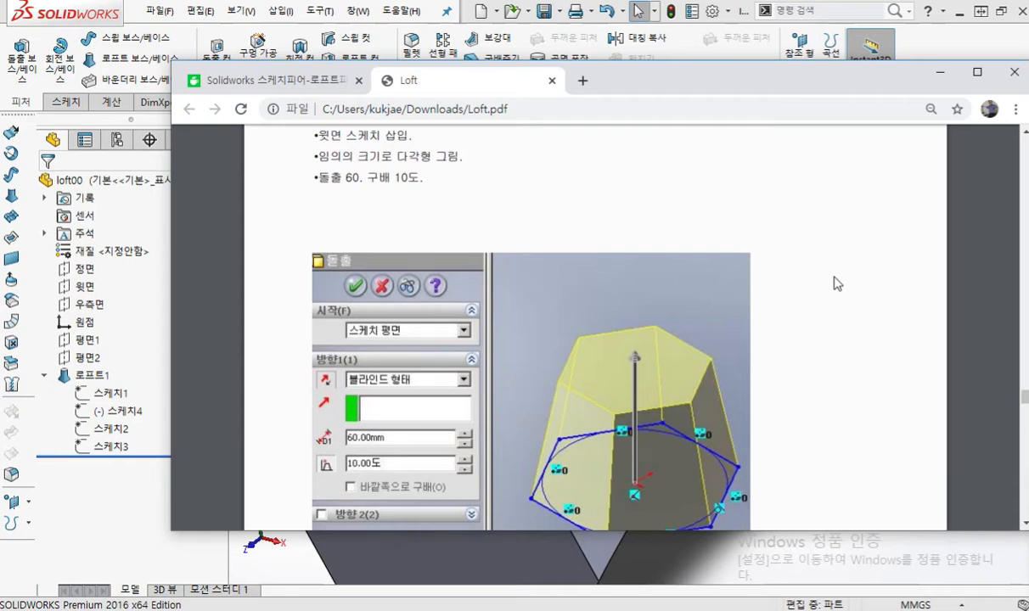
pyautogui.click(978, 74)
pyautogui.scroll(3, 781, 175)
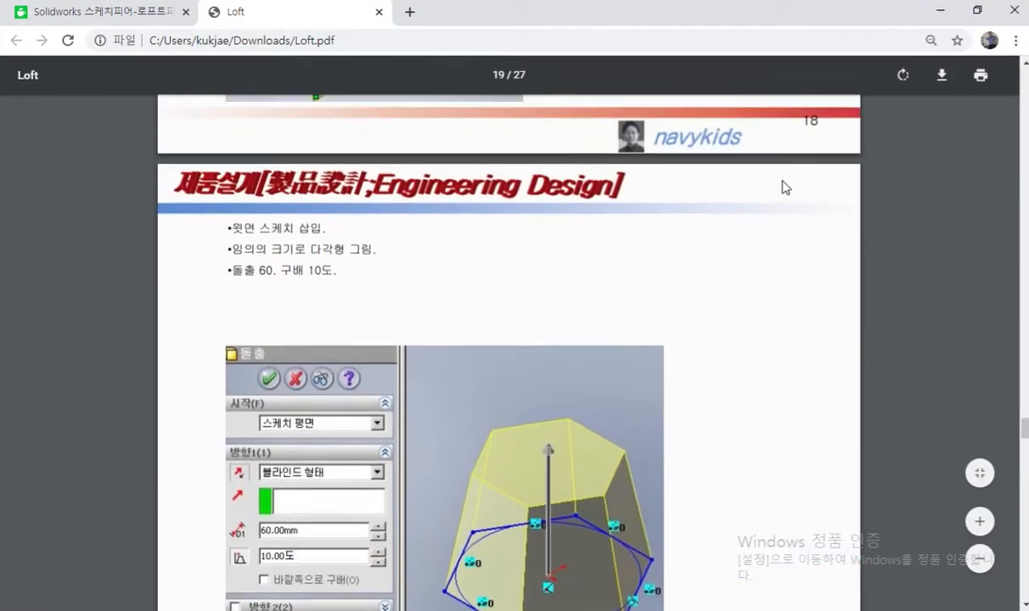
pyautogui.scroll(-1, 782, 181)
# Step: Mark the top plane, polygon centre, 60 mm extrusion with 10-degree draft and draft icon on page 19, then clear the marks
pyautogui.press('F12')
pyautogui.moveTo(214, 156); pyautogui.dragTo(266, 156)
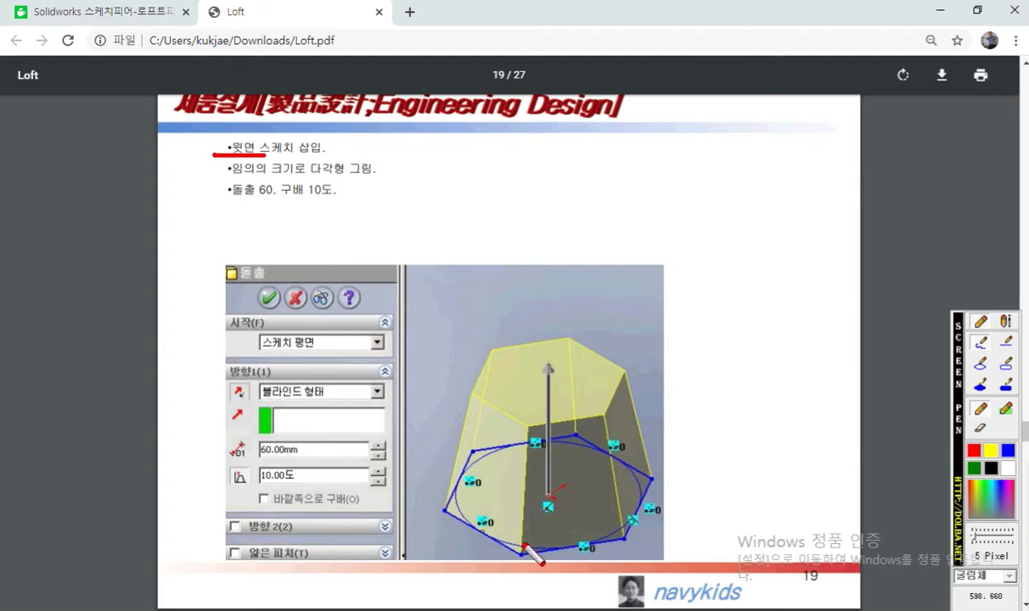
pyautogui.moveTo(555, 491)
pyautogui.mouseDown()
pyautogui.moveTo(528, 481)
pyautogui.moveTo(563, 509)
pyautogui.mouseUp()
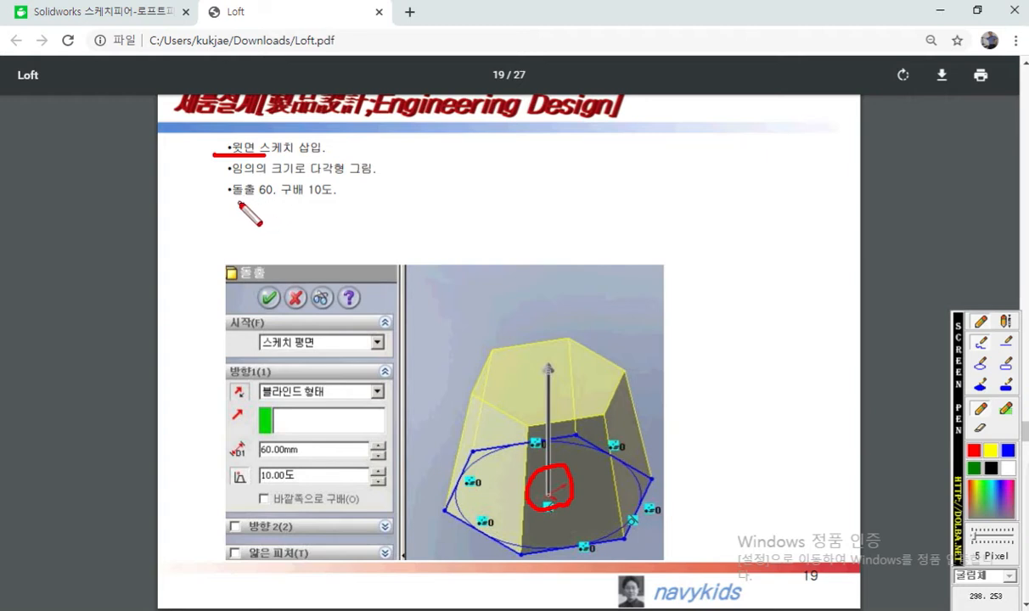
pyautogui.moveTo(225, 201); pyautogui.dragTo(351, 202)
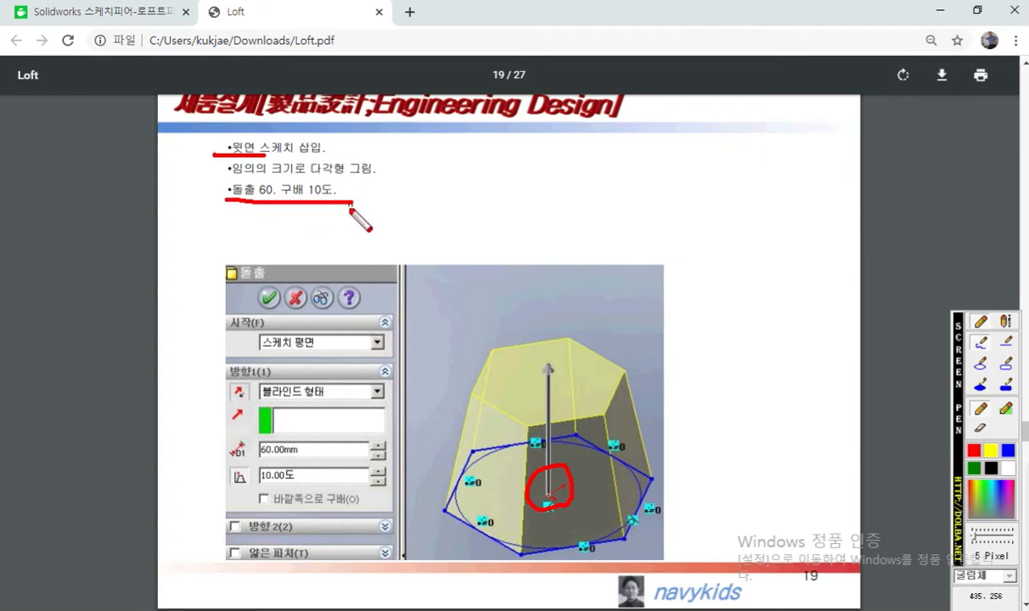
pyautogui.moveTo(269, 476)
pyautogui.mouseDown()
pyautogui.moveTo(242, 490)
pyautogui.moveTo(219, 471)
pyautogui.moveTo(246, 454)
pyautogui.moveTo(250, 497)
pyautogui.mouseUp()
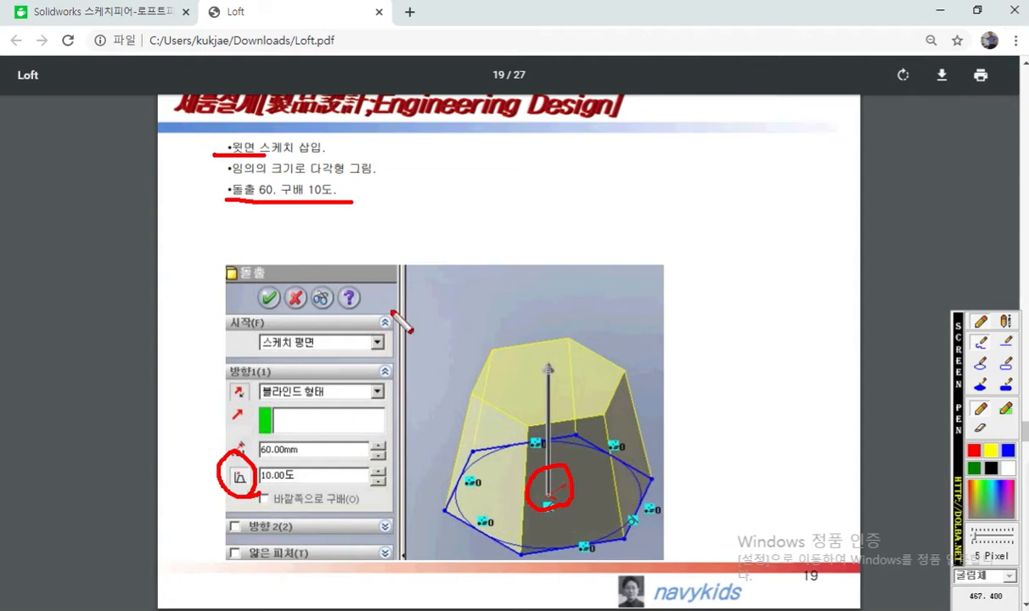
pyautogui.press('Escape')
# Step: Trace the L-shaped line sketch from the origin on page 20, add a slanted line across its free end, and clear the marks
pyautogui.scroll(-6, 673, 331)
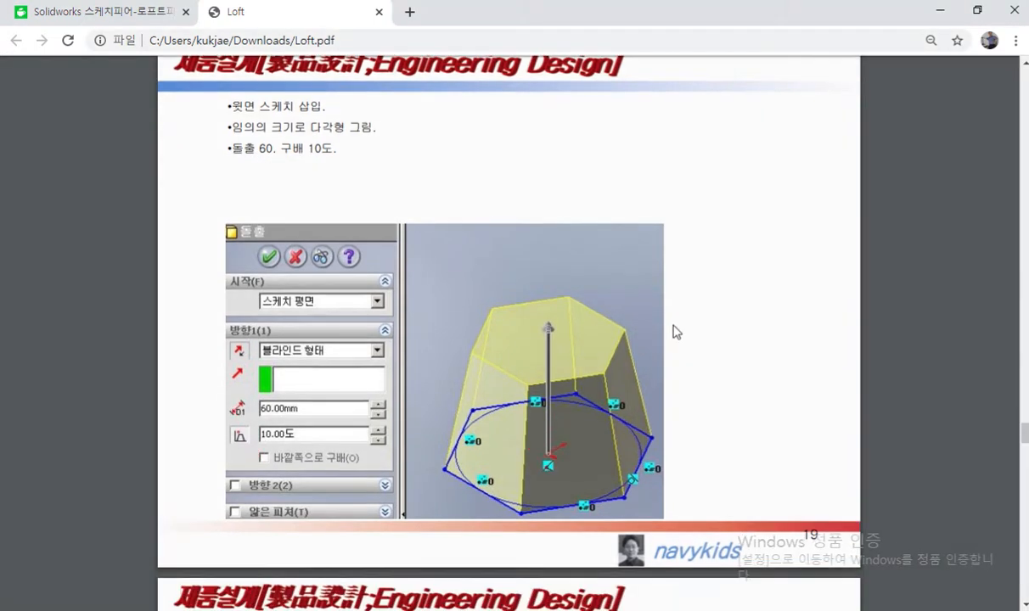
pyautogui.scroll(-1, 675, 333)
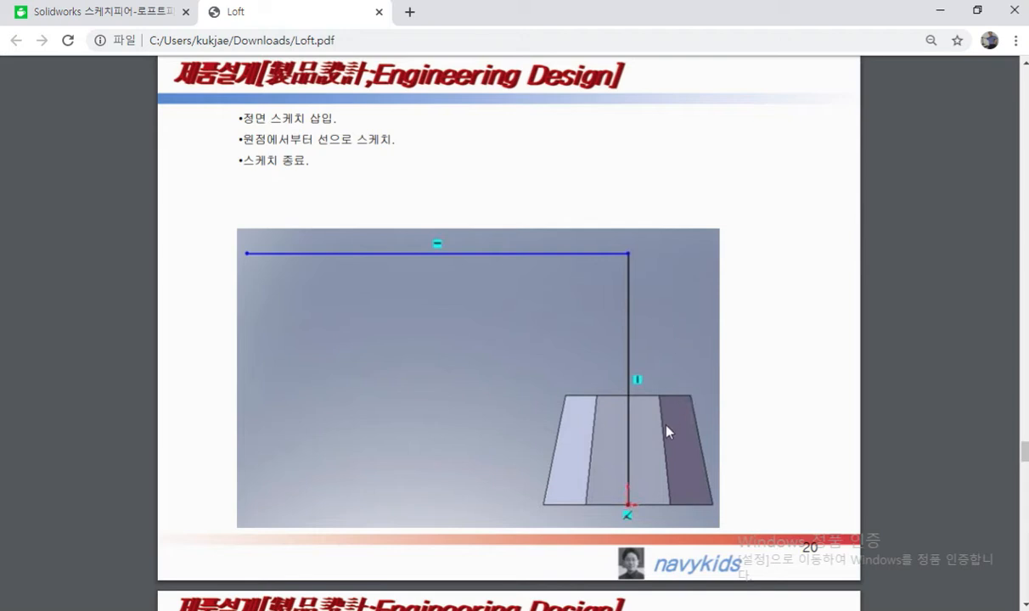
pyautogui.press('F12')
pyautogui.moveTo(627, 506); pyautogui.dragTo(628, 270)
pyautogui.moveTo(636, 509)
pyautogui.mouseDown()
pyautogui.moveTo(642, 500)
pyautogui.moveTo(630, 524)
pyautogui.mouseUp()
pyautogui.moveTo(599, 253); pyautogui.dragTo(258, 254)
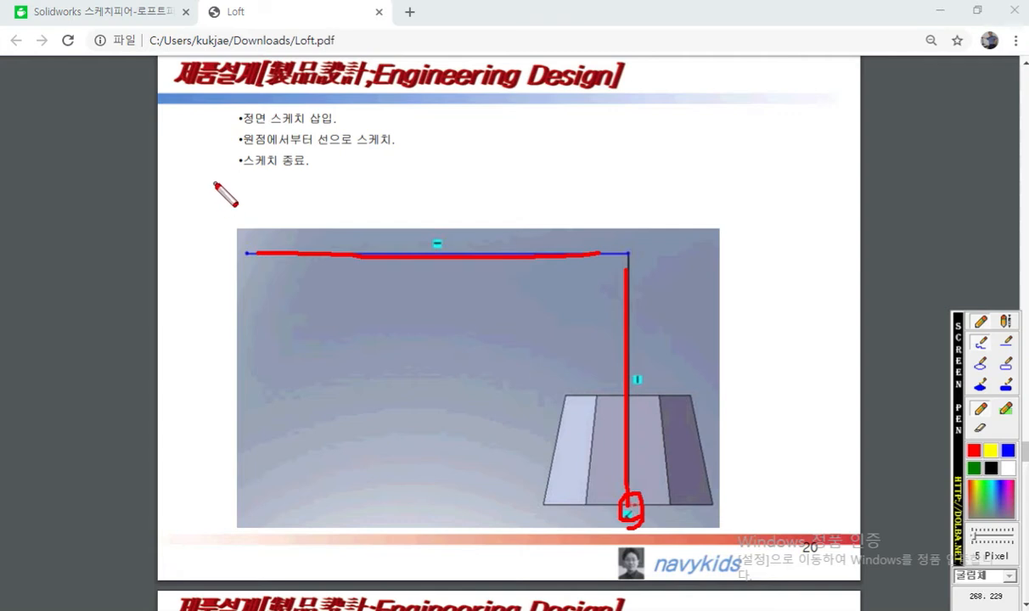
pyautogui.moveTo(223, 183); pyautogui.dragTo(271, 323)
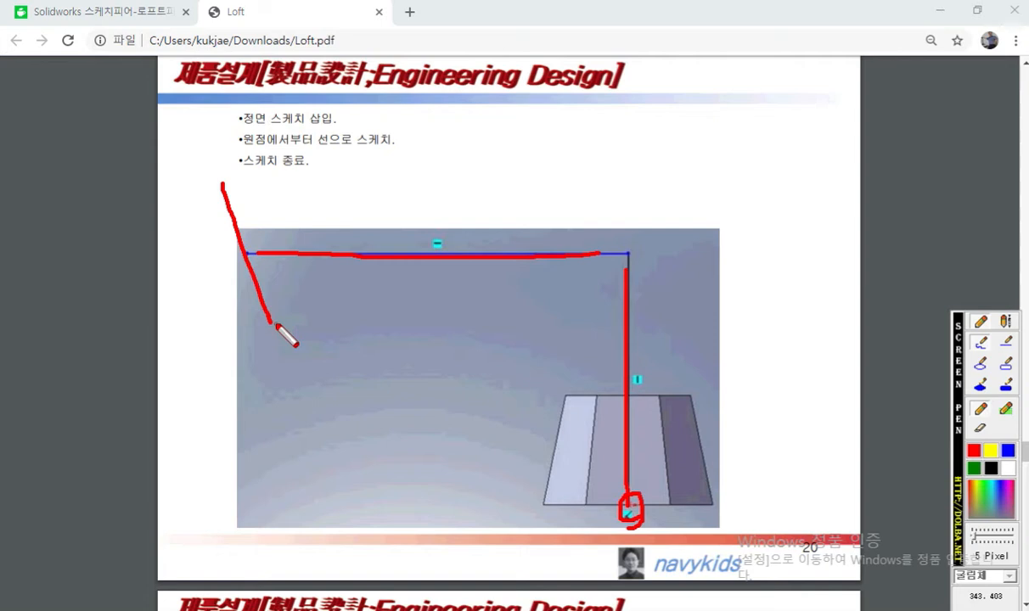
pyautogui.press('Escape')
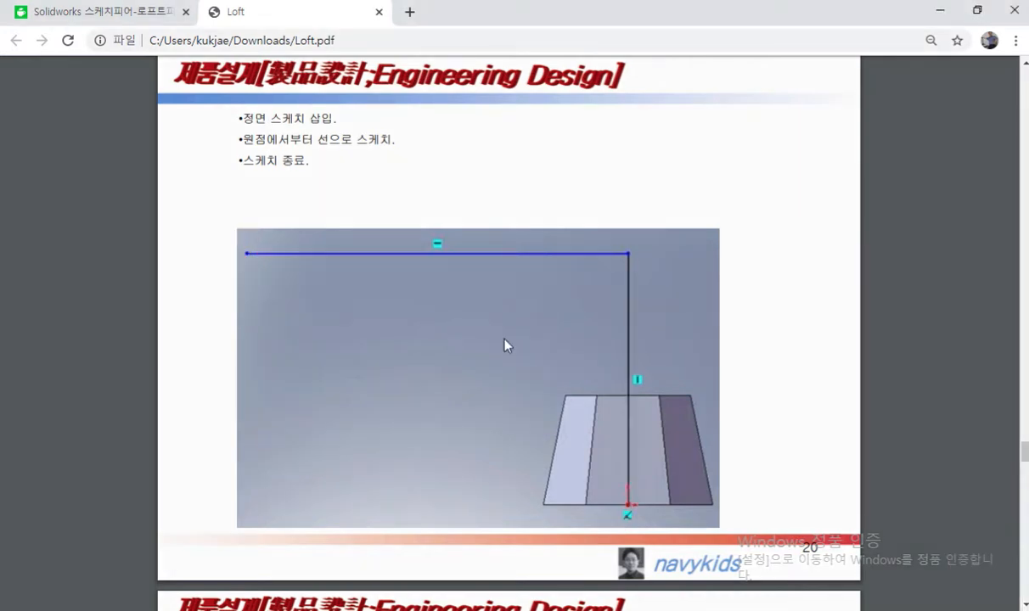
# Step: Circle the two solid vertices and the sketch endpoint that define the reference plane on page 21, then clear the marks
pyautogui.scroll(-3, 504, 339)
pyautogui.scroll(-5, 504, 343)
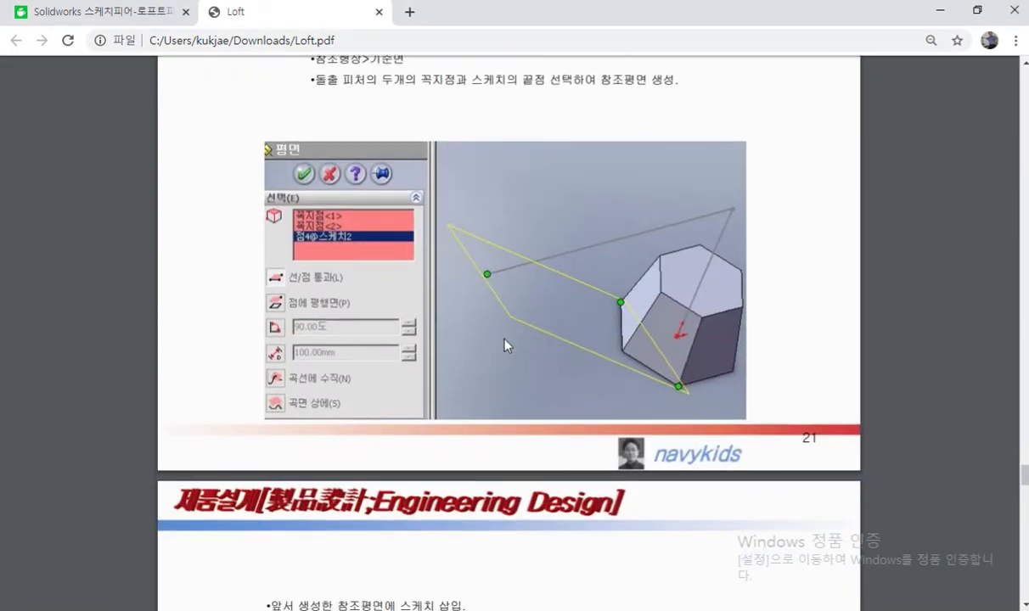
pyautogui.press('F12')
pyautogui.moveTo(627, 299); pyautogui.dragTo(627, 308)
pyautogui.moveTo(668, 380); pyautogui.dragTo(680, 380)
pyautogui.moveTo(487, 269)
pyautogui.mouseDown()
pyautogui.moveTo(495, 280)
pyautogui.moveTo(485, 266)
pyautogui.mouseUp()
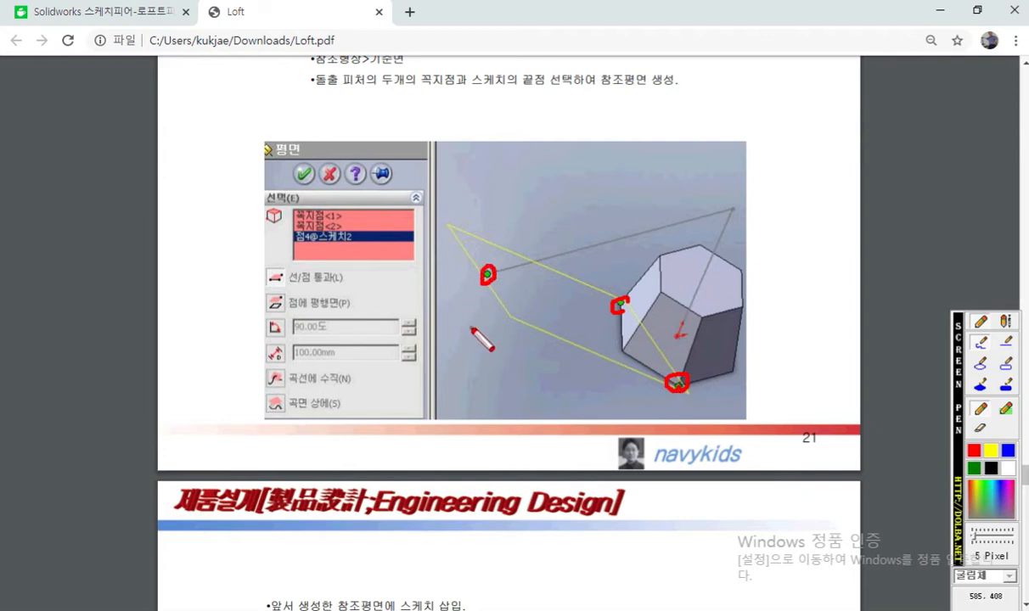
pyautogui.press('F12')
# Step: Outline the circle sketched on the reference plane at the path's endpoint on page 22, then clear the mark
pyautogui.scroll(-4, 528, 348)
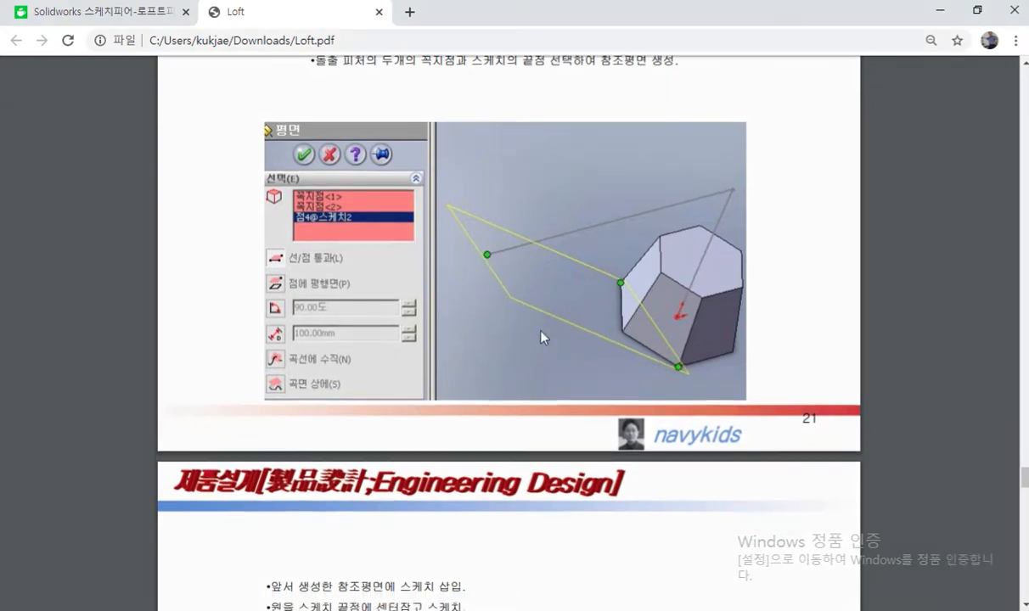
pyautogui.scroll(-4, 509, 354)
pyautogui.press('F12')
pyautogui.moveTo(368, 336)
pyautogui.mouseDown()
pyautogui.moveTo(292, 374)
pyautogui.moveTo(355, 308)
pyautogui.moveTo(348, 388)
pyautogui.mouseUp()
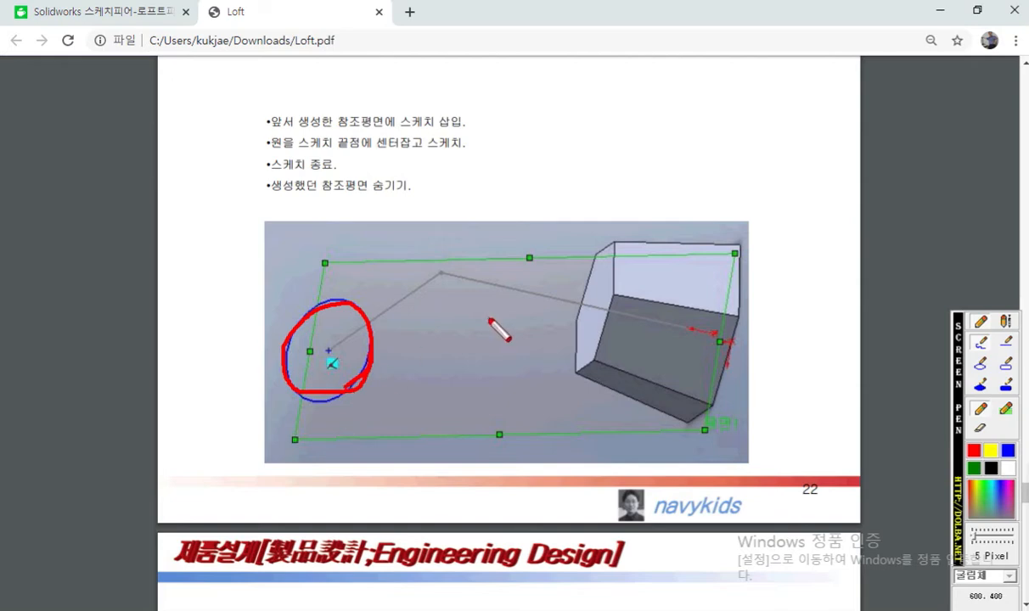
pyautogui.press('F12')
# Step: Draw a freehand side view of the tapered base with a slanted loft rising from its top beside the page 23 figure
pyautogui.scroll(-4, 517, 335)
pyautogui.scroll(-3, 517, 339)
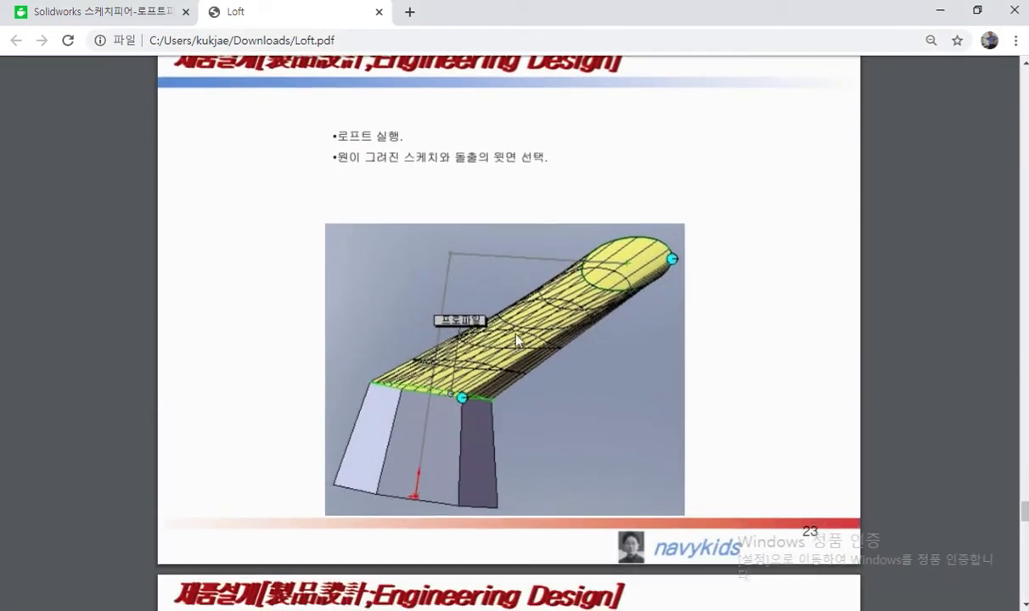
pyautogui.scroll(1, 570, 353)
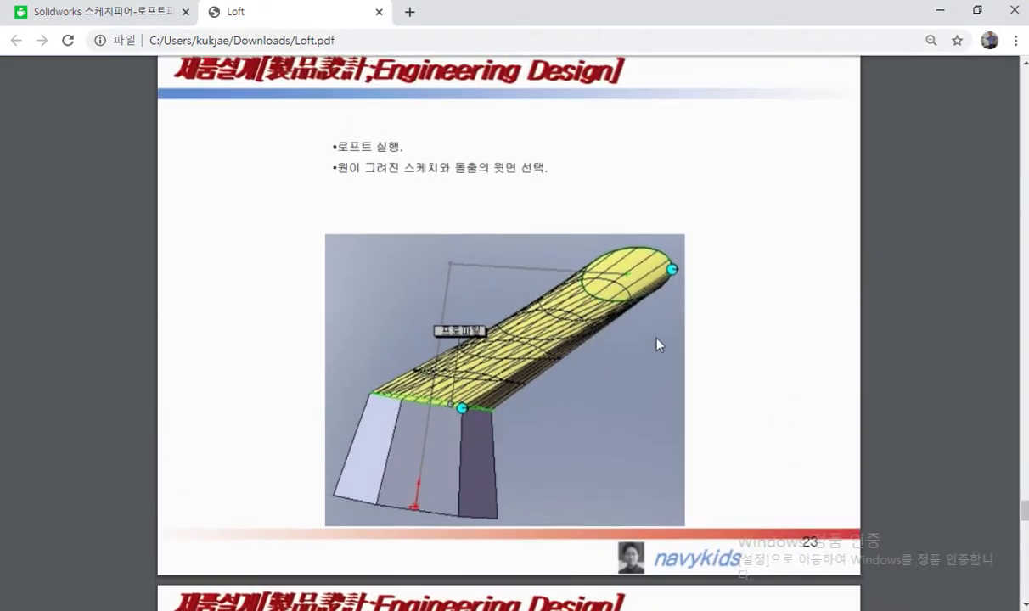
pyautogui.press('F12')
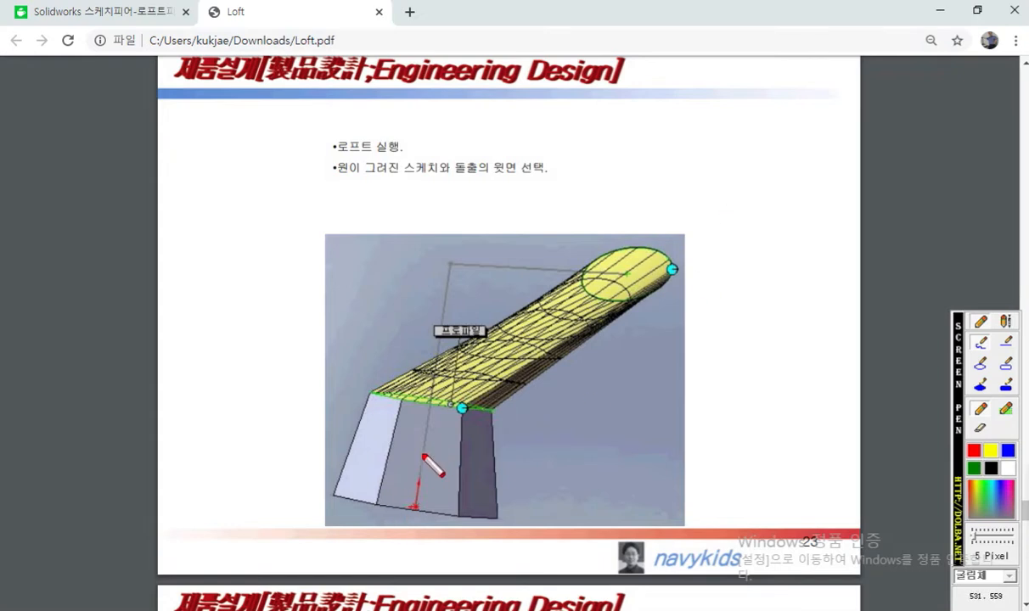
pyautogui.moveTo(735, 199)
pyautogui.mouseDown()
pyautogui.moveTo(828, 191)
pyautogui.moveTo(847, 253)
pyautogui.moveTo(735, 225)
pyautogui.moveTo(730, 267)
pyautogui.moveTo(844, 252)
pyautogui.mouseUp()
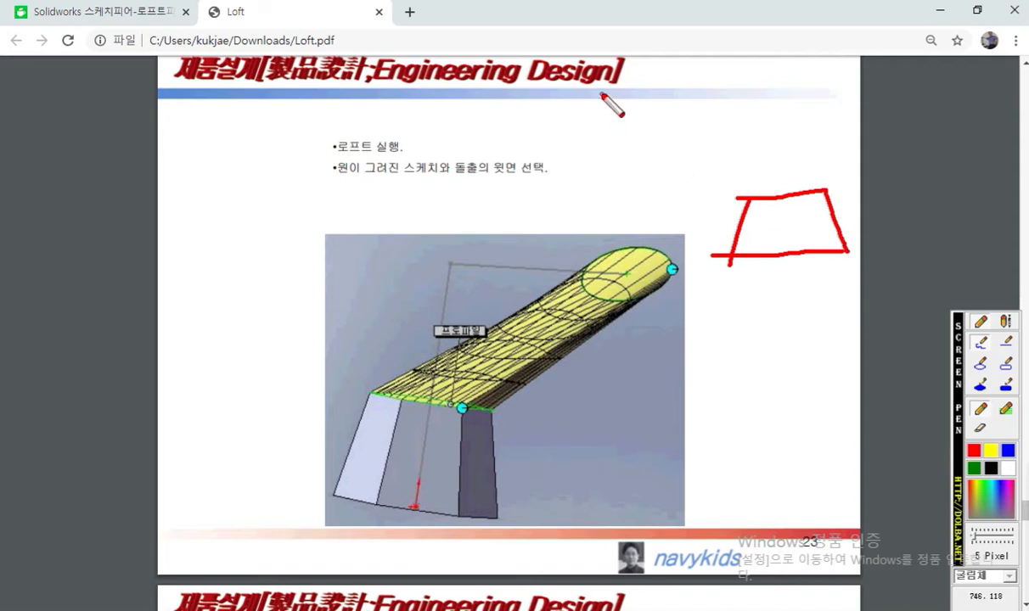
pyautogui.moveTo(601, 91); pyautogui.dragTo(639, 144)
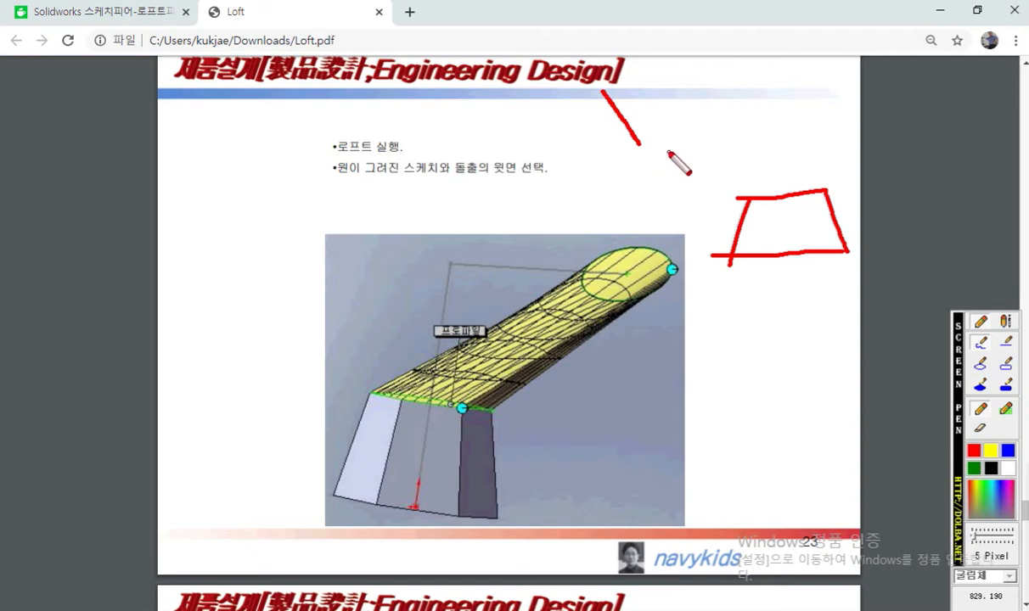
pyautogui.moveTo(616, 90)
pyautogui.mouseDown()
pyautogui.moveTo(757, 171)
pyautogui.moveTo(822, 189)
pyautogui.mouseUp()
pyautogui.moveTo(642, 150); pyautogui.dragTo(747, 200)
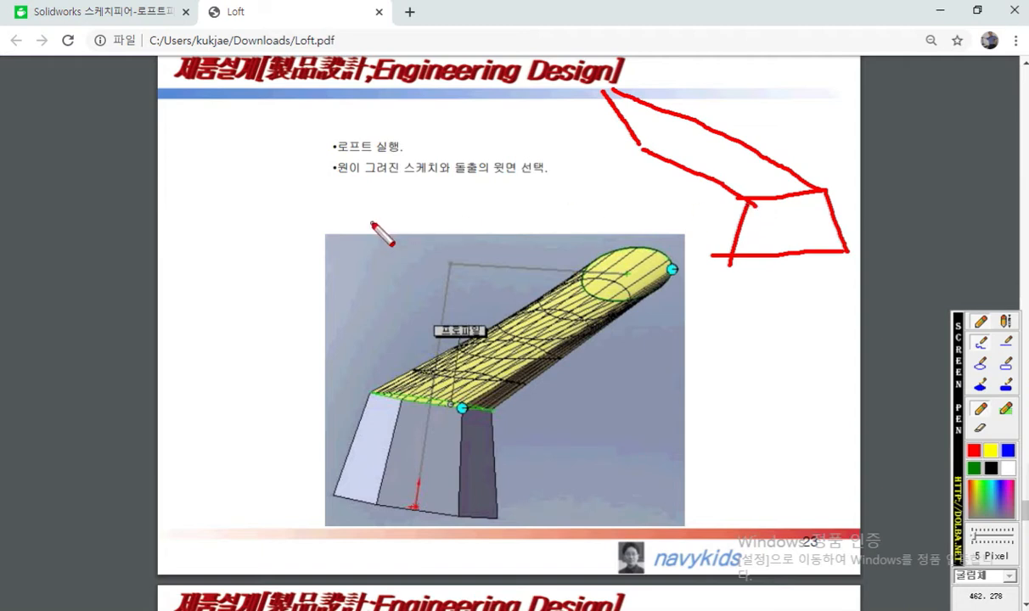
# Step: Draw two slanted lines joined by two roughly parallel lines beside the page 23 figure, then clear all marks
pyautogui.moveTo(193, 176); pyautogui.dragTo(247, 274)
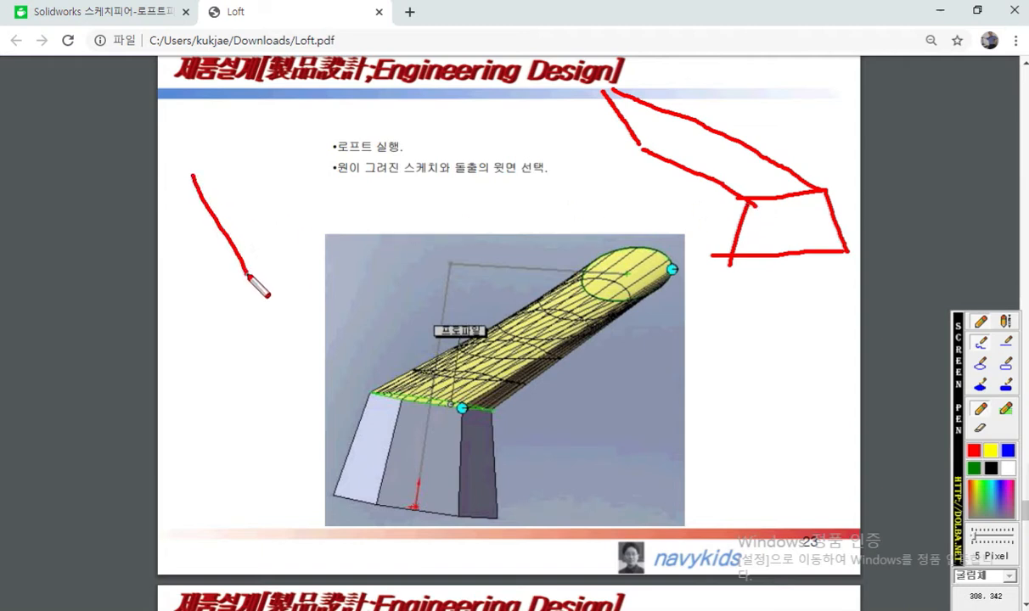
pyautogui.moveTo(363, 120); pyautogui.dragTo(427, 238)
pyautogui.moveTo(210, 190); pyautogui.dragTo(373, 153)
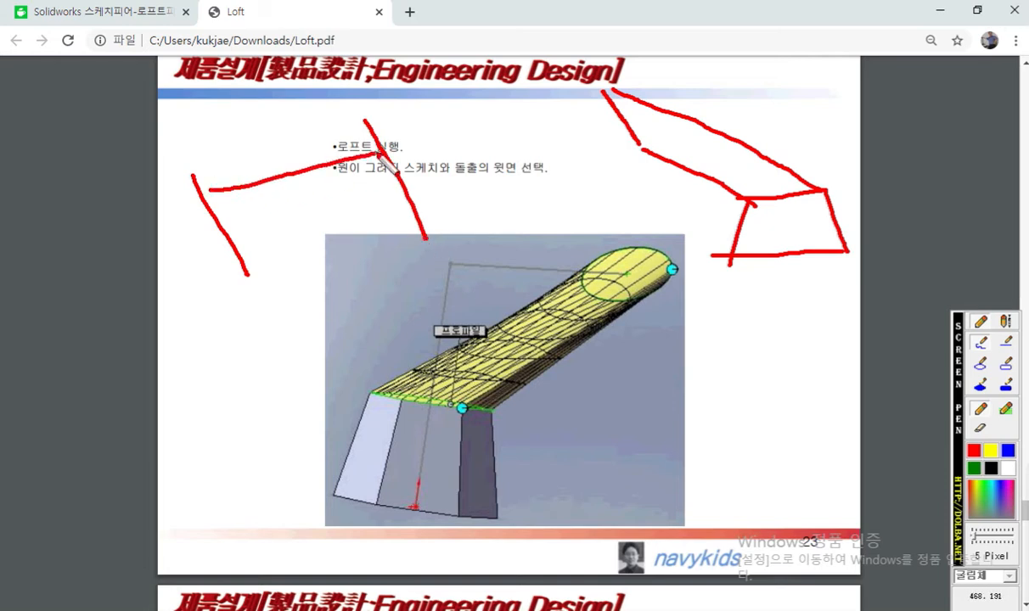
pyautogui.moveTo(237, 249); pyautogui.dragTo(415, 209)
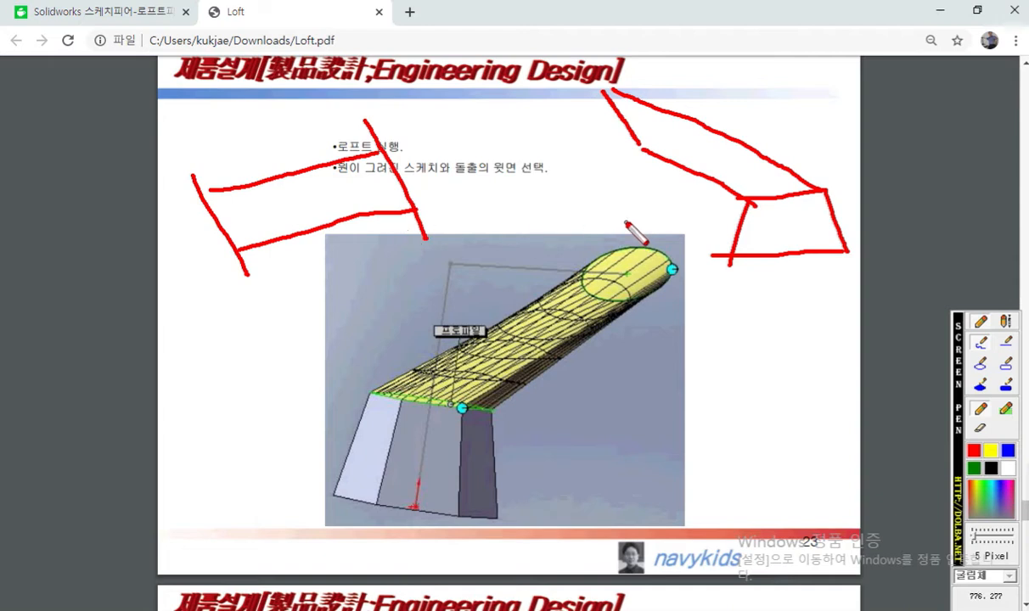
pyautogui.moveTo(706, 233)
pyautogui.mouseDown()
pyautogui.moveTo(597, 143)
pyautogui.moveTo(684, 234)
pyautogui.moveTo(701, 235)
pyautogui.mouseUp()
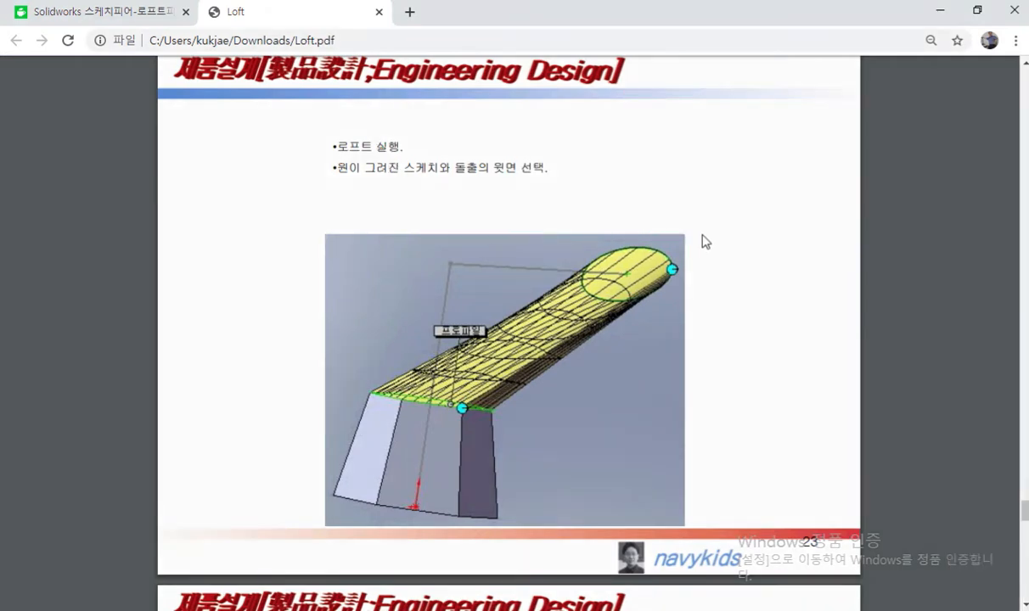
# Step: Switch to SolidWorks and close the loft00 part, saving its changes
pyautogui.hotkey('alt', 'Tab')
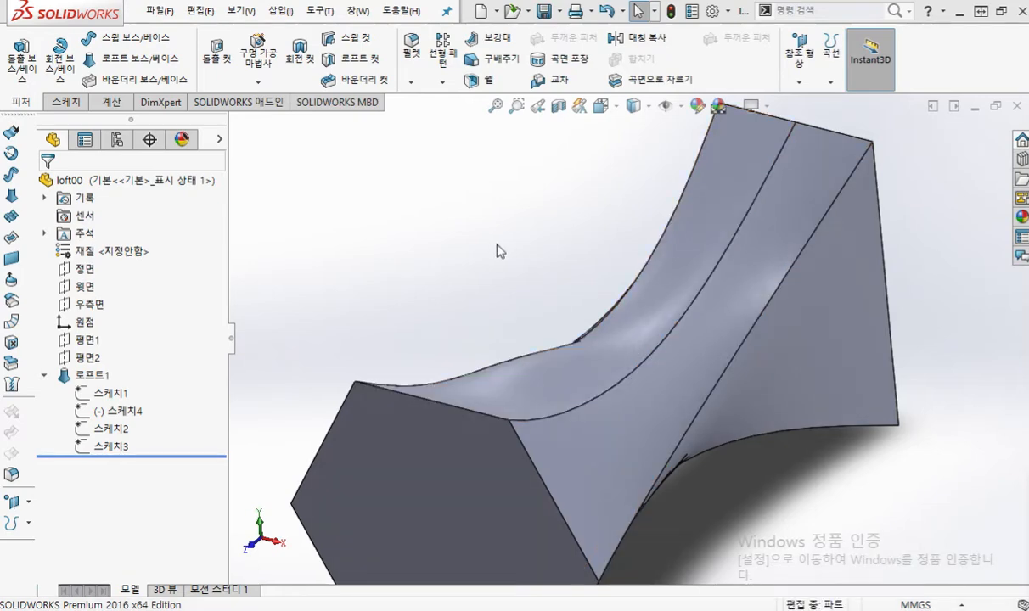
pyautogui.click(1017, 108)
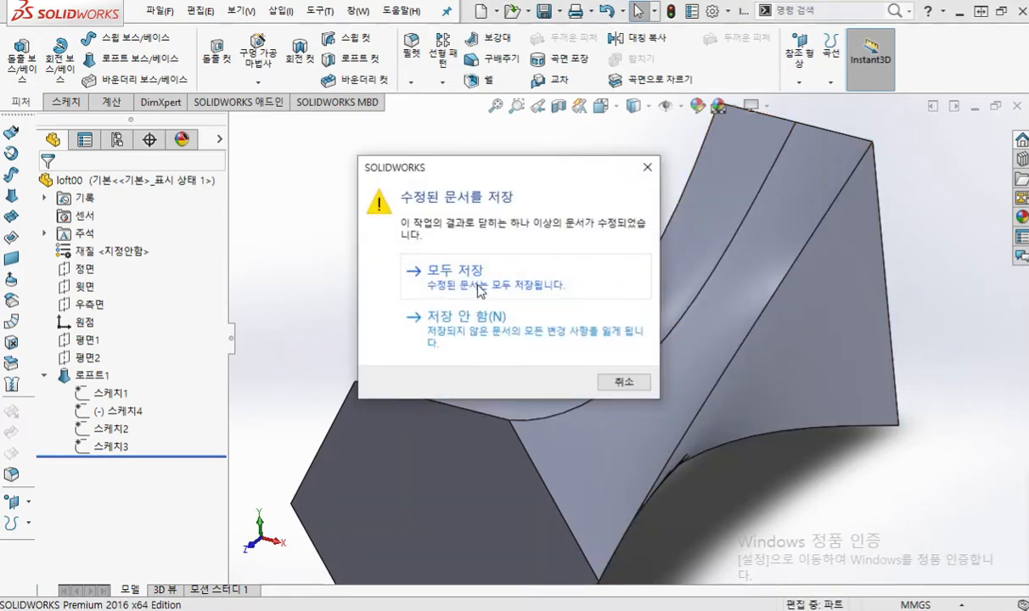
pyautogui.click(474, 274)
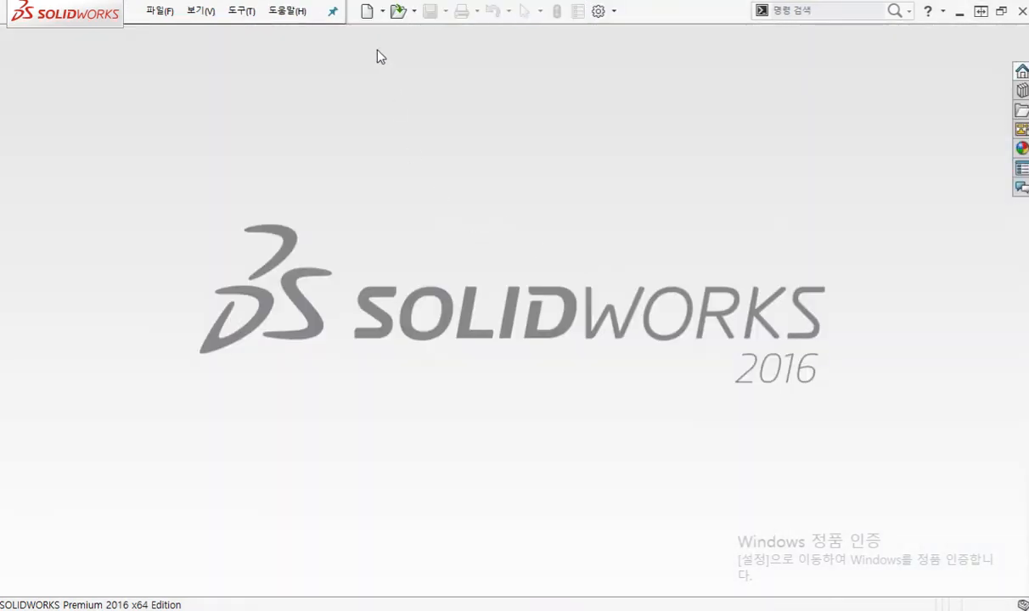
# Step: Create a new part document and start the Polygon tool in a sketch on the Top plane (윗면)
pyautogui.click(367, 11)
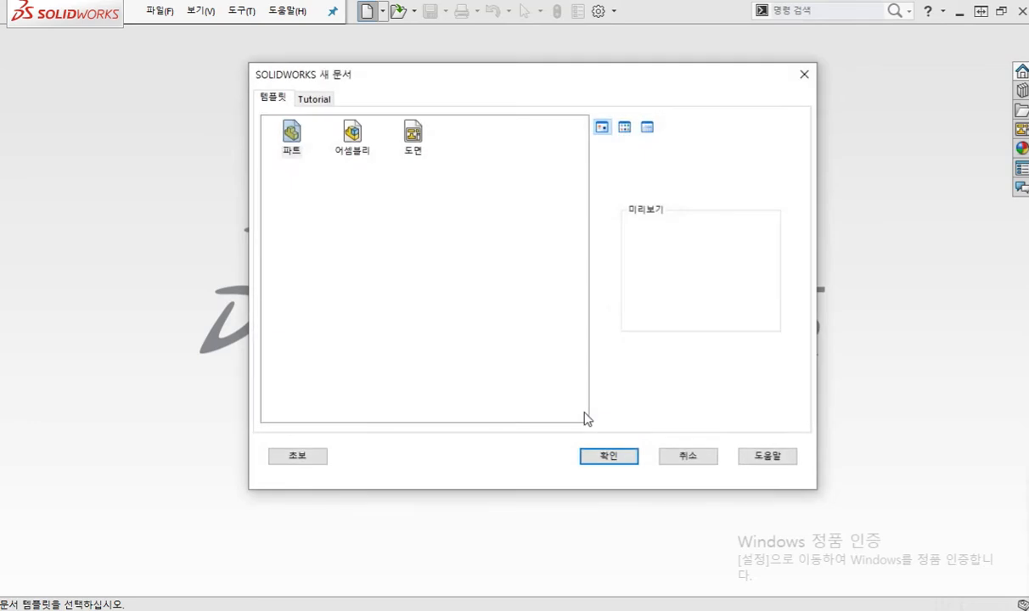
pyautogui.click(617, 458)
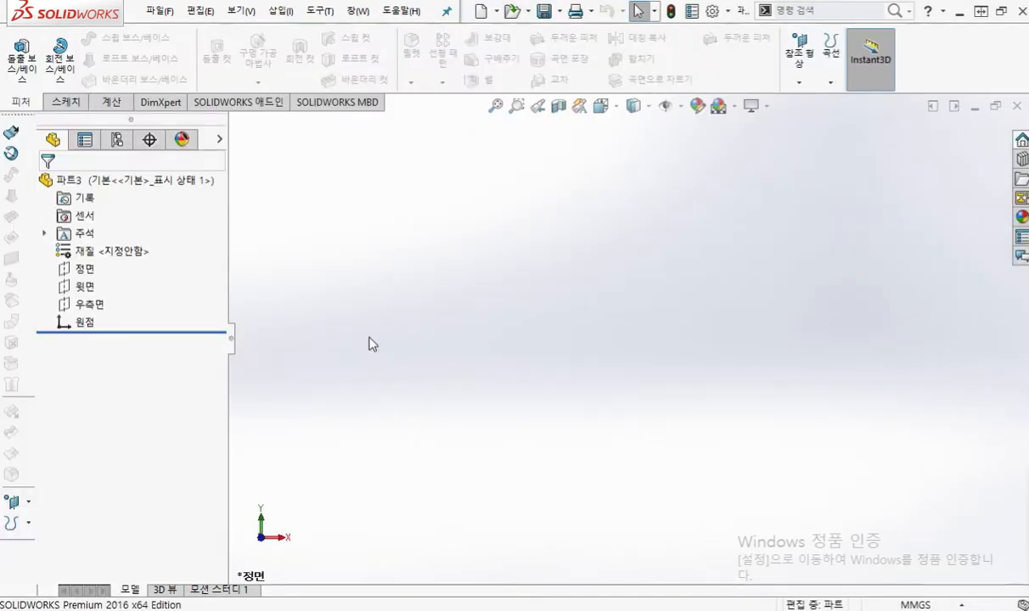
pyautogui.click(85, 289)
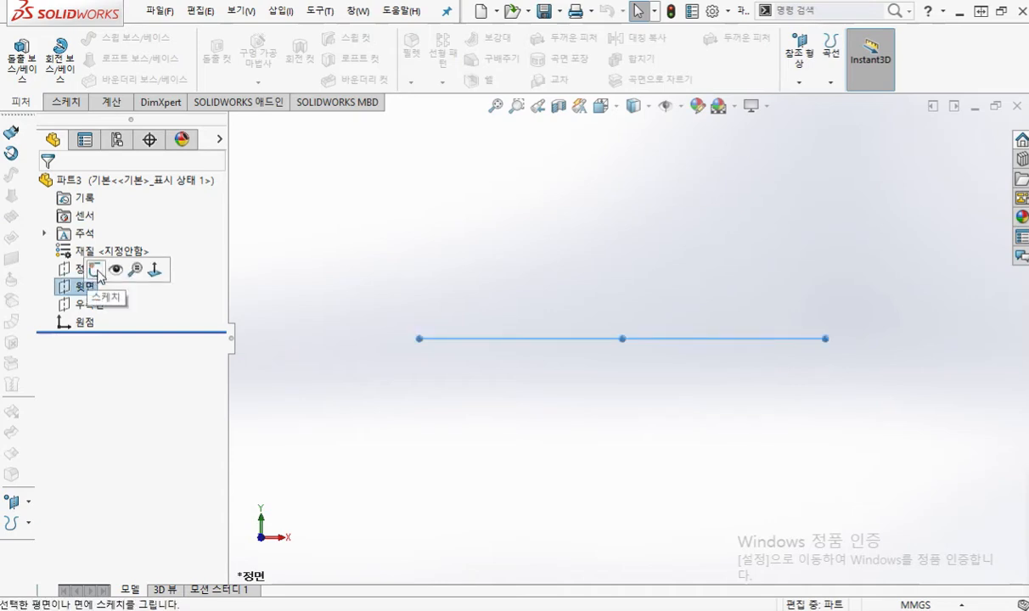
pyautogui.click(97, 272)
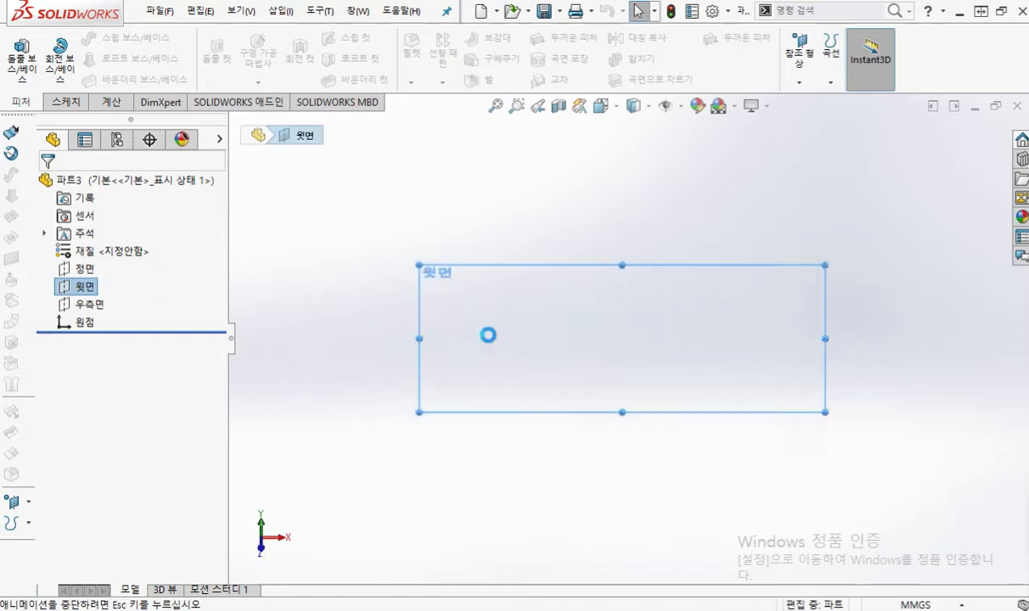
pyautogui.click(521, 339)
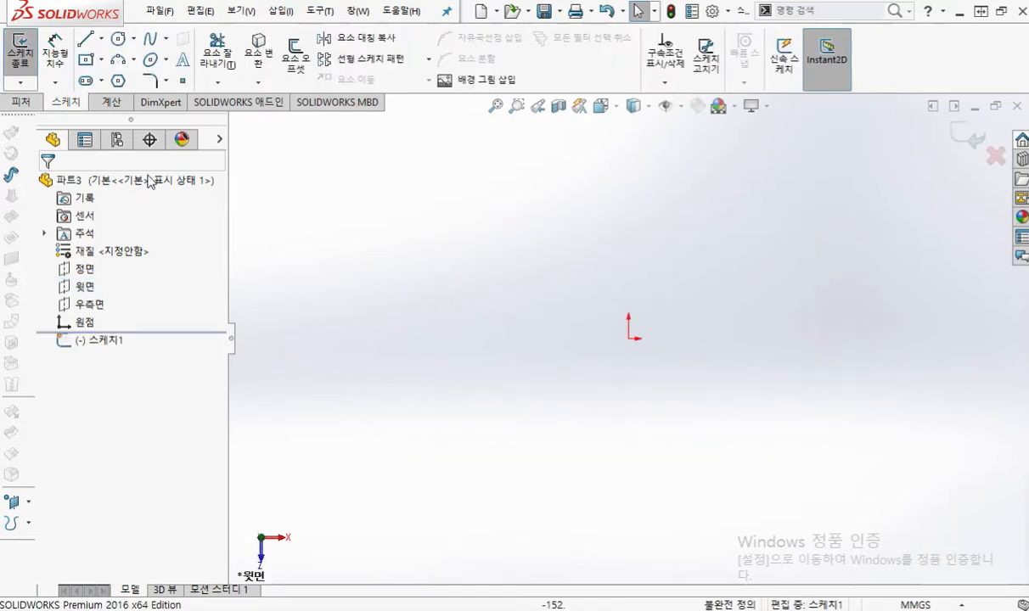
pyautogui.click(119, 85)
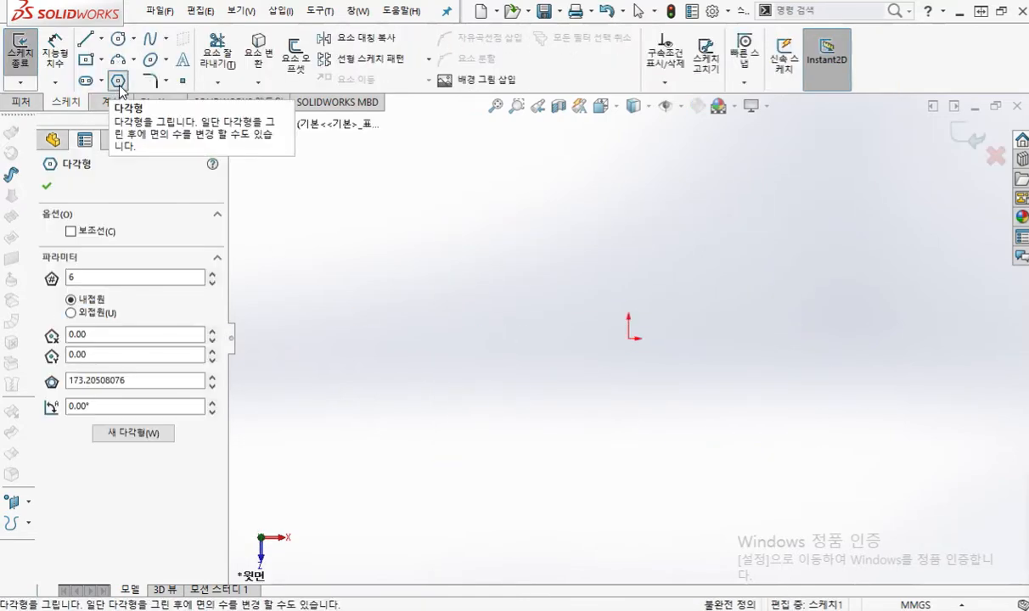
# Step: Annotate the six-side and inscribed-circle settings and the hexagon's centre and corner points, then clear the marks
pyautogui.press('F12')
pyautogui.moveTo(108, 249)
pyautogui.mouseDown()
pyautogui.moveTo(92, 269)
pyautogui.moveTo(109, 304)
pyautogui.moveTo(128, 292)
pyautogui.moveTo(134, 310)
pyautogui.mouseUp()
pyautogui.moveTo(632, 332); pyautogui.dragTo(672, 352)
pyautogui.moveTo(763, 228)
pyautogui.mouseDown()
pyautogui.moveTo(779, 238)
pyautogui.moveTo(752, 259)
pyautogui.moveTo(758, 396)
pyautogui.moveTo(677, 467)
pyautogui.moveTo(516, 419)
pyautogui.moveTo(535, 261)
pyautogui.moveTo(603, 207)
pyautogui.moveTo(753, 247)
pyautogui.mouseUp()
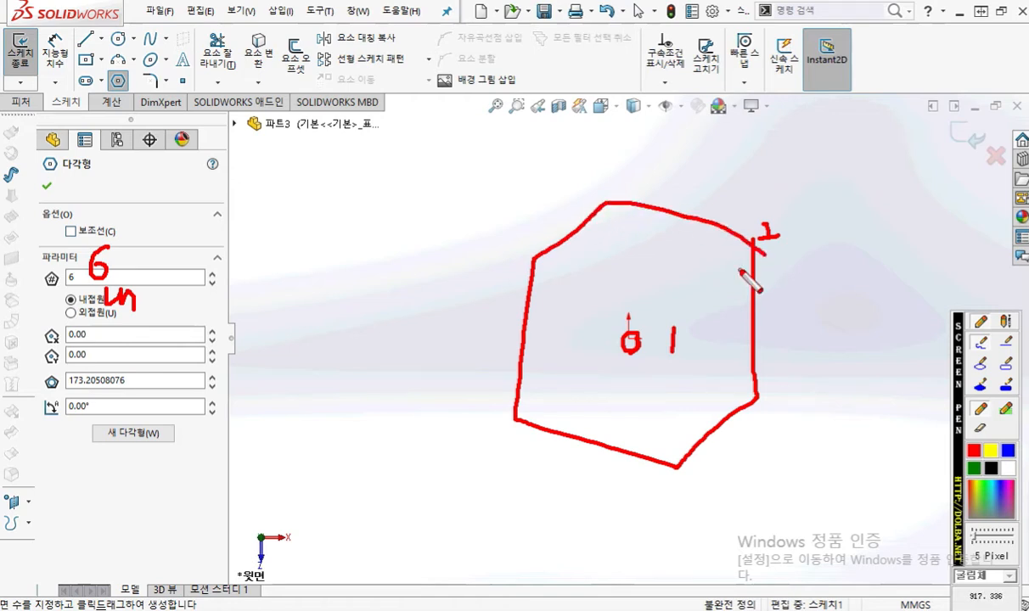
pyautogui.press('Escape')
# Step: Draw a hexagon about 62 mm from centre to corner around the origin and make its upper edge horizontal
pyautogui.click(628, 337)
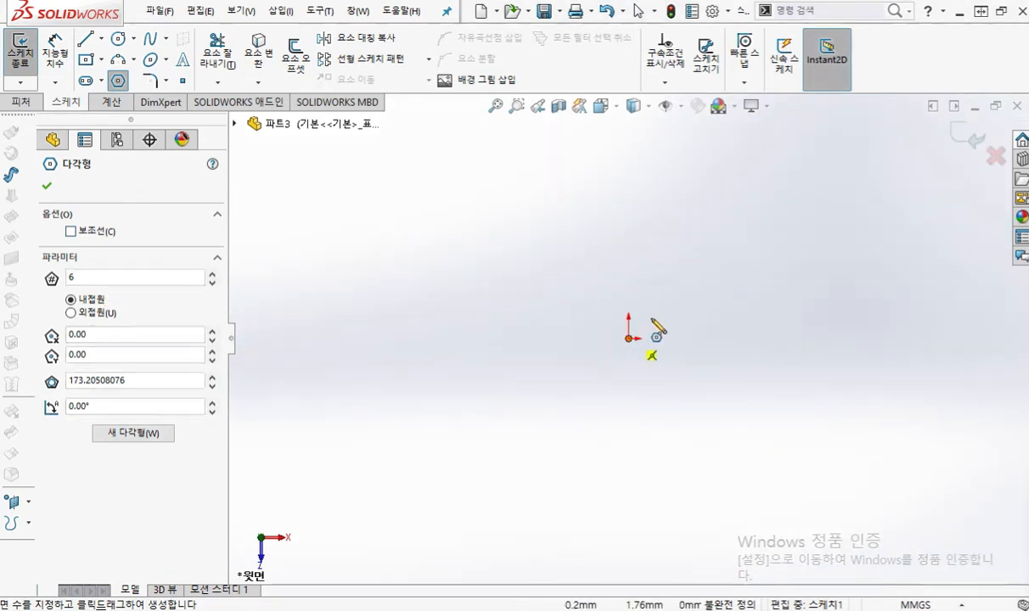
pyautogui.click(735, 271)
pyautogui.rightClick(820, 217)
pyautogui.click(832, 220)
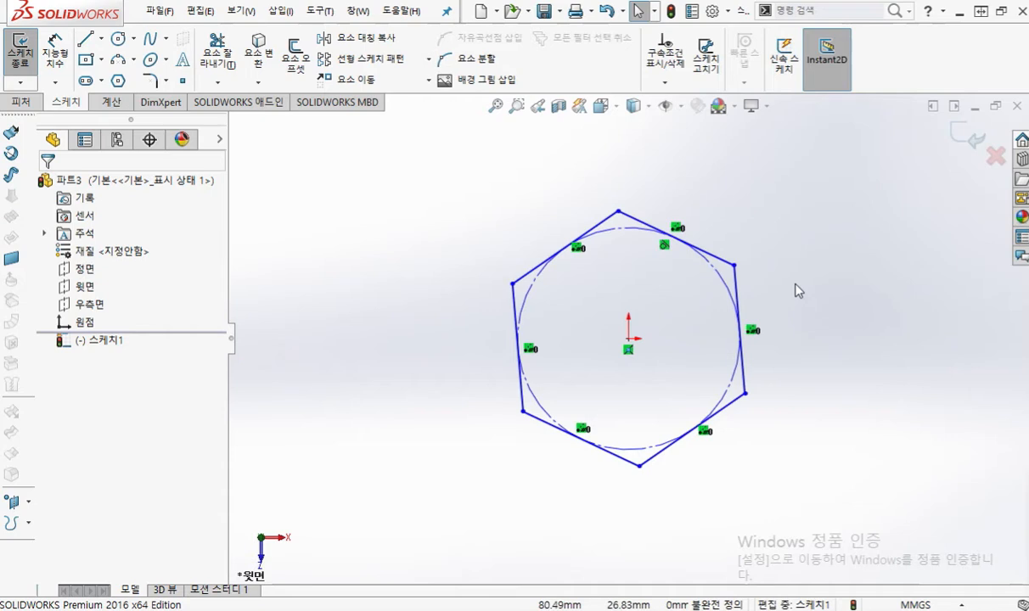
pyautogui.click(643, 226)
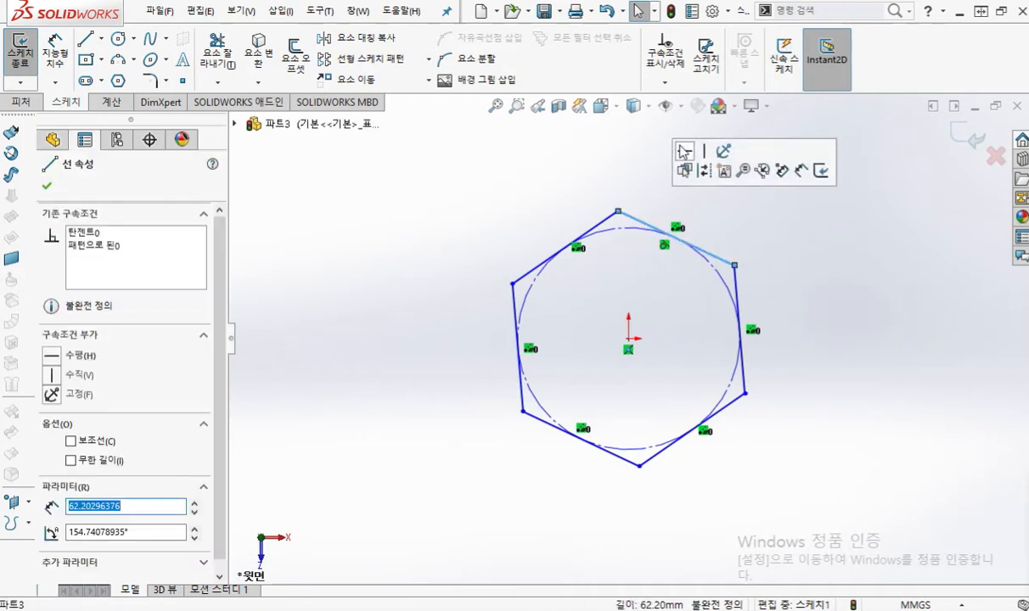
pyautogui.click(686, 152)
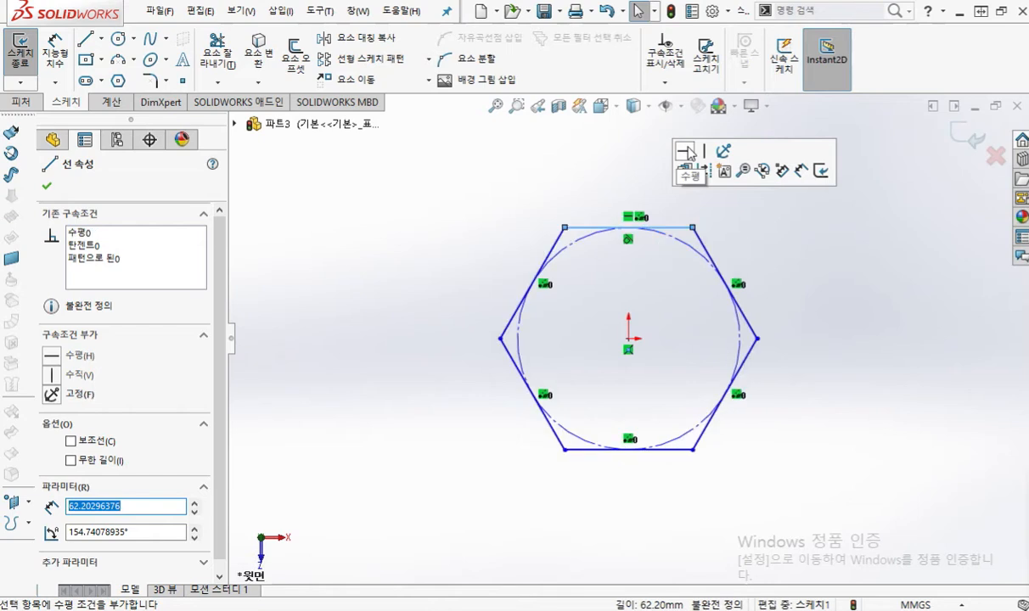
# Step: Mark the hexagon's horizontal upper edge and a diameter of 100 across its inscribed circle, then clear the marks
pyautogui.moveTo(559, 219); pyautogui.dragTo(681, 220)
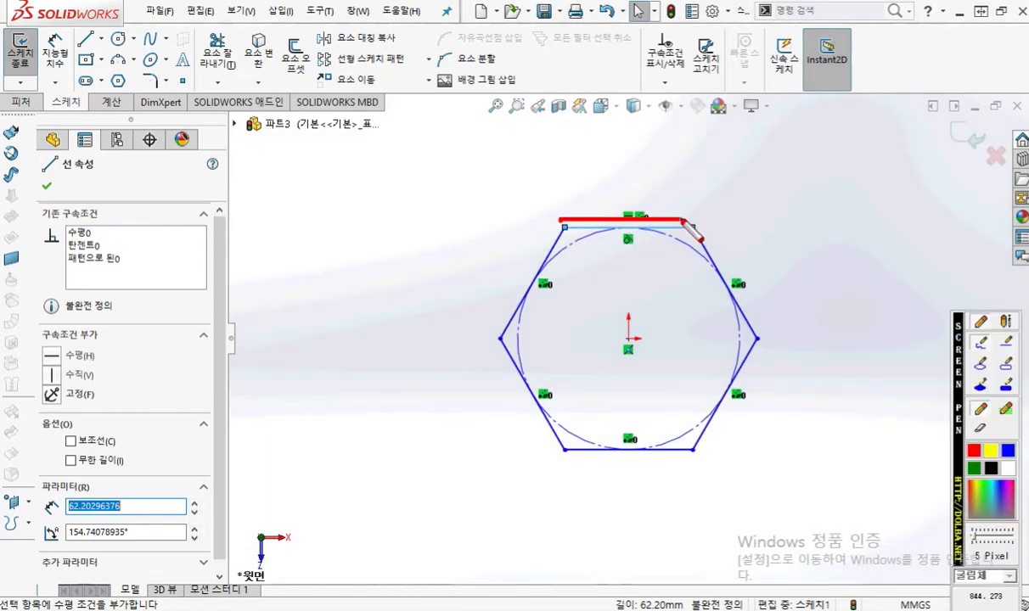
pyautogui.moveTo(608, 185); pyautogui.dragTo(640, 184)
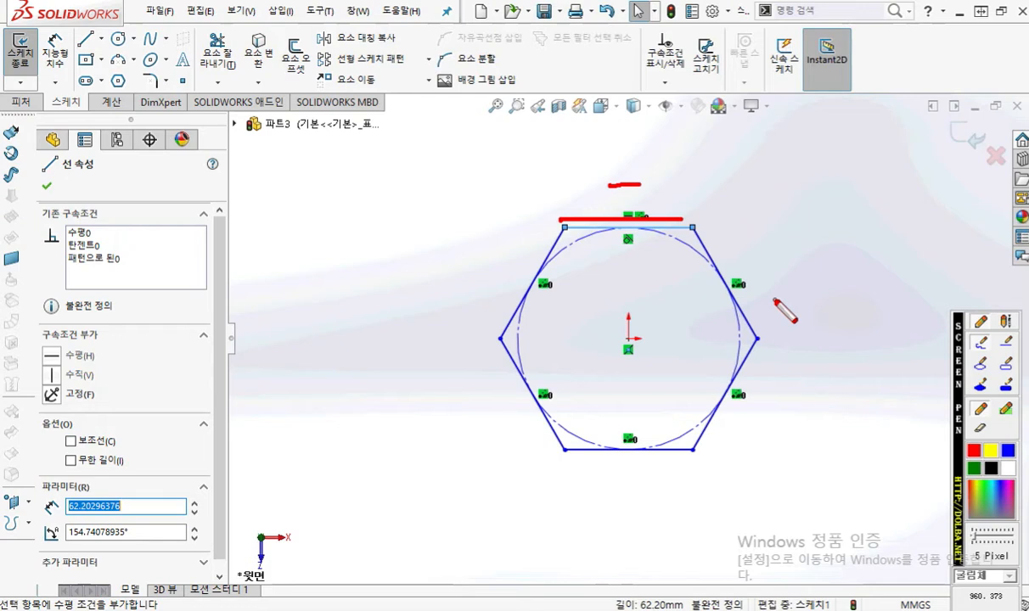
pyautogui.moveTo(689, 253)
pyautogui.mouseDown()
pyautogui.moveTo(558, 418)
pyautogui.moveTo(600, 404)
pyautogui.mouseUp()
pyautogui.moveTo(660, 252)
pyautogui.mouseDown()
pyautogui.moveTo(695, 254)
pyautogui.moveTo(690, 288)
pyautogui.mouseUp()
pyautogui.moveTo(578, 303)
pyautogui.mouseDown()
pyautogui.moveTo(586, 344)
pyautogui.moveTo(606, 302)
pyautogui.moveTo(624, 321)
pyautogui.moveTo(639, 306)
pyautogui.mouseUp()
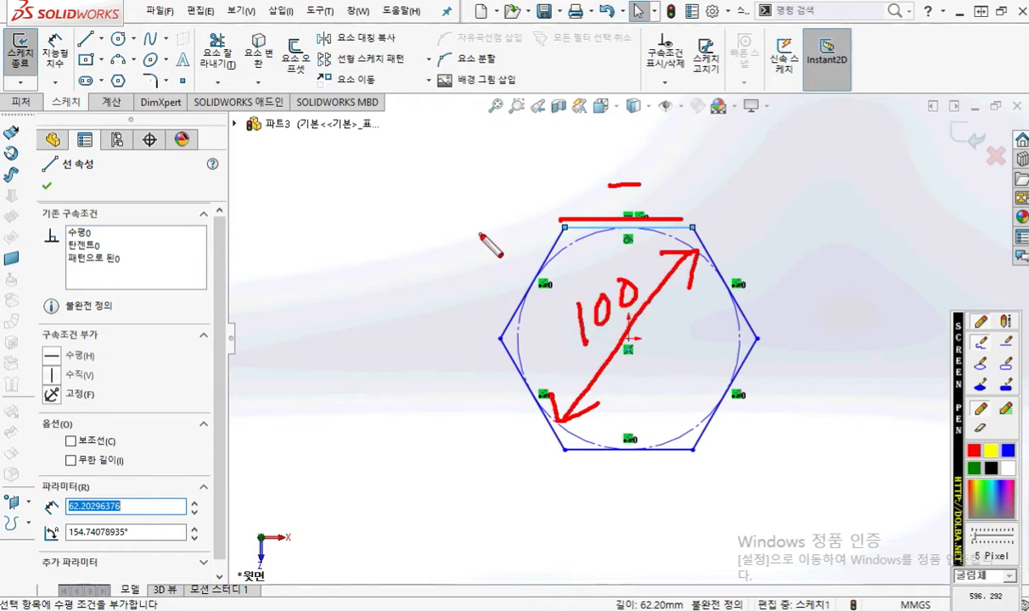
pyautogui.rightClick(393, 236)
# Step: Dimension the hexagon's inscribed construction circle with a diameter of 100 mm
pyautogui.rightClick(391, 237)
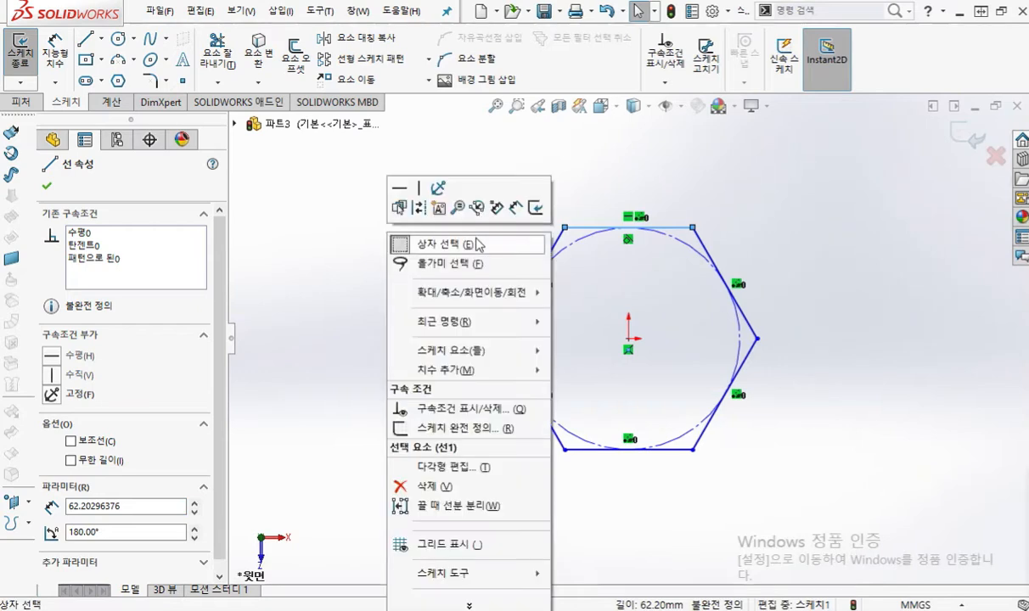
pyautogui.click(516, 207)
pyautogui.press('Escape')
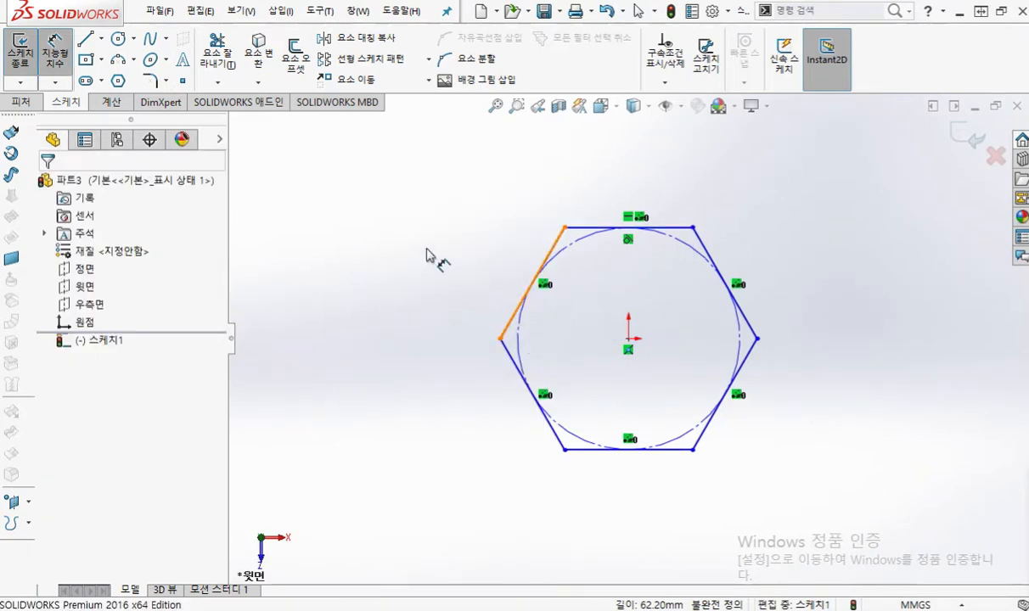
pyautogui.click(695, 253)
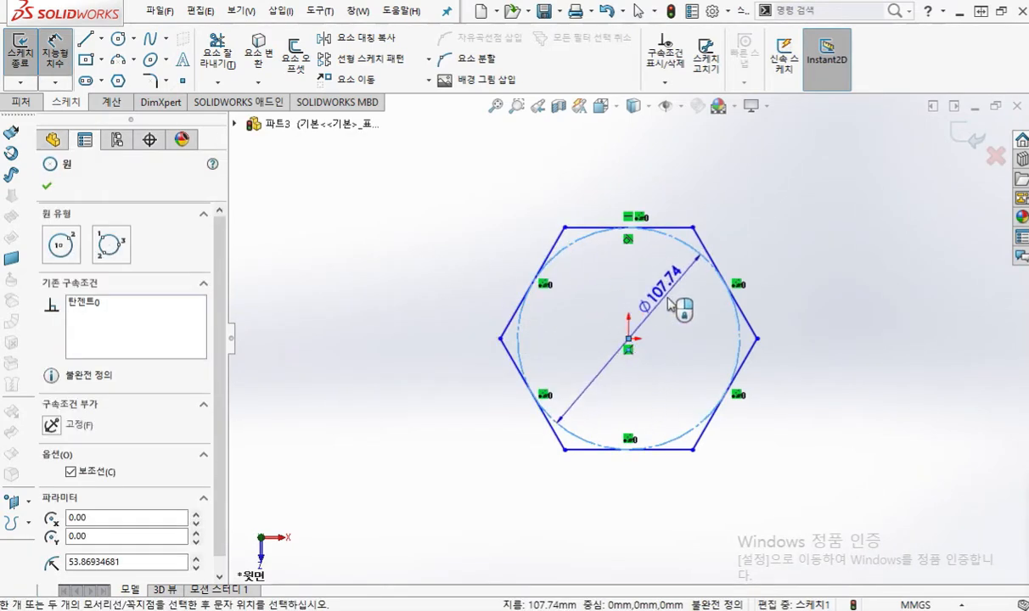
pyautogui.click(704, 361)
pyautogui.write('100')
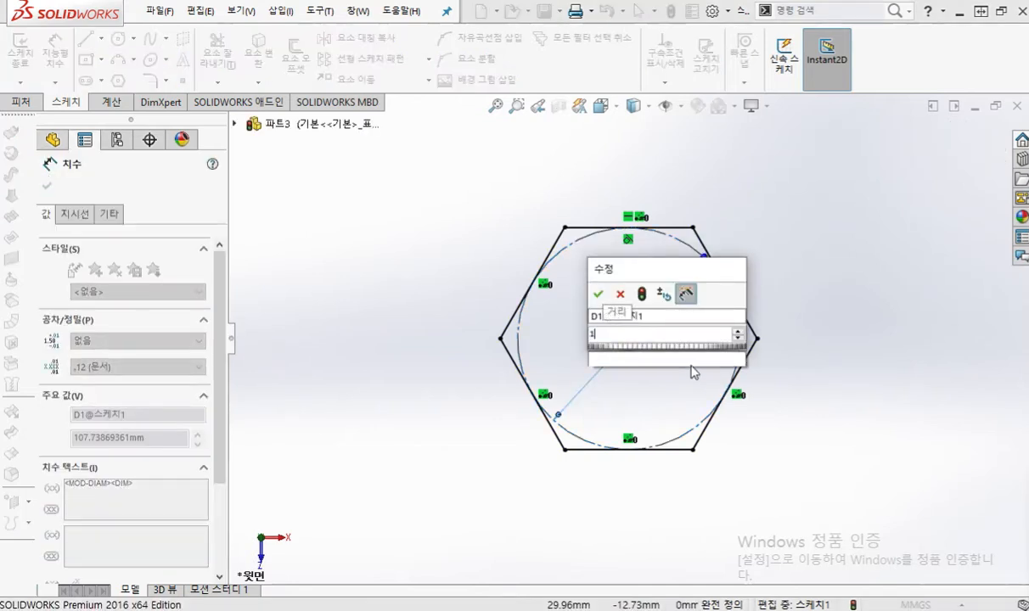
pyautogui.press('Return')
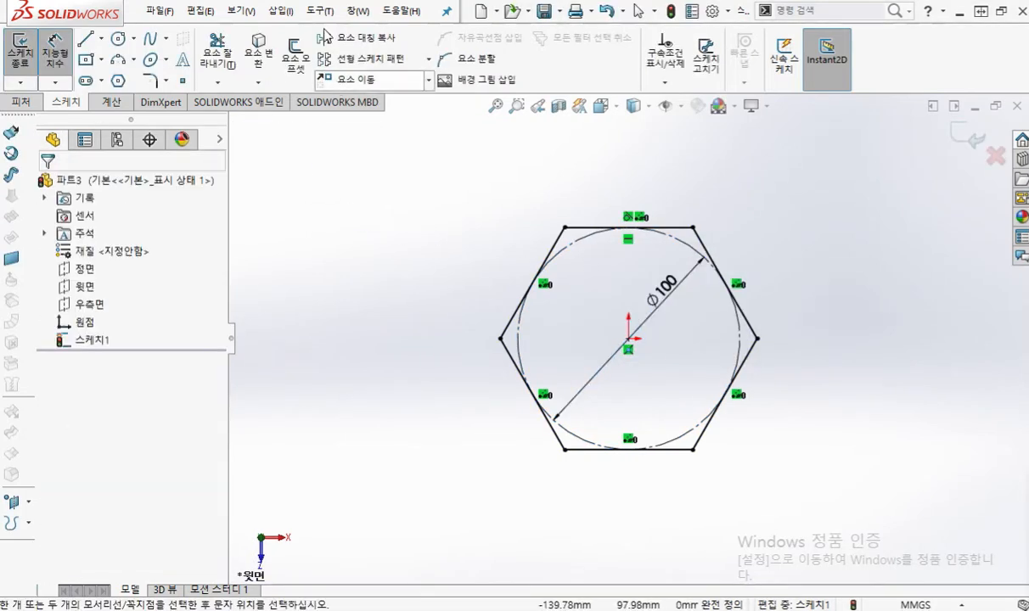
# Step: Open the options and enlarge the text of the sketch dimensions
pyautogui.click(319, 11)
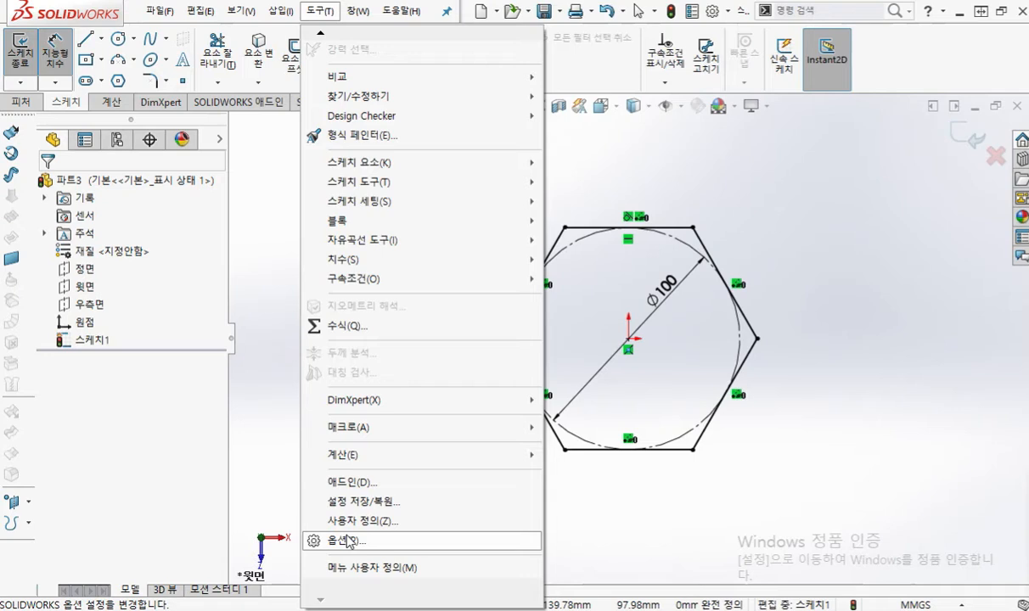
pyautogui.click(316, 541)
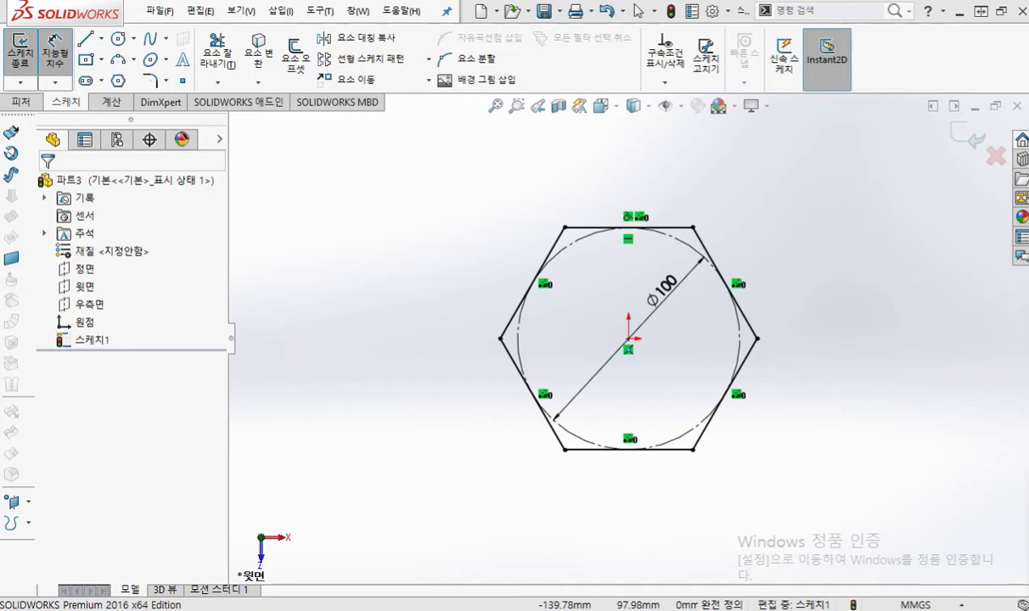
pyautogui.keyDown('ctrl'); pyautogui.moveTo(804, 267); pyautogui.dragTo(766, 291, button='middle'); pyautogui.keyUp('ctrl')
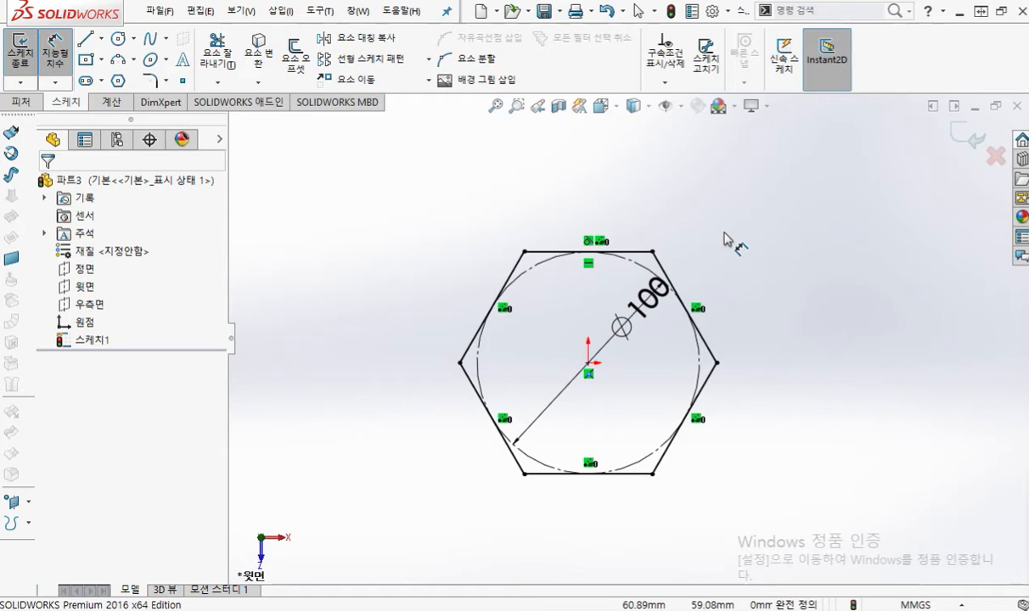
# Step: Start a boss extrusion of the hexagon and mark the blind condition, depth 60 and draft 10 beside its settings, then clear the marks
pyautogui.press('s')
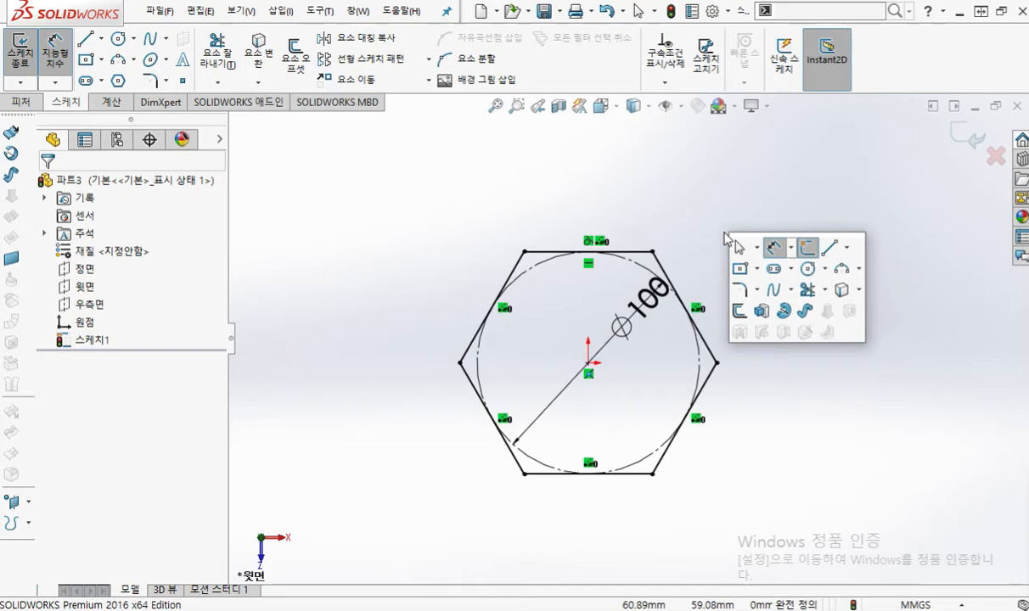
pyautogui.click(763, 312)
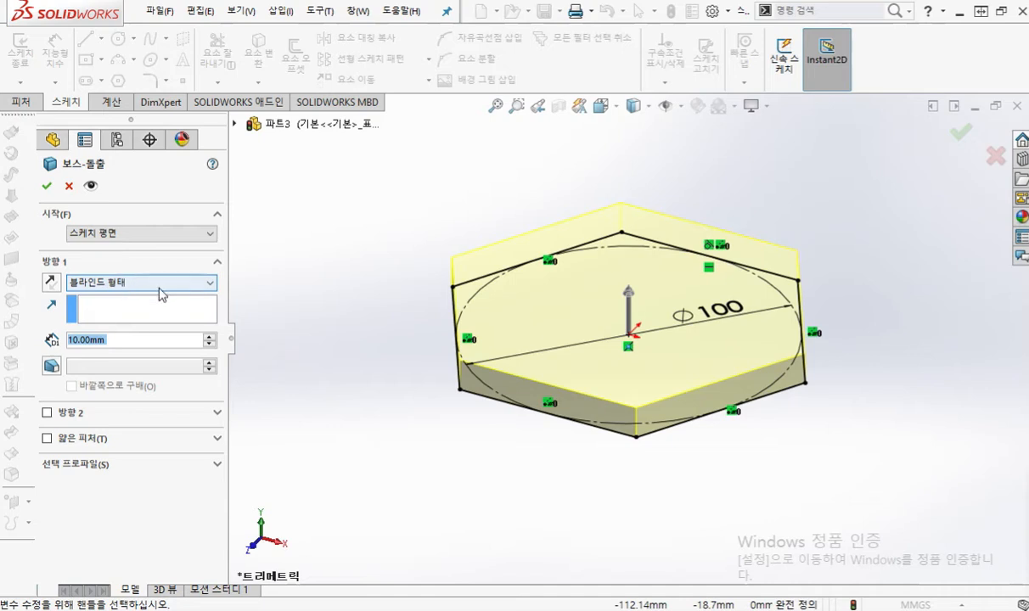
pyautogui.press('F12')
pyautogui.moveTo(125, 264)
pyautogui.mouseDown()
pyautogui.moveTo(128, 281)
pyautogui.moveTo(157, 281)
pyautogui.moveTo(132, 336)
pyautogui.moveTo(154, 331)
pyautogui.mouseUp()
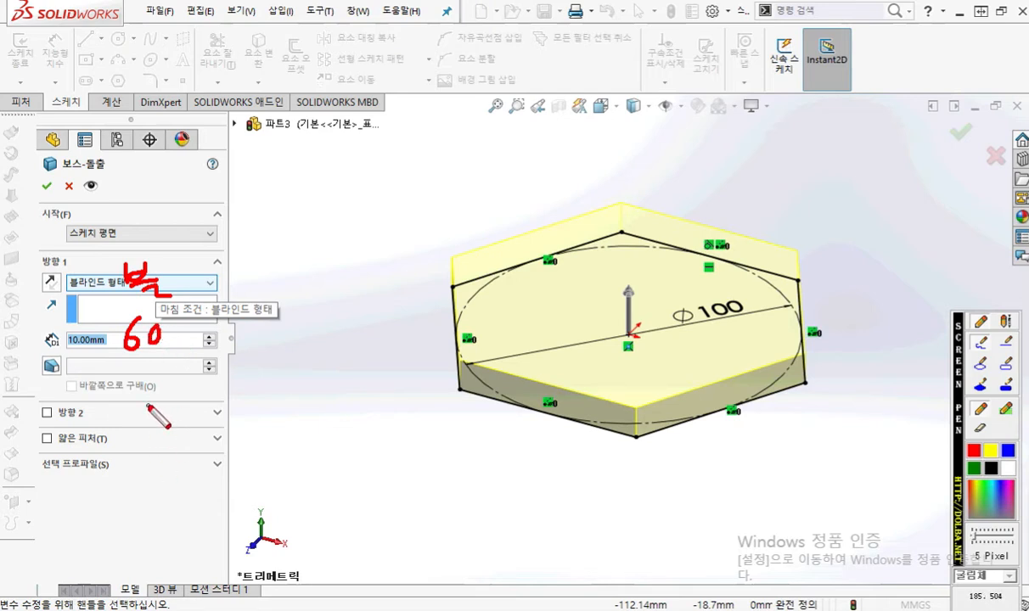
pyautogui.moveTo(64, 388)
pyautogui.mouseDown()
pyautogui.moveTo(55, 388)
pyautogui.moveTo(43, 353)
pyautogui.moveTo(62, 390)
pyautogui.mouseUp()
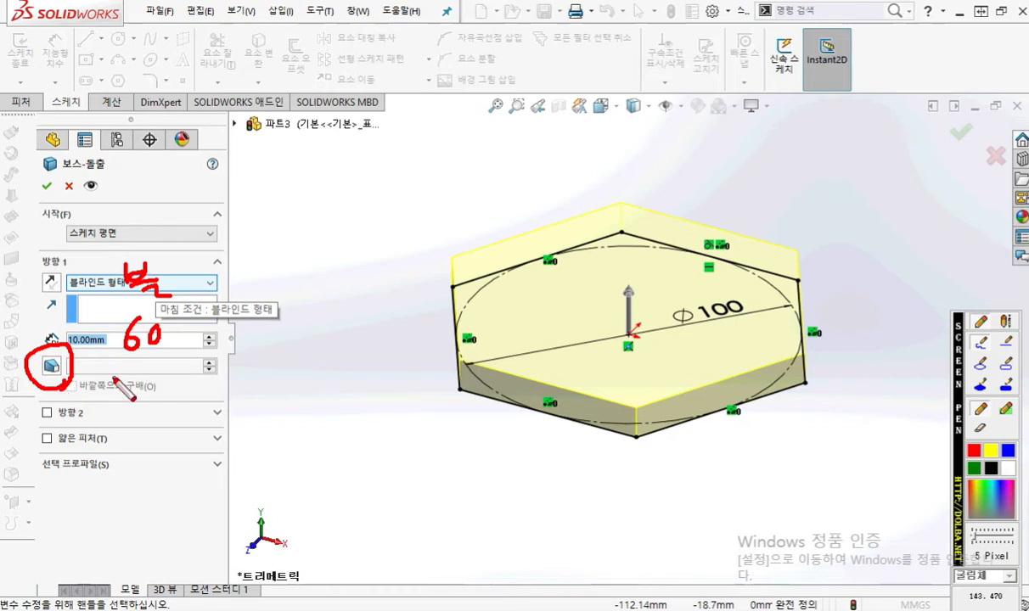
pyautogui.moveTo(103, 361)
pyautogui.mouseDown()
pyautogui.moveTo(96, 380)
pyautogui.moveTo(120, 362)
pyautogui.mouseUp()
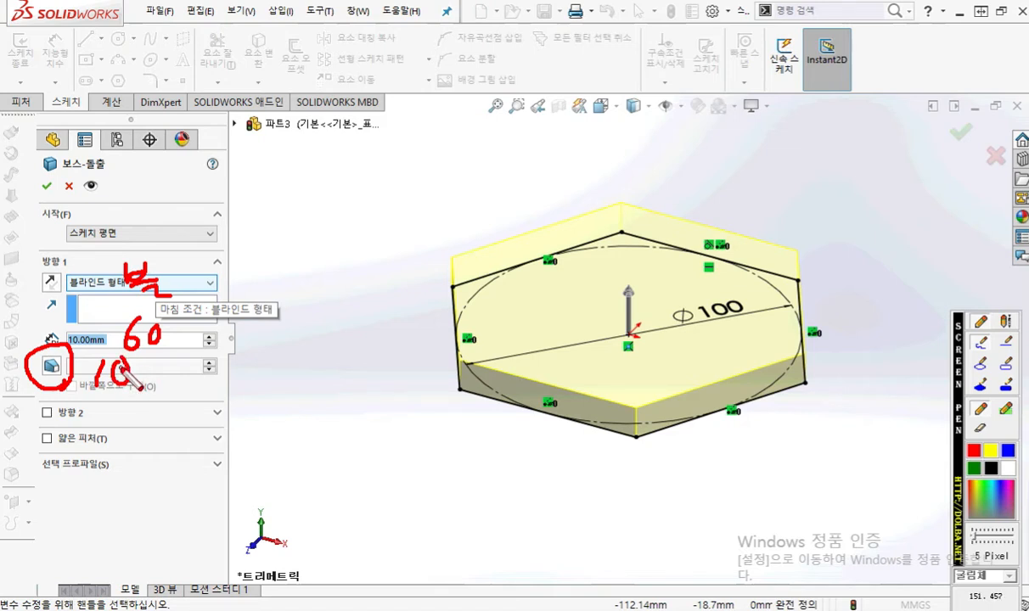
pyautogui.press('Escape')
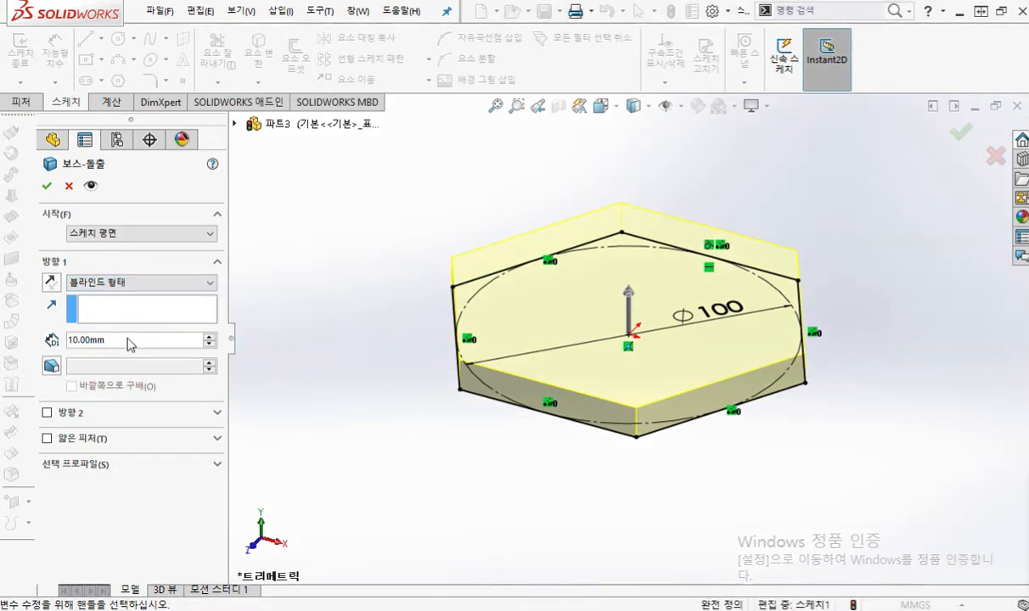
# Step: Set the hexagon extrusion's depth to 60 mm and turn on an inward draft of 10 degrees
pyautogui.doubleClick(122, 339)
pyautogui.write('60')
pyautogui.press('Return')
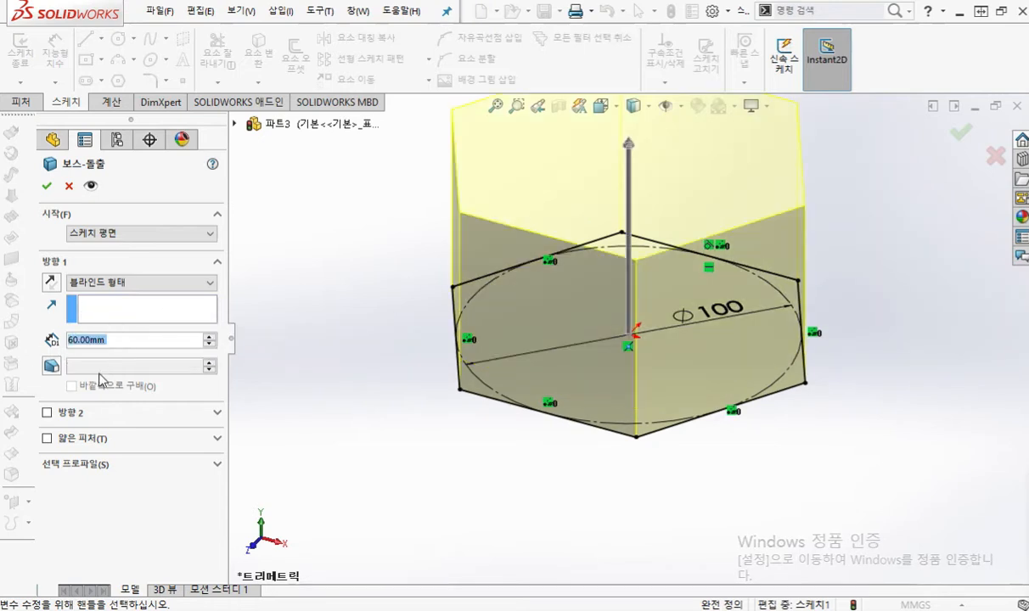
pyautogui.click(52, 365)
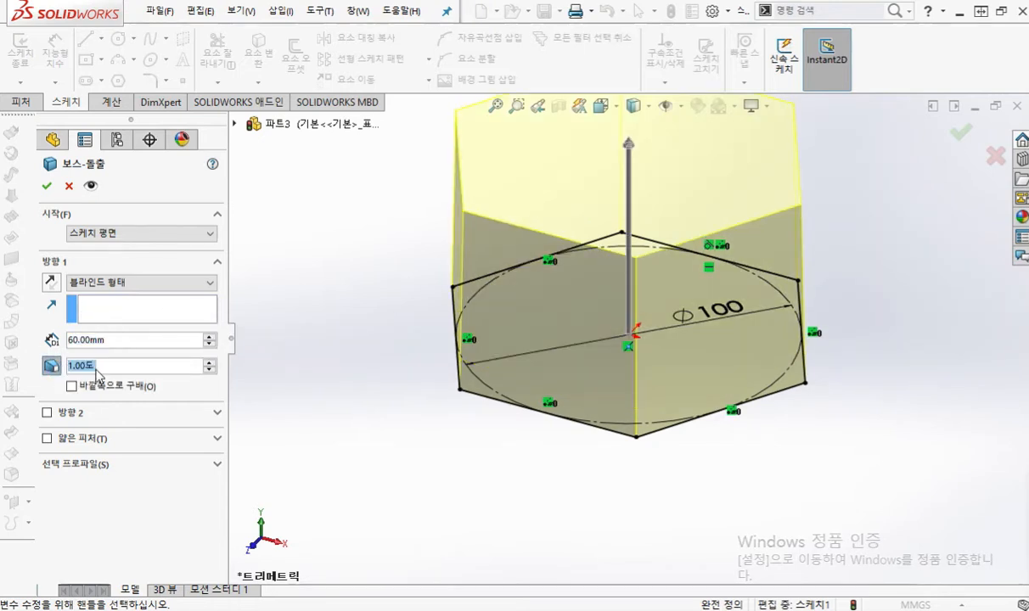
pyautogui.write('10')
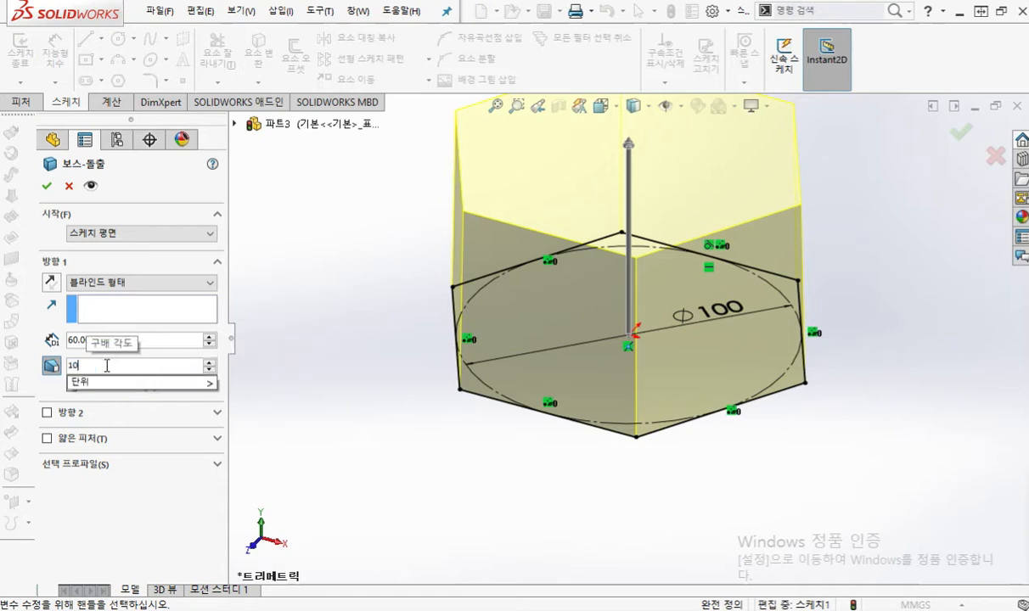
pyautogui.press('Return')
# Step: Mark the two tapered sides on the extrusion preview, clear the marks, and accept the extrusion
pyautogui.moveTo(246, 321)
pyautogui.mouseDown(button='middle')
pyautogui.moveTo(294, 315)
pyautogui.moveTo(345, 351)
pyautogui.moveTo(370, 307)
pyautogui.moveTo(368, 283)
pyautogui.mouseUp(button='middle')
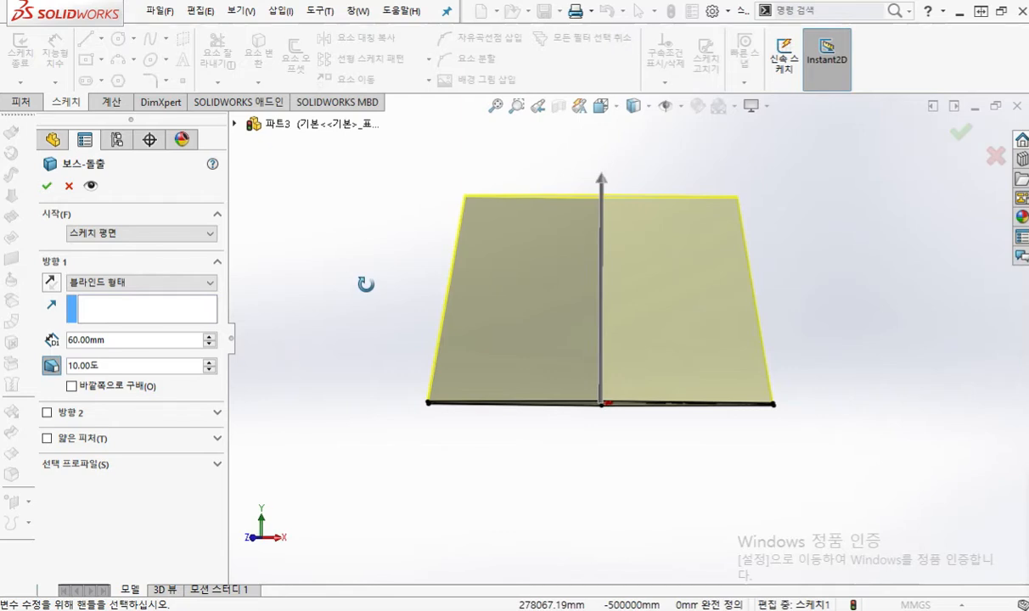
pyautogui.press('F12')
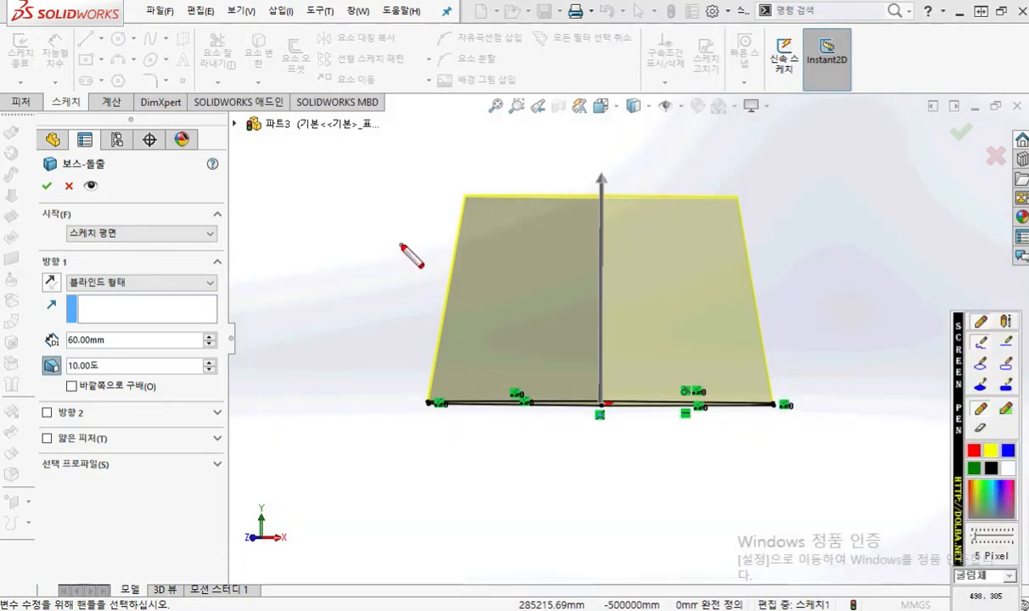
pyautogui.moveTo(477, 186); pyautogui.dragTo(402, 391)
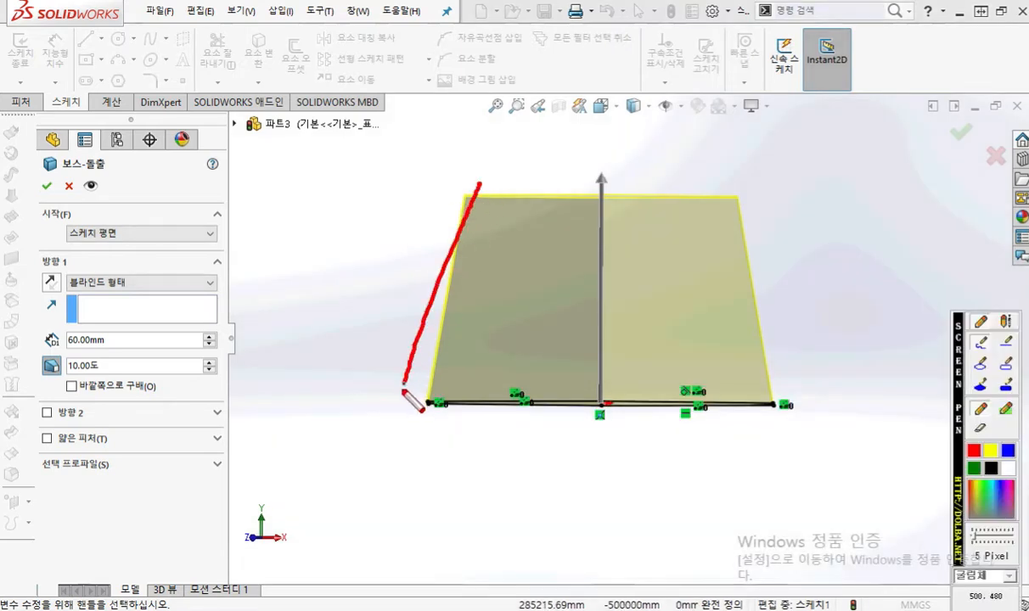
pyautogui.moveTo(792, 400); pyautogui.dragTo(708, 206)
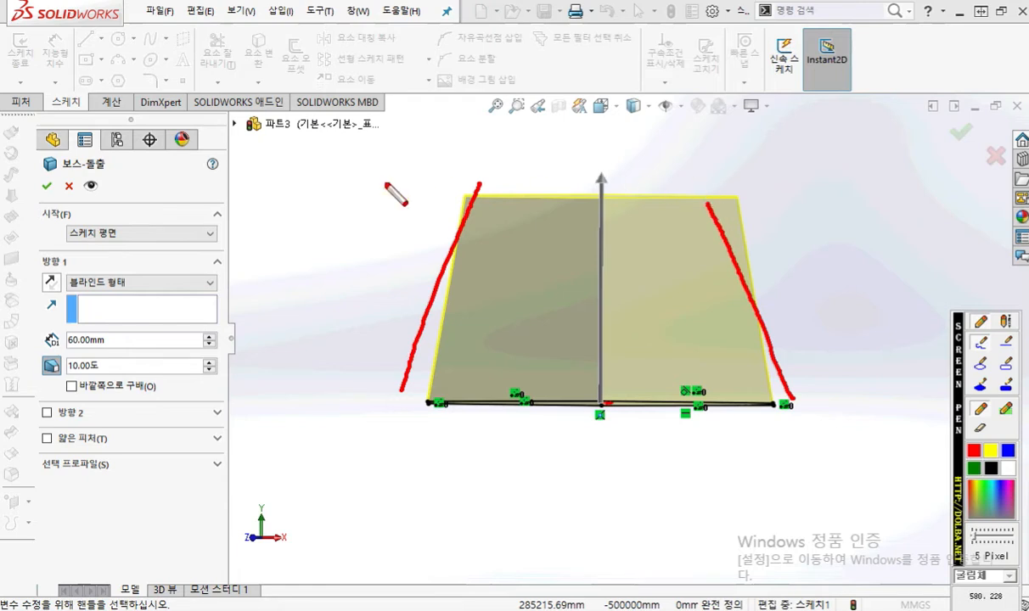
pyautogui.press('Escape')
pyautogui.moveTo(384, 189); pyautogui.dragTo(393, 268, button='middle')
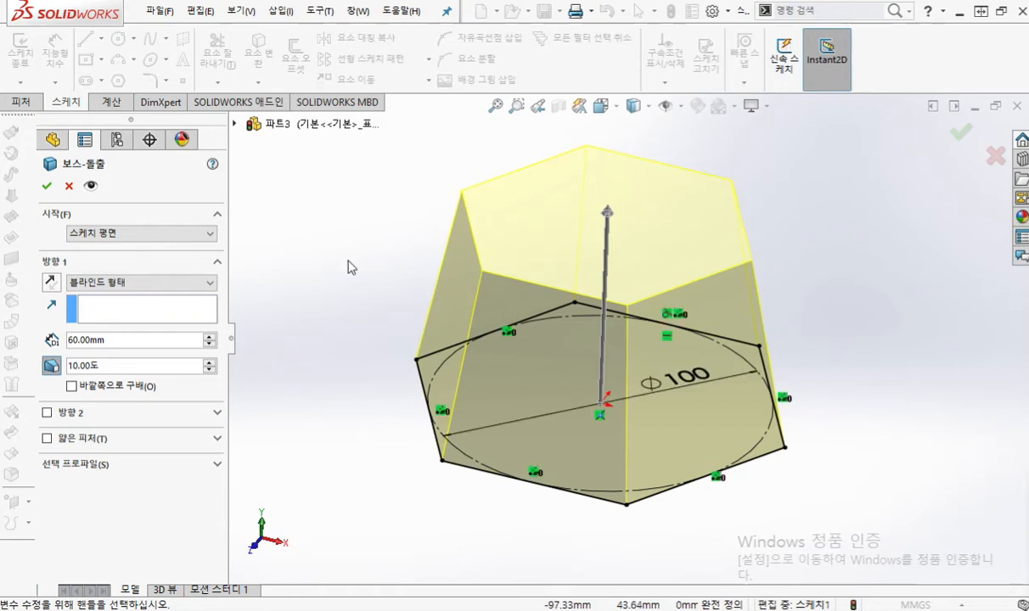
pyautogui.press('Return')
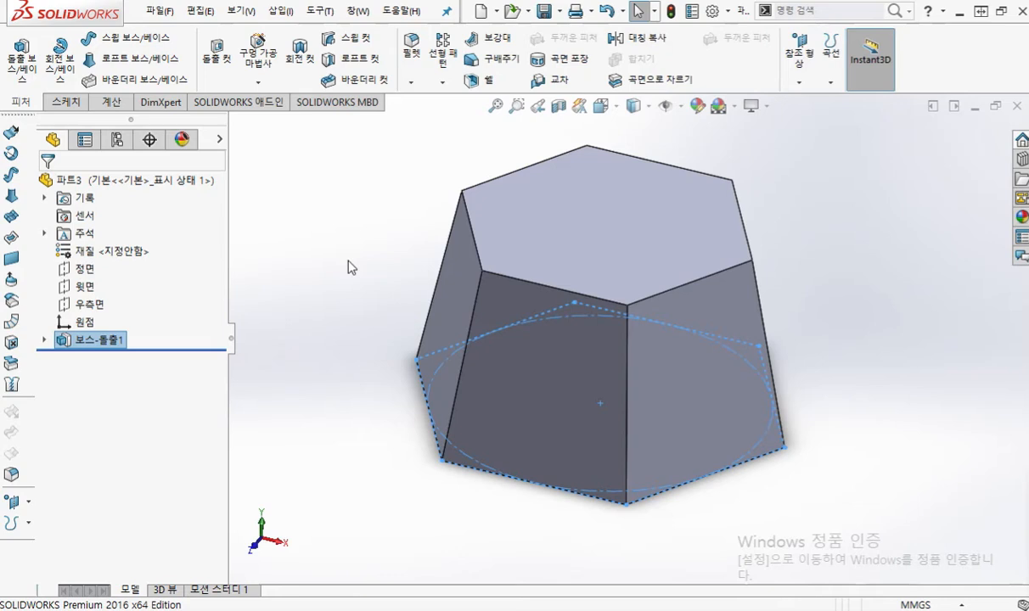
# Step: Start a sketch on the front plane (정면) and mark the L-shaped path from the origin with its points and directions, then clear the marks
pyautogui.click(85, 270)
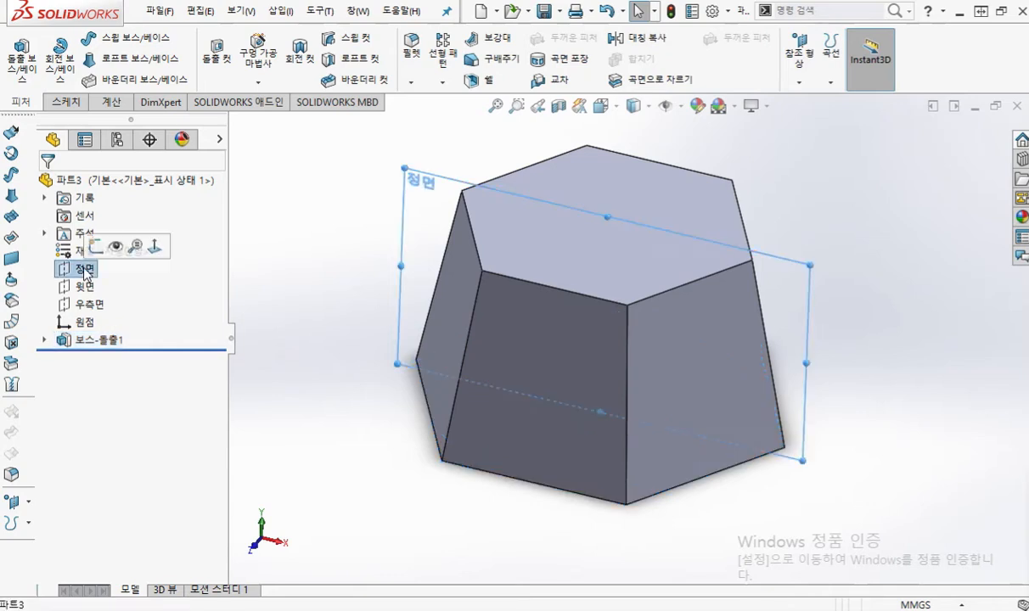
pyautogui.click(96, 247)
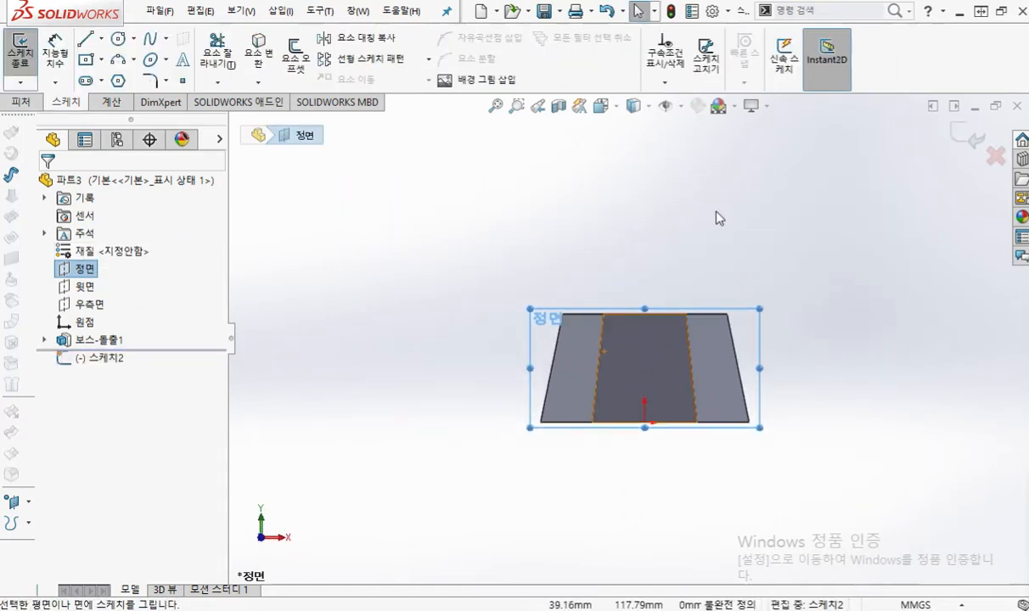
pyautogui.press('F2')
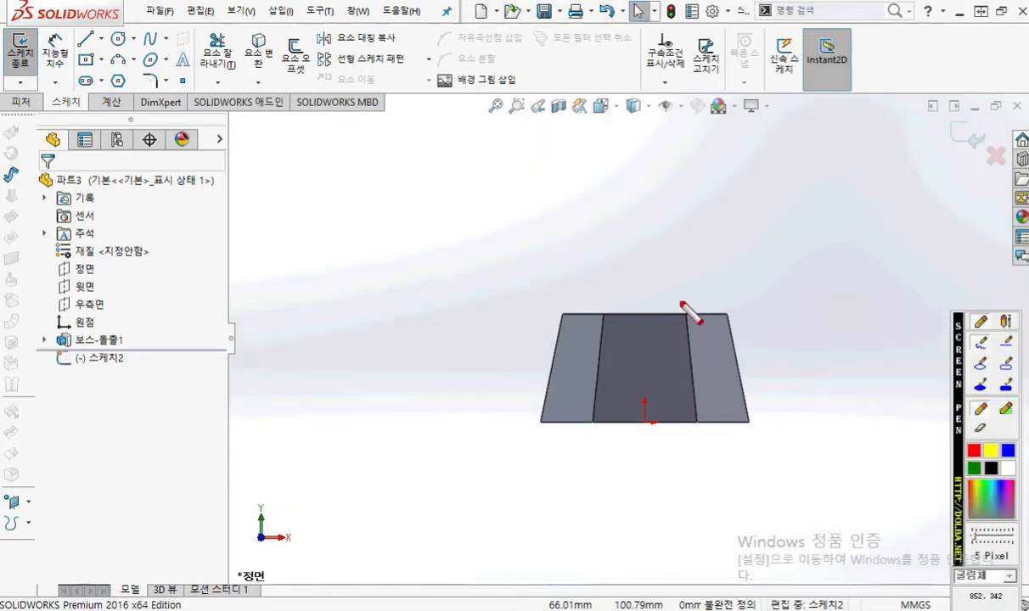
pyautogui.moveTo(642, 430)
pyautogui.mouseDown()
pyautogui.moveTo(643, 409)
pyautogui.moveTo(653, 420)
pyautogui.moveTo(643, 415)
pyautogui.moveTo(645, 207)
pyautogui.mouseUp()
pyautogui.moveTo(661, 185)
pyautogui.mouseDown()
pyautogui.moveTo(666, 202)
pyautogui.moveTo(613, 207)
pyautogui.moveTo(351, 198)
pyautogui.moveTo(342, 189)
pyautogui.moveTo(346, 201)
pyautogui.mouseUp()
pyautogui.moveTo(291, 152)
pyautogui.mouseDown()
pyautogui.moveTo(304, 176)
pyautogui.moveTo(291, 186)
pyautogui.mouseUp()
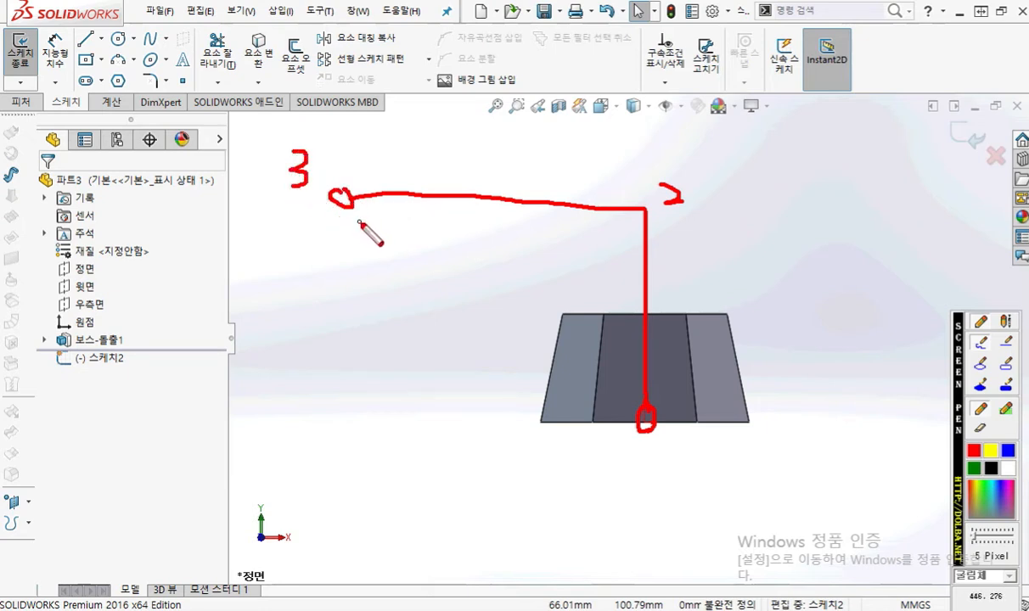
pyautogui.moveTo(667, 262); pyautogui.dragTo(666, 304)
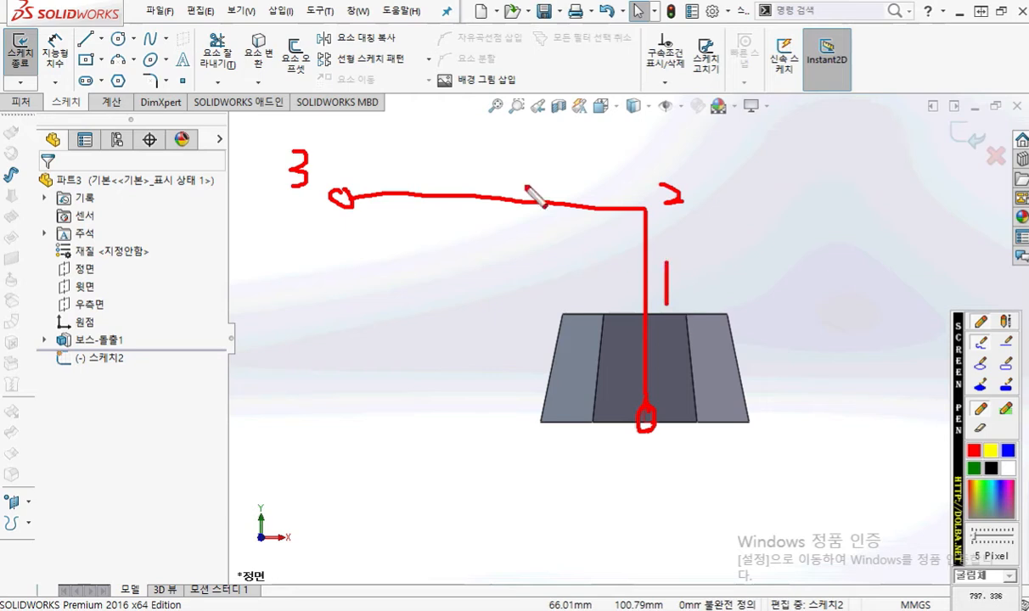
pyautogui.moveTo(465, 170); pyautogui.dragTo(519, 170)
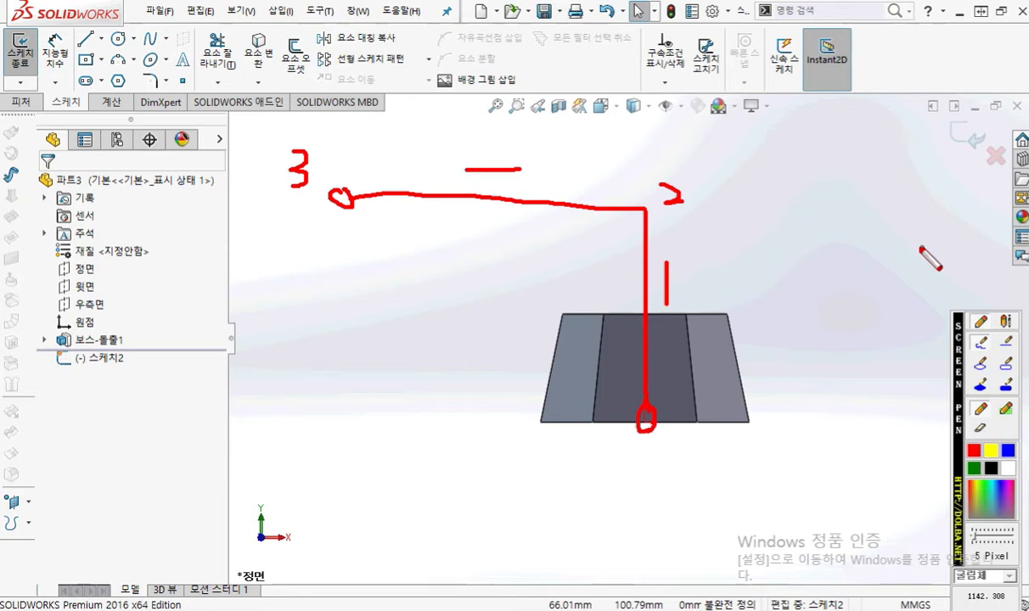
pyautogui.press('Escape')
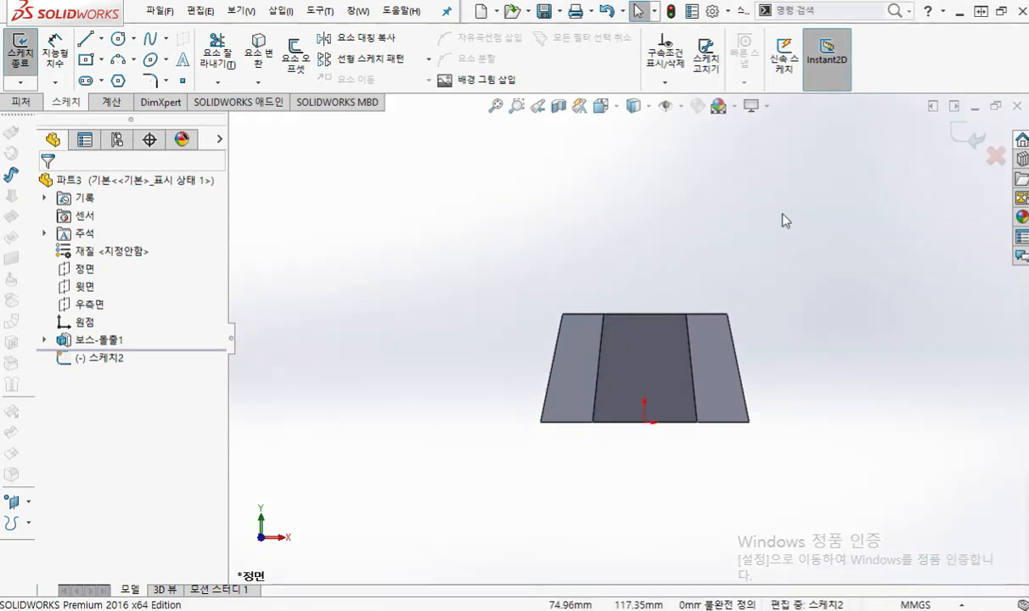
# Step: Sketch a vertical line about 135 mm up from the origin and a horizontal line about 157 mm leftward from its end, then exit the sketch
pyautogui.press('l')
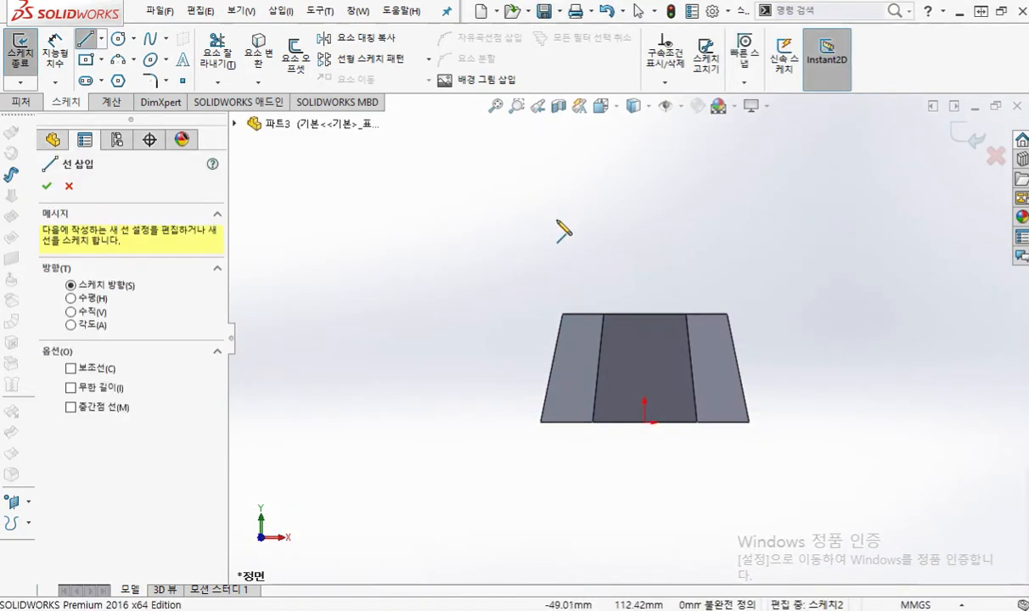
pyautogui.click(645, 421)
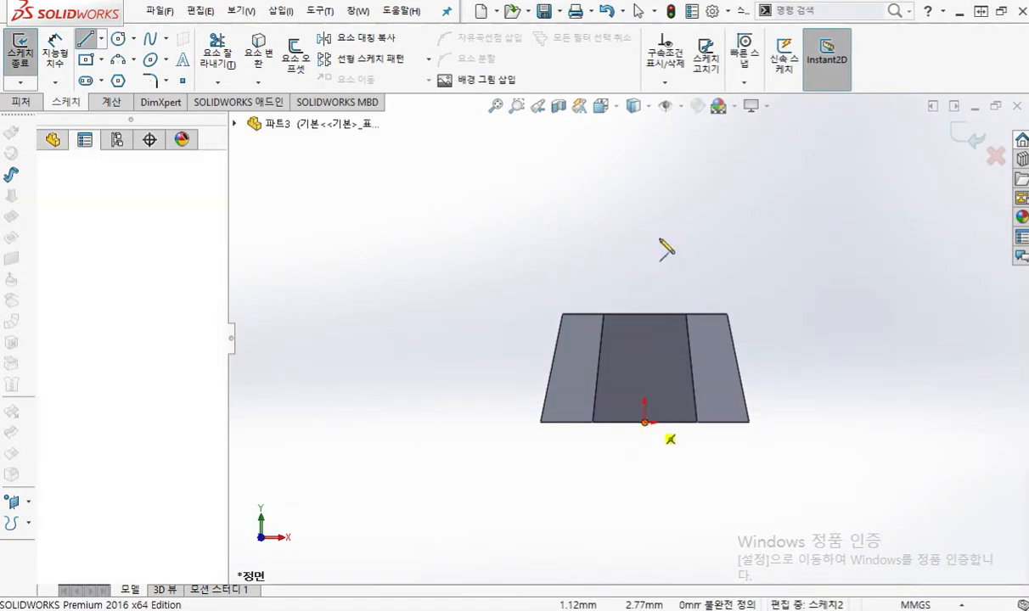
pyautogui.click(646, 181)
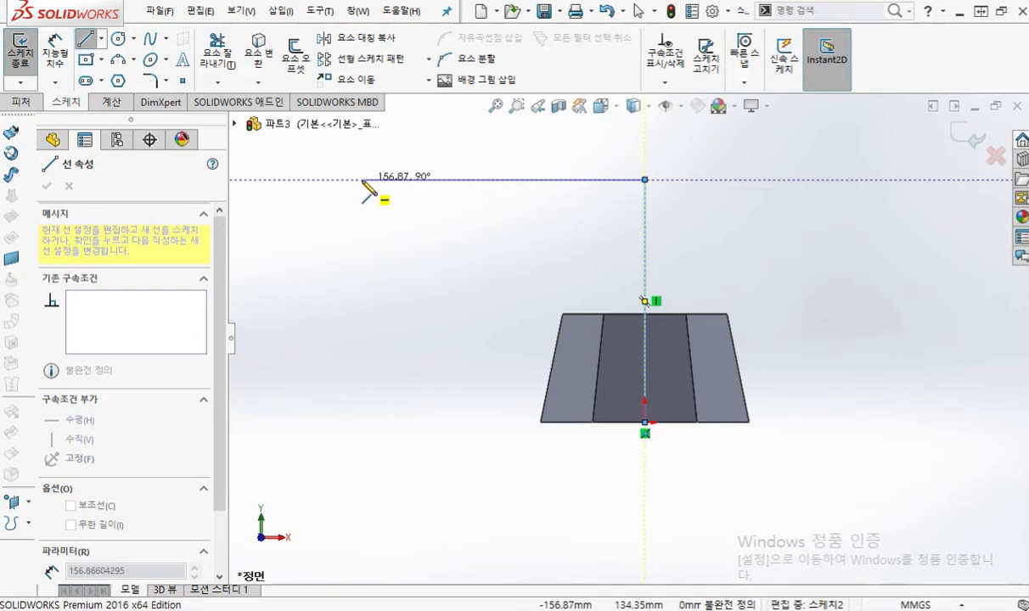
pyautogui.click(363, 180)
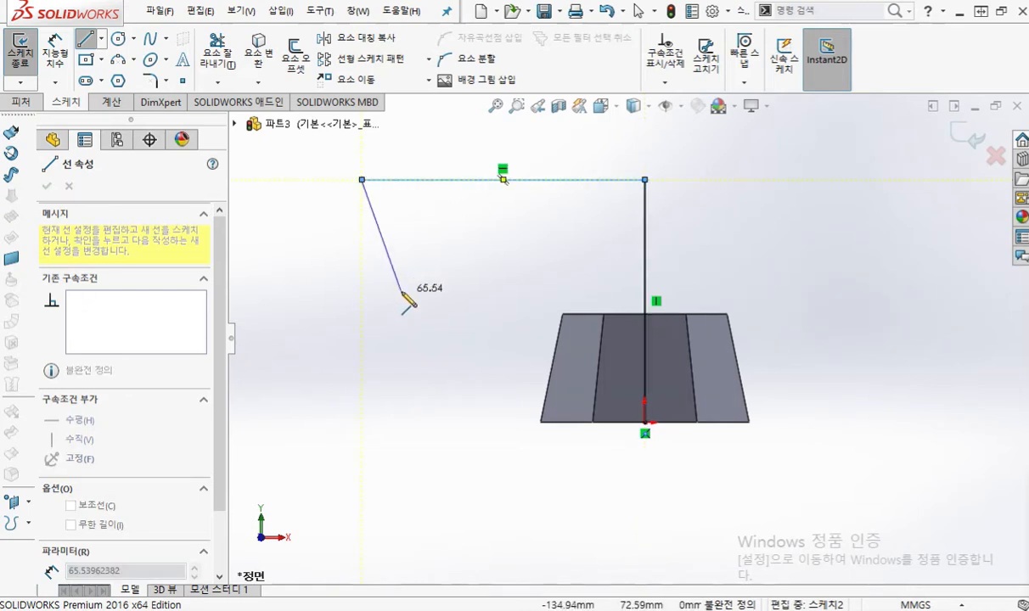
pyautogui.rightClick(403, 294)
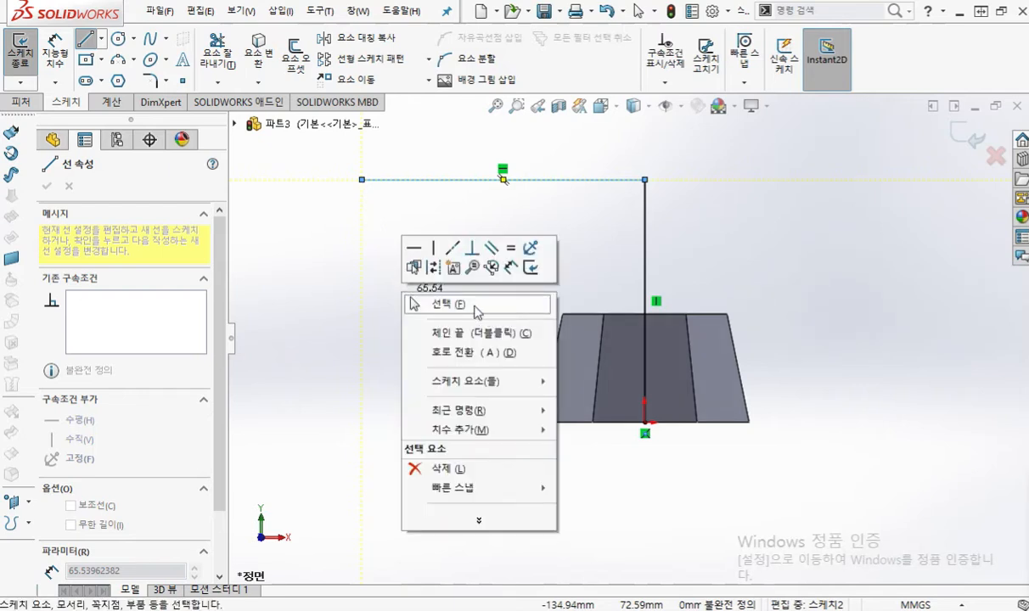
pyautogui.click(473, 306)
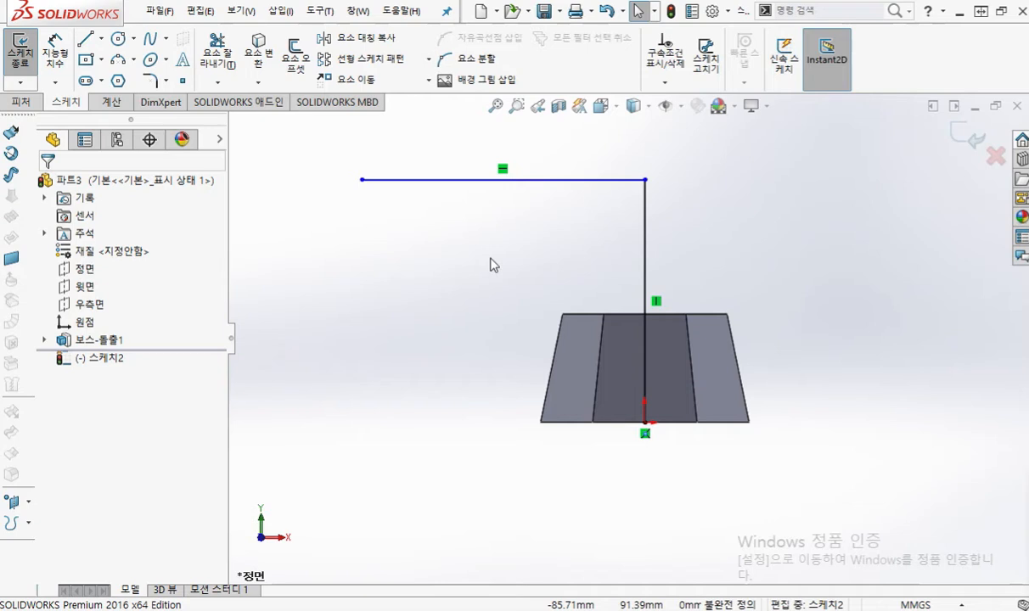
pyautogui.rightClick(772, 253)
pyautogui.click(915, 230)
# Step: Circle two lower corners of the tapered hexagon and the free end of the path sketch, then clear the marks
pyautogui.moveTo(524, 234)
pyautogui.mouseDown(button='middle')
pyautogui.moveTo(519, 320)
pyautogui.moveTo(534, 280)
pyautogui.moveTo(528, 325)
pyautogui.moveTo(560, 297)
pyautogui.moveTo(563, 326)
pyautogui.mouseUp(button='middle')
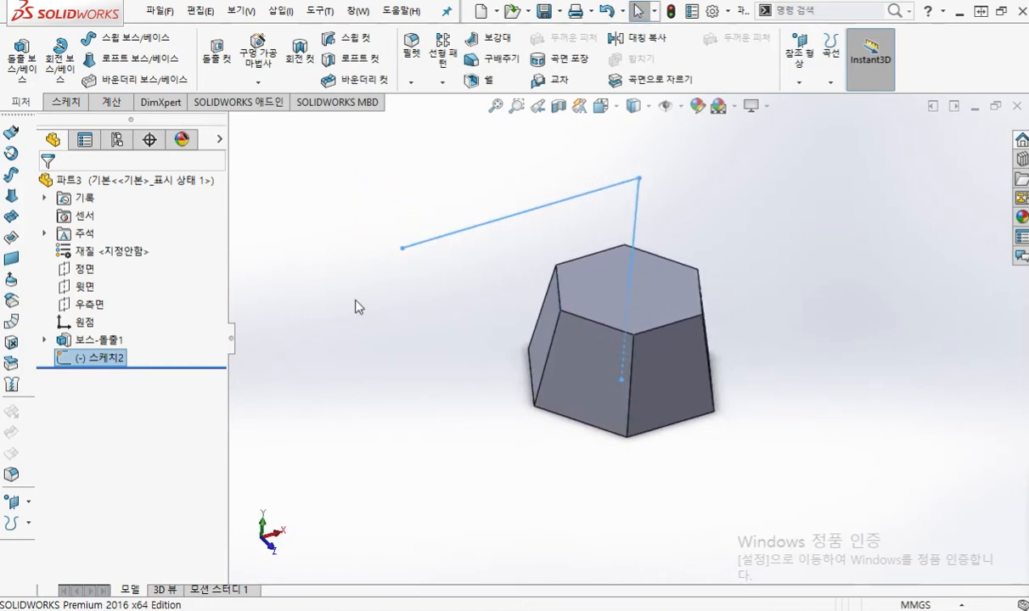
pyautogui.hotkey('ctrl', '7')
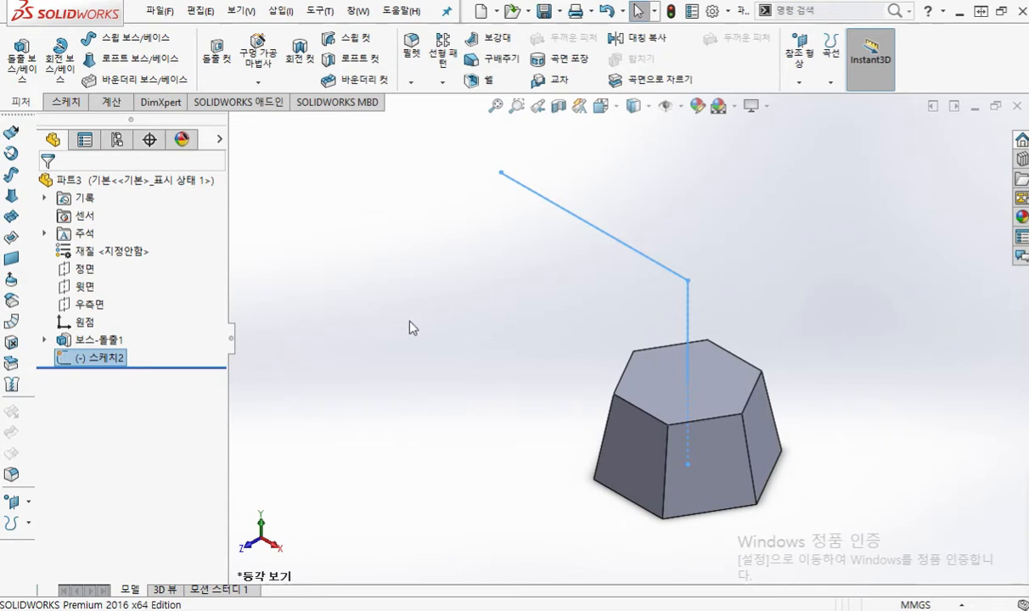
pyautogui.moveTo(413, 327)
pyautogui.mouseDown(button='middle')
pyautogui.moveTo(440, 268)
pyautogui.moveTo(544, 271)
pyautogui.moveTo(570, 324)
pyautogui.moveTo(540, 378)
pyautogui.mouseUp(button='middle')
pyautogui.scroll(-3, 628, 391)
pyautogui.keyDown('ctrl'); pyautogui.moveTo(626, 387); pyautogui.dragTo(617, 391, button='middle'); pyautogui.keyUp('ctrl')
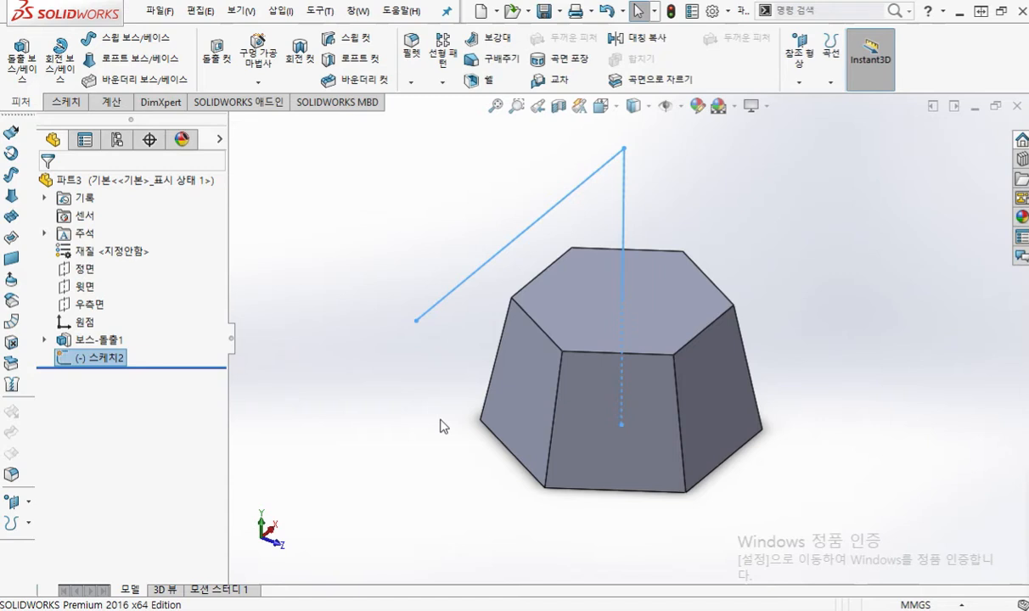
pyautogui.press('F12')
pyautogui.moveTo(473, 437)
pyautogui.mouseDown()
pyautogui.moveTo(464, 421)
pyautogui.moveTo(479, 425)
pyautogui.moveTo(474, 437)
pyautogui.mouseUp()
pyautogui.moveTo(684, 488)
pyautogui.mouseDown()
pyautogui.moveTo(670, 504)
pyautogui.moveTo(692, 501)
pyautogui.mouseUp()
pyautogui.moveTo(418, 339)
pyautogui.mouseDown()
pyautogui.moveTo(404, 324)
pyautogui.moveTo(420, 327)
pyautogui.moveTo(416, 337)
pyautogui.mouseUp()
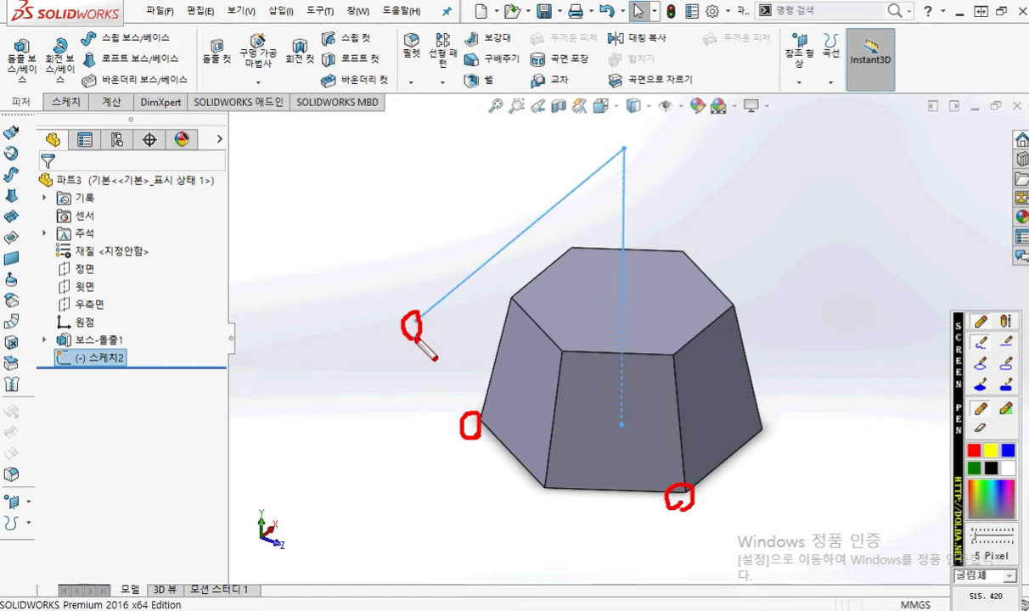
pyautogui.press('Escape')
# Step: Start a reference plane and draw arrows from its three references to the path's free end and two lower hexagon corners, then clear the marks
pyautogui.moveTo(787, 271)
pyautogui.mouseDown(button='middle')
pyautogui.moveTo(787, 257)
pyautogui.moveTo(768, 424)
pyautogui.moveTo(749, 350)
pyautogui.moveTo(725, 410)
pyautogui.moveTo(746, 420)
pyautogui.moveTo(745, 430)
pyautogui.moveTo(742, 421)
pyautogui.moveTo(758, 413)
pyautogui.moveTo(787, 413)
pyautogui.moveTo(748, 408)
pyautogui.moveTo(850, 335)
pyautogui.moveTo(776, 411)
pyautogui.moveTo(751, 339)
pyautogui.moveTo(782, 336)
pyautogui.moveTo(762, 328)
pyautogui.moveTo(787, 319)
pyautogui.moveTo(785, 335)
pyautogui.moveTo(779, 340)
pyautogui.moveTo(775, 322)
pyautogui.mouseUp(button='middle')
pyautogui.click(357, 188)
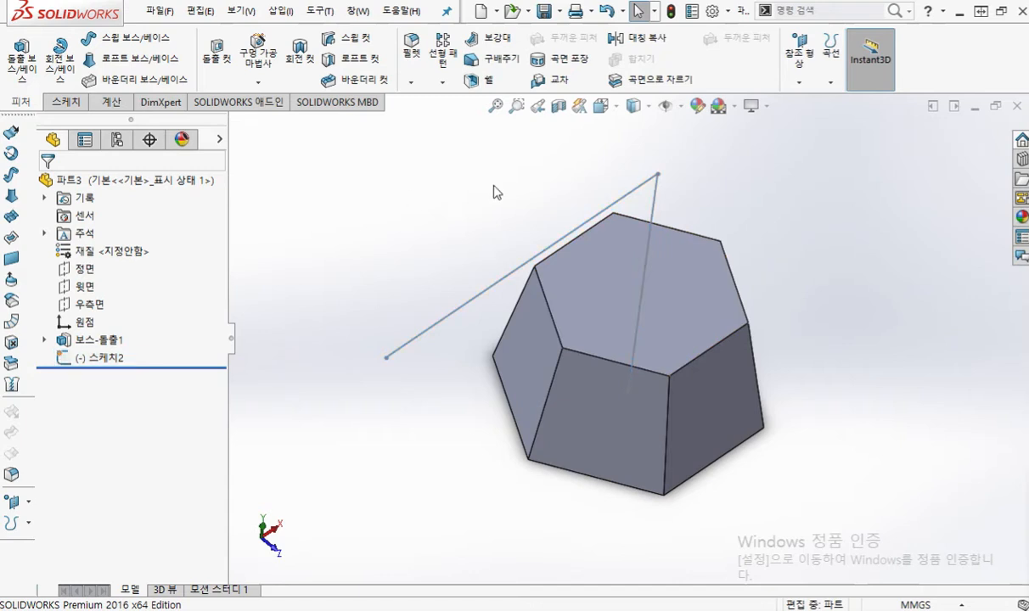
pyautogui.click(798, 73)
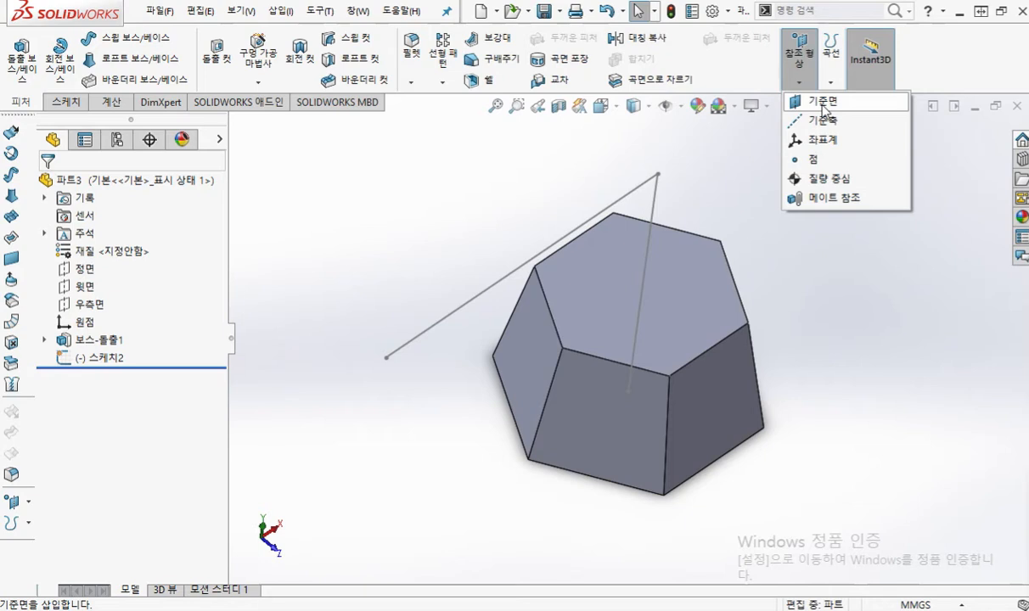
pyautogui.click(821, 103)
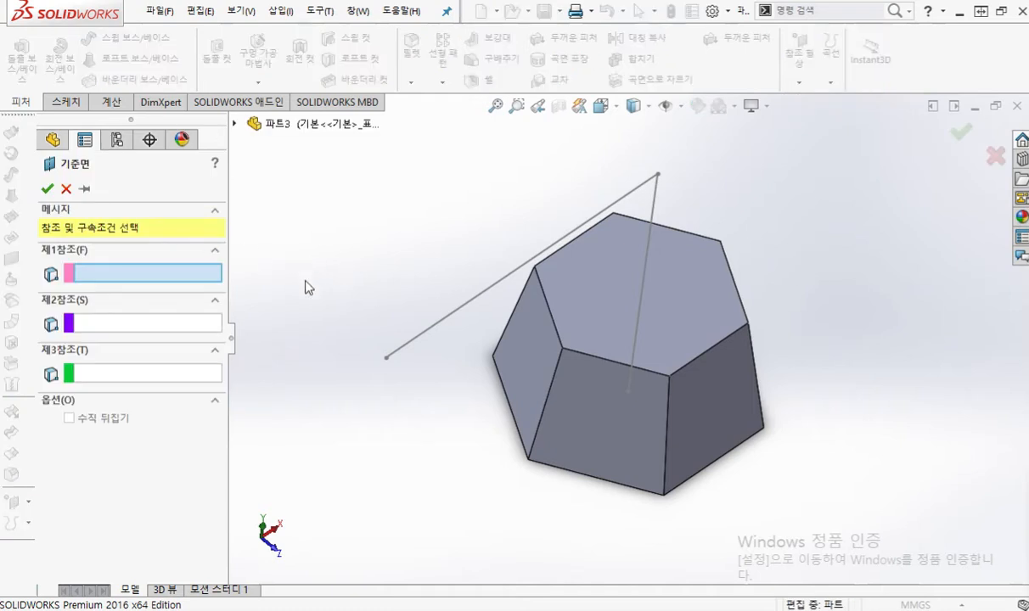
pyautogui.press('F2')
pyautogui.moveTo(186, 276); pyautogui.dragTo(387, 355)
pyautogui.moveTo(157, 325)
pyautogui.mouseDown()
pyautogui.moveTo(344, 428)
pyautogui.moveTo(496, 366)
pyautogui.moveTo(484, 387)
pyautogui.mouseUp()
pyautogui.moveTo(169, 383)
pyautogui.mouseDown()
pyautogui.moveTo(360, 535)
pyautogui.moveTo(607, 522)
pyautogui.moveTo(663, 499)
pyautogui.moveTo(661, 523)
pyautogui.mouseUp()
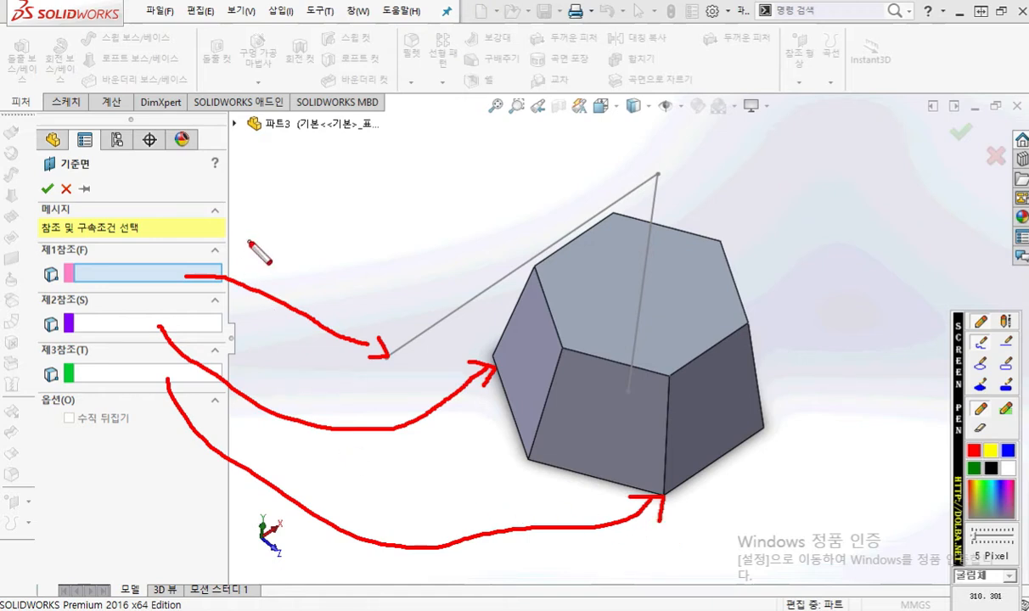
pyautogui.press('Escape')
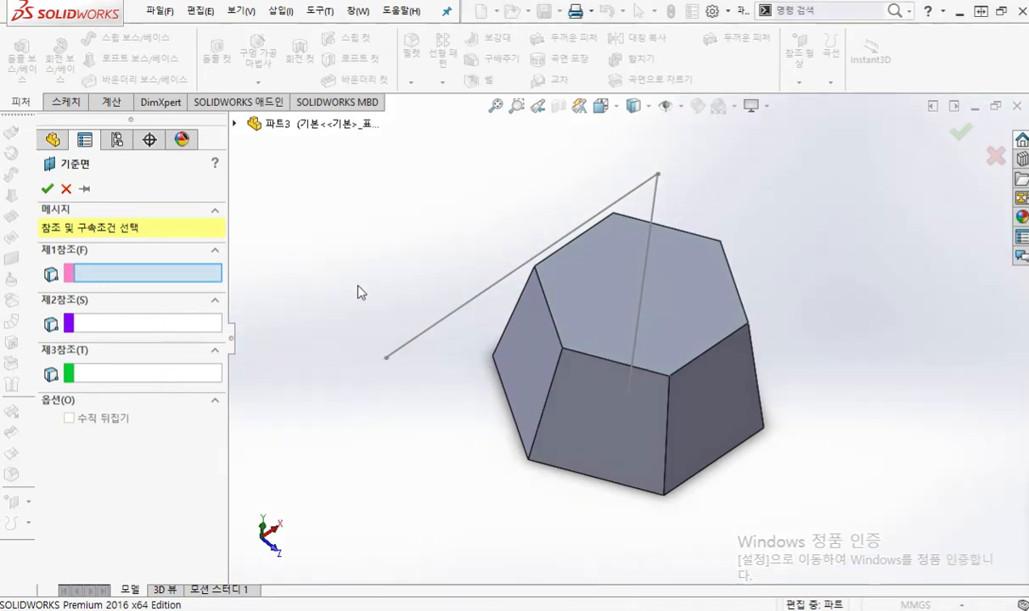
# Step: Define the reference plane through the path's free end and two lower corners of the tapered hexagon, and accept it
pyautogui.click(387, 359)
pyautogui.click(493, 356)
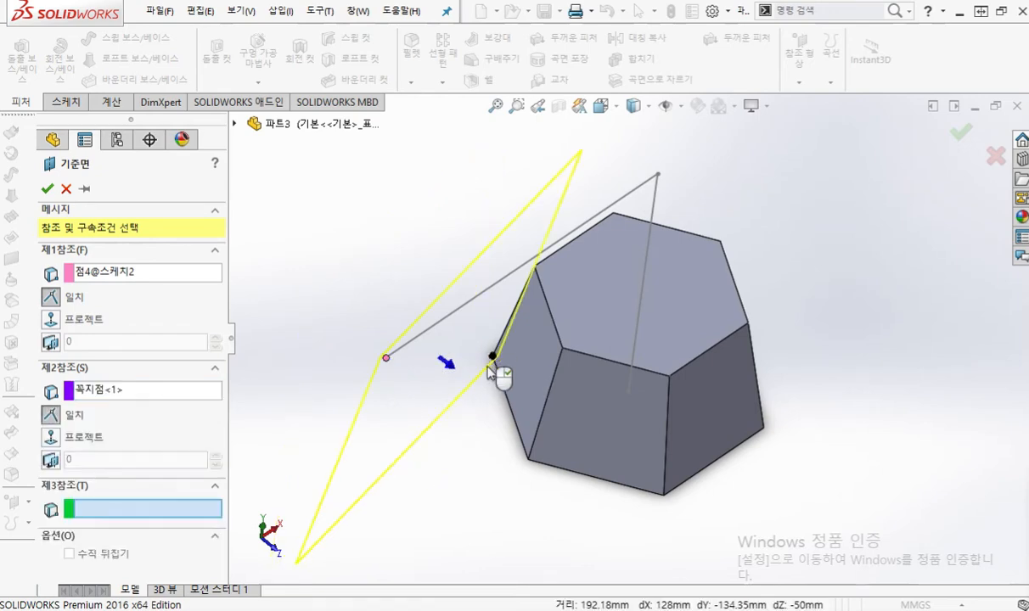
pyautogui.click(665, 497)
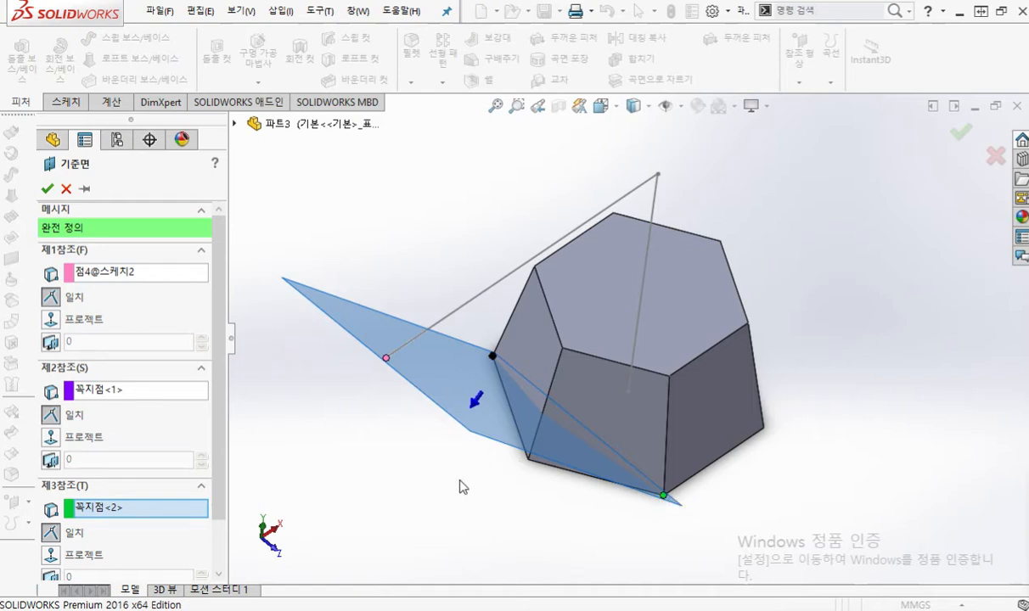
pyautogui.moveTo(462, 486); pyautogui.dragTo(474, 506, button='middle')
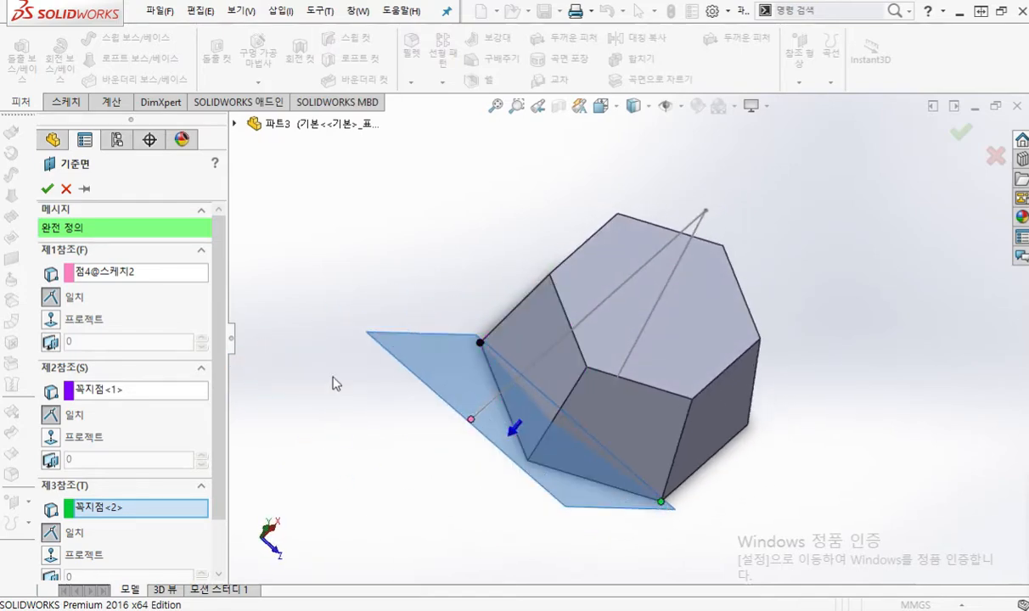
pyautogui.click(47, 189)
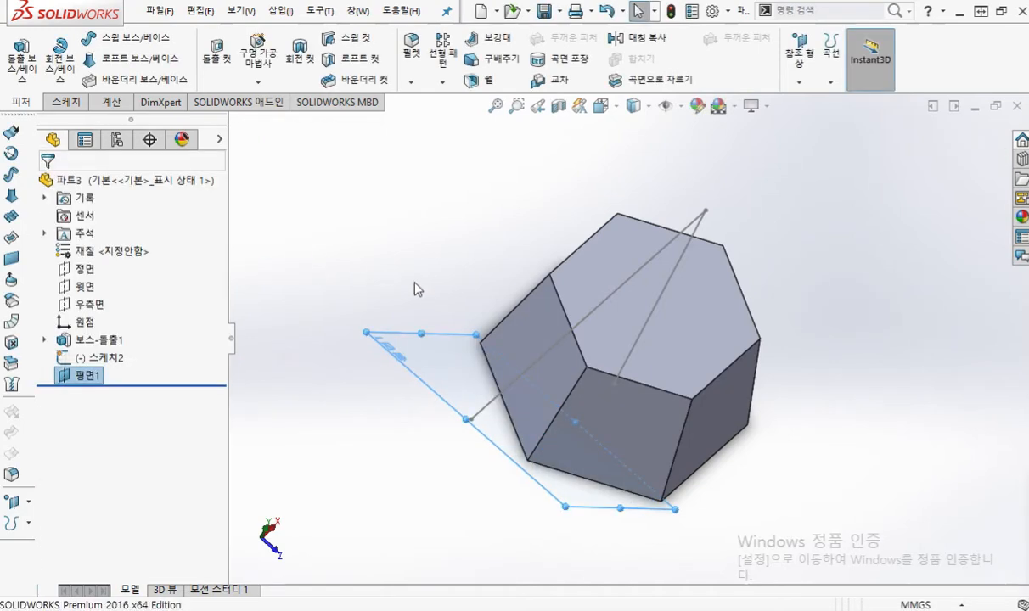
# Step: Start a sketch on the new three-point reference plane (평면1) and view it face-on
pyautogui.keyDown('ctrl'); pyautogui.moveTo(414, 287); pyautogui.dragTo(408, 235, button='middle'); pyautogui.keyUp('ctrl')
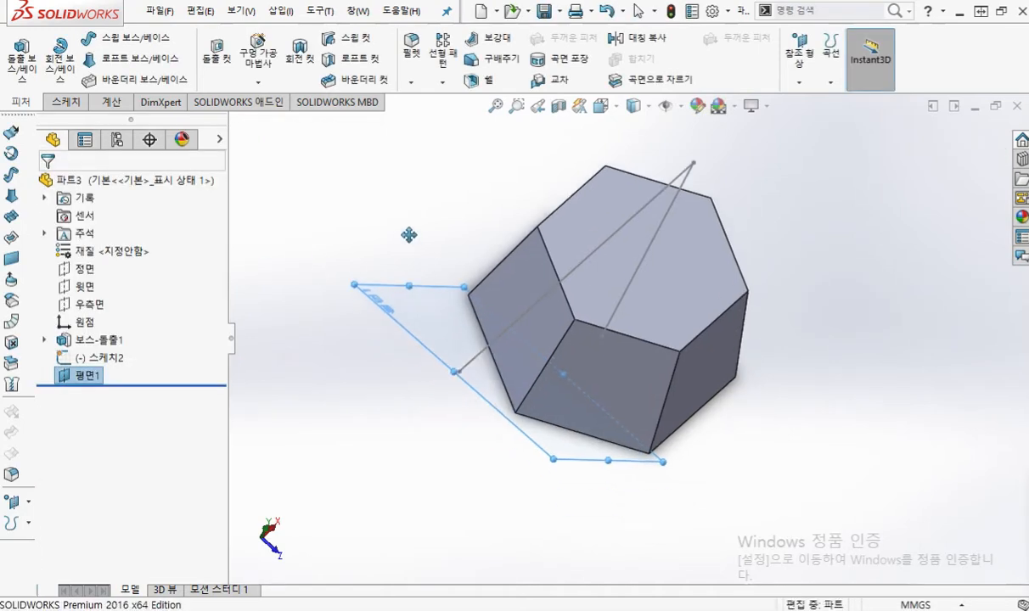
pyautogui.click(85, 377)
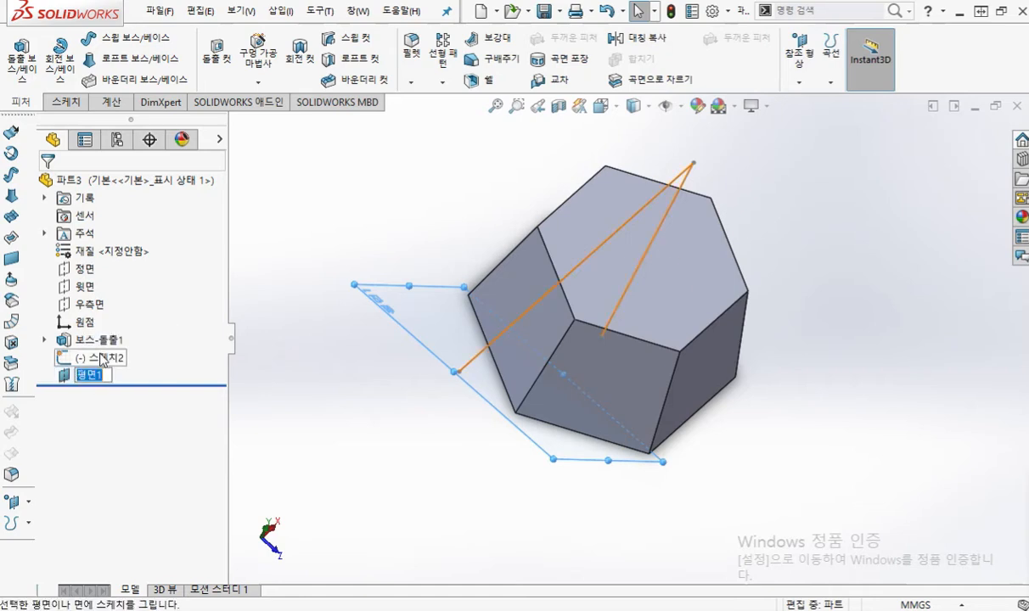
pyautogui.click(256, 367)
pyautogui.click(113, 377)
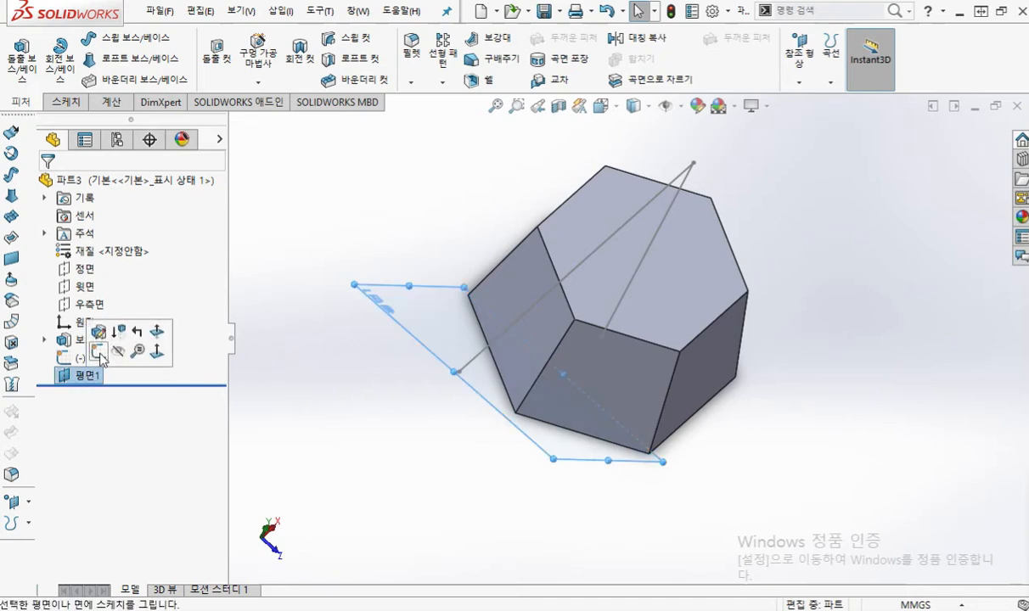
pyautogui.click(101, 342)
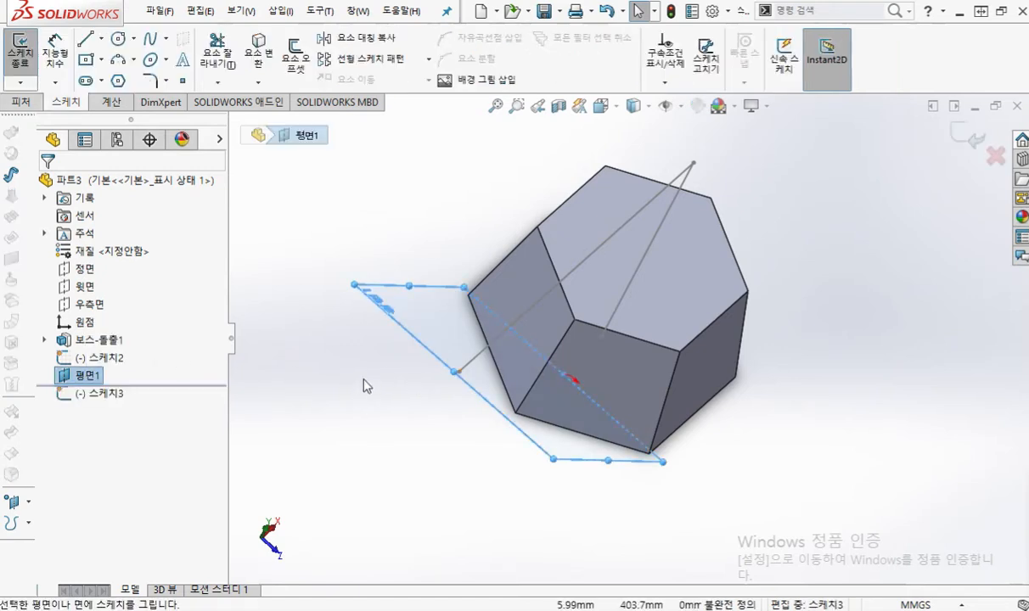
pyautogui.hotkey('ctrl', '8')
pyautogui.keyDown('ctrl'); pyautogui.moveTo(566, 264); pyautogui.dragTo(493, 313, button='middle'); pyautogui.keyUp('ctrl')
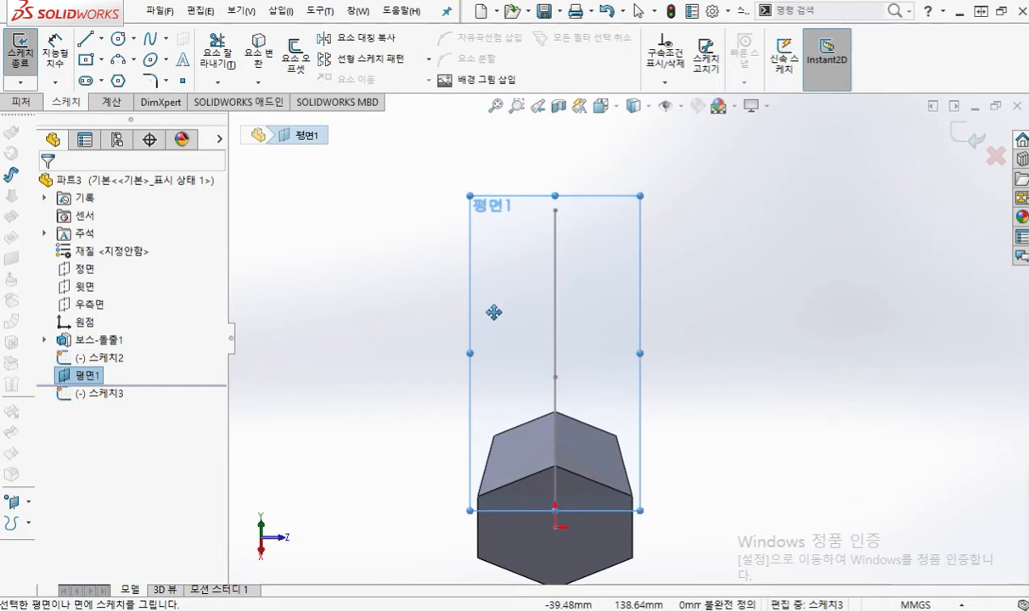
pyautogui.click(742, 260)
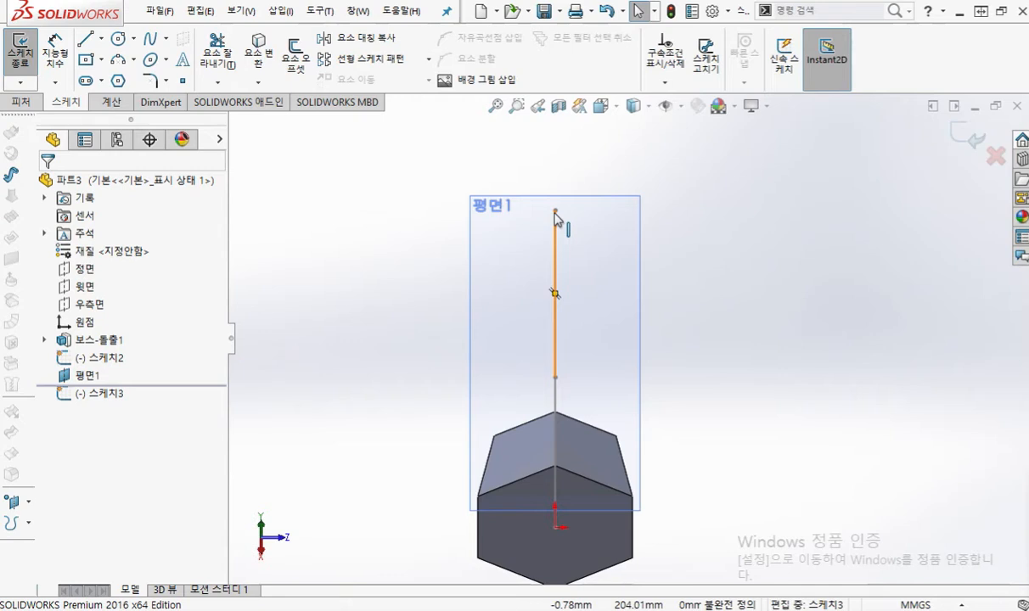
# Step: Mark a circle beside the plane with its centre as point 1 and its edge as point 2, then clear the marks
pyautogui.press('F2')
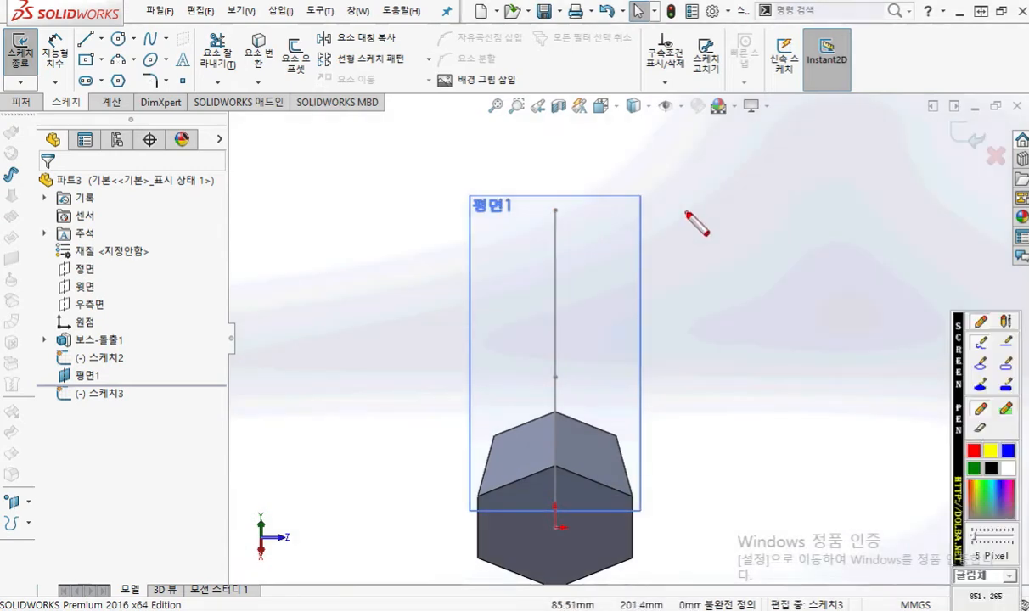
pyautogui.moveTo(689, 212)
pyautogui.mouseDown()
pyautogui.moveTo(690, 223)
pyautogui.moveTo(714, 227)
pyautogui.mouseUp()
pyautogui.moveTo(759, 259)
pyautogui.mouseDown()
pyautogui.moveTo(708, 158)
pyautogui.moveTo(743, 255)
pyautogui.mouseUp()
pyautogui.moveTo(774, 192); pyautogui.dragTo(793, 200)
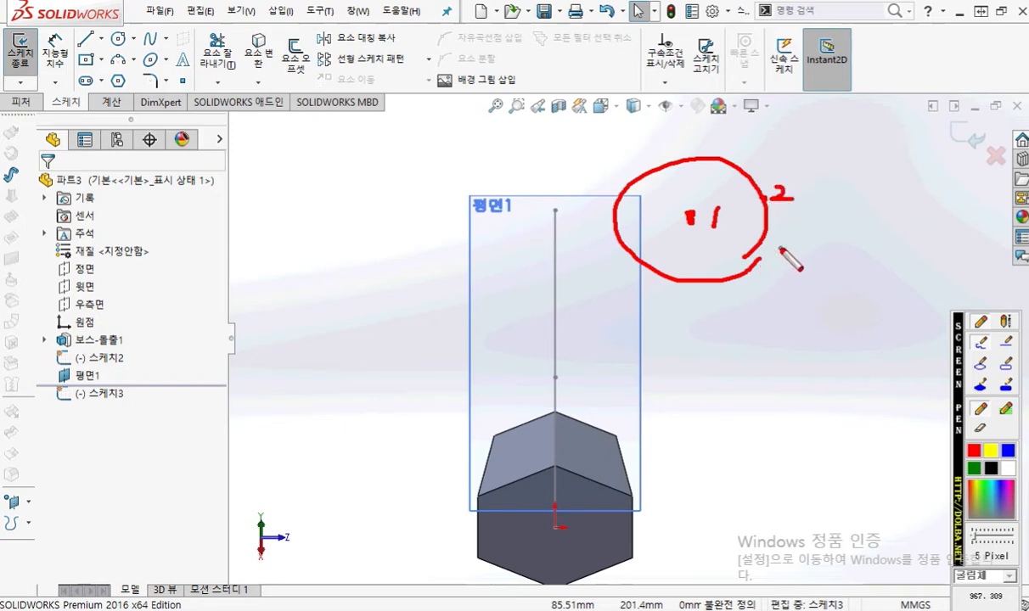
pyautogui.press('Escape')
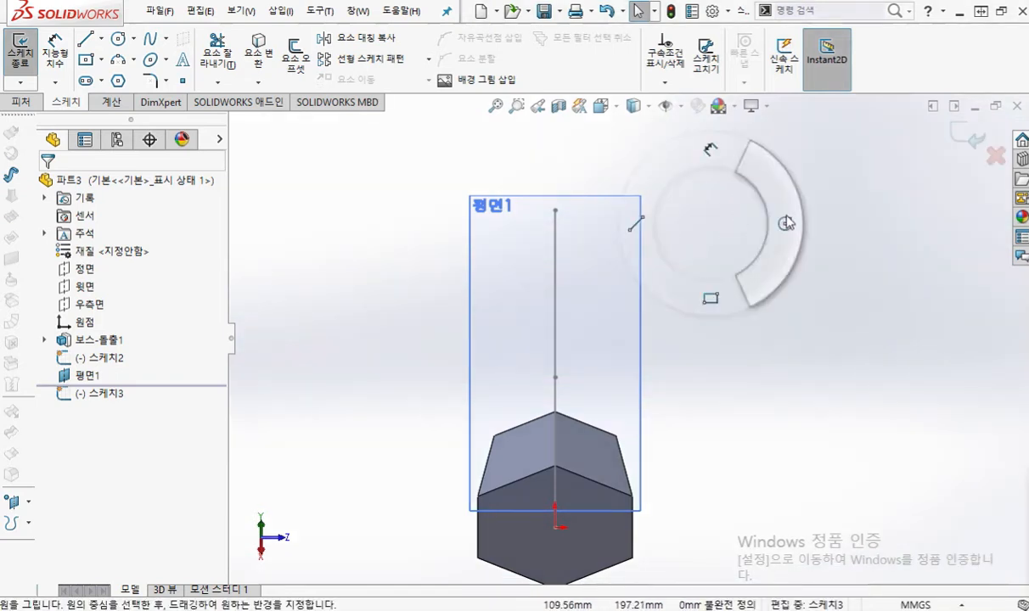
# Step: Sketch a circle with a radius of about 31.8 mm in the empty area beside the reference plane, then leave the Circle tool
pyautogui.press('c')
pyautogui.click(720, 199)
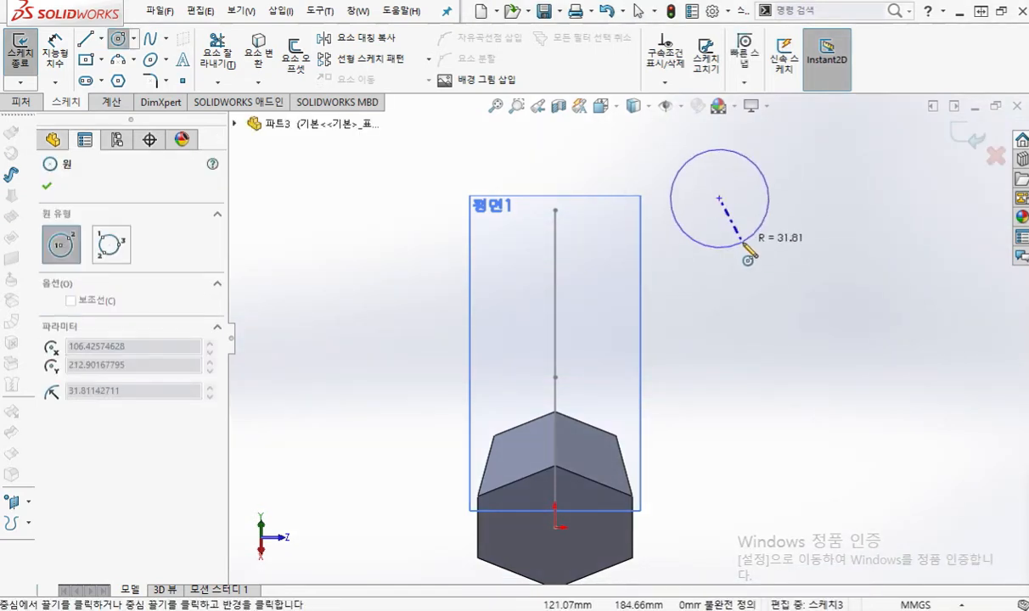
pyautogui.click(737, 245)
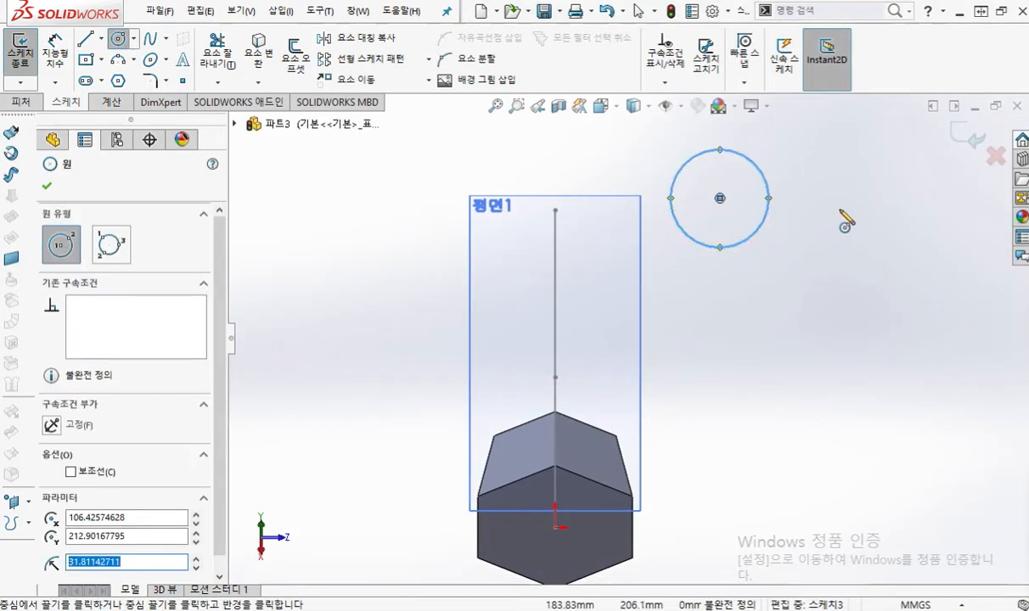
pyautogui.rightClick(836, 217)
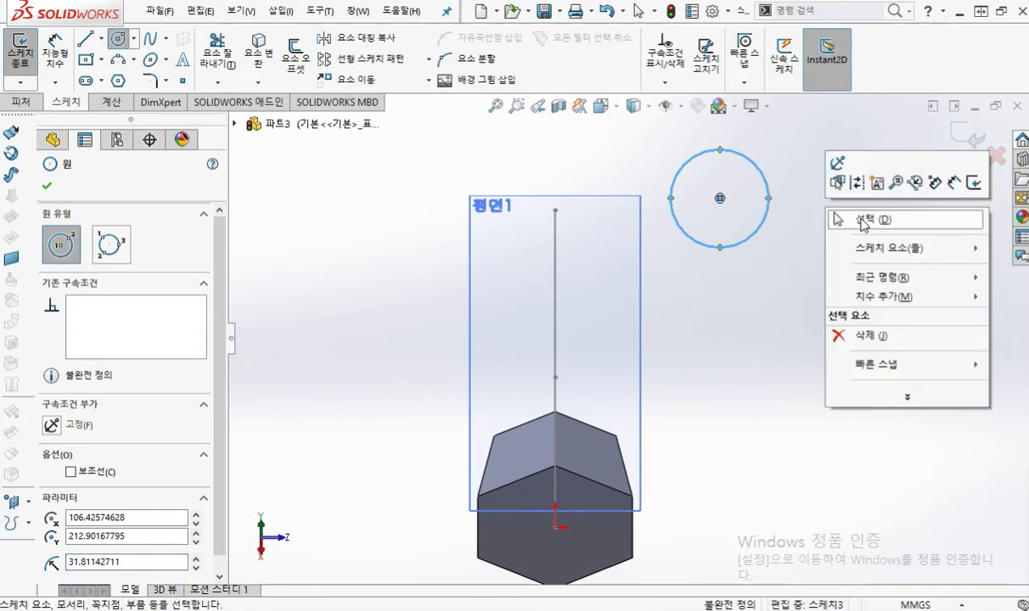
pyautogui.click(870, 222)
# Step: Try moving the circle's centre directly onto the path's free end, then move the circle away again
pyautogui.moveTo(650, 214); pyautogui.dragTo(592, 239, button='middle')
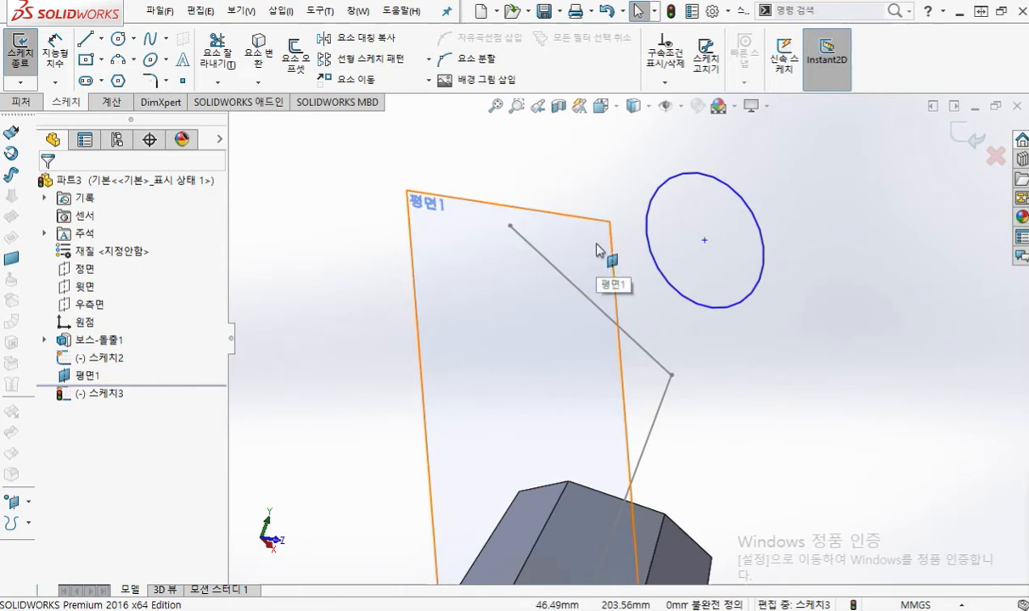
pyautogui.click(704, 243)
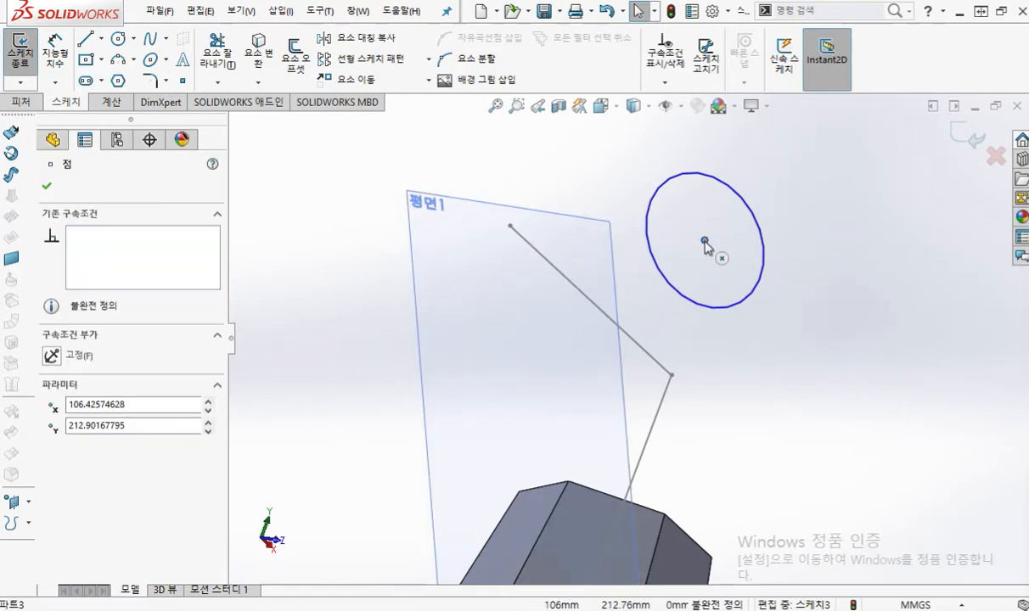
pyautogui.moveTo(703, 244); pyautogui.dragTo(512, 227)
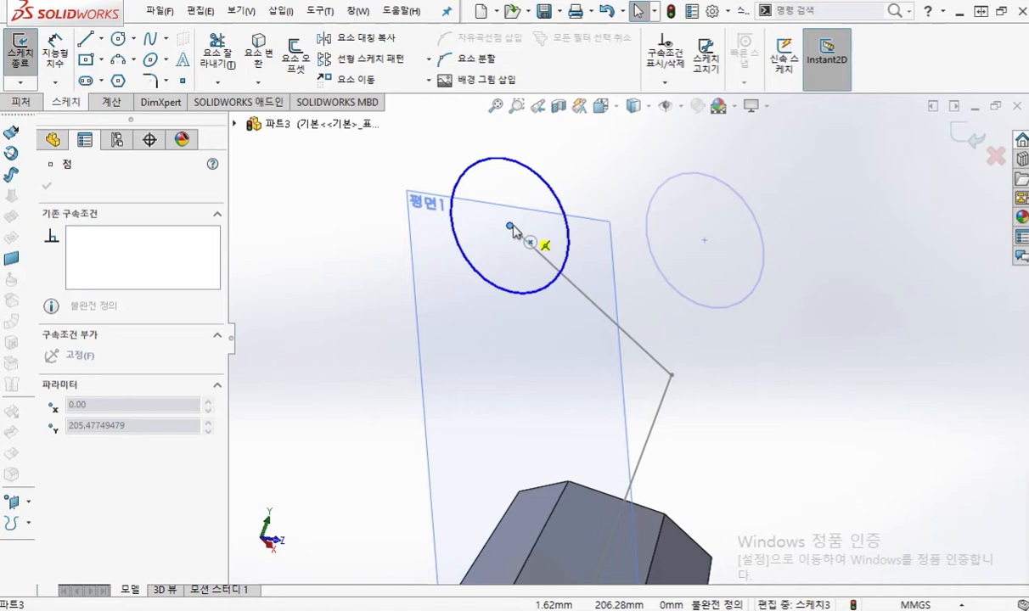
pyautogui.moveTo(512, 227); pyautogui.dragTo(738, 194)
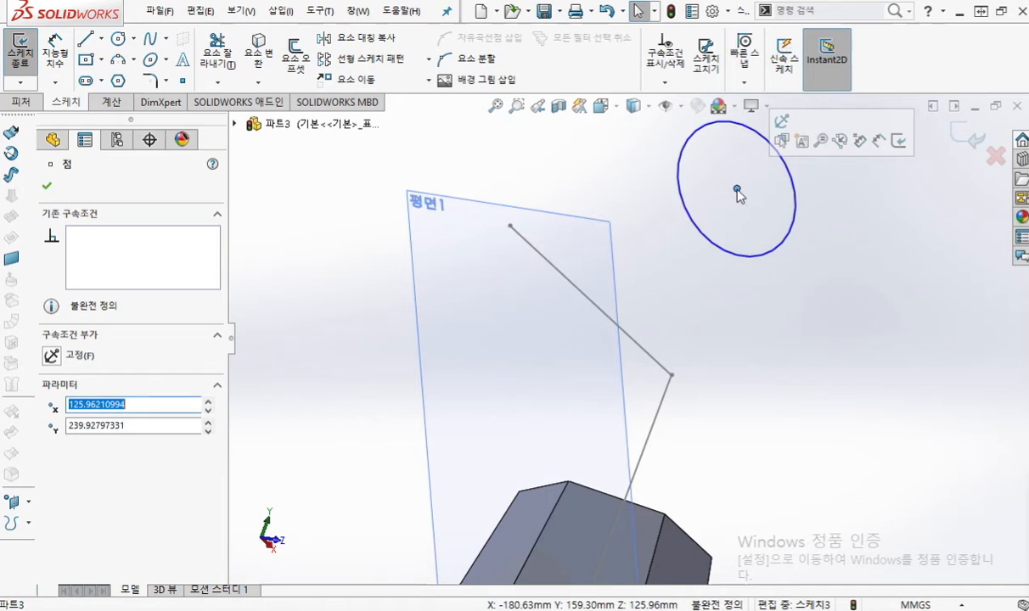
# Step: Make the circle's centre coincident (일치) with the free end of the path, then exit the sketch
pyautogui.keyDown('ctrl'); pyautogui.click(510, 226); pyautogui.keyUp('ctrl')
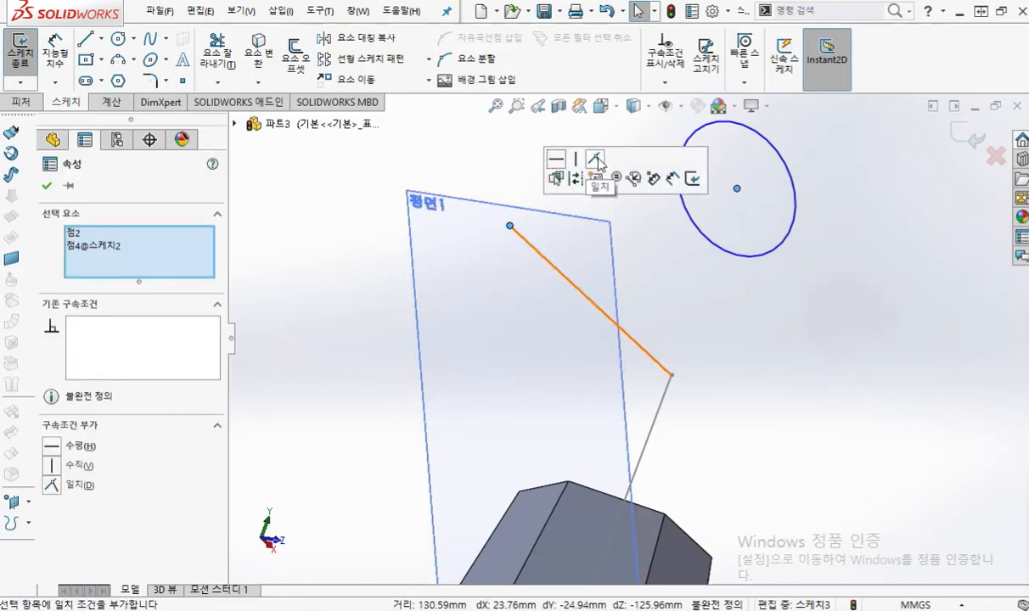
pyautogui.click(598, 163)
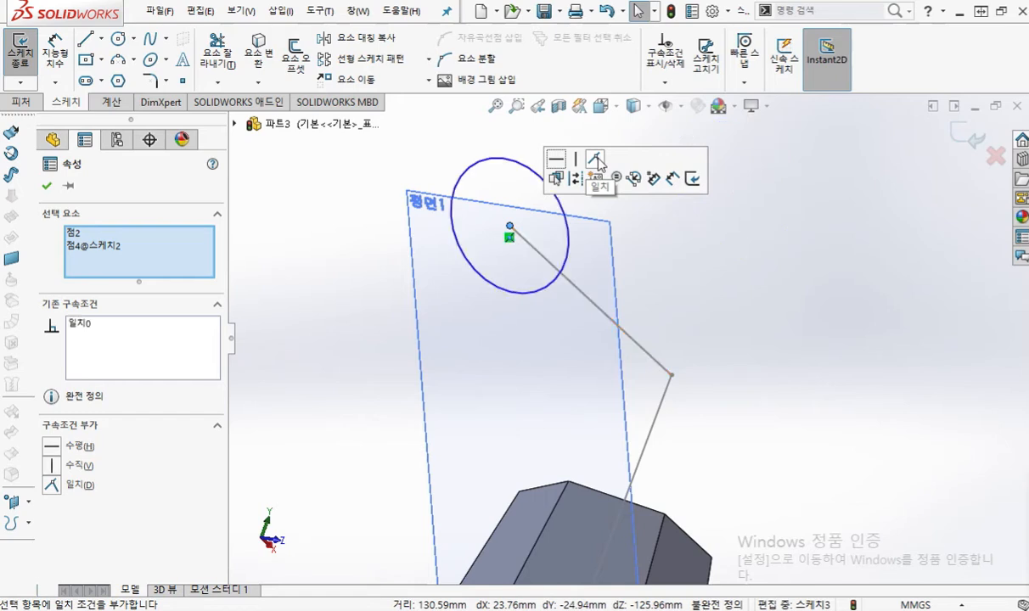
pyautogui.click(724, 276)
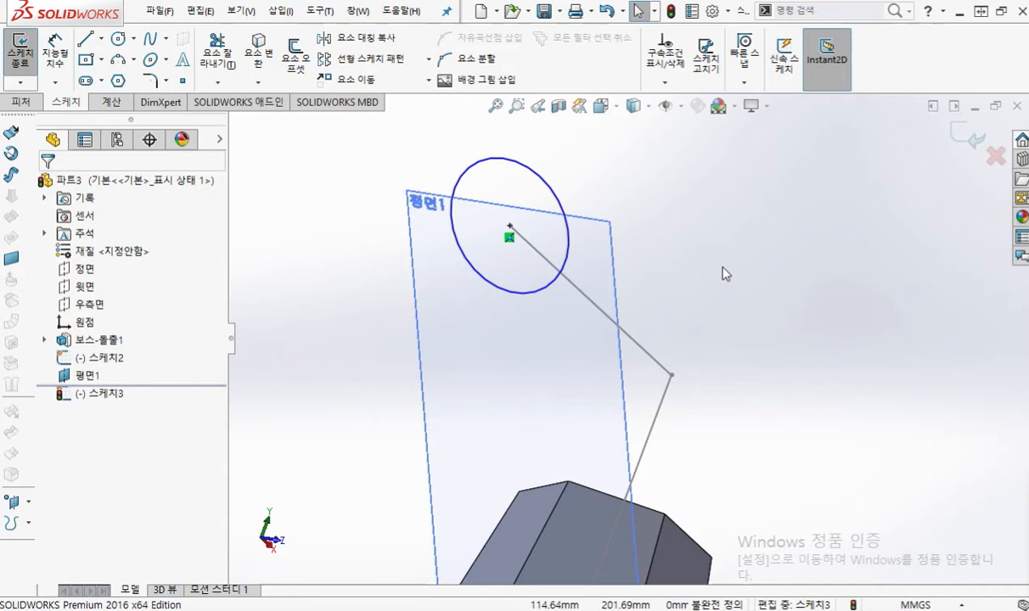
pyautogui.scroll(2, 723, 270)
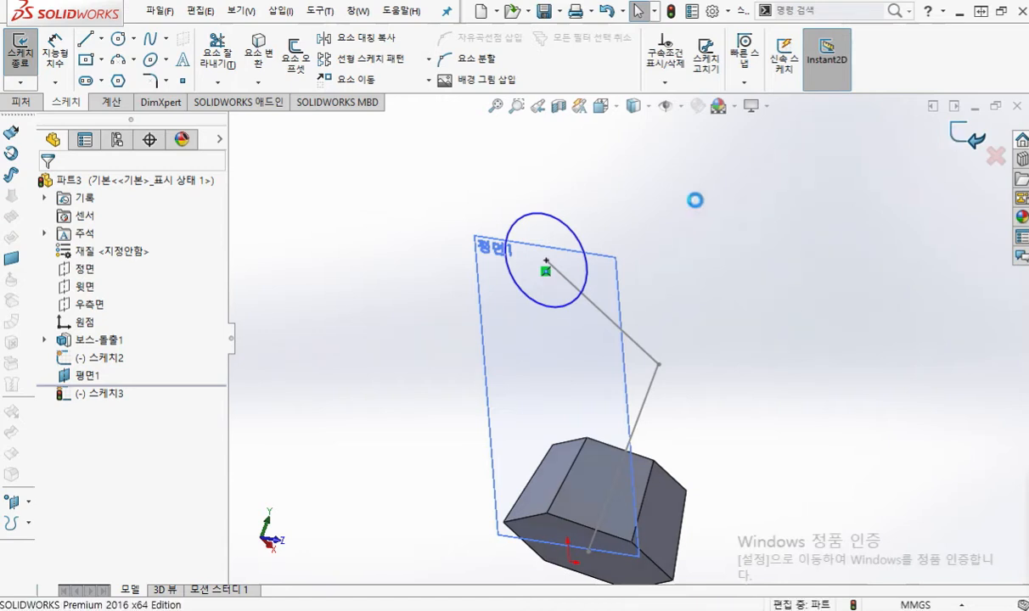
pyautogui.click(955, 139)
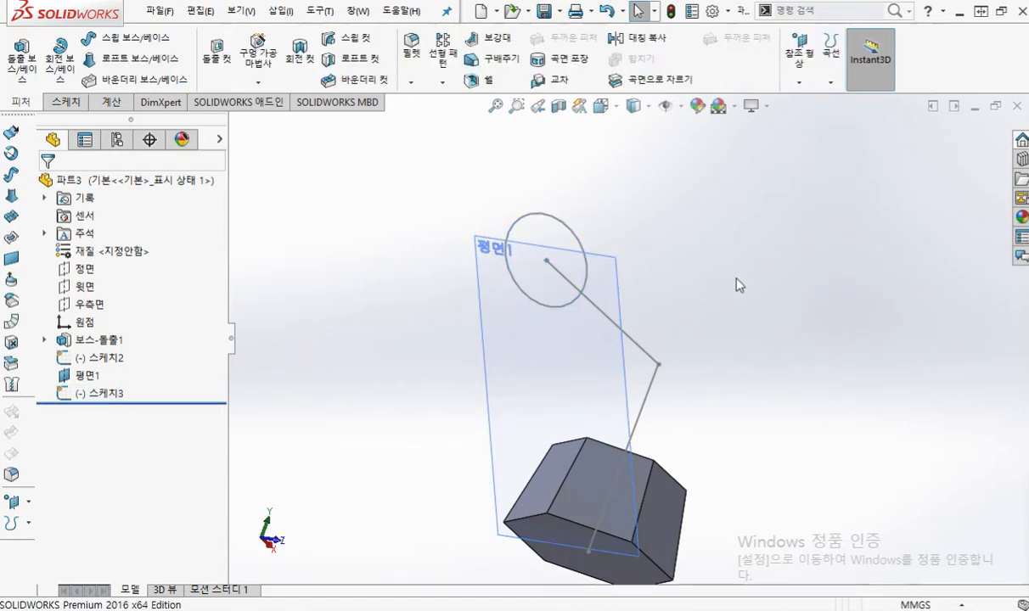
# Step: In isometric view, mark the hexagon's top face and the circle as numbered loft profiles, circle the Loft Boss/Base command, then clear the marks
pyautogui.hotkey('ctrl', '7')
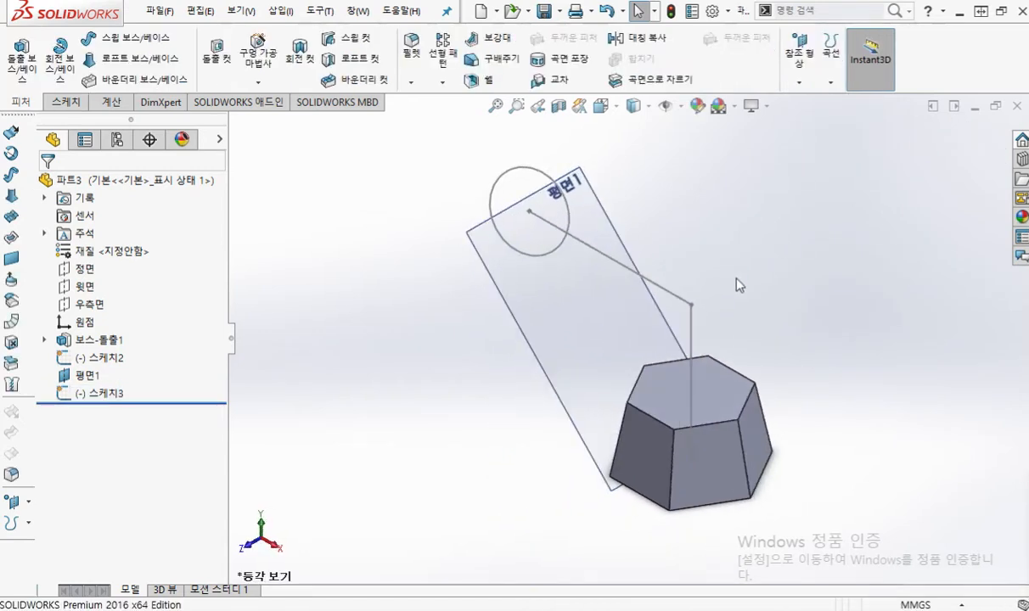
pyautogui.scroll(-1, 711, 236)
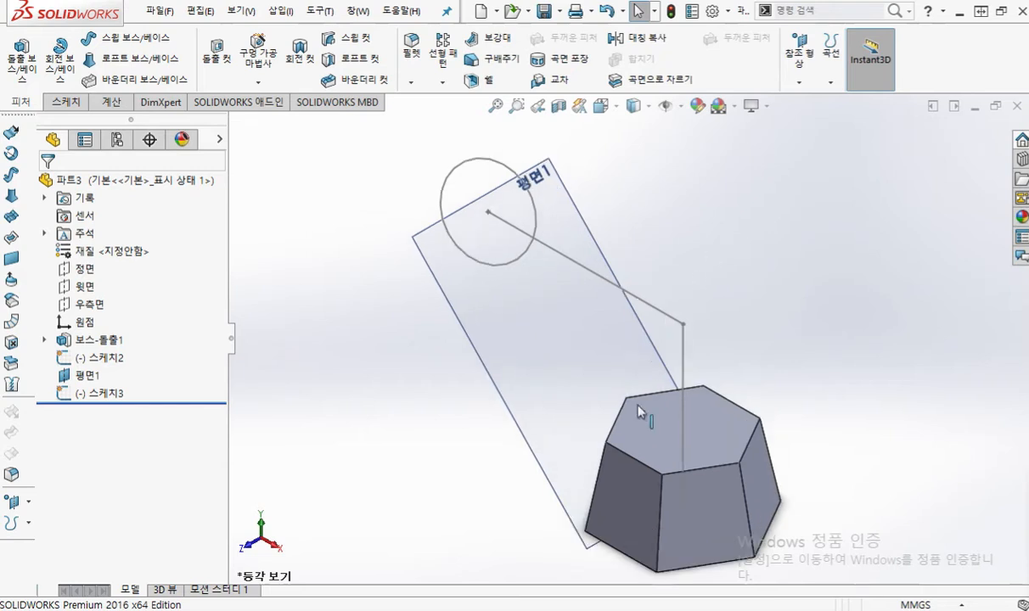
pyautogui.press('F12')
pyautogui.moveTo(631, 393)
pyautogui.mouseDown()
pyautogui.moveTo(605, 445)
pyautogui.moveTo(655, 472)
pyautogui.moveTo(747, 461)
pyautogui.moveTo(759, 421)
pyautogui.moveTo(691, 382)
pyautogui.moveTo(635, 392)
pyautogui.mouseUp()
pyautogui.moveTo(526, 184)
pyautogui.mouseDown()
pyautogui.moveTo(459, 152)
pyautogui.moveTo(472, 253)
pyautogui.moveTo(526, 246)
pyautogui.moveTo(528, 188)
pyautogui.mouseUp()
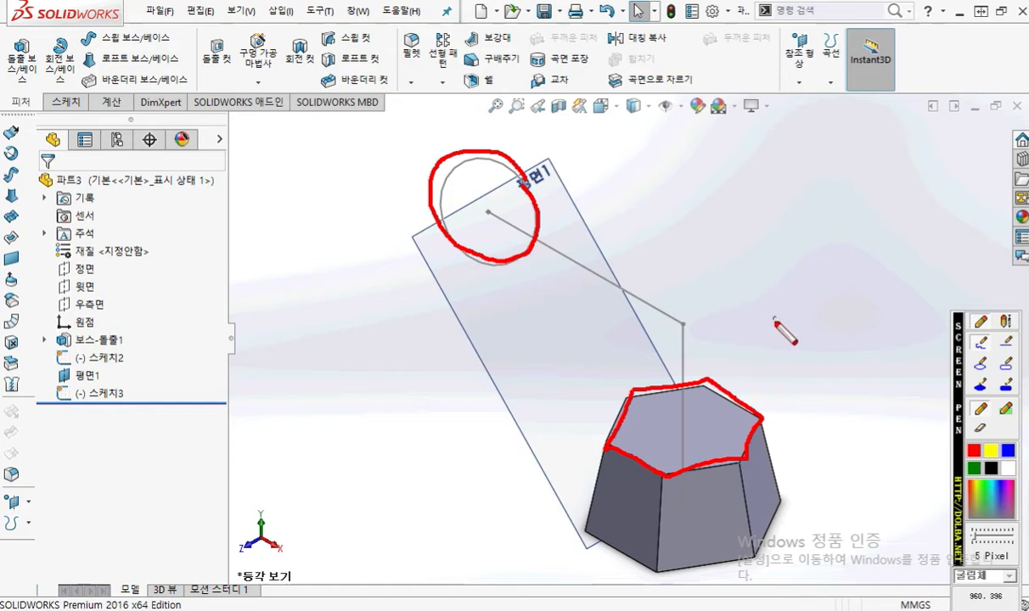
pyautogui.moveTo(663, 429)
pyautogui.mouseDown()
pyautogui.moveTo(647, 423)
pyautogui.moveTo(664, 439)
pyautogui.mouseUp()
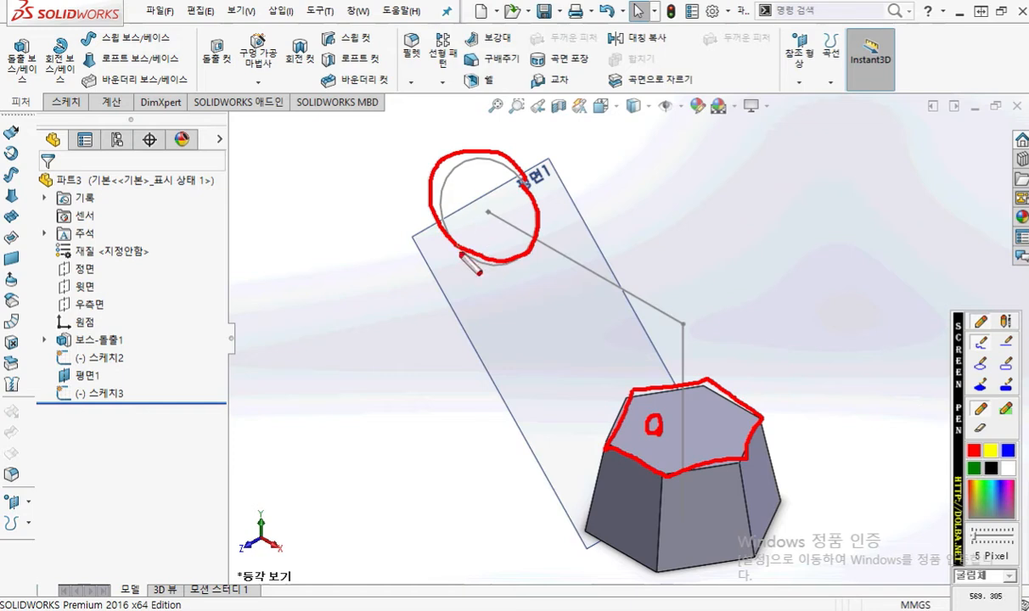
pyautogui.moveTo(433, 247); pyautogui.dragTo(458, 266)
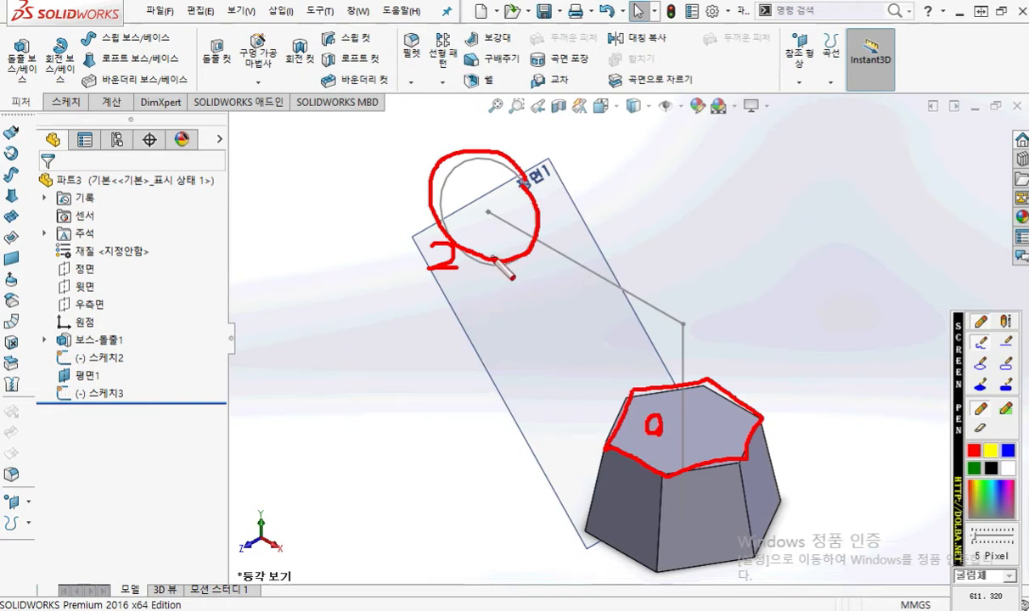
pyautogui.moveTo(482, 255); pyautogui.dragTo(581, 435)
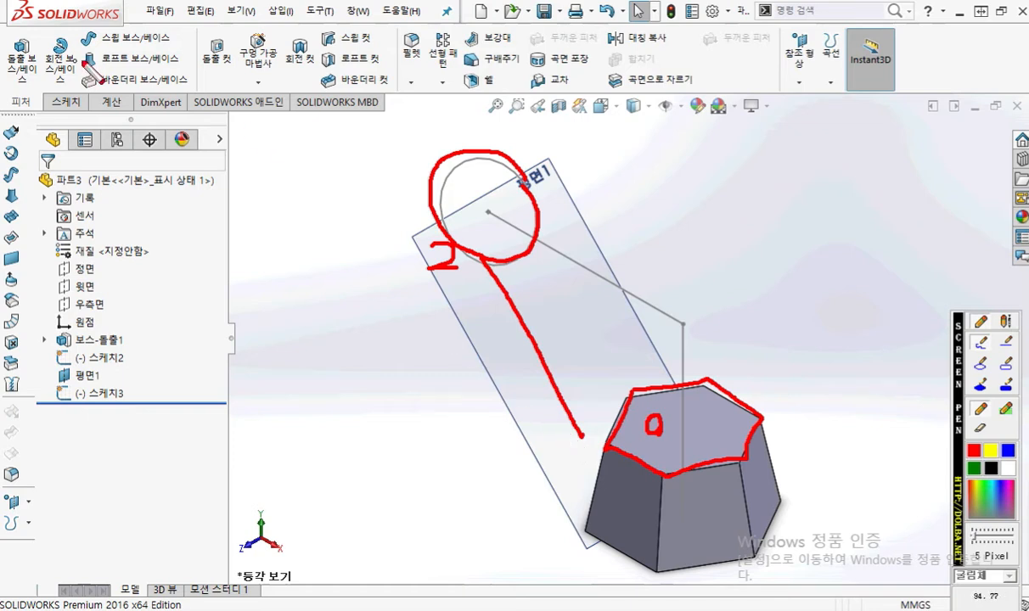
pyautogui.moveTo(185, 78)
pyautogui.mouseDown()
pyautogui.moveTo(80, 68)
pyautogui.moveTo(196, 56)
pyautogui.moveTo(179, 83)
pyautogui.mouseUp()
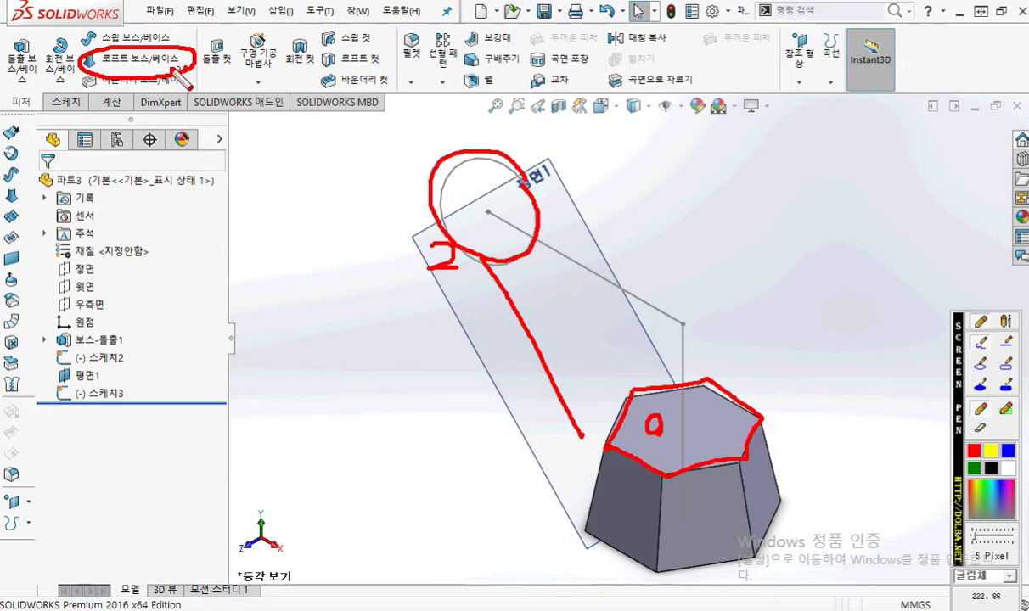
pyautogui.press('Escape')
# Step: Start a Loft Boss/Base, sketch and clear marks for the profile order, and select the hexagon's top face, then the circle, as profiles
pyautogui.click(136, 58)
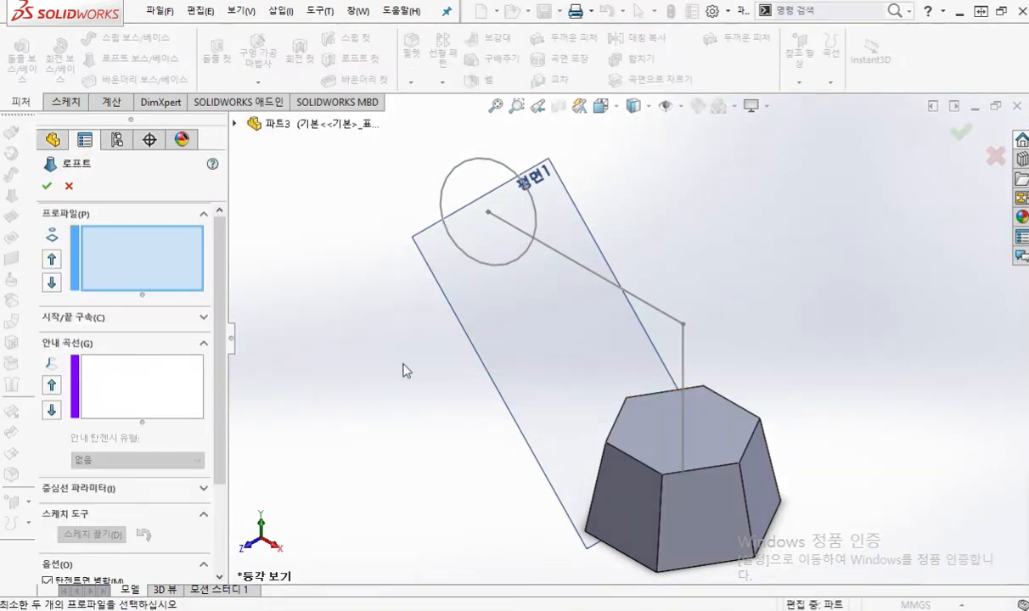
pyautogui.press('F9')
pyautogui.moveTo(175, 269)
pyautogui.mouseDown()
pyautogui.moveTo(142, 283)
pyautogui.moveTo(181, 260)
pyautogui.moveTo(152, 274)
pyautogui.mouseUp()
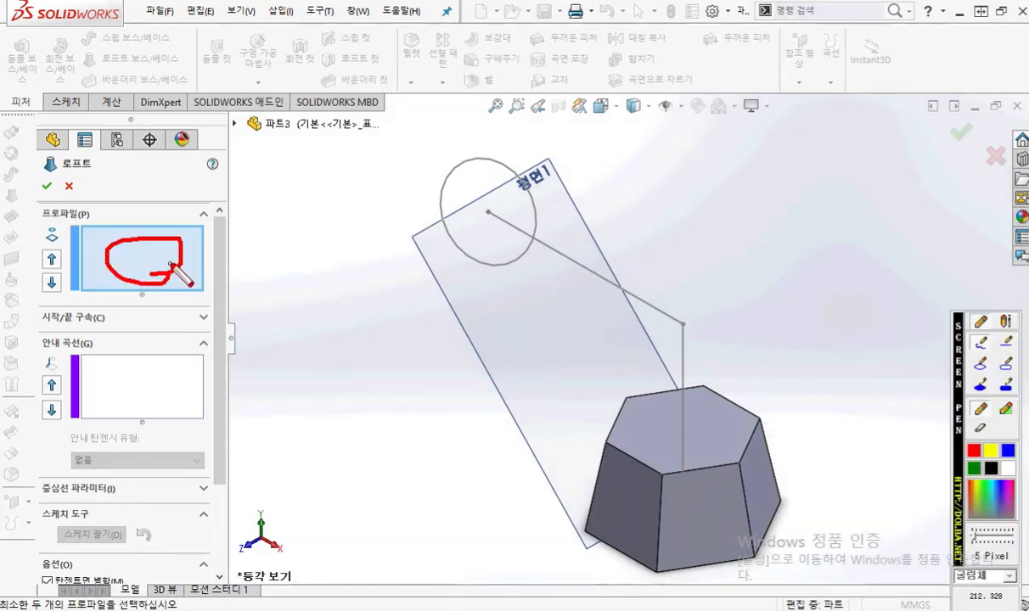
pyautogui.moveTo(650, 416)
pyautogui.mouseDown()
pyautogui.moveTo(645, 434)
pyautogui.moveTo(654, 430)
pyautogui.moveTo(642, 436)
pyautogui.mouseUp()
pyautogui.moveTo(445, 240)
pyautogui.mouseDown()
pyautogui.moveTo(457, 239)
pyautogui.moveTo(480, 279)
pyautogui.mouseUp()
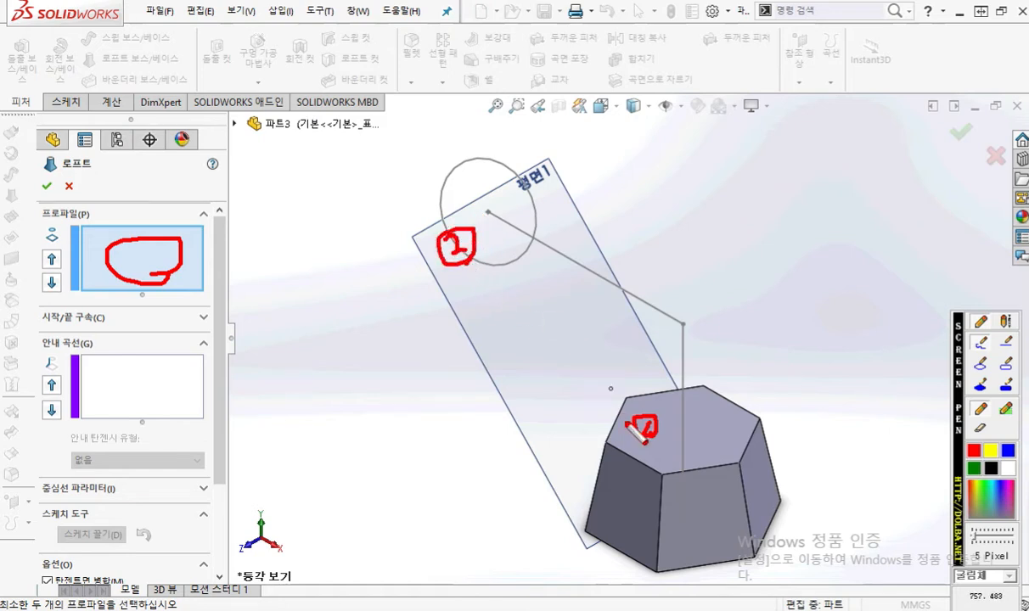
pyautogui.press('Escape')
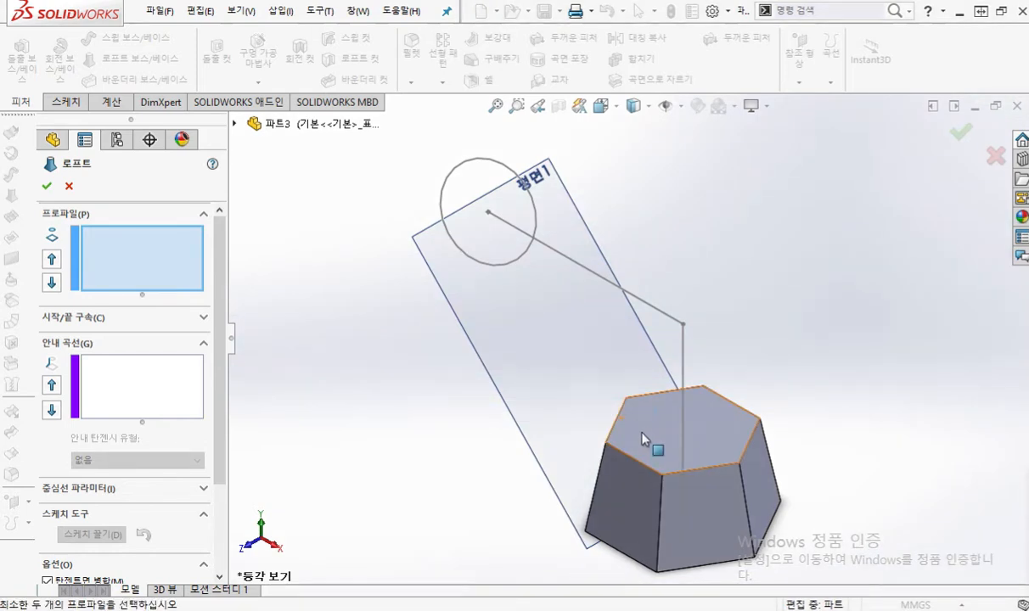
pyautogui.click(642, 435)
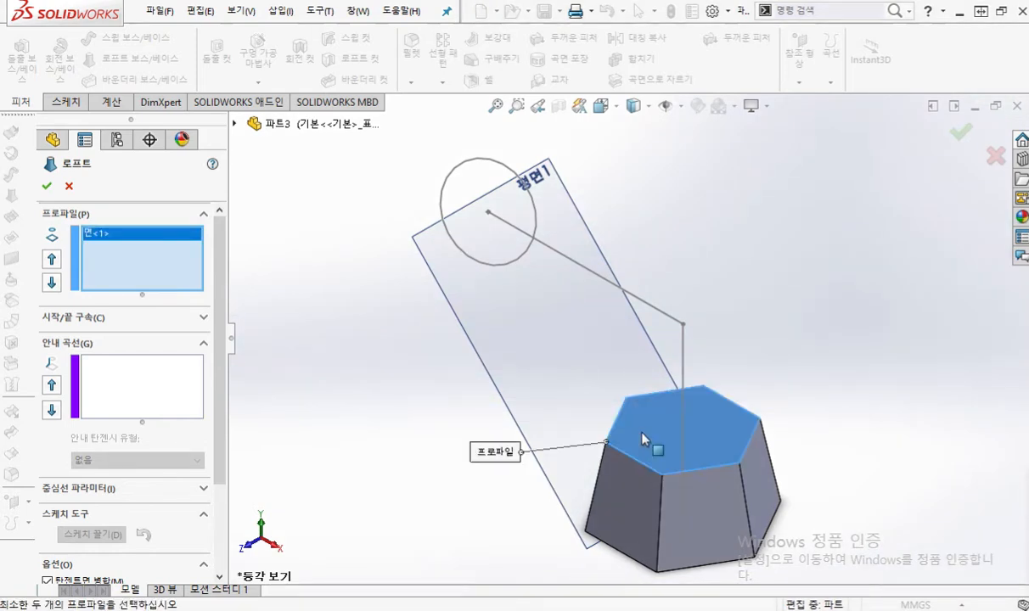
pyautogui.click(485, 268)
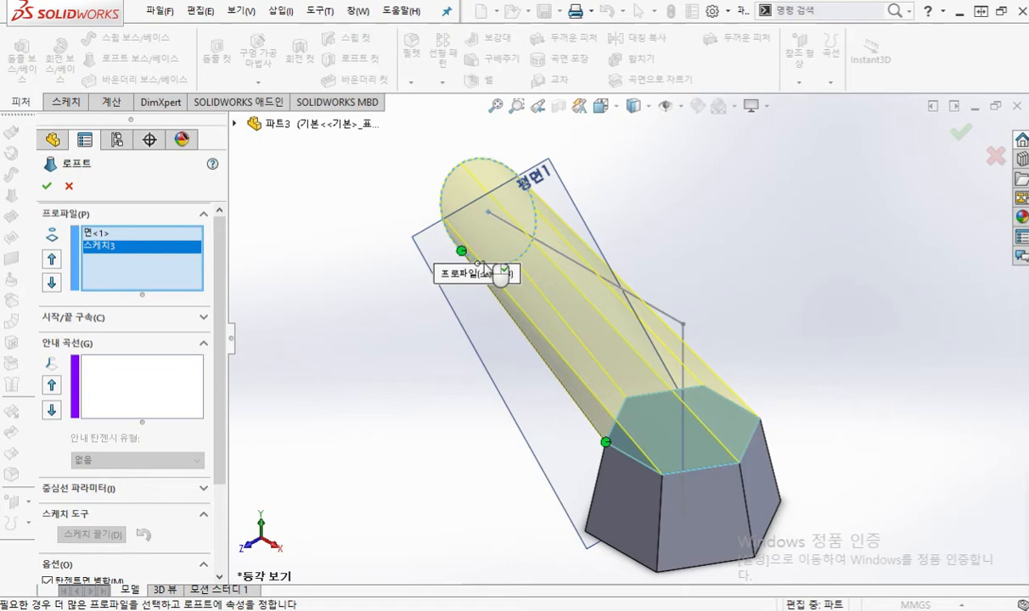
# Step: Mark which profile entry belongs to the hexagon's top face and which to the circle, then clear the marks
pyautogui.press('F12')
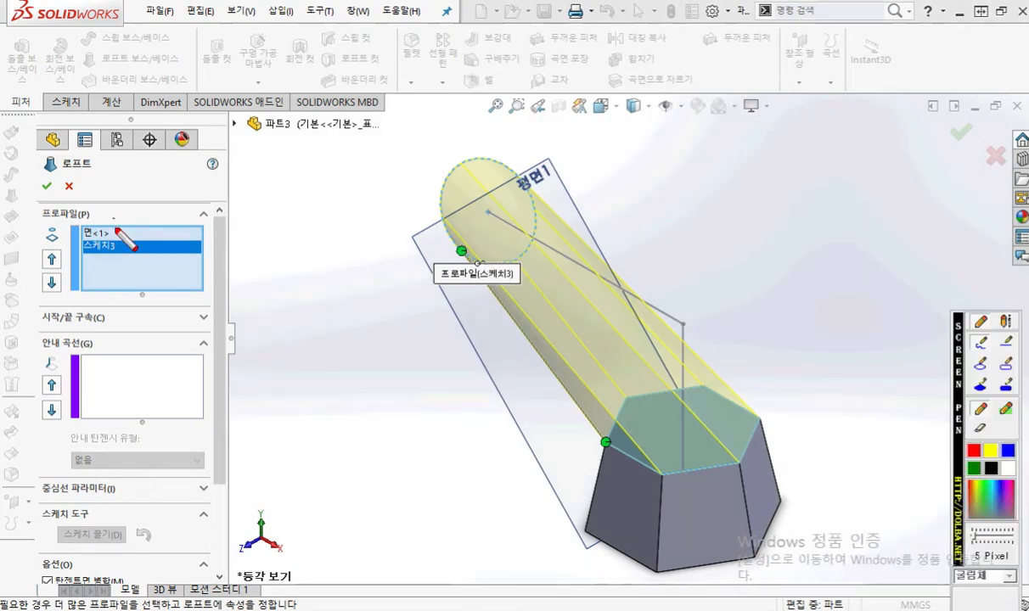
pyautogui.moveTo(145, 214)
pyautogui.mouseDown()
pyautogui.moveTo(118, 231)
pyautogui.moveTo(132, 232)
pyautogui.mouseUp()
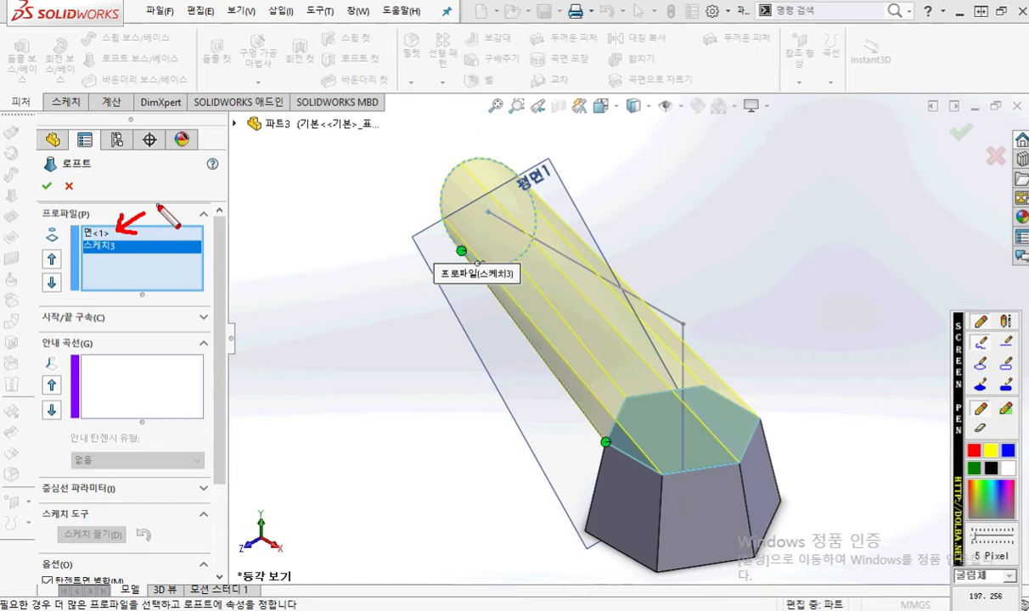
pyautogui.moveTo(153, 205)
pyautogui.mouseDown()
pyautogui.moveTo(189, 206)
pyautogui.moveTo(397, 301)
pyautogui.moveTo(668, 443)
pyautogui.mouseUp()
pyautogui.moveTo(668, 443); pyautogui.dragTo(651, 449)
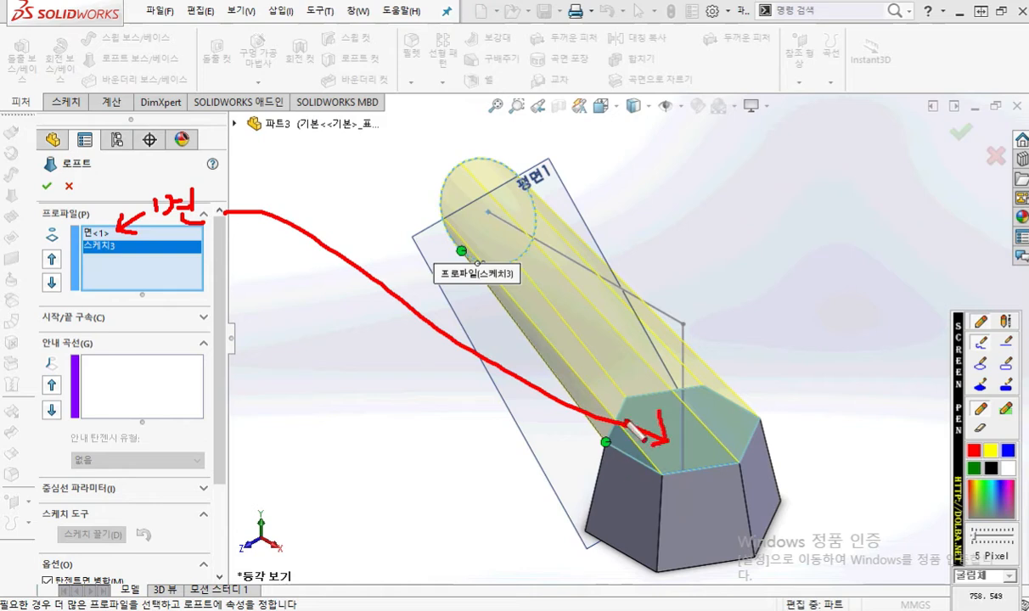
pyautogui.moveTo(633, 386)
pyautogui.mouseDown()
pyautogui.moveTo(606, 439)
pyautogui.moveTo(662, 463)
pyautogui.moveTo(709, 462)
pyautogui.moveTo(767, 416)
pyautogui.moveTo(679, 384)
pyautogui.moveTo(633, 393)
pyautogui.mouseUp()
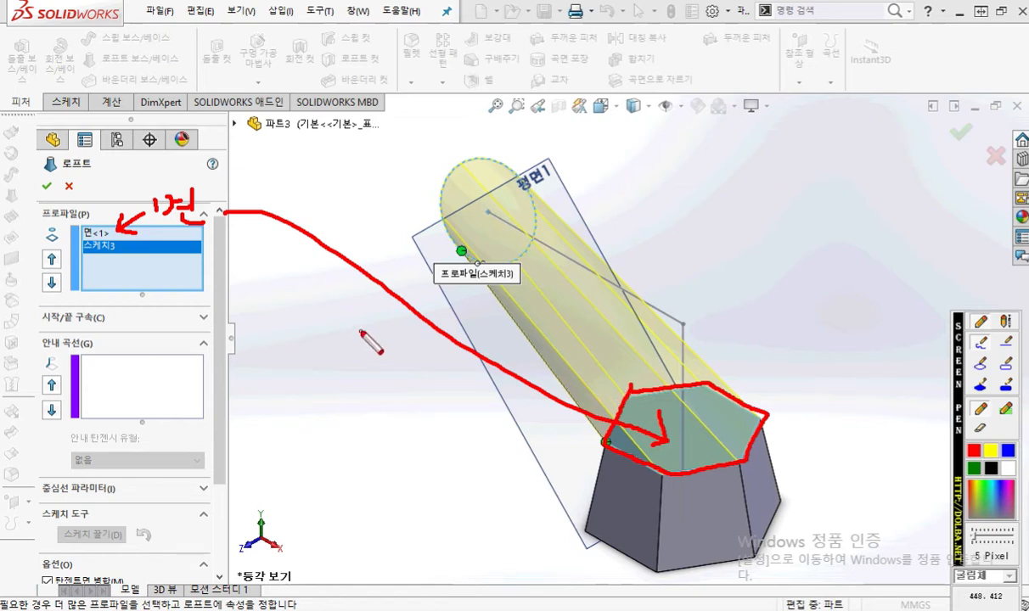
pyautogui.moveTo(144, 251)
pyautogui.mouseDown()
pyautogui.moveTo(243, 348)
pyautogui.moveTo(456, 259)
pyautogui.mouseUp()
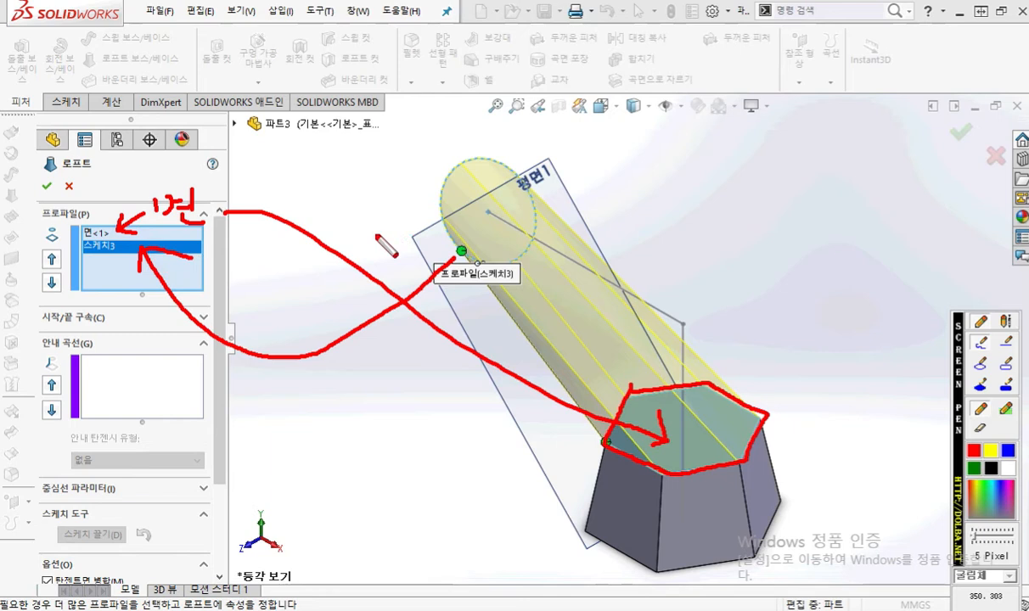
pyautogui.moveTo(481, 259)
pyautogui.mouseDown()
pyautogui.moveTo(436, 213)
pyautogui.moveTo(526, 179)
pyautogui.moveTo(513, 253)
pyautogui.moveTo(483, 263)
pyautogui.moveTo(518, 280)
pyautogui.mouseUp()
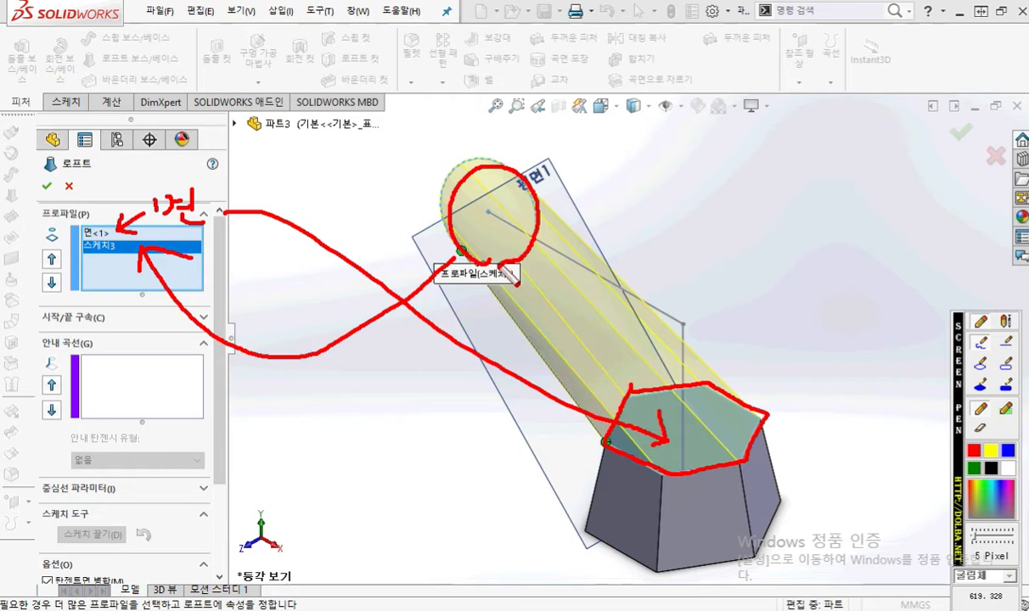
pyautogui.press('Escape')
# Step: Trace the loft preview's connecting lines between the circle and the hexagon's corners, then clear the marks
pyautogui.moveTo(724, 360)
pyautogui.mouseDown(button='middle')
pyautogui.moveTo(763, 294)
pyautogui.moveTo(798, 283)
pyautogui.moveTo(719, 388)
pyautogui.moveTo(728, 377)
pyautogui.moveTo(720, 378)
pyautogui.mouseUp(button='middle')
pyautogui.press('F12')
pyautogui.moveTo(451, 265); pyautogui.dragTo(609, 448)
pyautogui.moveTo(509, 268); pyautogui.dragTo(621, 387)
pyautogui.moveTo(504, 232); pyautogui.dragTo(605, 336)
pyautogui.moveTo(638, 373); pyautogui.dragTo(732, 461)
pyautogui.moveTo(540, 239); pyautogui.dragTo(733, 394)
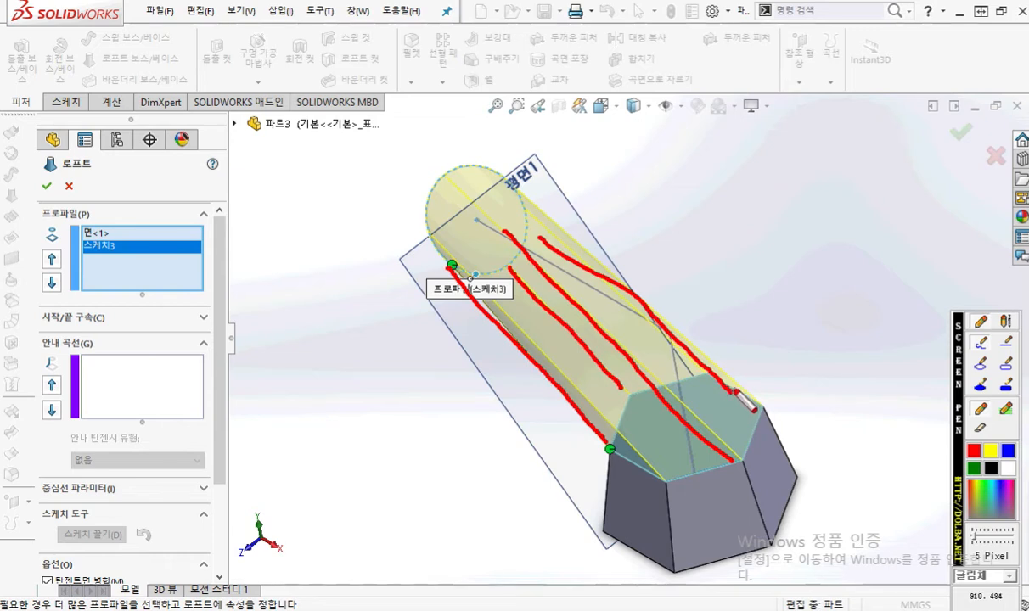
pyautogui.press('Escape')
# Step: Try moving the loft connector on the hexagon to two other corners, then return it to its original corner
pyautogui.moveTo(608, 454); pyautogui.dragTo(630, 396)
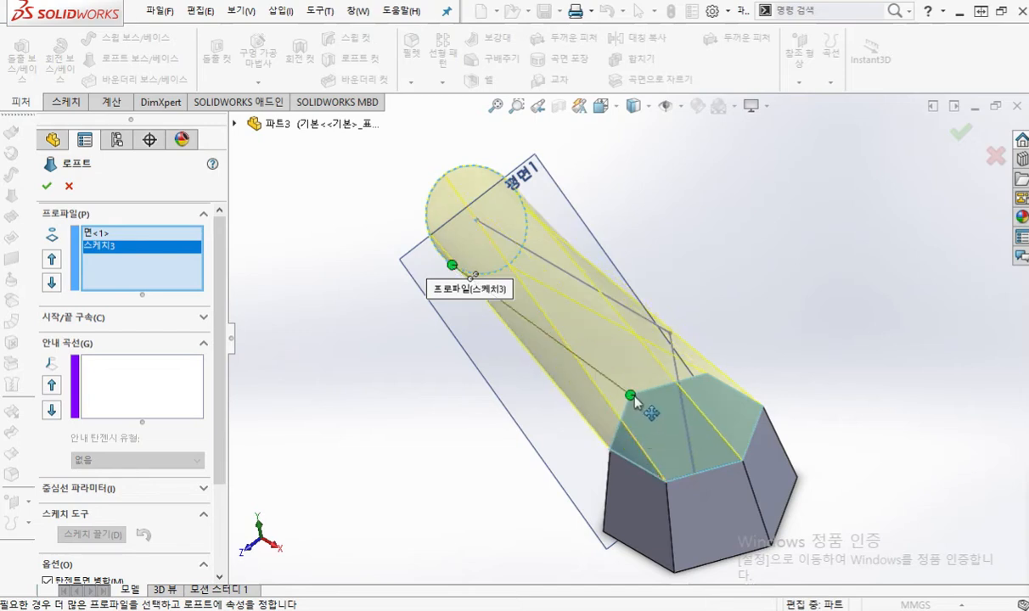
pyautogui.moveTo(629, 394); pyautogui.dragTo(707, 373)
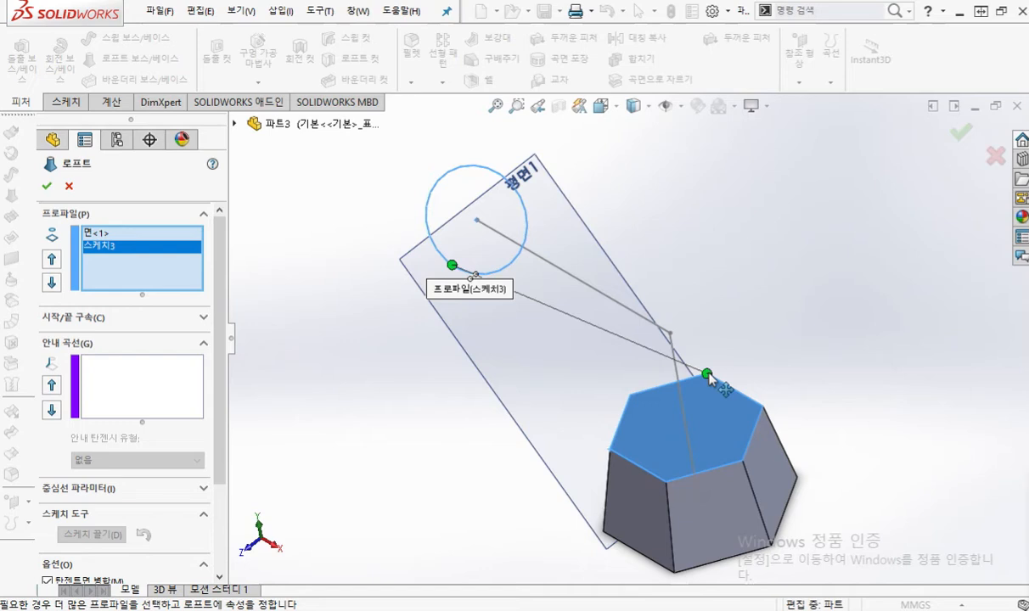
pyautogui.moveTo(709, 375); pyautogui.dragTo(609, 450)
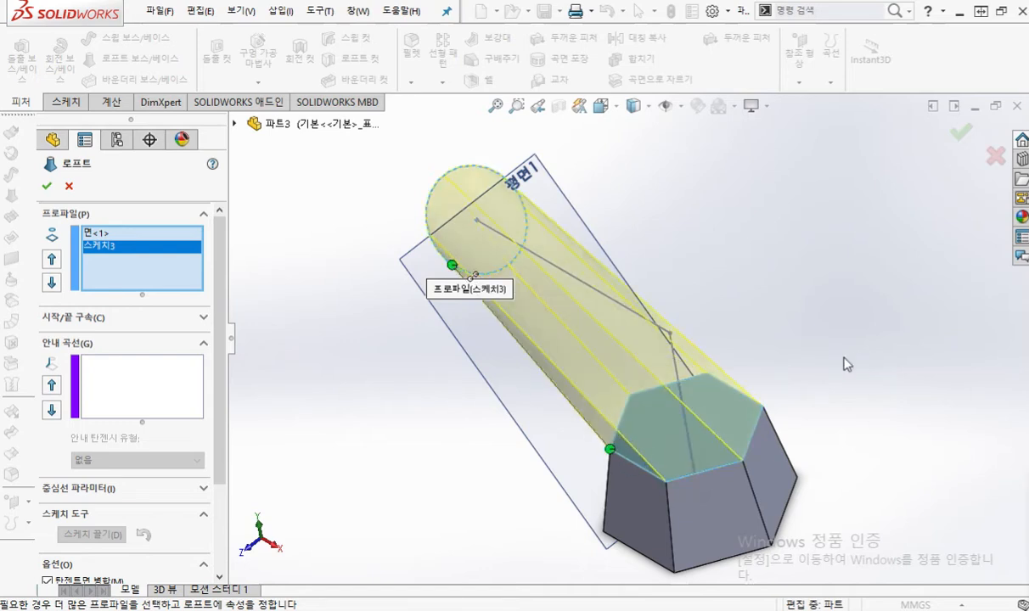
# Step: Trace two lines from the hexagon's front corners up to the circle on the loft preview, then clear the marks
pyautogui.moveTo(741, 456)
pyautogui.mouseDown()
pyautogui.moveTo(450, 203)
pyautogui.moveTo(438, 172)
pyautogui.mouseUp()
pyautogui.moveTo(662, 473); pyautogui.dragTo(424, 227)
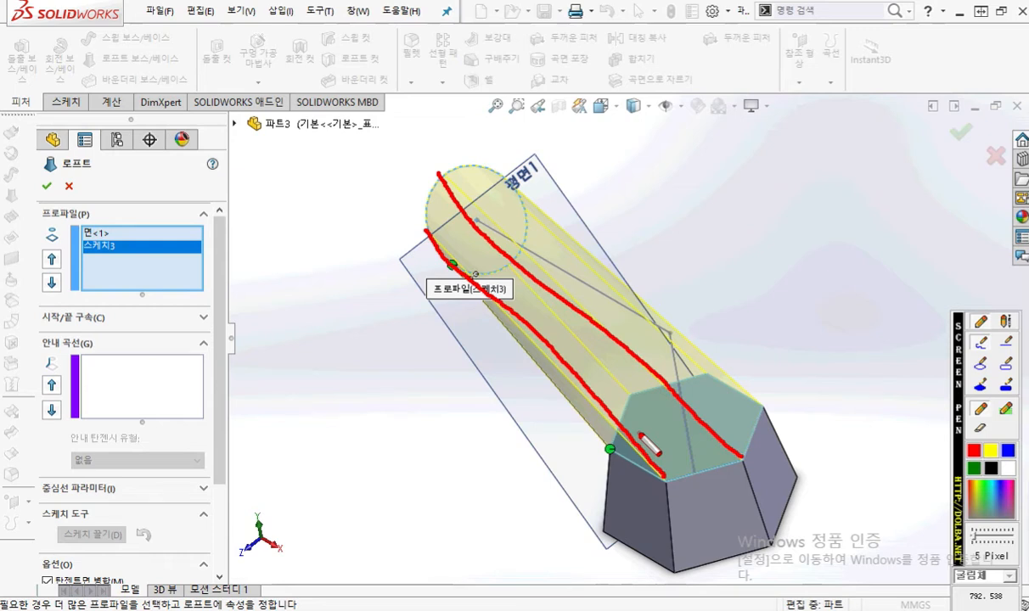
pyautogui.press('Escape')
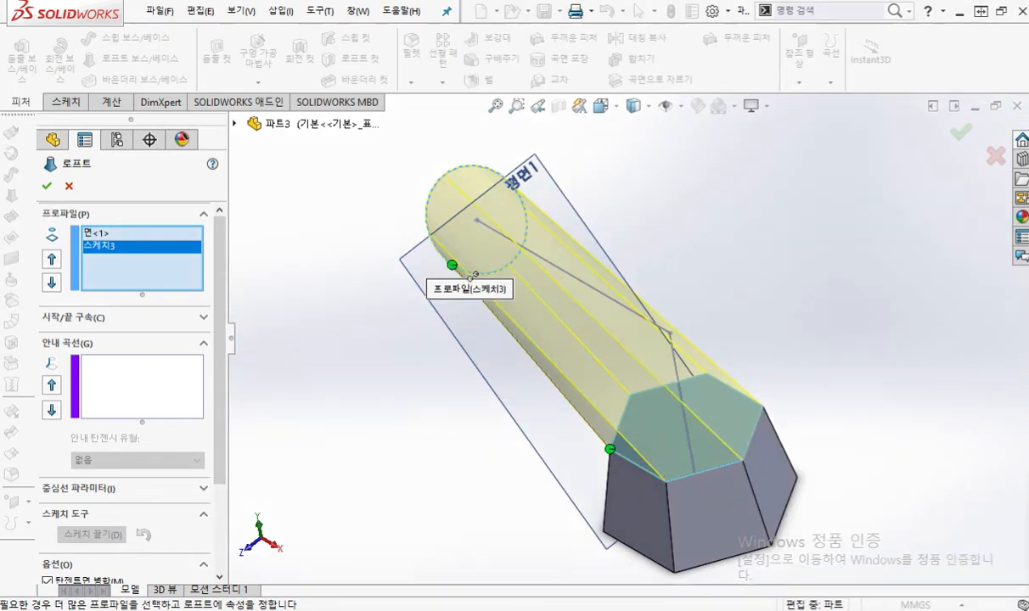
# Step: Switch to Loft.pdf in the browser and underline page 24's start/end constraint (시작/끝 구속), normal to profile (프로파일에 수직) and sketch line selection notes
pyautogui.moveTo(1028, 56); pyautogui.dragTo(627, 56)
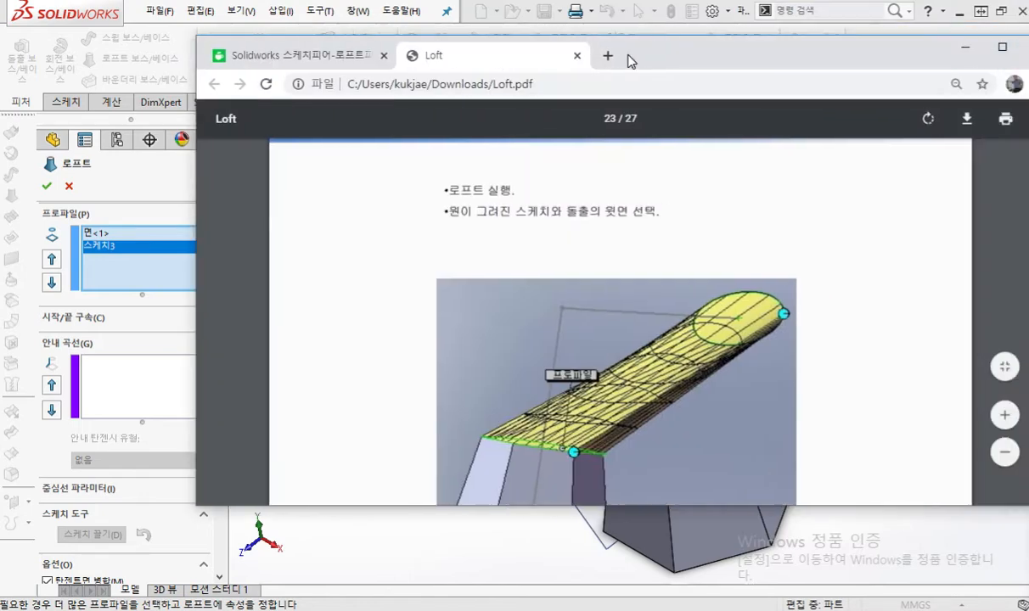
pyautogui.doubleClick(685, 56)
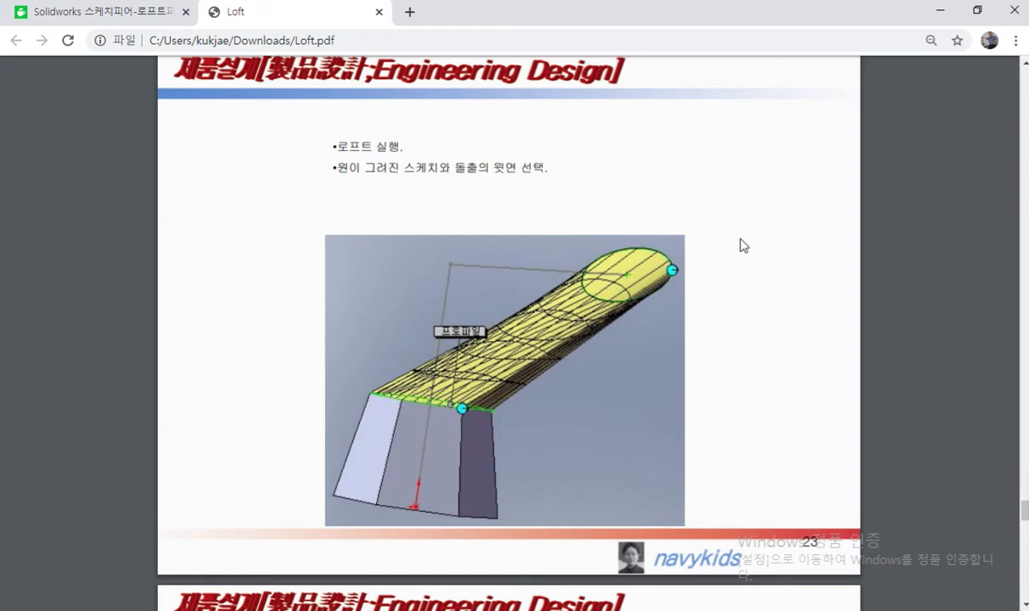
pyautogui.scroll(-5, 743, 245)
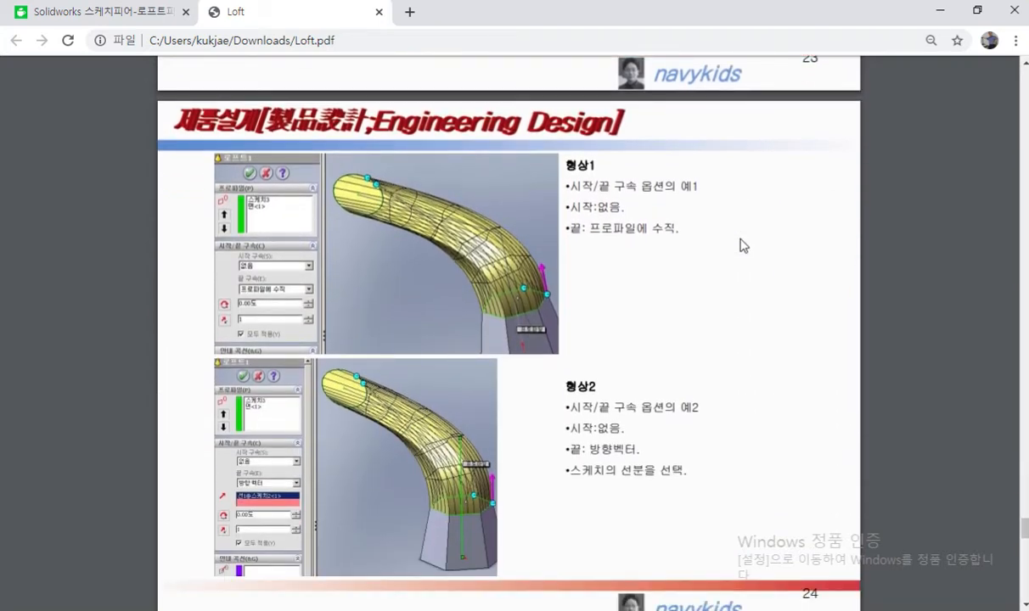
pyautogui.press('F9')
pyautogui.moveTo(561, 197); pyautogui.dragTo(615, 200)
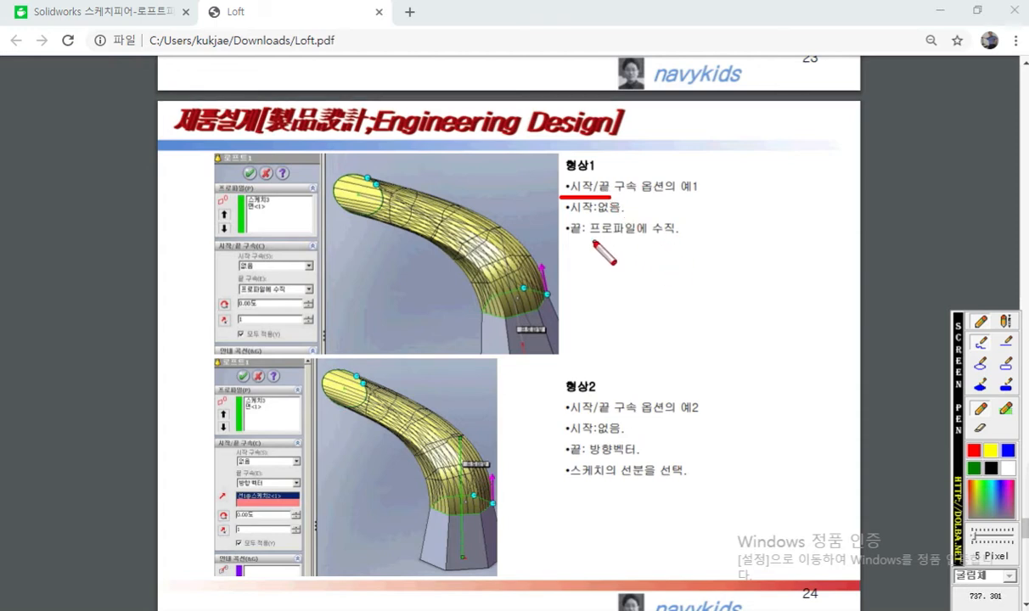
pyautogui.moveTo(588, 241); pyautogui.dragTo(688, 241)
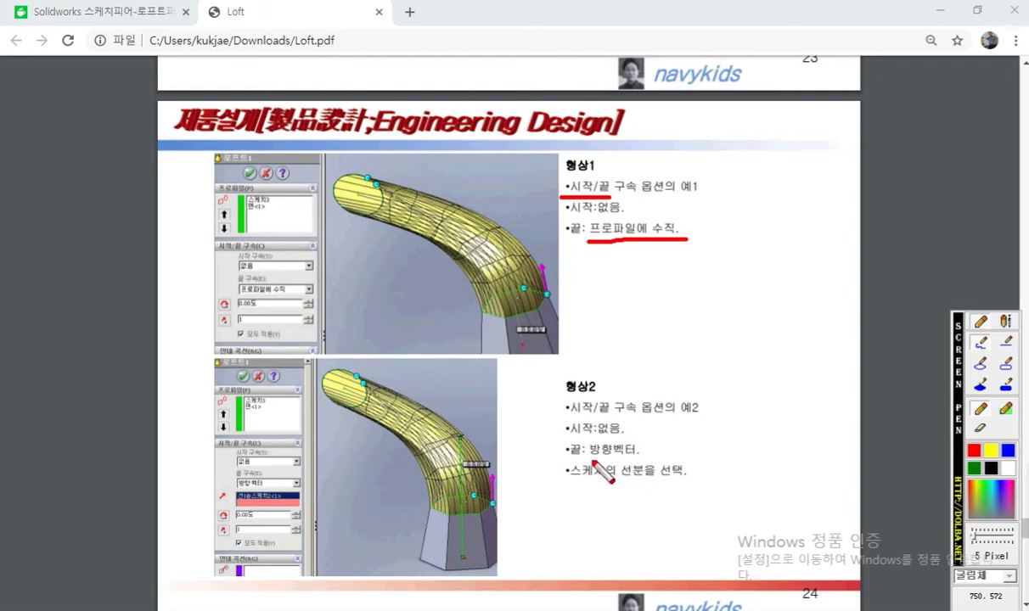
pyautogui.moveTo(564, 482); pyautogui.dragTo(689, 483)
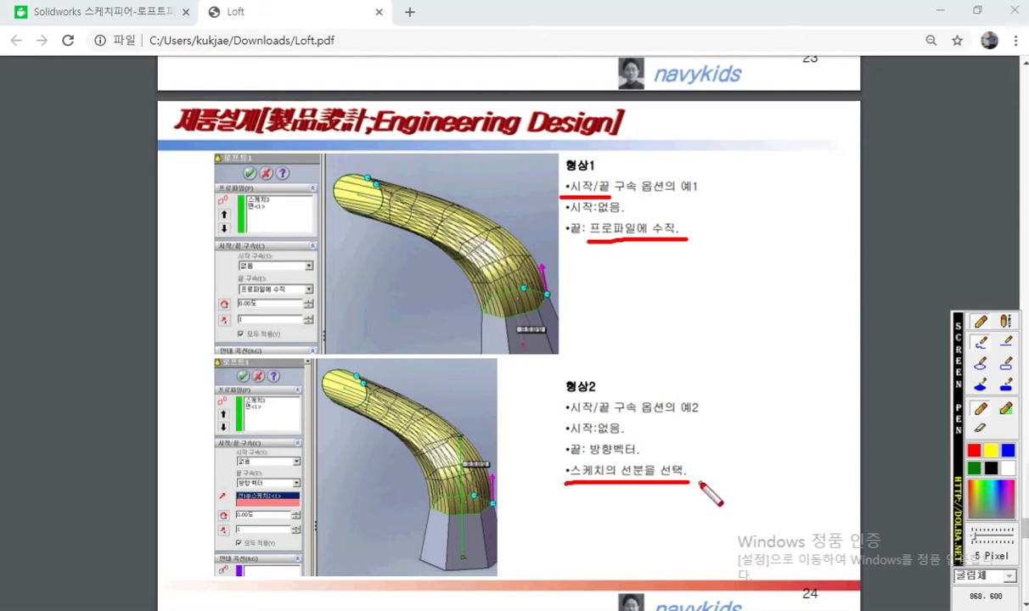
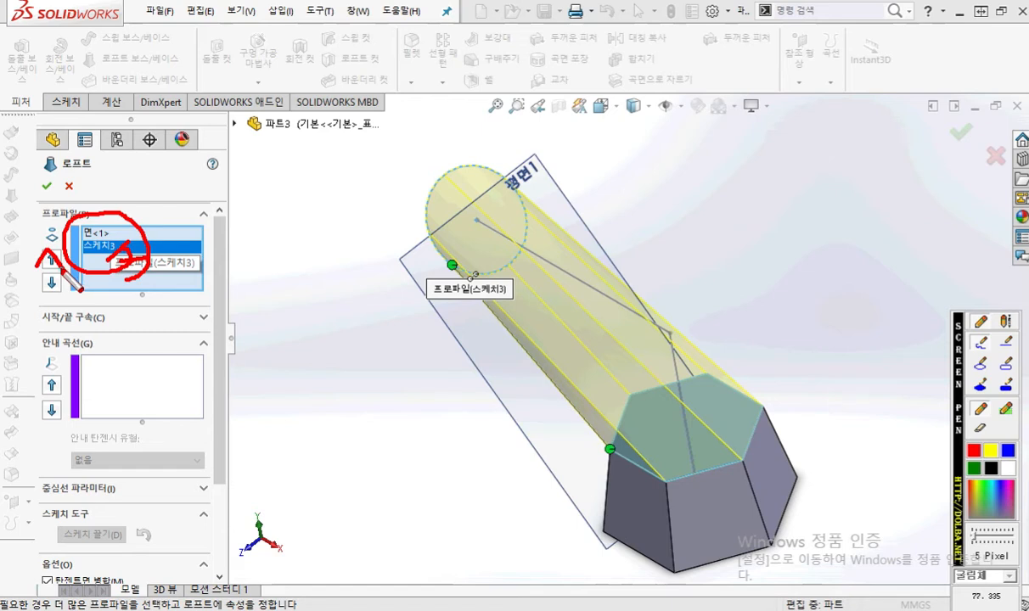
# Step: Move 스케치3 above 면<1> in the loft's profile order and highlight each profile in turn to compare them
pyautogui.click(52, 260)
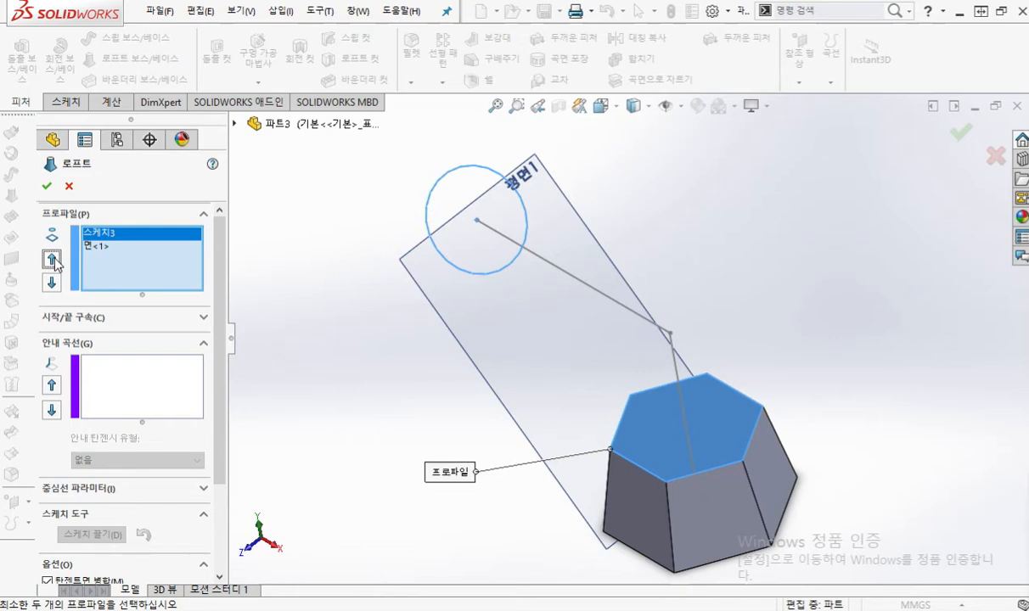
pyautogui.click(95, 245)
pyautogui.click(97, 234)
pyautogui.click(99, 246)
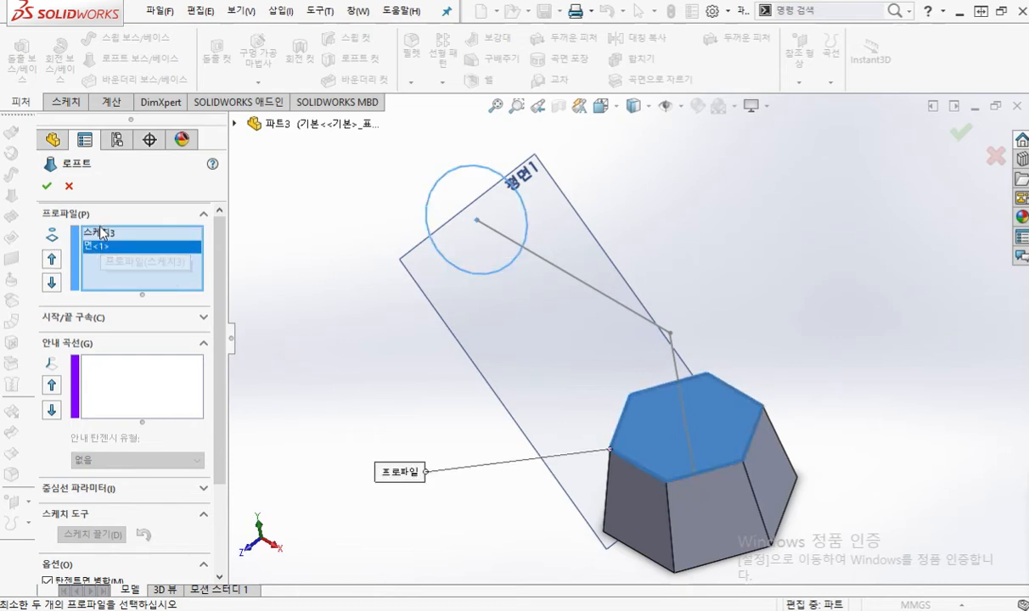
pyautogui.click(101, 234)
pyautogui.click(97, 247)
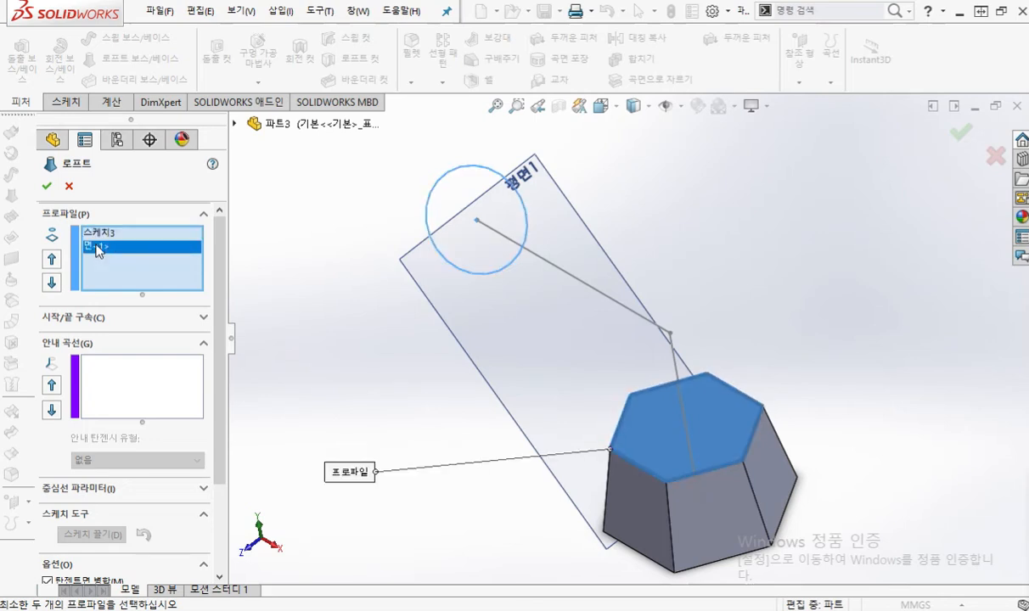
pyautogui.click(98, 233)
pyautogui.click(101, 246)
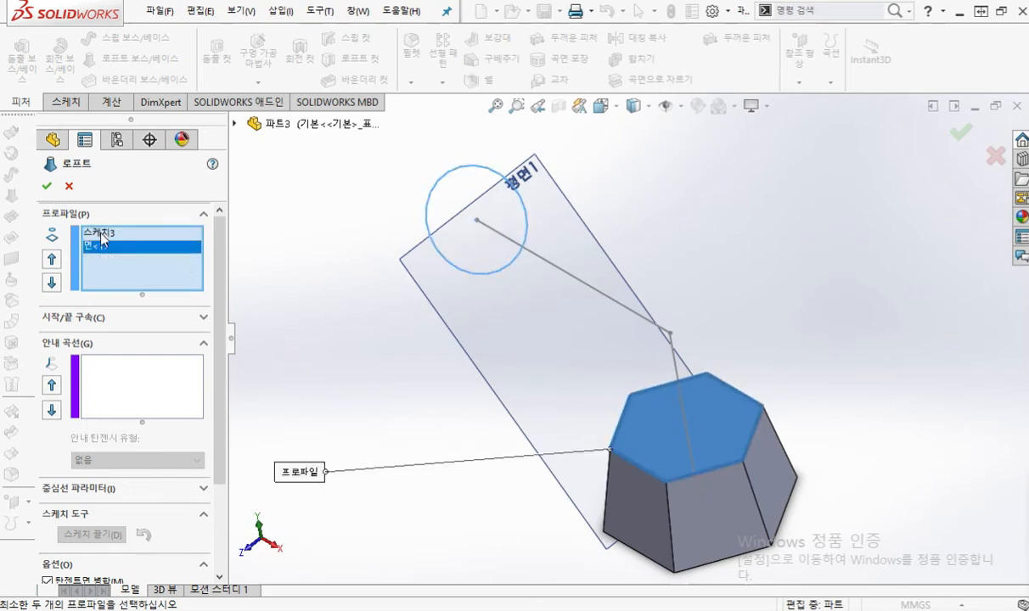
pyautogui.click(101, 234)
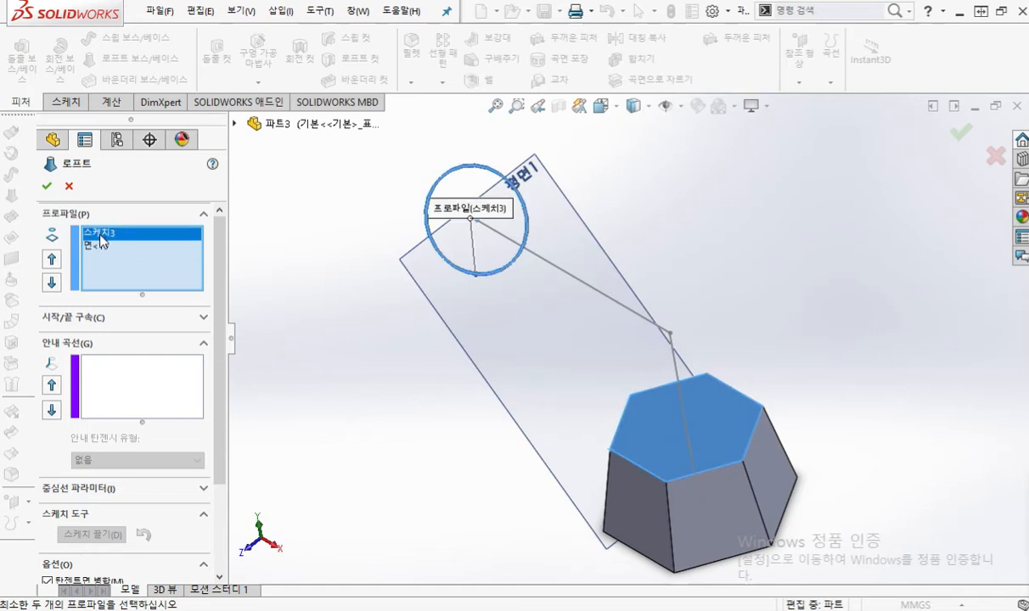
pyautogui.moveTo(712, 396); pyautogui.dragTo(722, 368, button='middle')
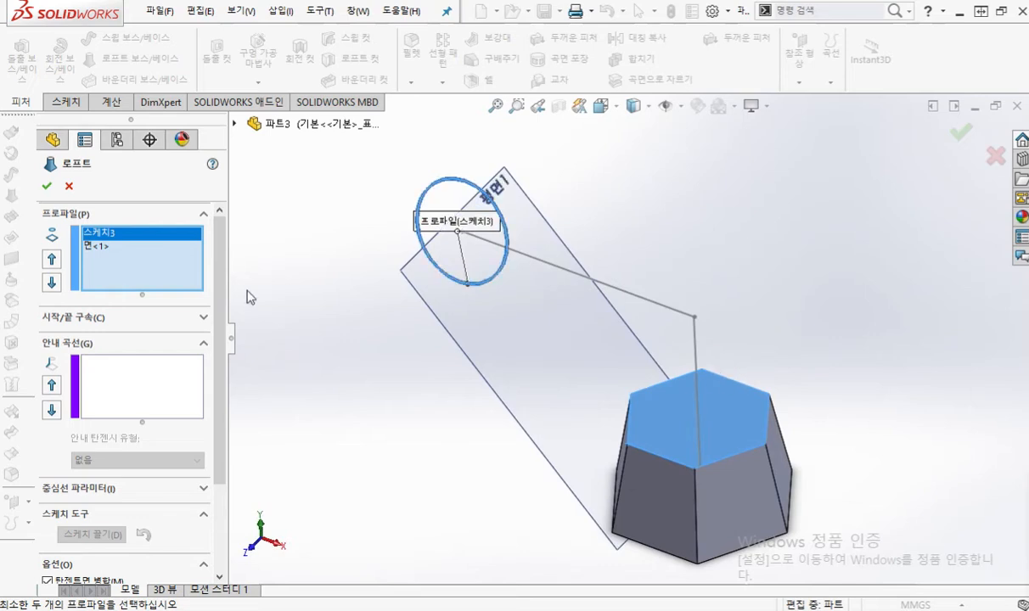
pyautogui.click(99, 246)
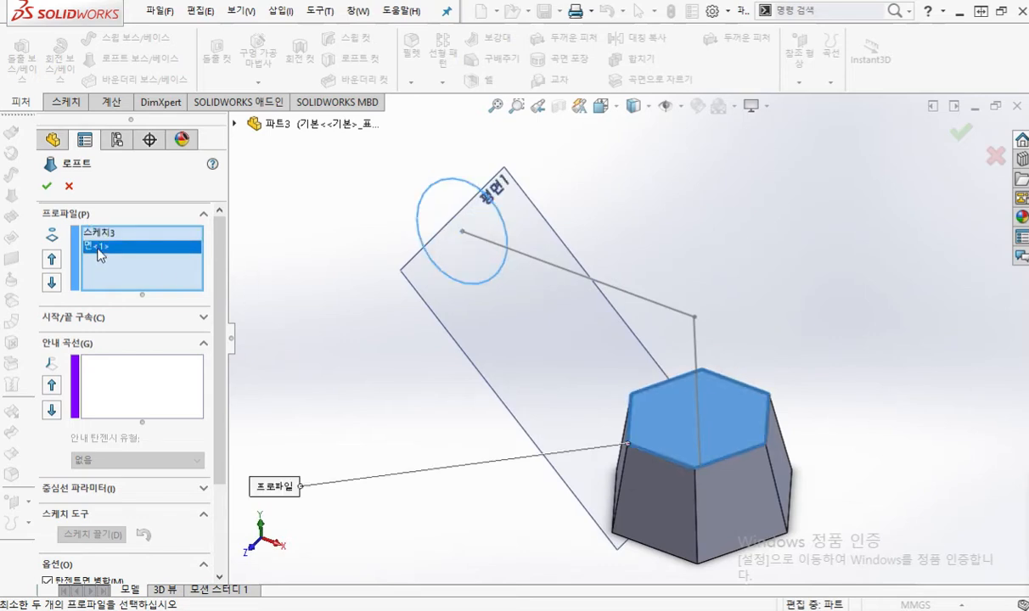
# Step: Show the loft connector and try moving its ends to other hexagon corners and another point on the circle
pyautogui.rightClick(468, 291)
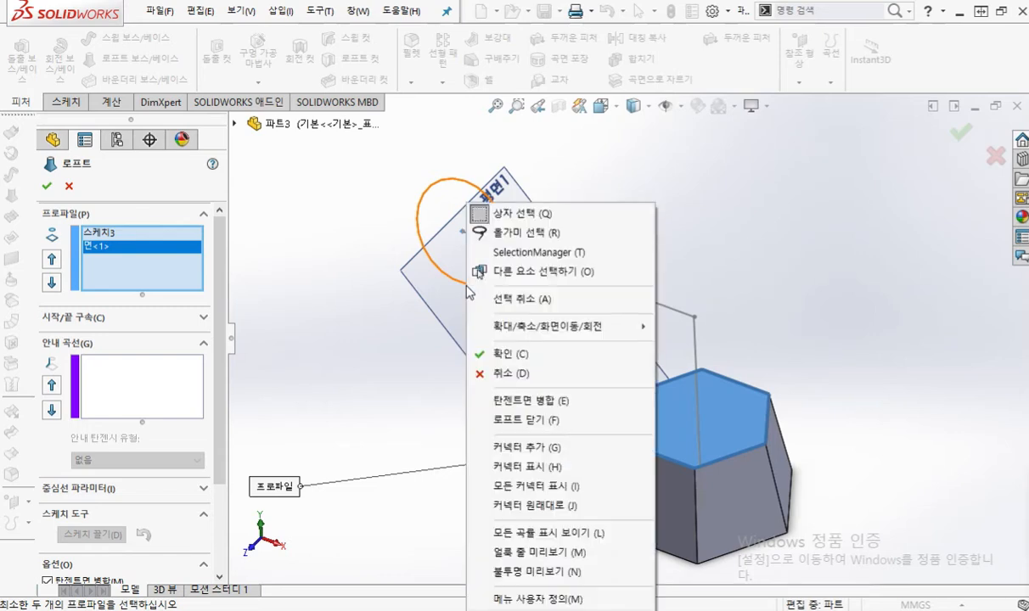
pyautogui.click(538, 470)
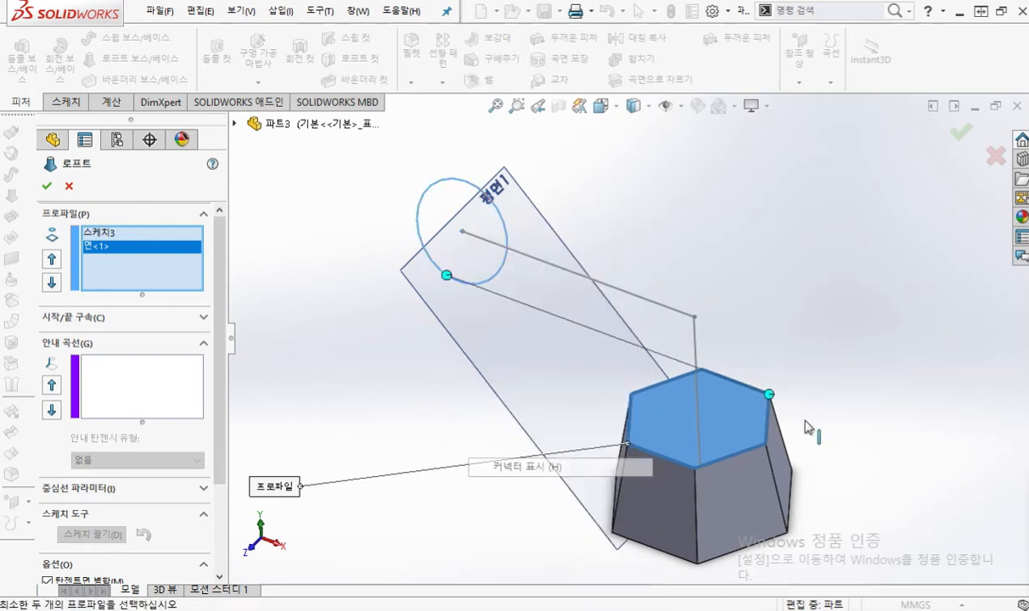
pyautogui.rightClick(468, 292)
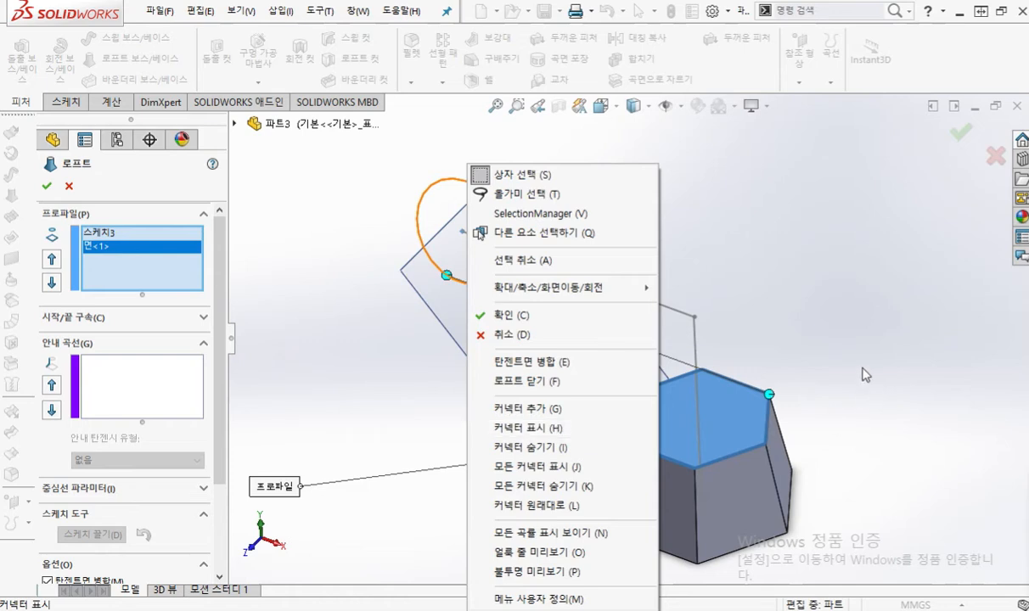
pyautogui.click(817, 351)
pyautogui.moveTo(746, 295); pyautogui.dragTo(778, 330, button='middle')
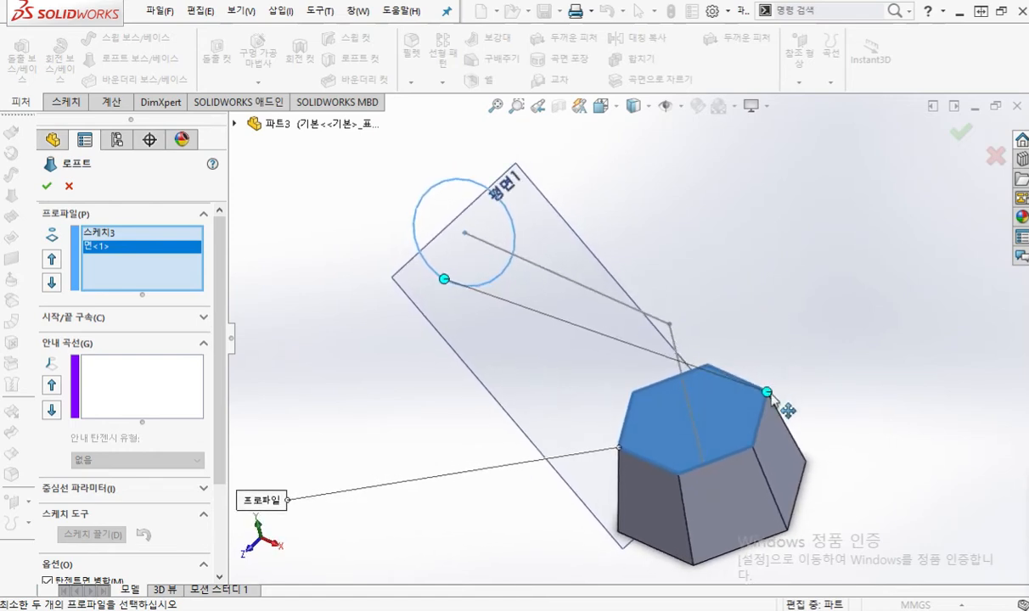
pyautogui.moveTo(766, 392); pyautogui.dragTo(618, 447)
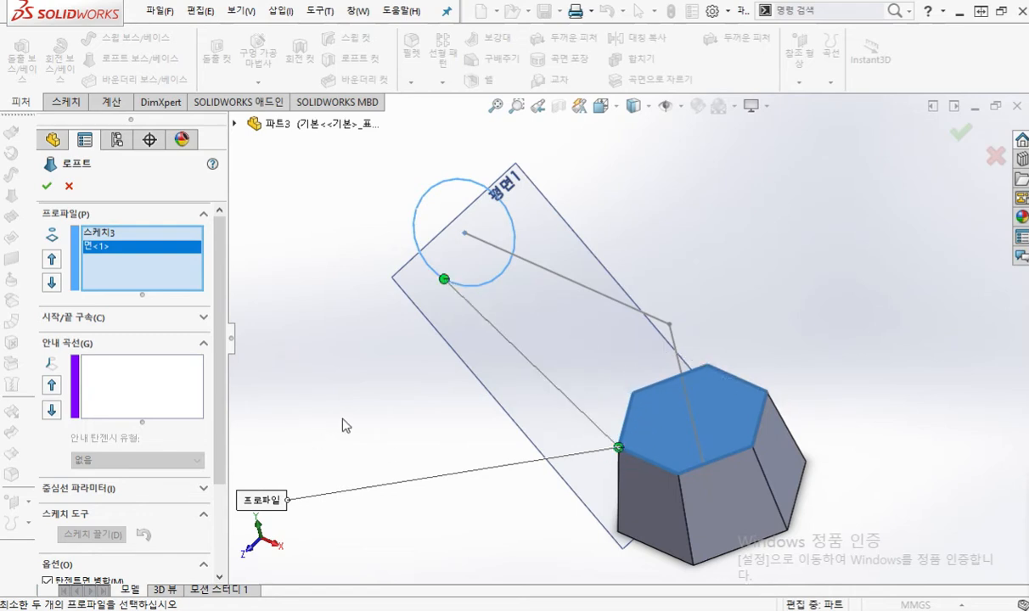
pyautogui.moveTo(451, 381); pyautogui.dragTo(450, 261, button='middle')
pyautogui.moveTo(451, 263); pyautogui.dragTo(443, 252)
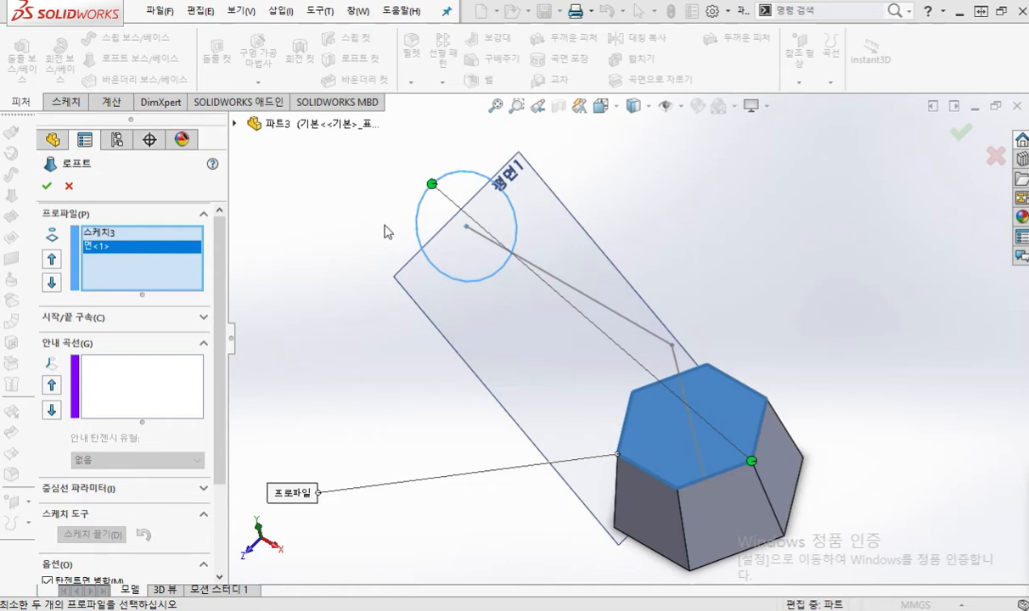
# Step: Clear the loft's profile selections, mark the circle 1, the hexagon face 2 and the profile list MR, and erase the marks
pyautogui.rightClick(128, 251)
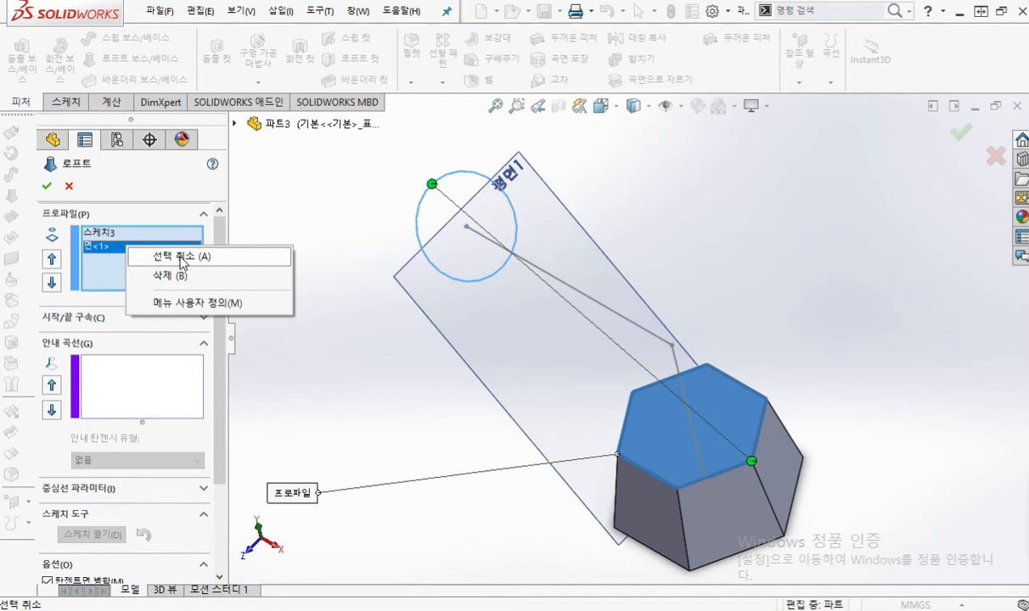
pyautogui.click(181, 261)
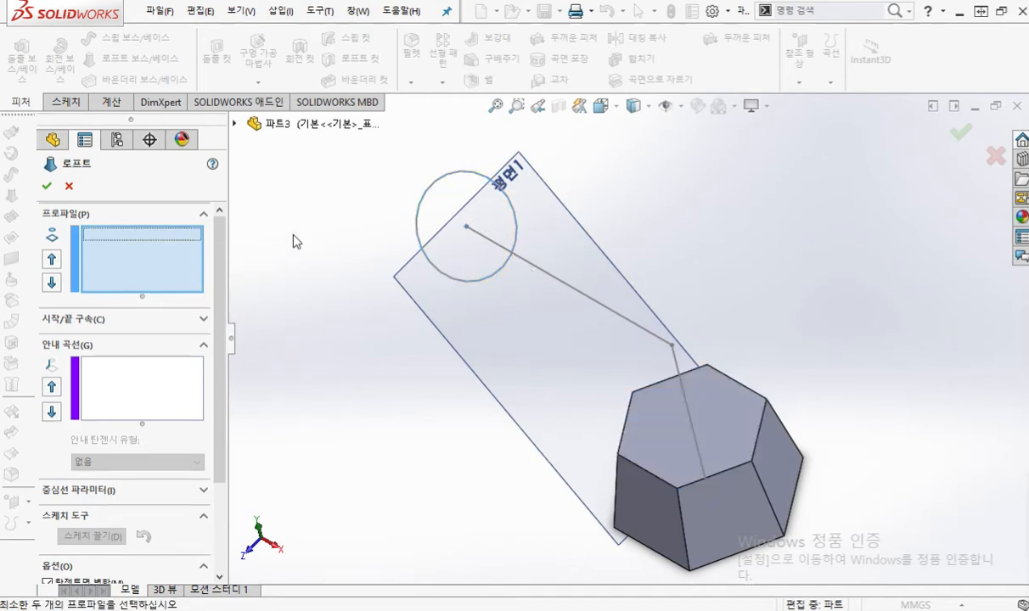
pyautogui.press('F12')
pyautogui.moveTo(436, 200)
pyautogui.mouseDown()
pyautogui.moveTo(422, 157)
pyautogui.moveTo(420, 188)
pyautogui.moveTo(435, 165)
pyautogui.moveTo(448, 224)
pyautogui.mouseUp()
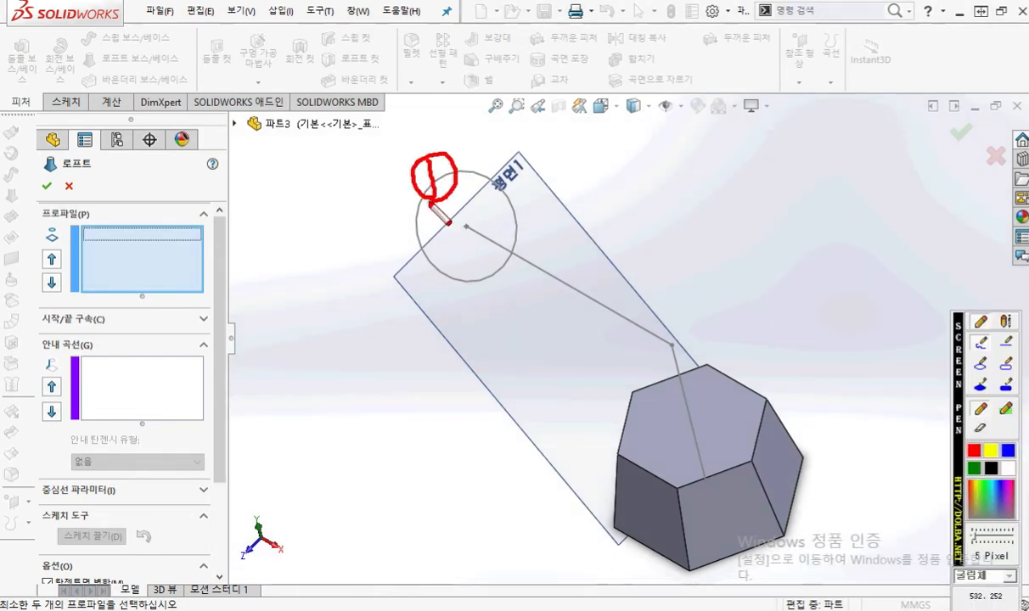
pyautogui.moveTo(701, 398)
pyautogui.mouseDown()
pyautogui.moveTo(727, 416)
pyautogui.moveTo(722, 429)
pyautogui.mouseUp()
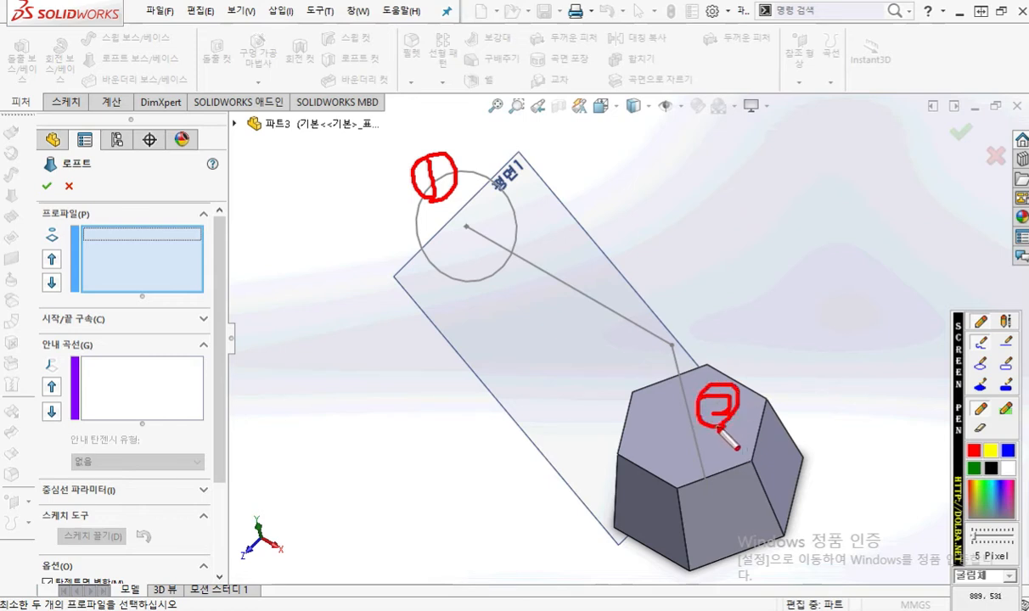
pyautogui.moveTo(124, 267)
pyautogui.mouseDown()
pyautogui.moveTo(130, 248)
pyautogui.moveTo(144, 259)
pyautogui.moveTo(174, 239)
pyautogui.moveTo(181, 267)
pyautogui.mouseUp()
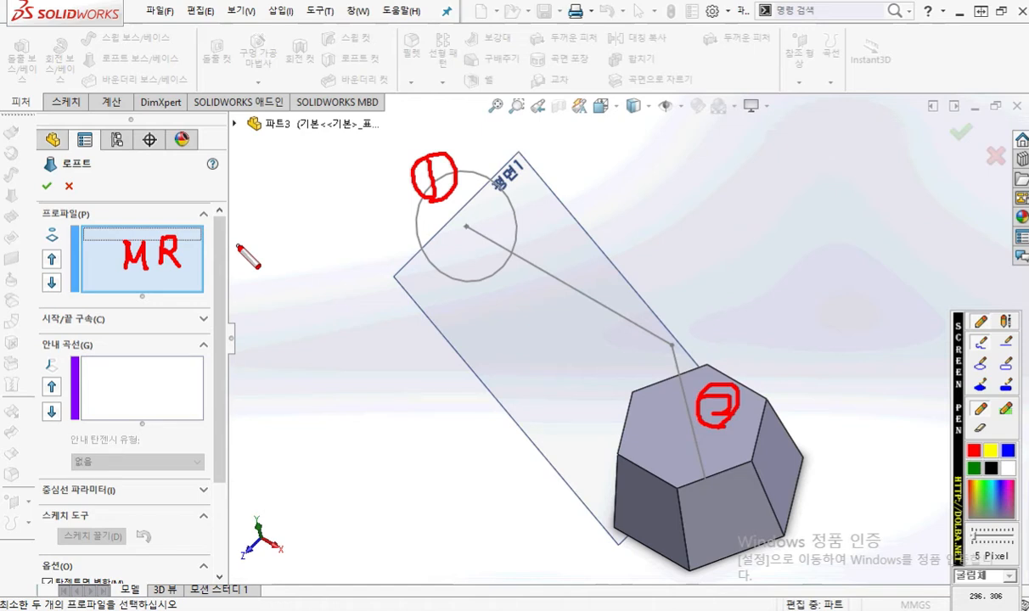
pyautogui.press('Escape')
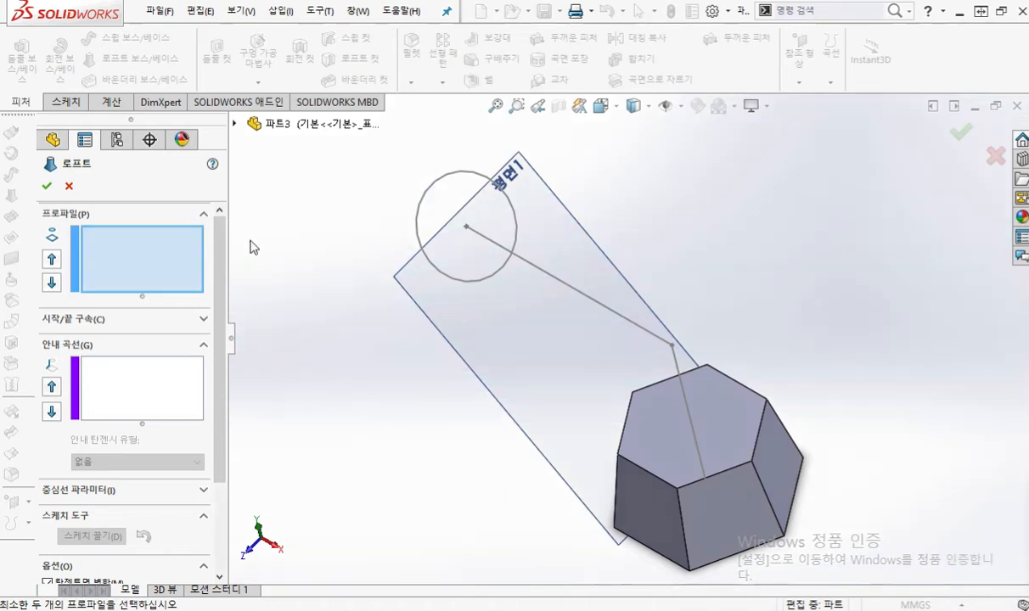
# Step: Select the circle and the hexagon's top face as loft profiles, and move the hexagon's connector point to the adjacent rear corner to untwist the preview
pyautogui.click(438, 188)
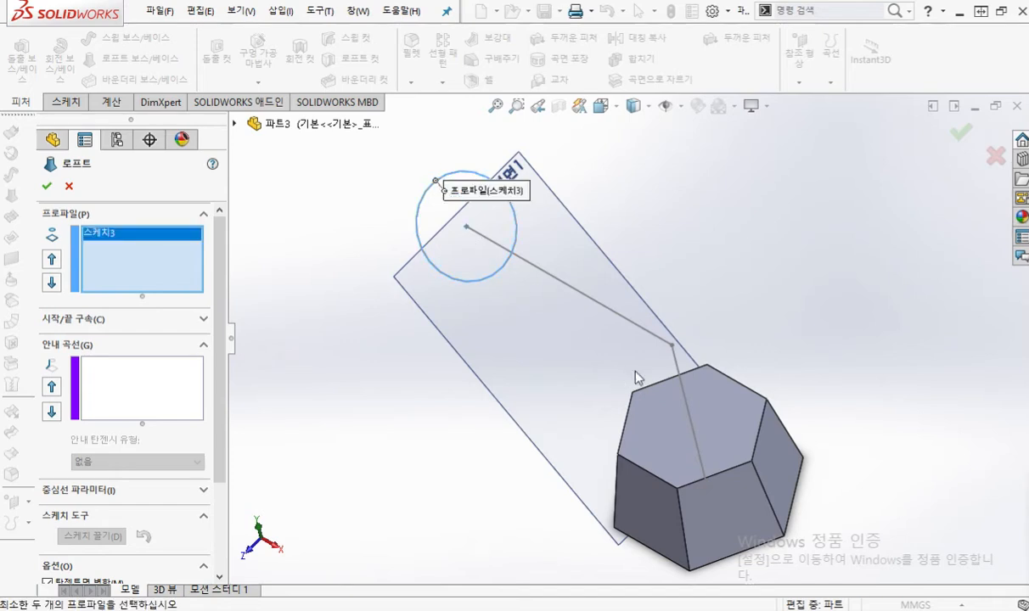
pyautogui.click(666, 406)
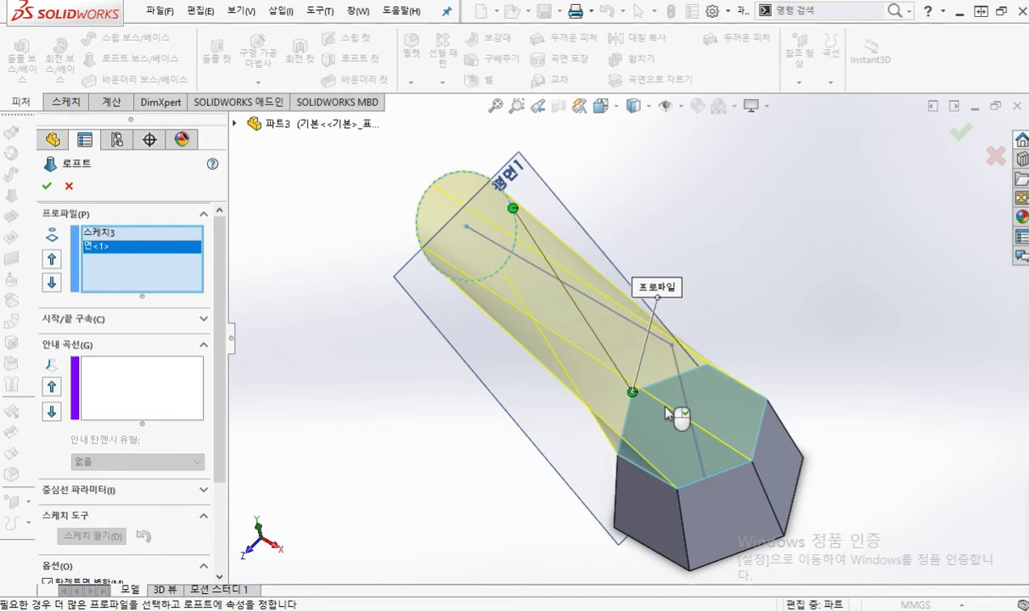
pyautogui.moveTo(698, 297); pyautogui.dragTo(642, 336, button='middle')
pyautogui.moveTo(628, 401); pyautogui.dragTo(655, 393)
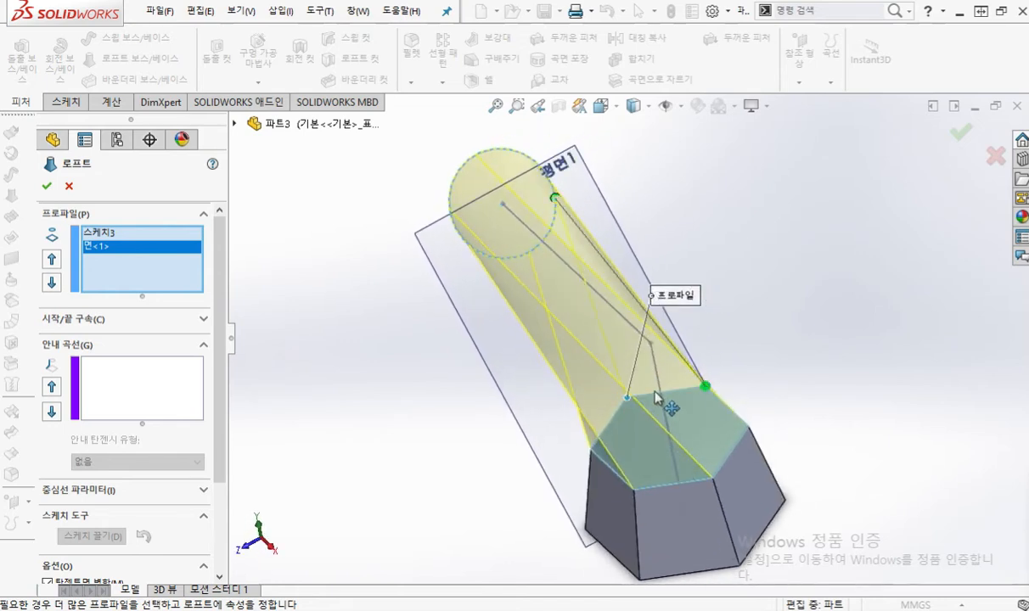
pyautogui.moveTo(785, 270)
pyautogui.mouseDown(button='middle')
pyautogui.moveTo(714, 295)
pyautogui.moveTo(754, 241)
pyautogui.moveTo(704, 289)
pyautogui.moveTo(817, 257)
pyautogui.moveTo(696, 301)
pyautogui.moveTo(796, 260)
pyautogui.mouseUp(button='middle')
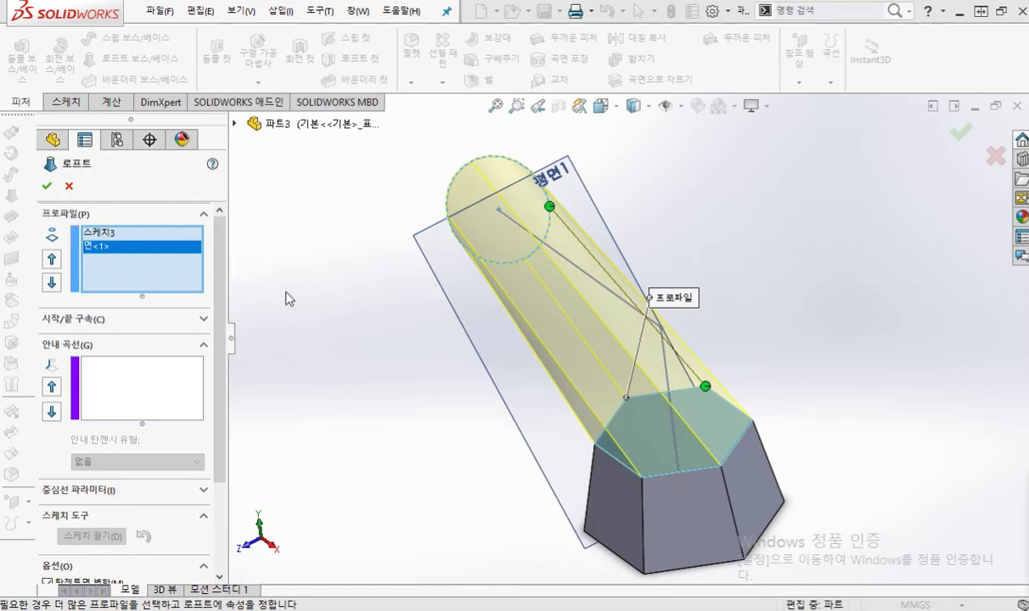
# Step: Circle the start/end constraint (시작/끝 구속) heading, clear the mark and expand its settings
pyautogui.moveTo(153, 337)
pyautogui.mouseDown()
pyautogui.moveTo(19, 326)
pyautogui.moveTo(100, 307)
pyautogui.moveTo(138, 323)
pyautogui.moveTo(132, 344)
pyautogui.mouseUp()
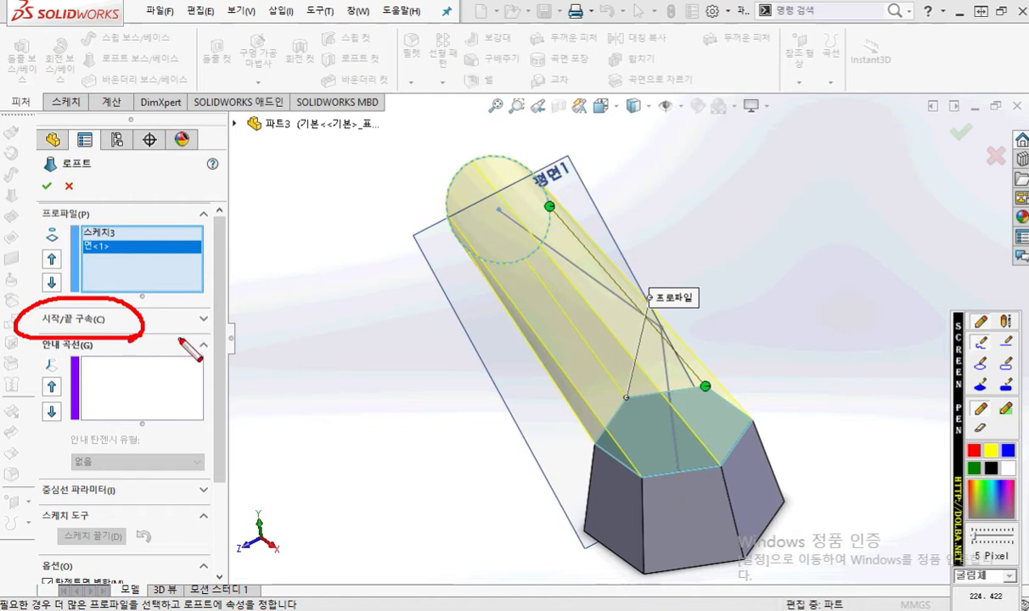
pyautogui.press('Escape')
pyautogui.click(202, 320)
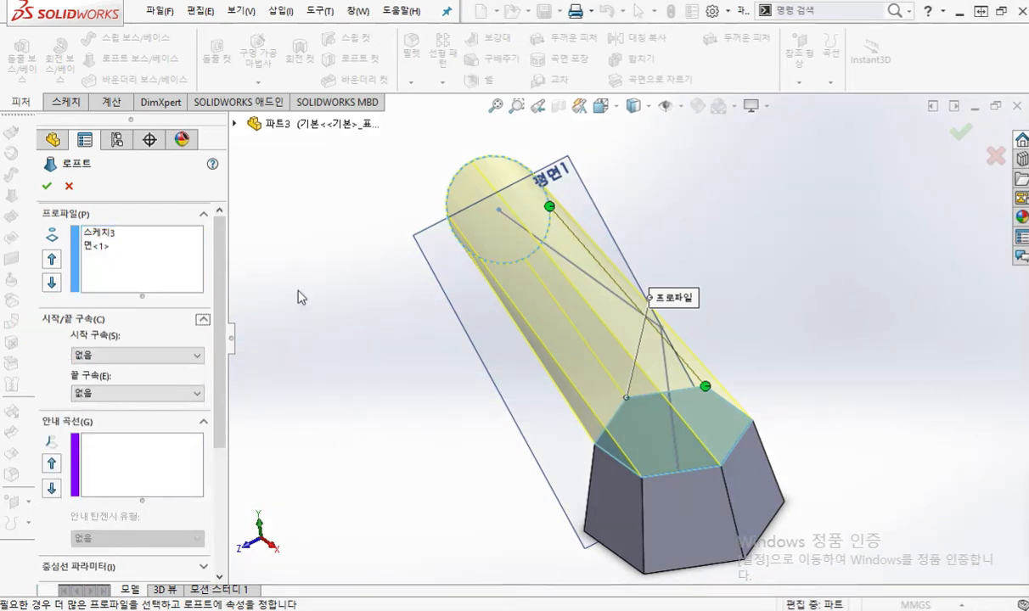
# Step: Draw arrows from the two listed profiles to the circle and the hexagon face, circle the end constraint (끝 구속), and clear the marks
pyautogui.press('F12')
pyautogui.moveTo(116, 234)
pyautogui.mouseDown()
pyautogui.moveTo(331, 172)
pyautogui.moveTo(442, 190)
pyautogui.moveTo(416, 201)
pyautogui.mouseUp()
pyautogui.moveTo(123, 249)
pyautogui.mouseDown()
pyautogui.moveTo(518, 459)
pyautogui.moveTo(611, 454)
pyautogui.moveTo(593, 465)
pyautogui.mouseUp()
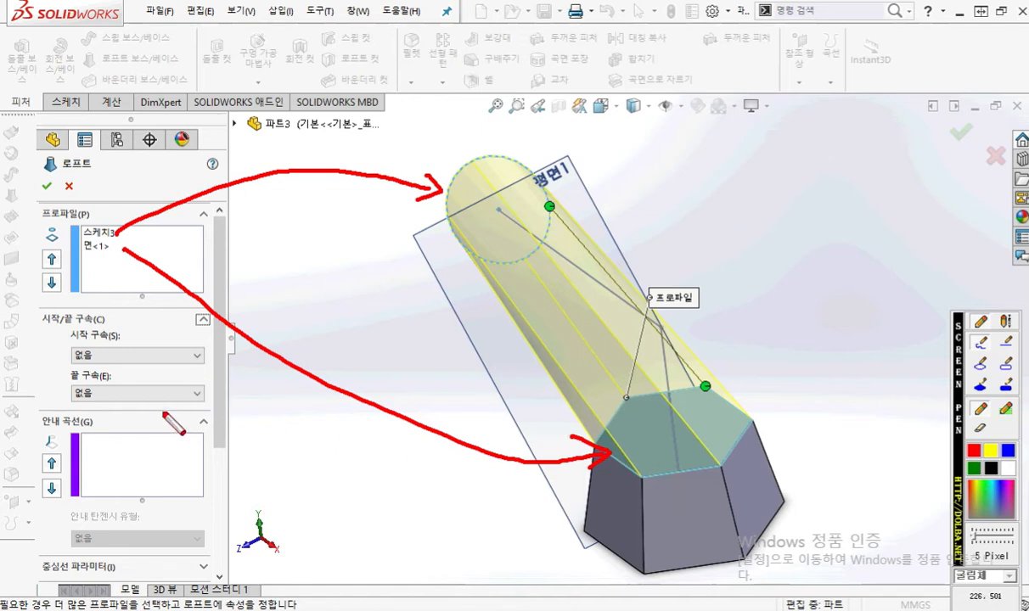
pyautogui.moveTo(150, 405)
pyautogui.mouseDown()
pyautogui.moveTo(175, 402)
pyautogui.moveTo(53, 390)
pyautogui.moveTo(180, 367)
pyautogui.moveTo(189, 392)
pyautogui.moveTo(164, 417)
pyautogui.mouseUp()
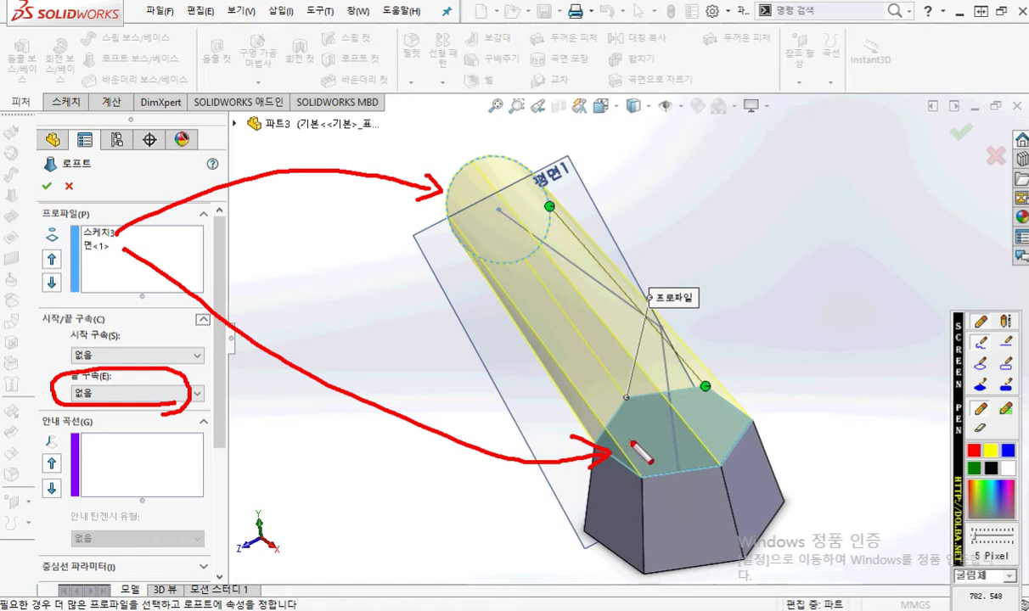
pyautogui.press('Escape')
# Step: Set the loft's end constraint (끝 구속) to normal to profile (프로파일에 수직)
pyautogui.click(196, 395)
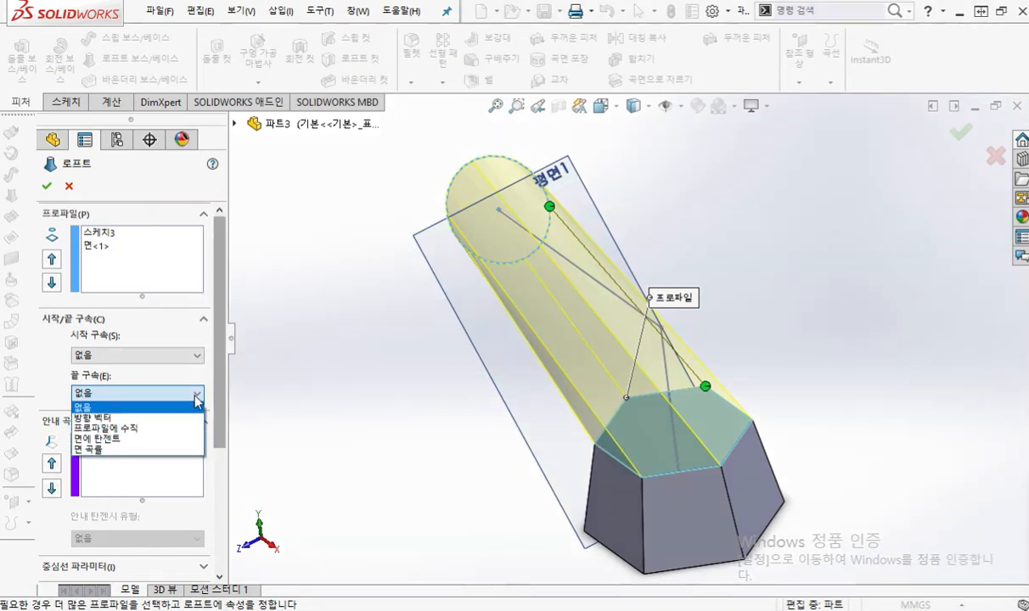
pyautogui.click(187, 431)
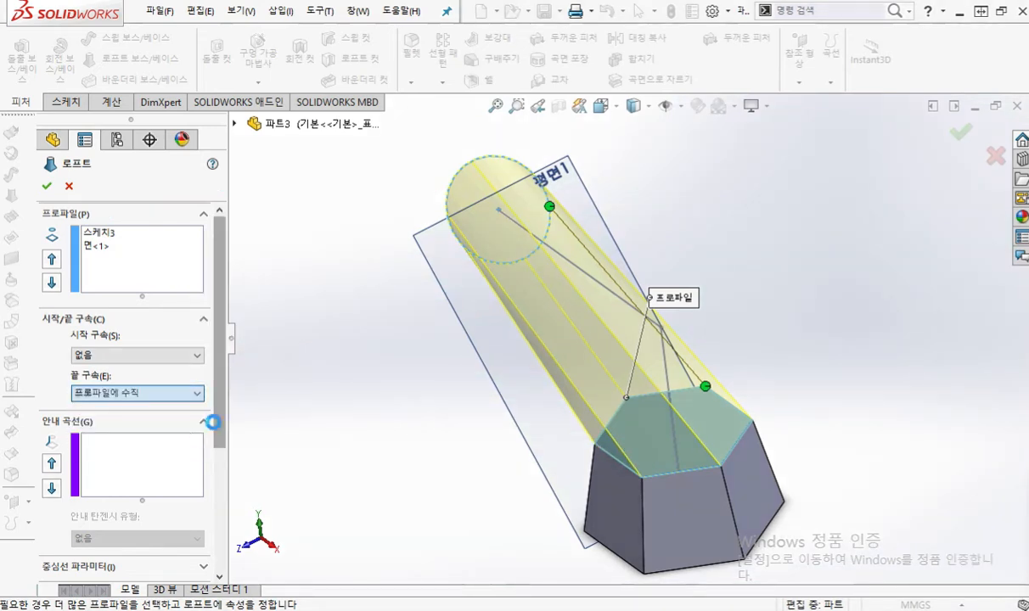
pyautogui.moveTo(454, 477); pyautogui.dragTo(404, 446, button='middle')
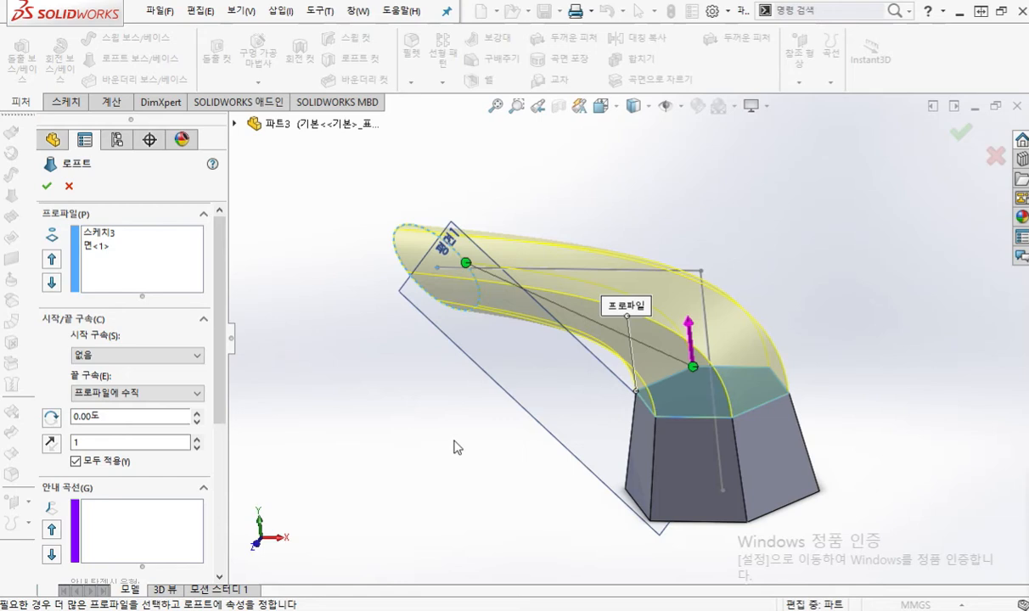
# Step: In the front view, mark the hexagon face line, its right angle and the loft's outer curve, and circle the tangent length of 1
pyautogui.hotkey('ctrl', '1')
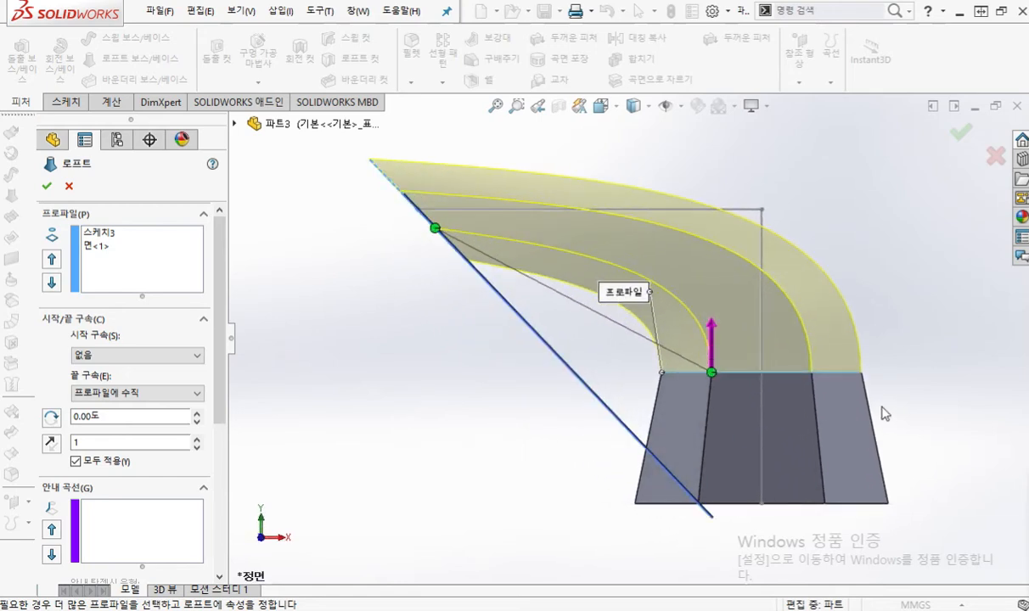
pyautogui.press('F12')
pyautogui.moveTo(626, 373); pyautogui.dragTo(913, 373)
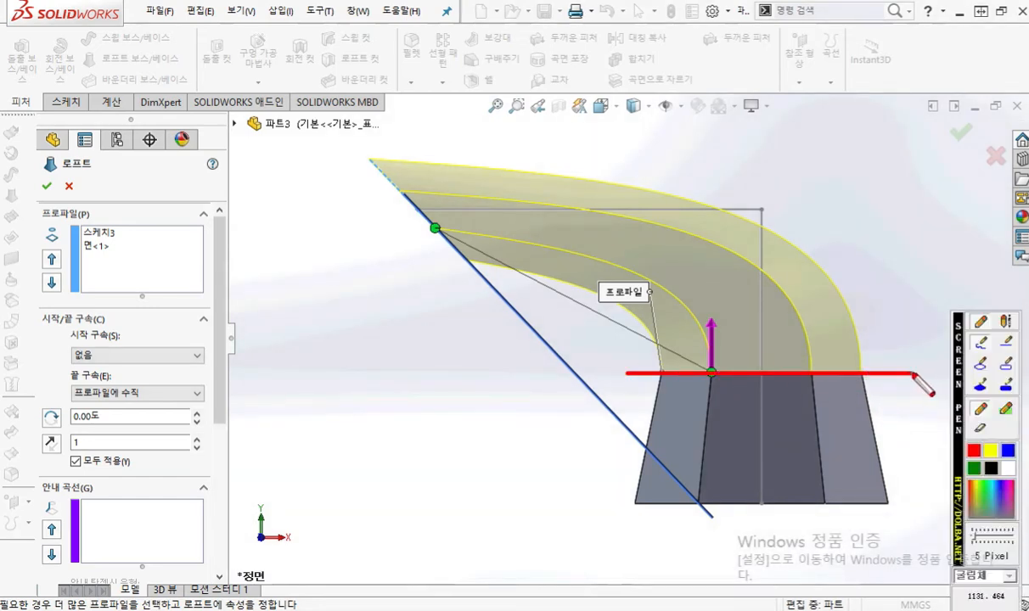
pyautogui.moveTo(749, 371)
pyautogui.mouseDown()
pyautogui.moveTo(747, 310)
pyautogui.moveTo(801, 341)
pyautogui.moveTo(801, 371)
pyautogui.mouseUp()
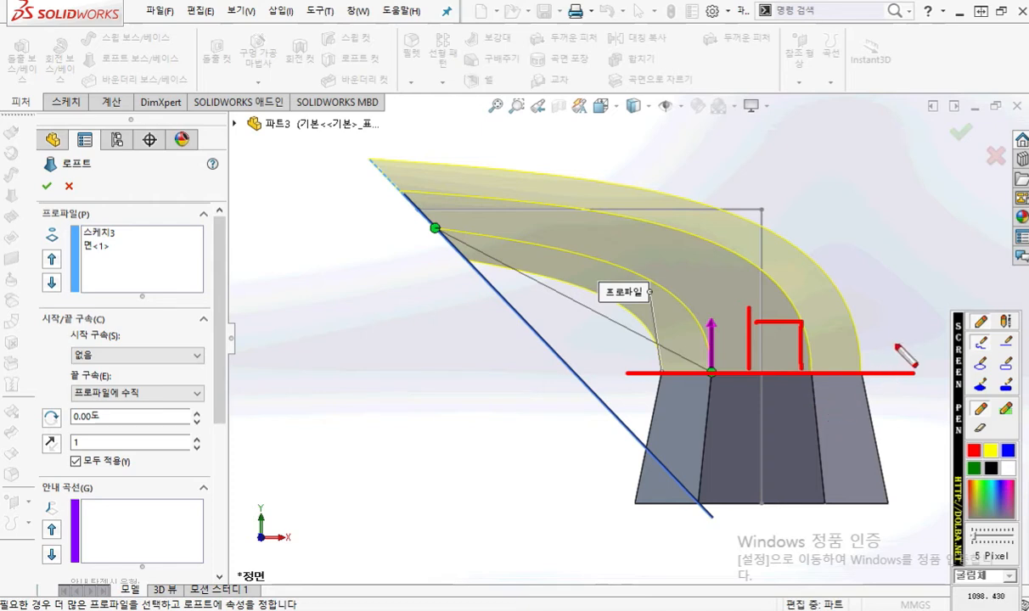
pyautogui.moveTo(864, 371)
pyautogui.mouseDown()
pyautogui.moveTo(859, 320)
pyautogui.moveTo(810, 262)
pyautogui.mouseUp()
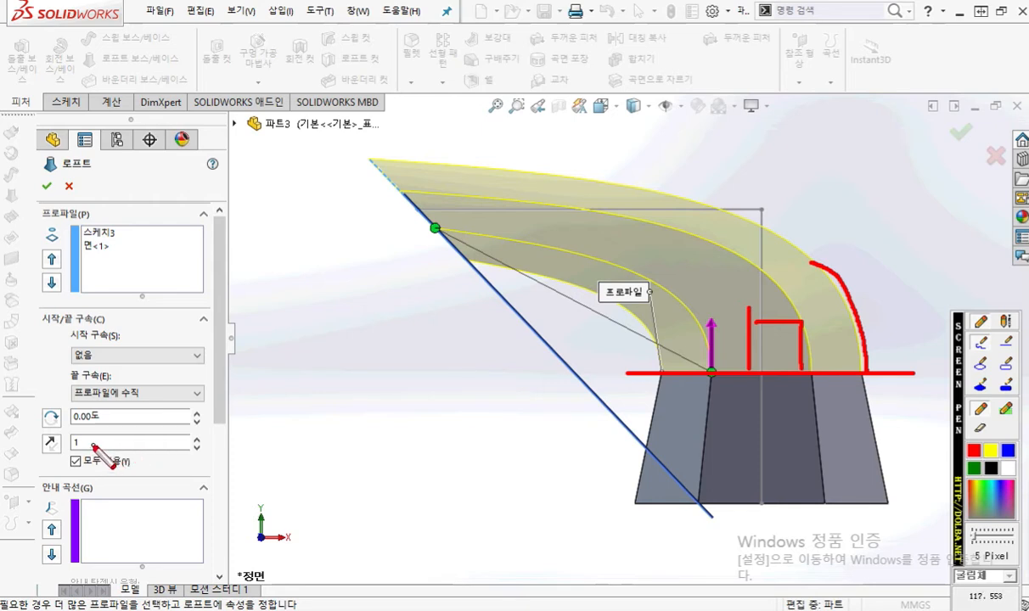
pyautogui.moveTo(96, 447)
pyautogui.mouseDown()
pyautogui.moveTo(85, 452)
pyautogui.moveTo(65, 430)
pyautogui.moveTo(94, 430)
pyautogui.moveTo(106, 455)
pyautogui.mouseUp()
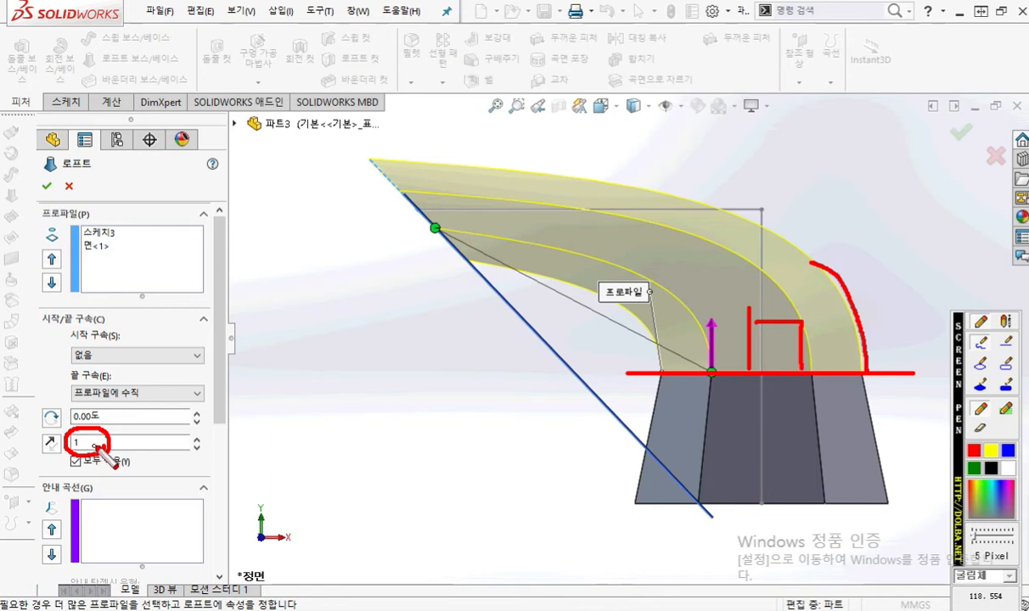
# Step: Mark the end tangent length's increment control, clear the marks, and raise the tangent length stepwise to 4
pyautogui.moveTo(182, 443)
pyautogui.mouseDown()
pyautogui.moveTo(196, 435)
pyautogui.moveTo(203, 443)
pyautogui.mouseUp()
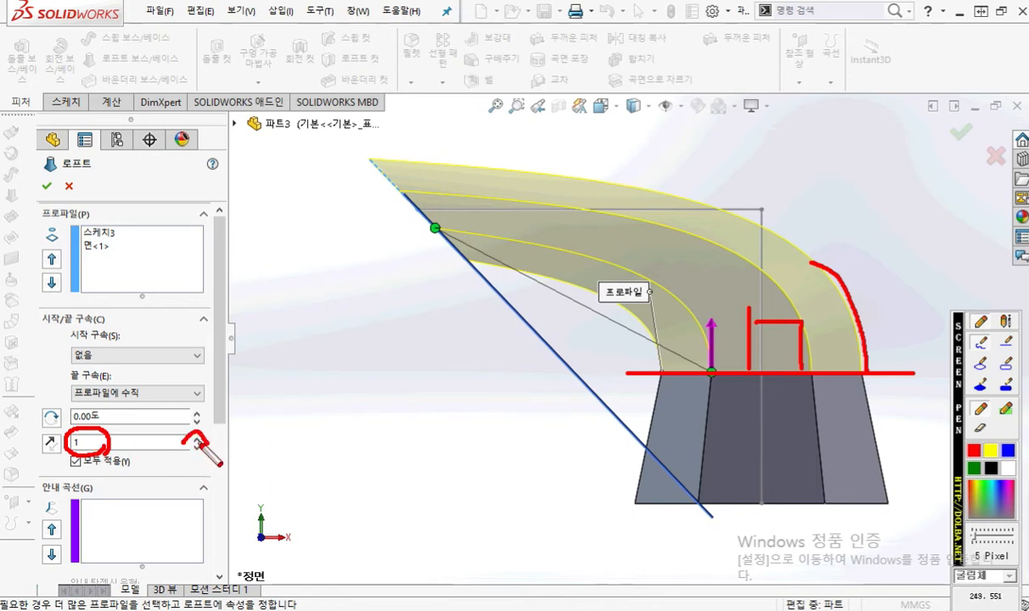
pyautogui.press('Escape')
pyautogui.click(197, 439)
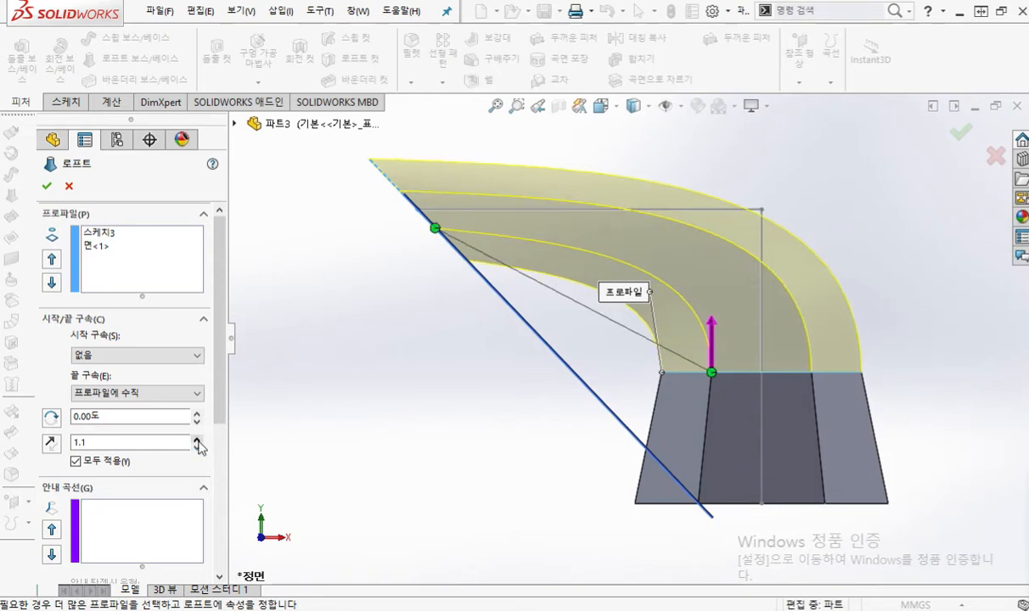
pyautogui.click(197, 439)
pyautogui.click(197, 439)
pyautogui.click(197, 438)
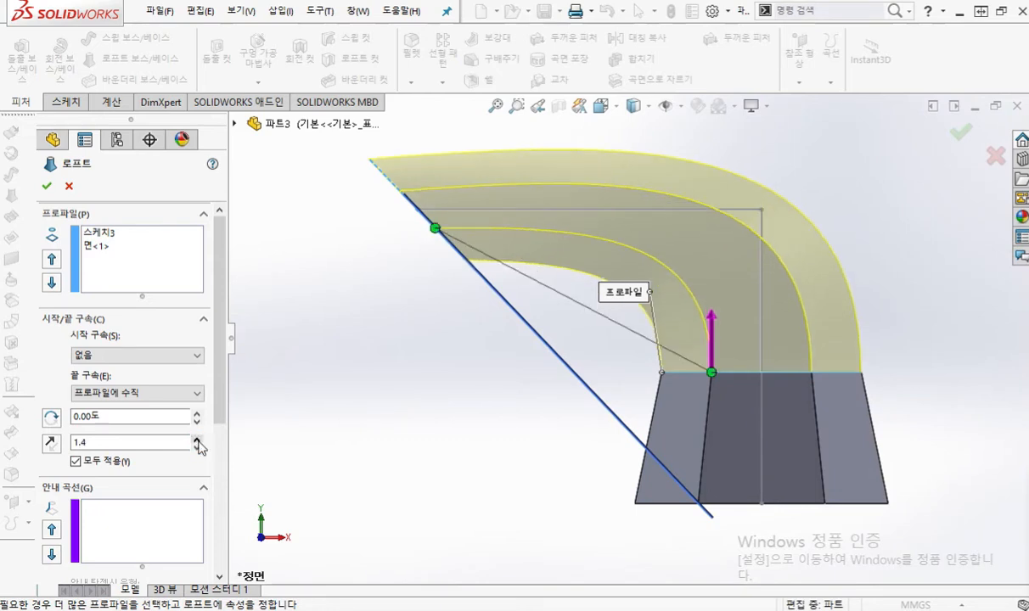
pyautogui.click(197, 439)
pyautogui.click(197, 439)
pyautogui.click(197, 440)
pyautogui.click(197, 440)
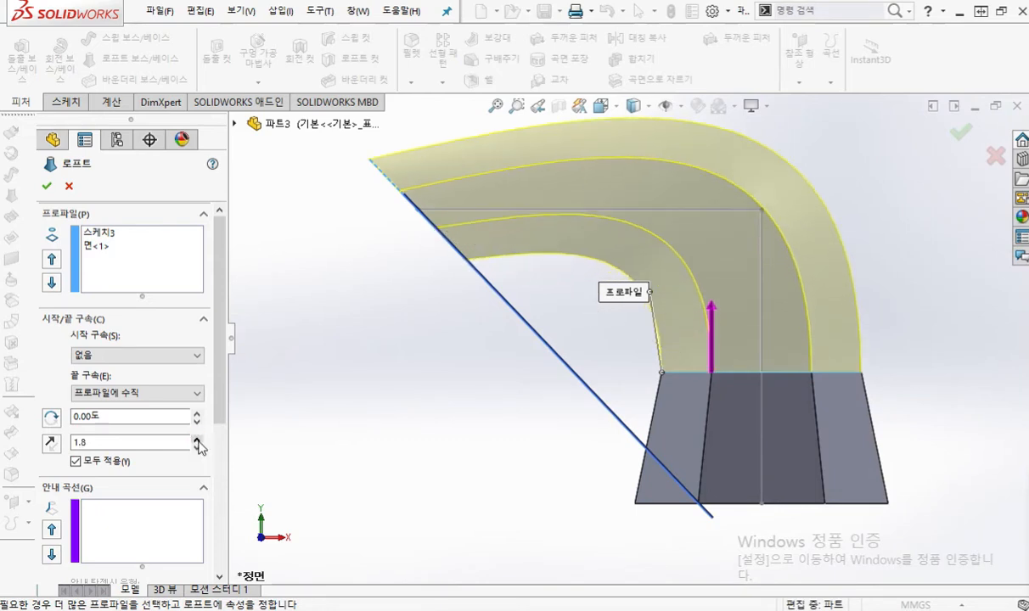
pyautogui.click(197, 440)
pyautogui.click(197, 439)
pyautogui.click(197, 440)
pyautogui.click(197, 439)
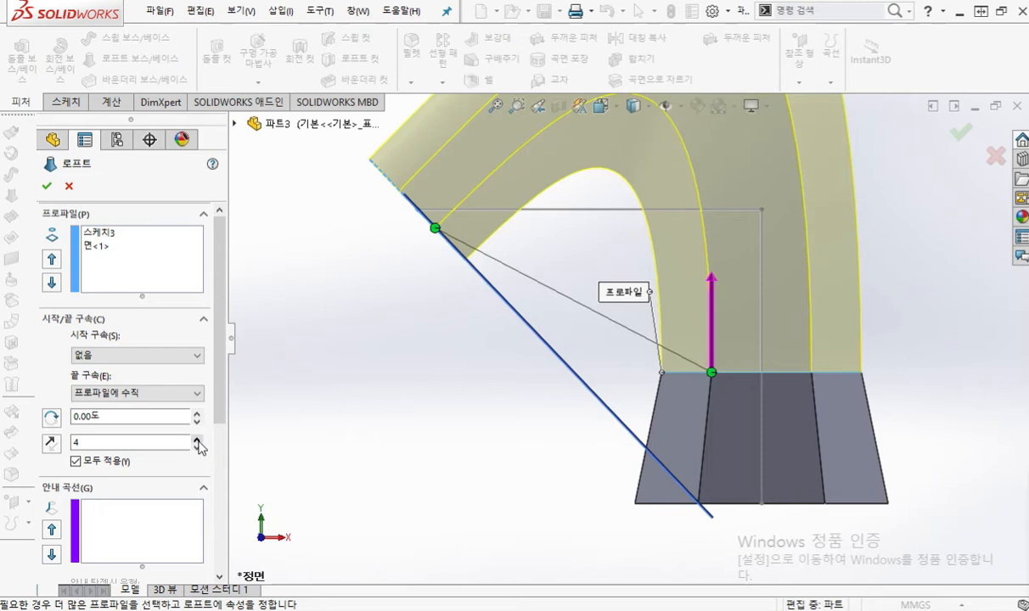
# Step: Write 4 beside the tangent length, mark the hexagon face line and the loft's outer side, and clear the marks
pyautogui.press('F12')
pyautogui.moveTo(129, 437)
pyautogui.mouseDown()
pyautogui.moveTo(144, 446)
pyautogui.moveTo(132, 450)
pyautogui.mouseUp()
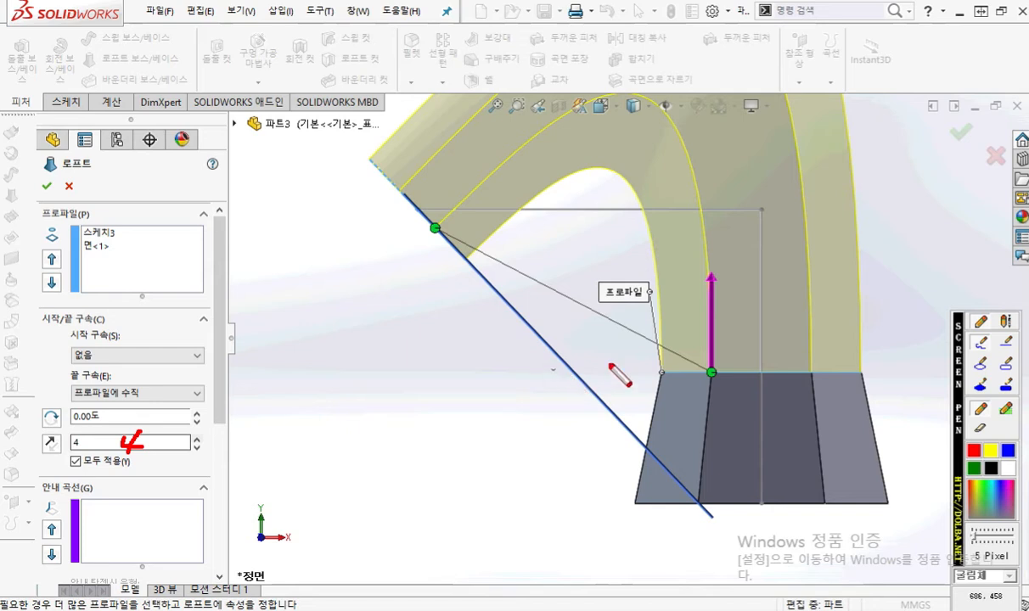
pyautogui.moveTo(655, 367)
pyautogui.mouseDown()
pyautogui.moveTo(845, 364)
pyautogui.moveTo(789, 368)
pyautogui.moveTo(845, 363)
pyautogui.moveTo(833, 92)
pyautogui.mouseUp()
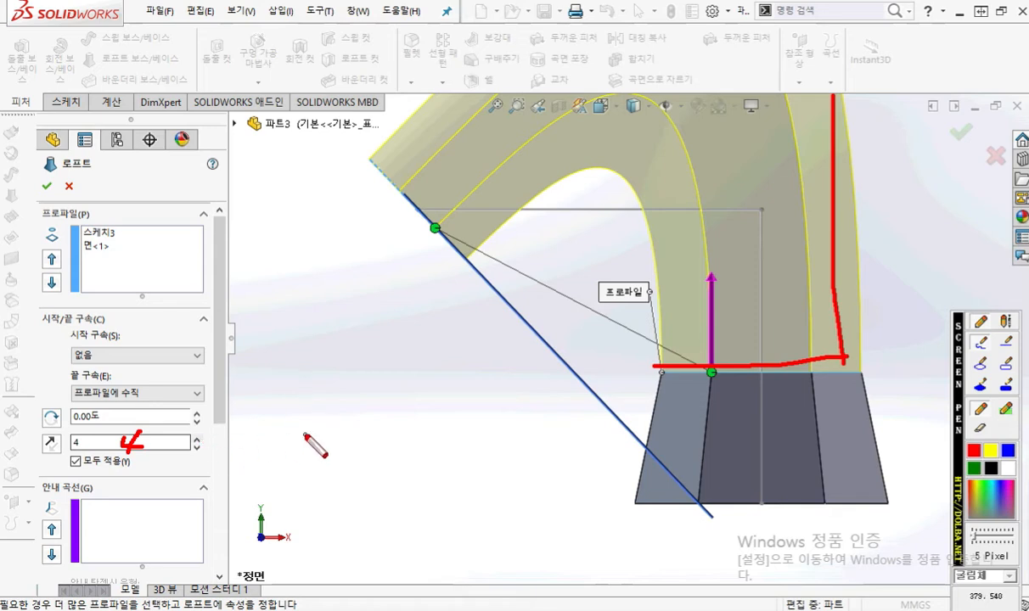
pyautogui.press('Escape')
# Step: Set the end tangent length to 1 and flip its direction repeatedly, leaving it pointing up from the hexagon face
pyautogui.moveTo(133, 442); pyautogui.dragTo(40, 445)
pyautogui.write('1')
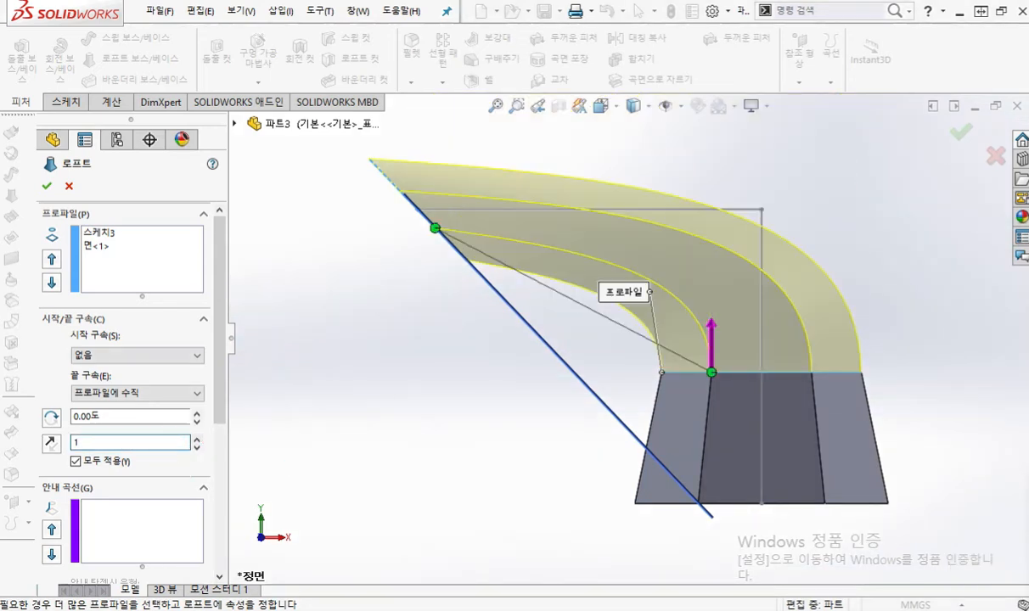
pyautogui.click(51, 442)
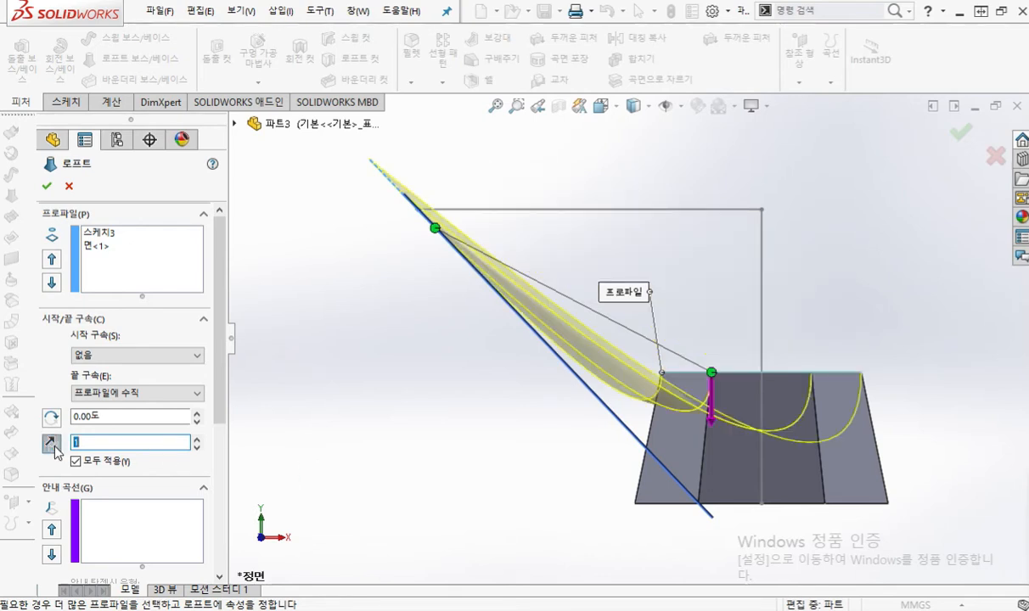
pyautogui.click(54, 446)
pyautogui.click(54, 447)
pyautogui.click(53, 447)
pyautogui.click(53, 447)
pyautogui.click(51, 443)
pyautogui.click(51, 442)
pyautogui.click(51, 442)
pyautogui.click(51, 442)
pyautogui.click(51, 442)
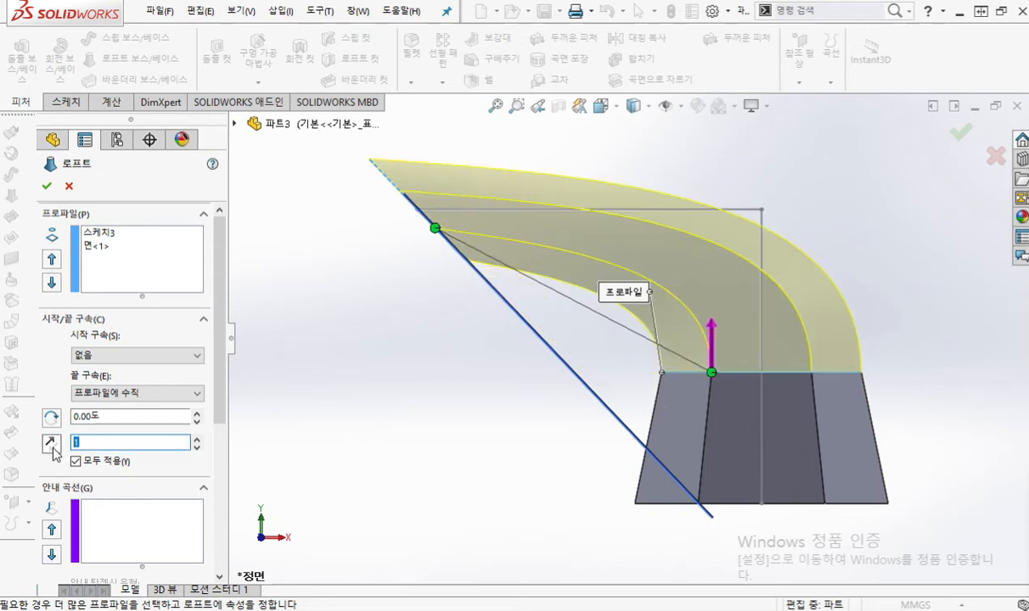
# Step: Label the hexagon face 면 with an upward arrow, clear the marks, and flip the tangent direction down and back up
pyautogui.moveTo(654, 403); pyautogui.dragTo(661, 481, button='middle')
pyautogui.press('F2')
pyautogui.moveTo(723, 371)
pyautogui.mouseDown()
pyautogui.moveTo(735, 369)
pyautogui.moveTo(723, 383)
pyautogui.moveTo(738, 384)
pyautogui.moveTo(764, 367)
pyautogui.moveTo(736, 383)
pyautogui.mouseUp()
pyautogui.moveTo(752, 364)
pyautogui.mouseDown()
pyautogui.moveTo(754, 389)
pyautogui.moveTo(778, 392)
pyautogui.mouseUp()
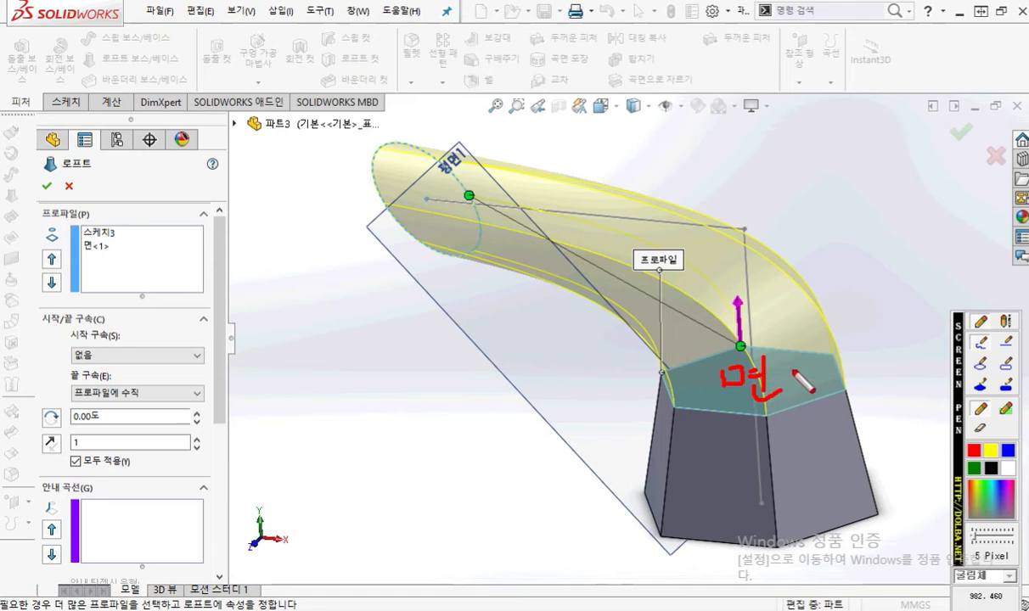
pyautogui.moveTo(792, 301)
pyautogui.mouseDown()
pyautogui.moveTo(790, 348)
pyautogui.moveTo(808, 318)
pyautogui.mouseUp()
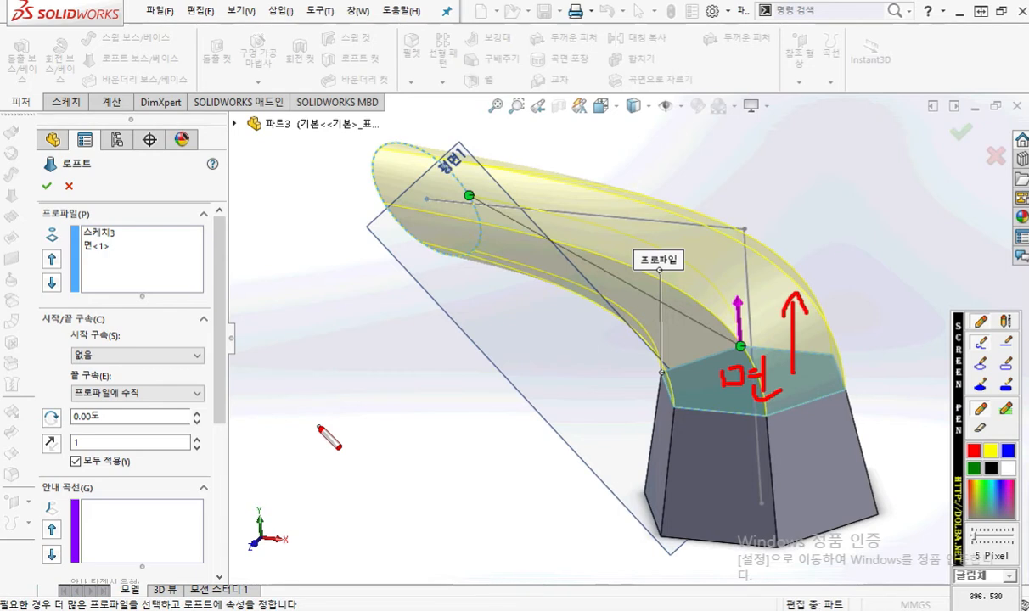
pyautogui.press('Escape')
pyautogui.click(51, 442)
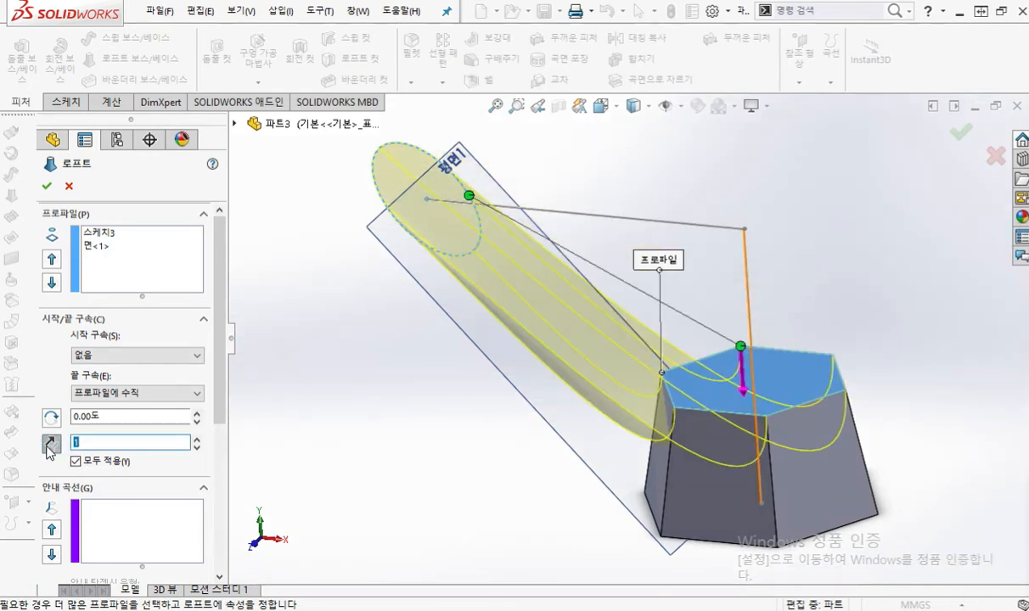
pyautogui.click(49, 445)
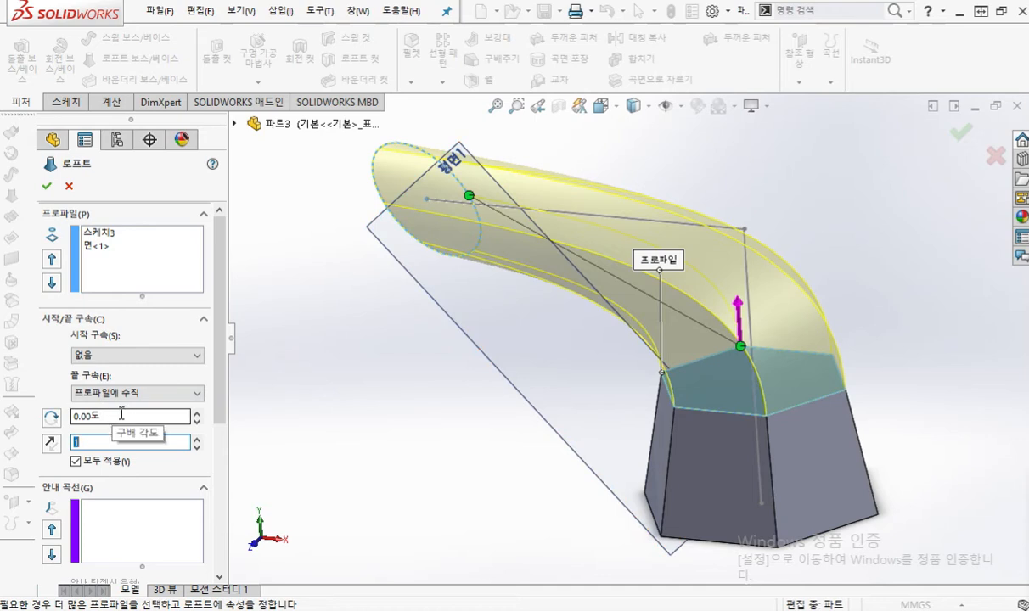
# Step: Circle the draft angle (구배 각도) setting, clear the mark, and set the end draft angle to 90 degrees
pyautogui.press('F2')
pyautogui.moveTo(54, 425)
pyautogui.mouseDown()
pyautogui.moveTo(44, 396)
pyautogui.moveTo(57, 431)
pyautogui.mouseUp()
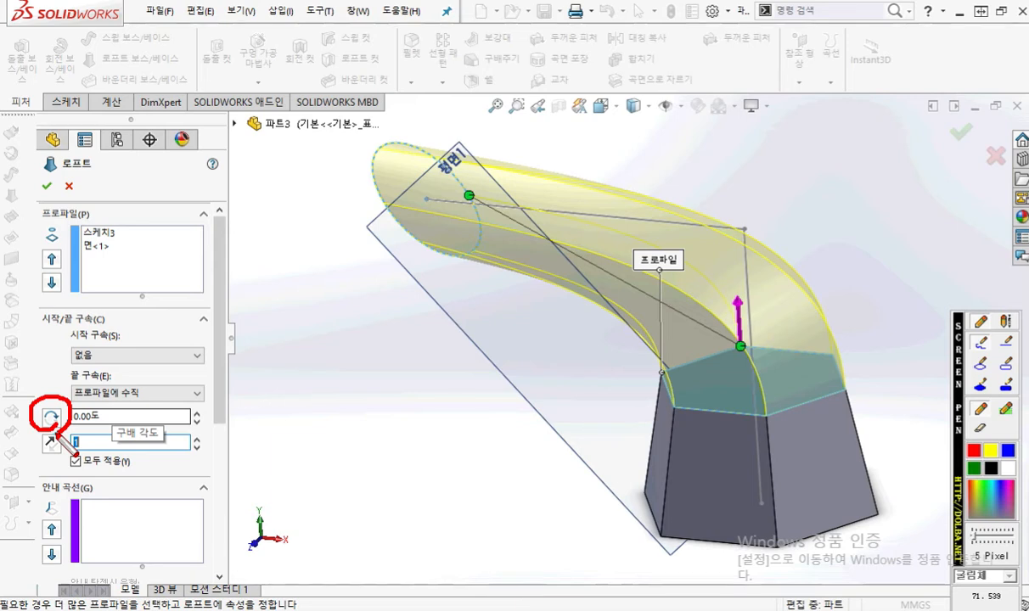
pyautogui.press('Escape')
pyautogui.doubleClick(115, 418)
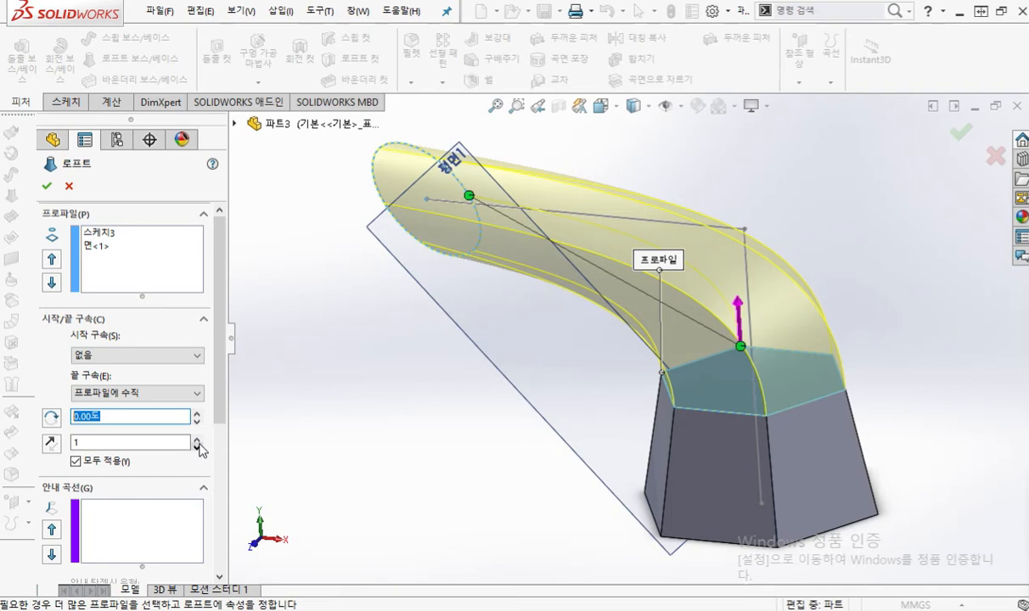
pyautogui.write('90')
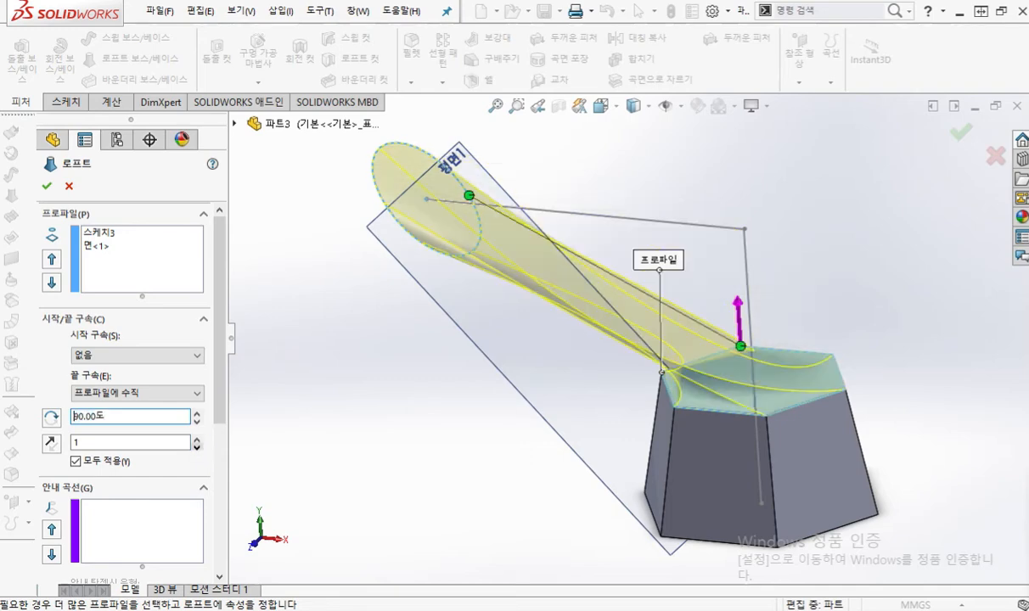
# Step: Trace the loft curve where it meets the hexagon face, circle the 90-degree draft angle, and clear the marks
pyautogui.moveTo(466, 339); pyautogui.dragTo(429, 442, button='middle')
pyautogui.press('F2')
pyautogui.moveTo(795, 407)
pyautogui.mouseDown()
pyautogui.moveTo(724, 425)
pyautogui.moveTo(640, 378)
pyautogui.moveTo(636, 307)
pyautogui.mouseUp()
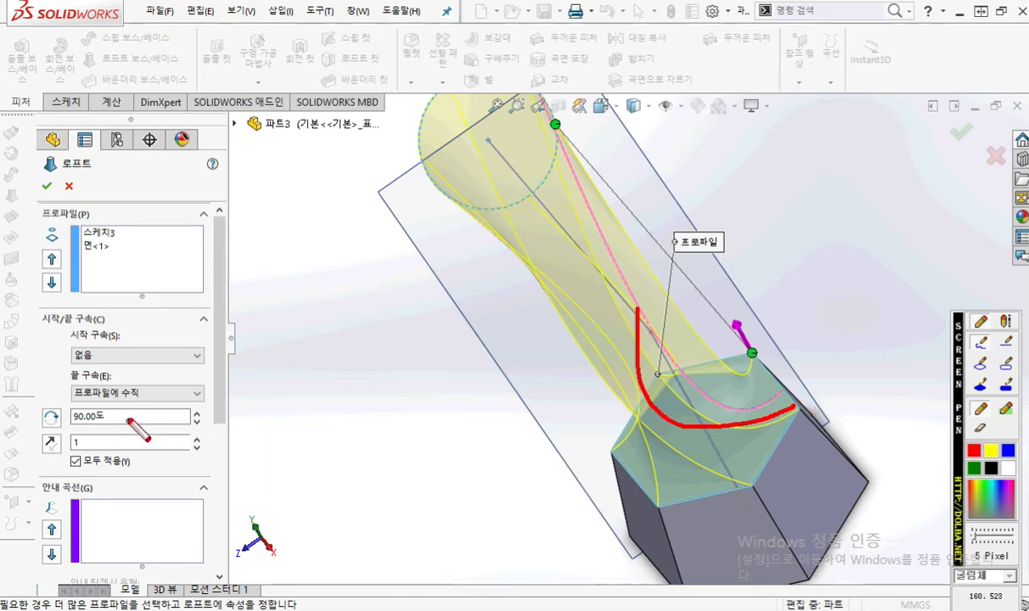
pyautogui.moveTo(129, 418)
pyautogui.mouseDown()
pyautogui.moveTo(66, 402)
pyautogui.moveTo(134, 429)
pyautogui.mouseUp()
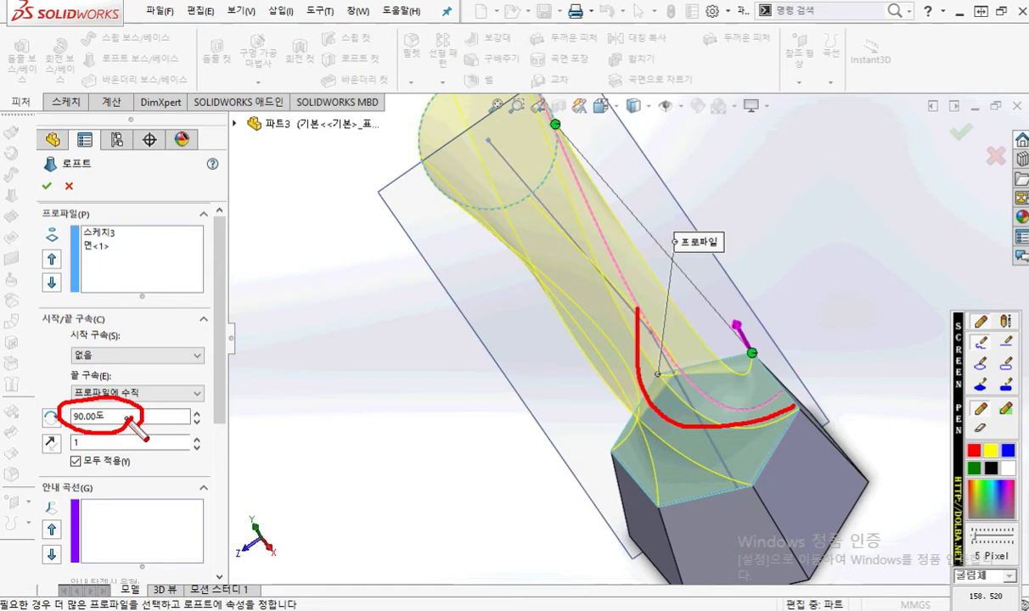
pyautogui.press('Escape')
# Step: Set the loft's end draft angle to 0 degrees and view the preview from an angle
pyautogui.doubleClick(131, 416)
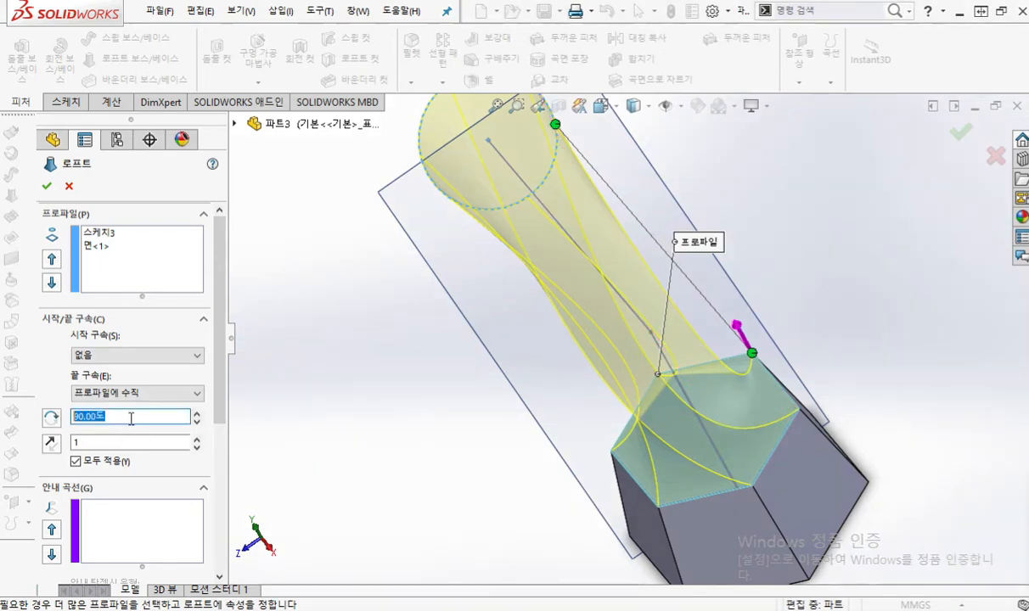
pyautogui.write('0')
pyautogui.press('Return')
pyautogui.moveTo(340, 301); pyautogui.dragTo(481, 283, button='middle')
pyautogui.scroll(1, 501, 291)
pyautogui.keyDown('ctrl'); pyautogui.moveTo(540, 293); pyautogui.dragTo(457, 293, button='middle'); pyautogui.keyUp('ctrl')
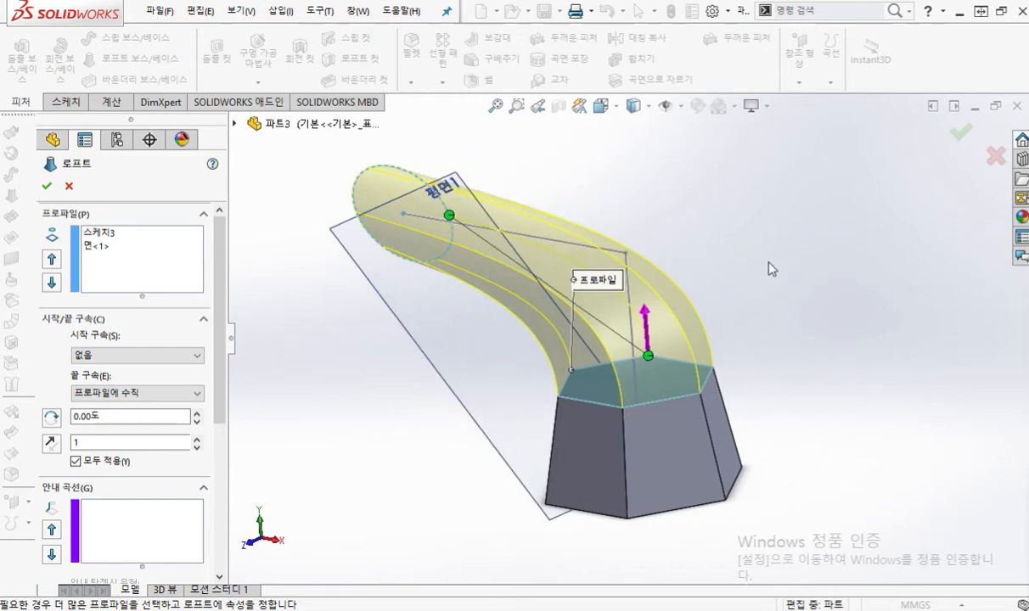
# Step: Switch to Loft.pdf in the browser, find the 형상2 example on page 24, and highlight its end condition 끝: 방향벡터
pyautogui.moveTo(1028, 73); pyautogui.dragTo(670, 66)
pyautogui.scroll(-2, 712, 342)
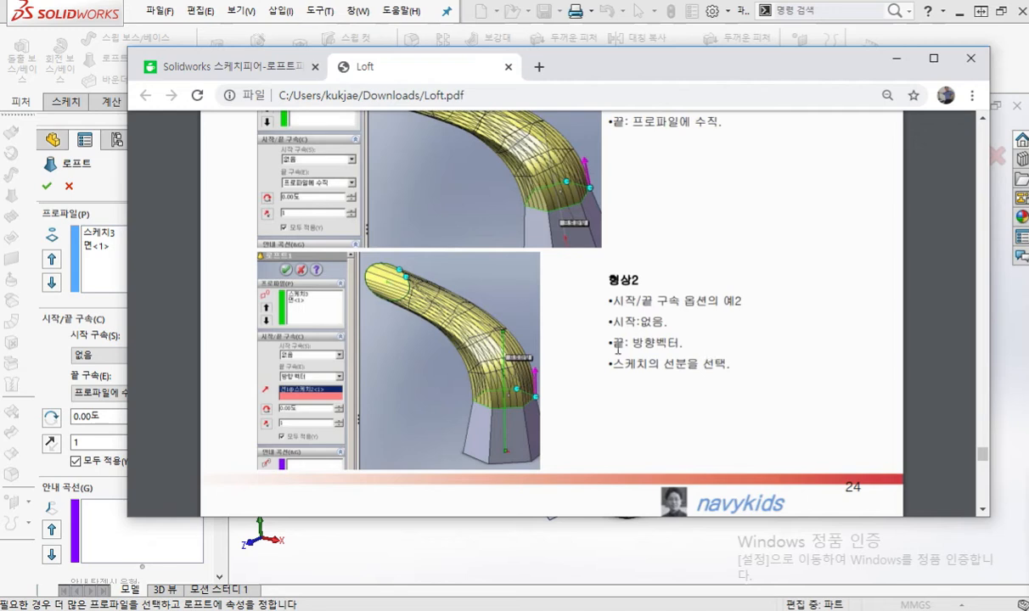
pyautogui.moveTo(614, 343); pyautogui.dragTo(696, 347)
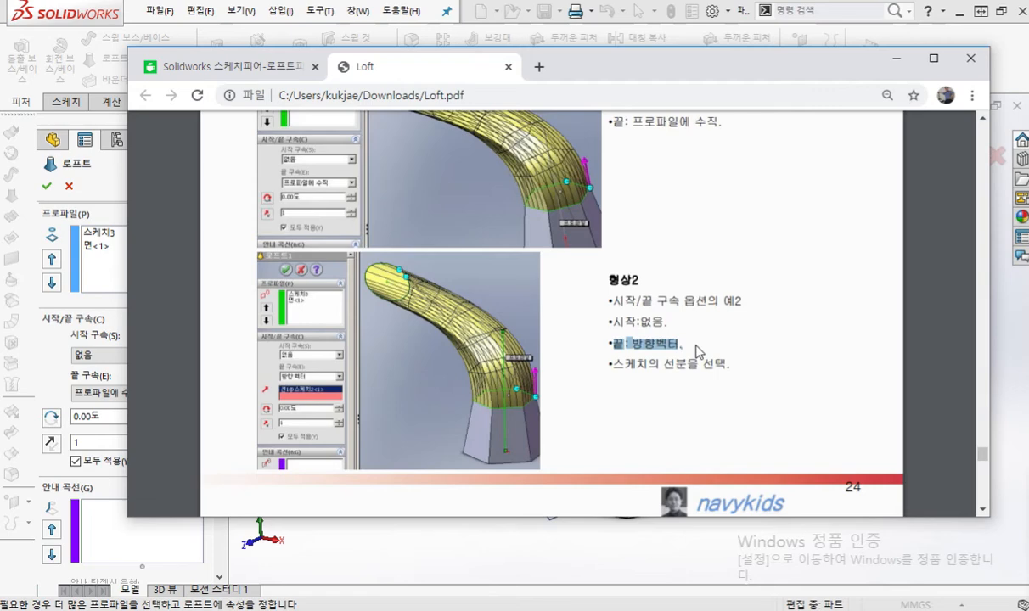
pyautogui.click(936, 60)
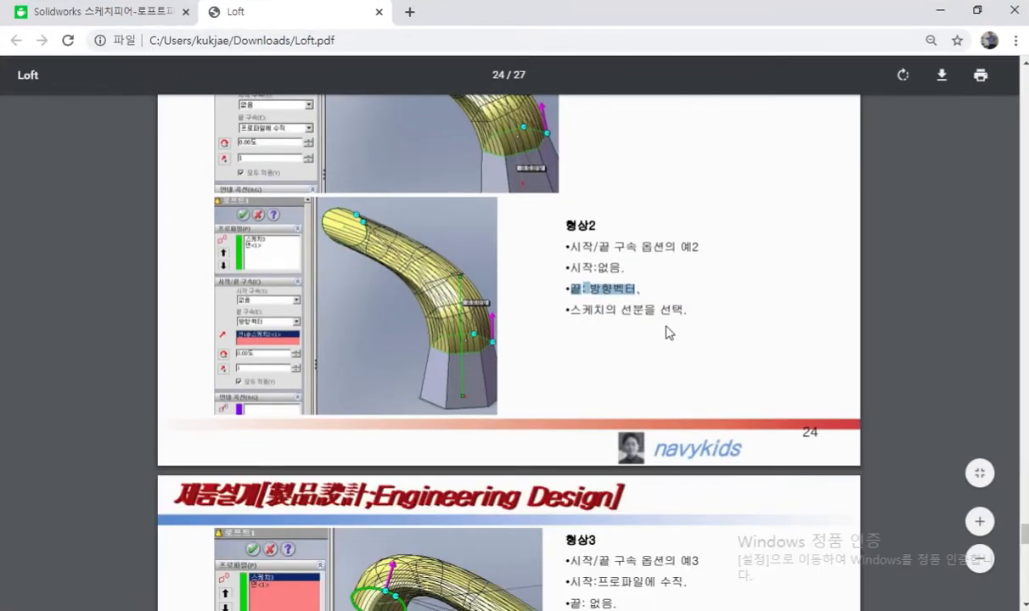
# Step: Underline 형상1's end condition and 형상2's sketch-line instruction, mark 형상2's vertical line with an arrow from its selection box, and clear the marks
pyautogui.scroll(3, 667, 333)
pyautogui.hotkey('ctrl', 'shift', 'p')
pyautogui.moveTo(573, 320); pyautogui.dragTo(679, 320)
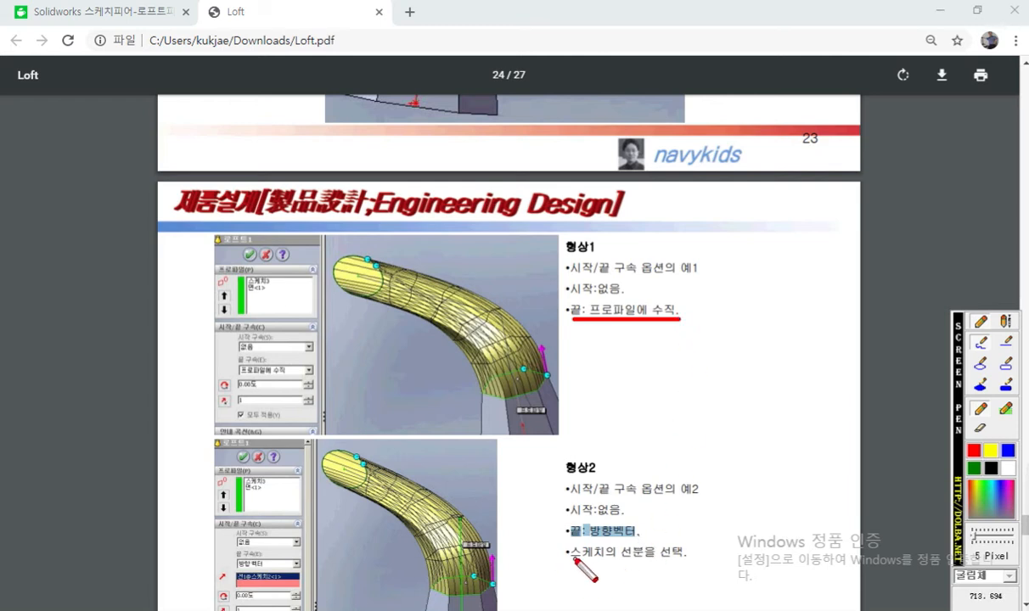
pyautogui.moveTo(574, 560); pyautogui.dragTo(686, 560)
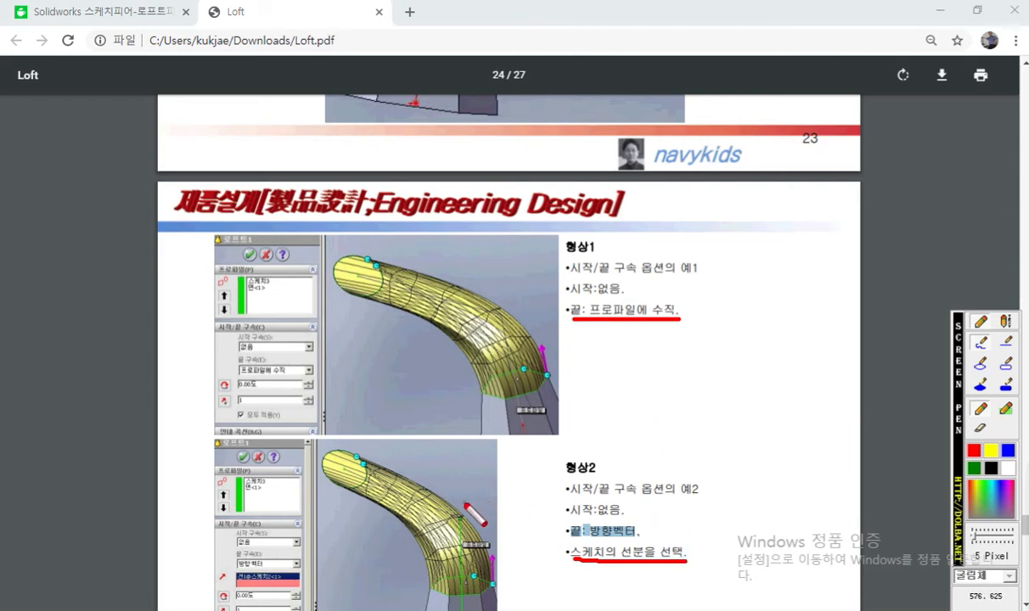
pyautogui.moveTo(462, 486); pyautogui.dragTo(464, 586)
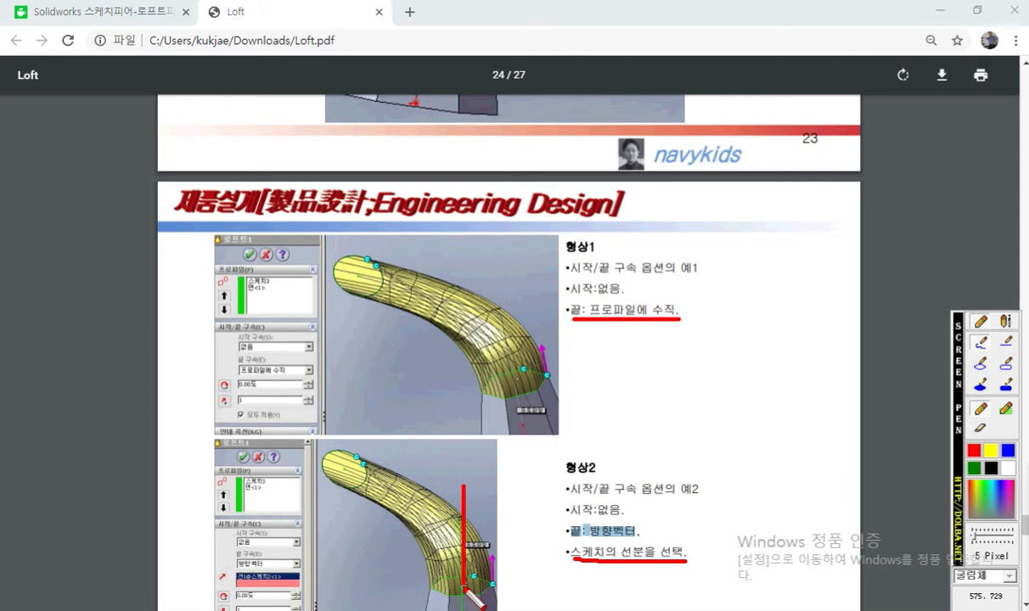
pyautogui.moveTo(280, 581)
pyautogui.mouseDown()
pyautogui.moveTo(425, 513)
pyautogui.moveTo(459, 510)
pyautogui.moveTo(435, 553)
pyautogui.mouseUp()
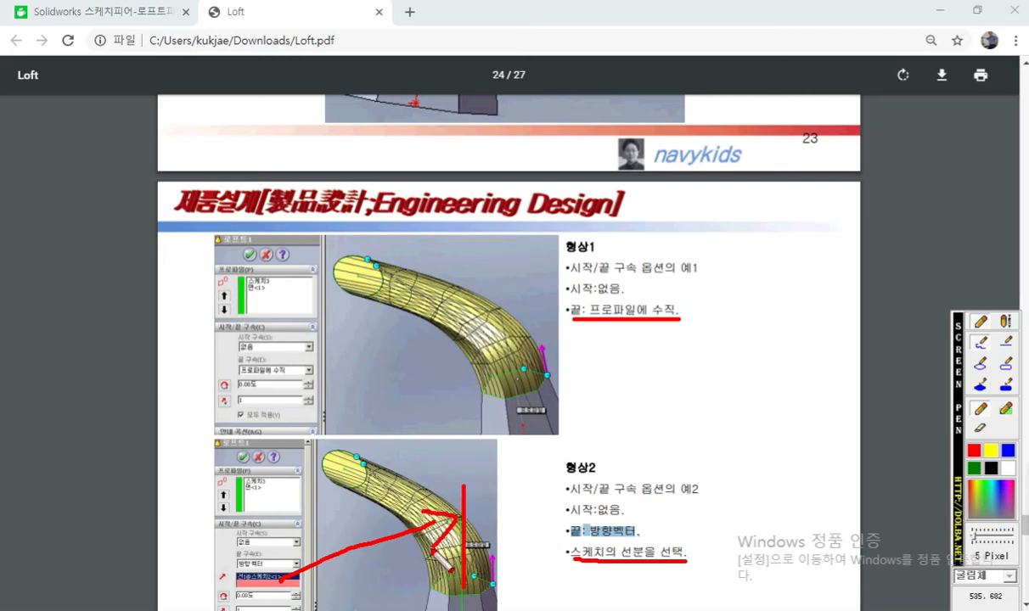
pyautogui.press('Escape')
# Step: Return to SOLIDWORKS and set the loft's end constraint (끝 구속) to direction vector (방향 벡터)
pyautogui.moveTo(542, 12)
pyautogui.mouseDown()
pyautogui.moveTo(501, 46)
pyautogui.moveTo(1028, 42)
pyautogui.mouseUp()
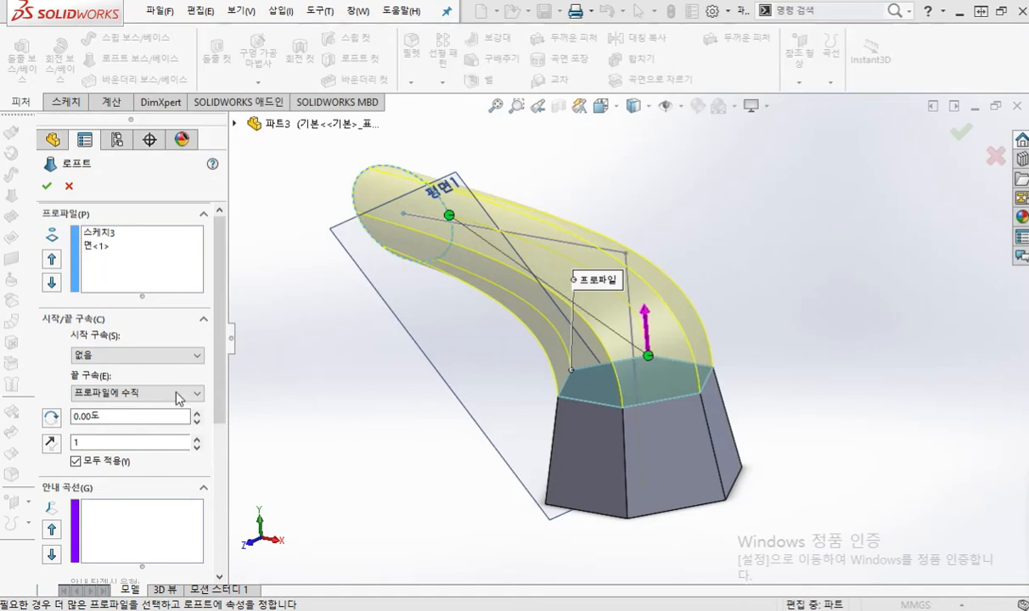
pyautogui.click(169, 394)
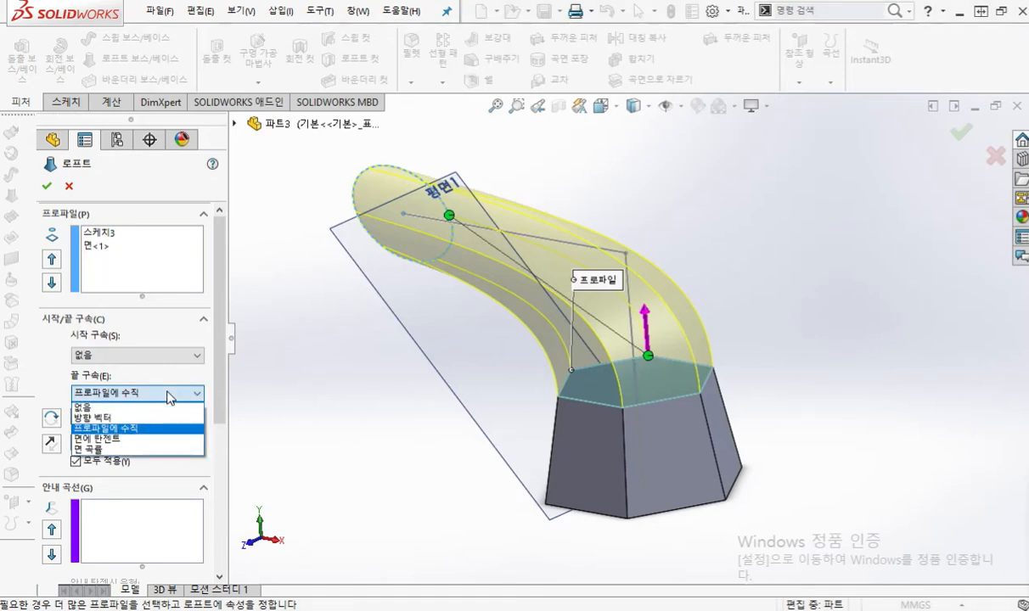
pyautogui.click(153, 419)
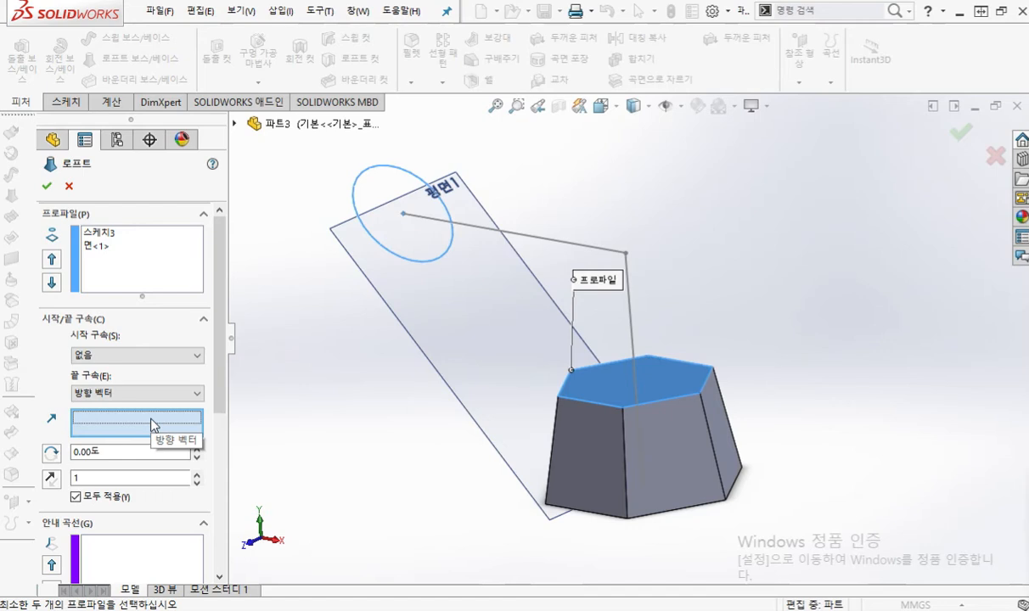
# Step: Write 방 beside the end constraint, draw an arrow from the direction vector box to the vertical sketch line, trace it, and clear the marks
pyautogui.press('F12')
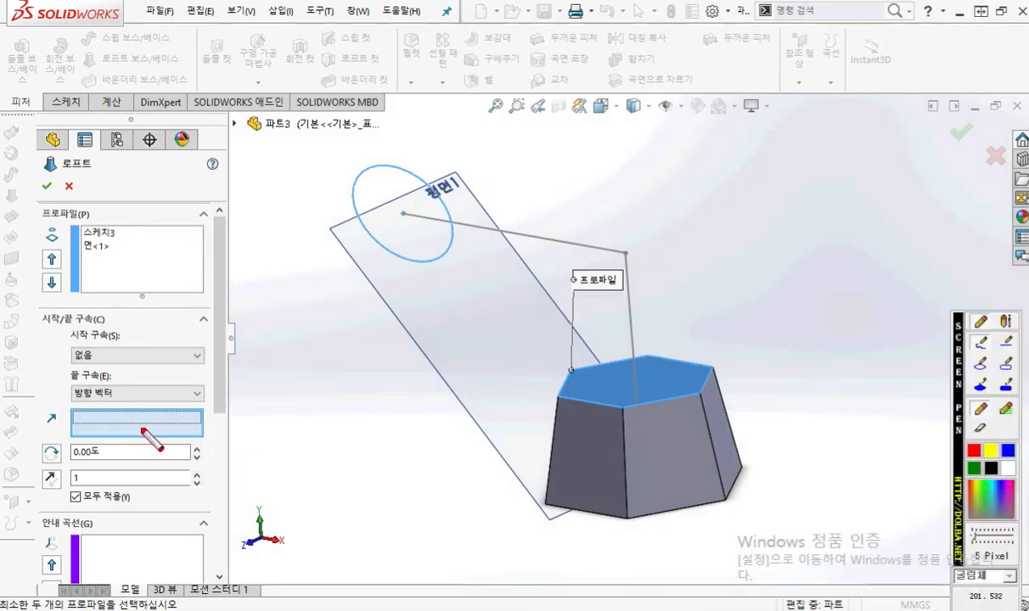
pyautogui.moveTo(127, 374)
pyautogui.mouseDown()
pyautogui.moveTo(132, 392)
pyautogui.moveTo(164, 381)
pyautogui.mouseUp()
pyautogui.moveTo(157, 388)
pyautogui.mouseDown()
pyautogui.moveTo(159, 397)
pyautogui.moveTo(156, 389)
pyautogui.mouseUp()
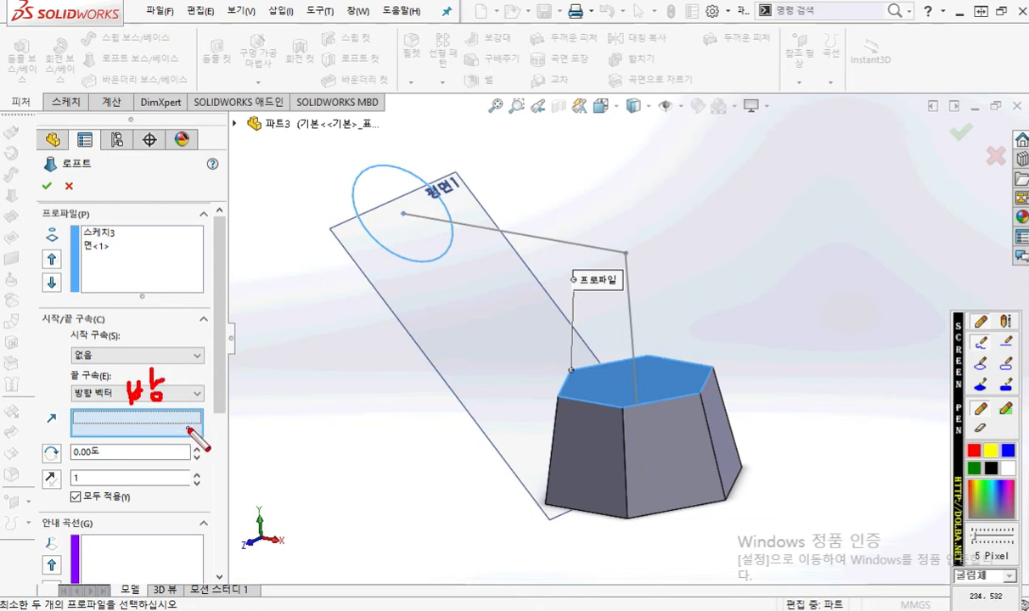
pyautogui.moveTo(175, 427)
pyautogui.mouseDown()
pyautogui.moveTo(617, 315)
pyautogui.moveTo(598, 328)
pyautogui.mouseUp()
pyautogui.moveTo(630, 245); pyautogui.dragTo(642, 424)
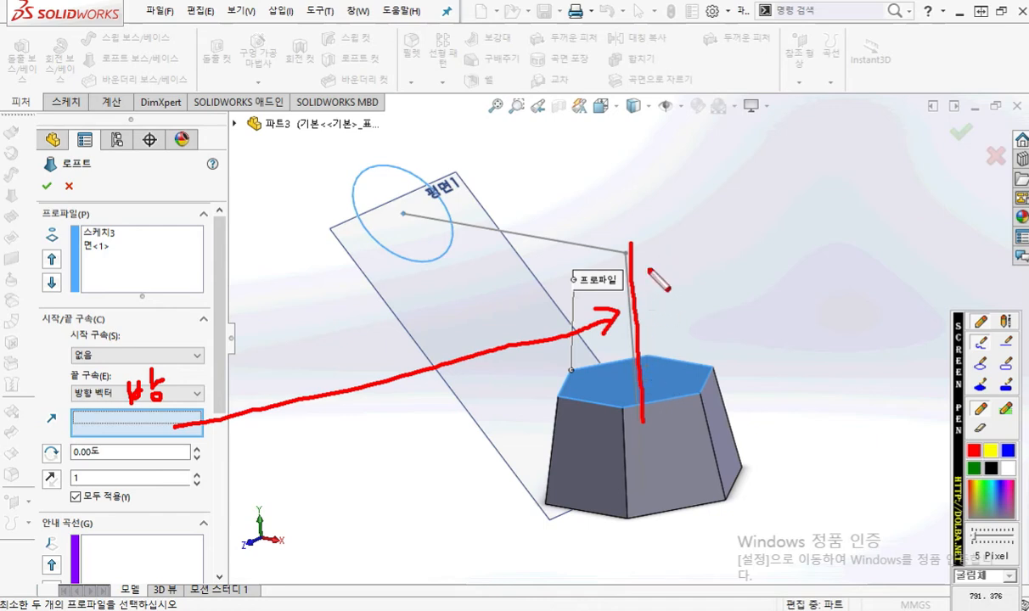
pyautogui.press('Escape')
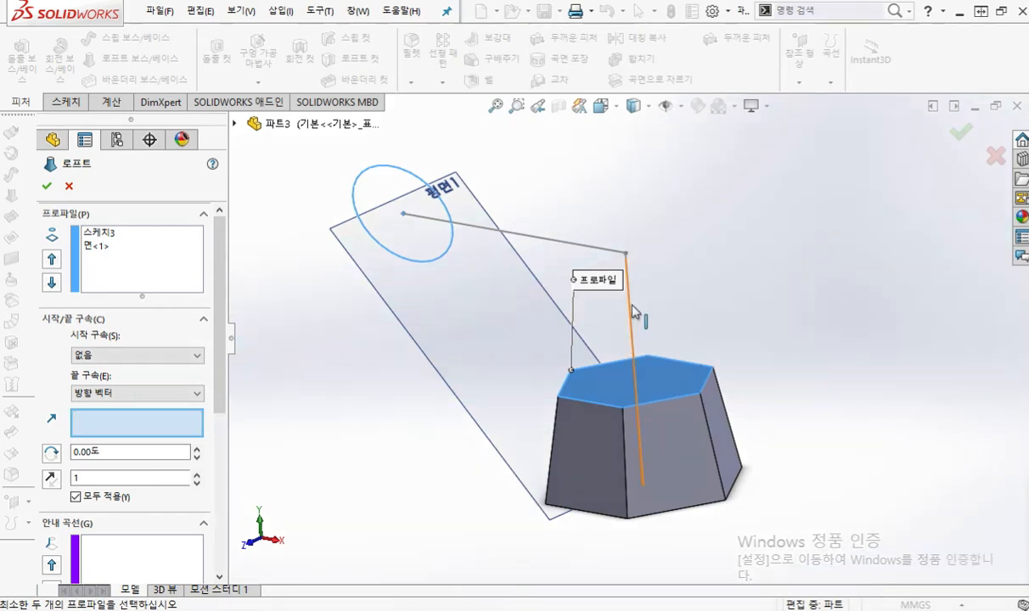
# Step: Use the vertical sketch line as the direction vector for the loft's end constraint
pyautogui.click(632, 312)
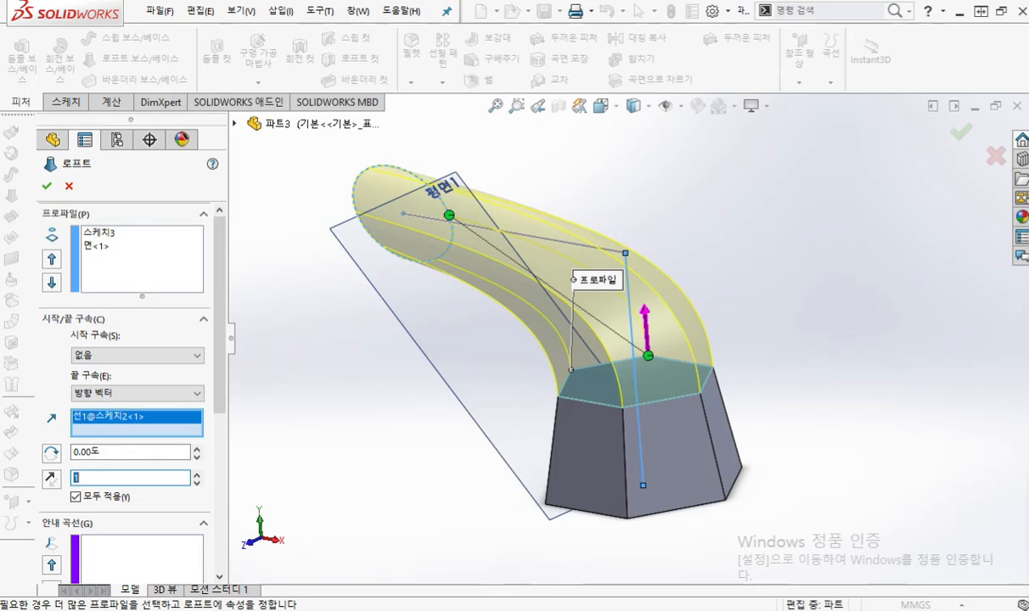
# Step: Switch to Loft.pdf in the browser, underline 형상3's start condition and 형상4's start and end conditions on page 25, and clear the marks
pyautogui.moveTo(1028, 146); pyautogui.dragTo(624, 82)
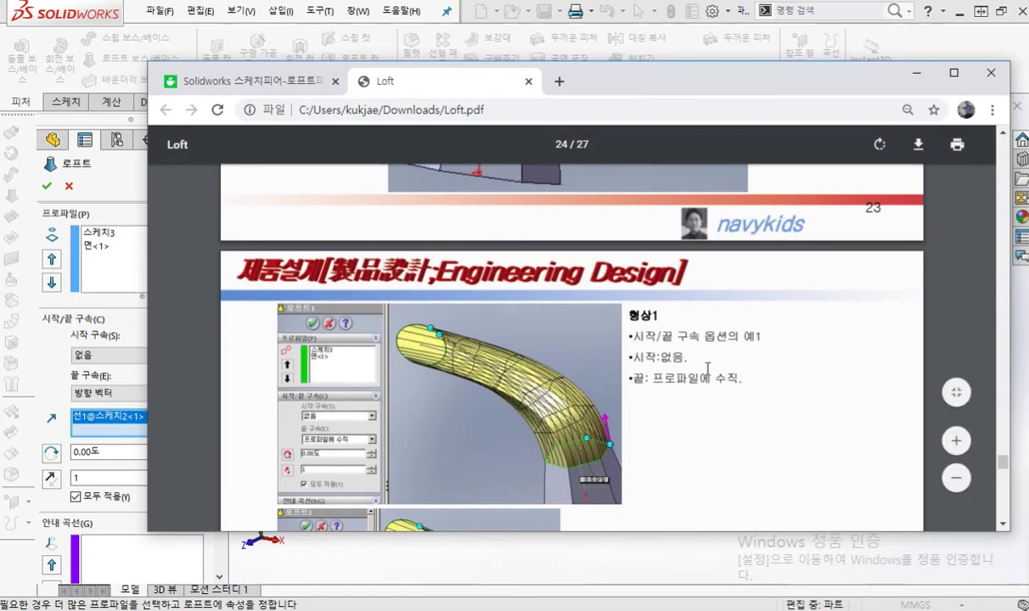
pyautogui.scroll(-4, 696, 357)
pyautogui.scroll(-4, 706, 352)
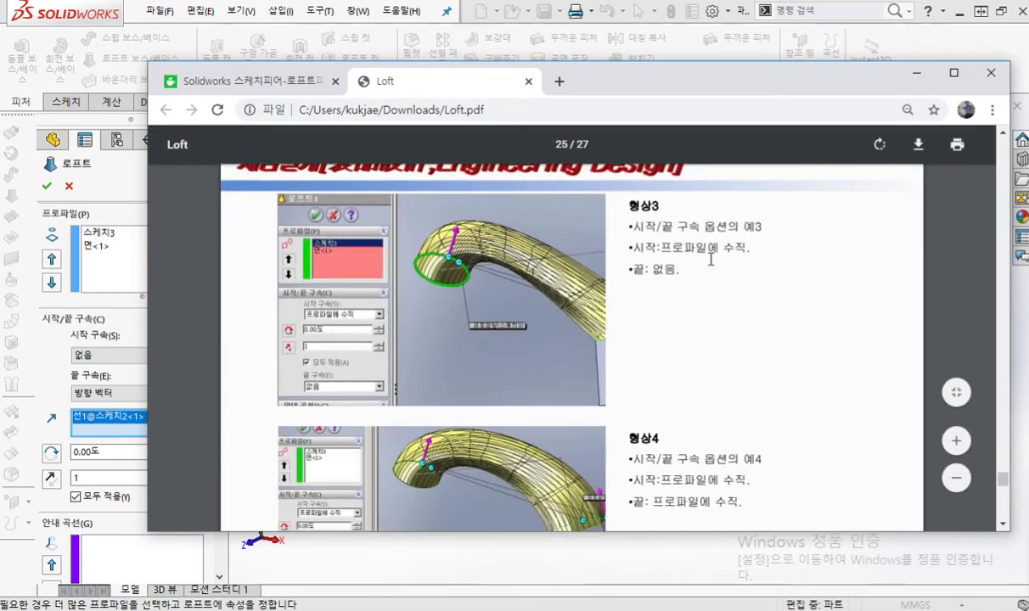
pyautogui.moveTo(630, 252); pyautogui.dragTo(746, 254)
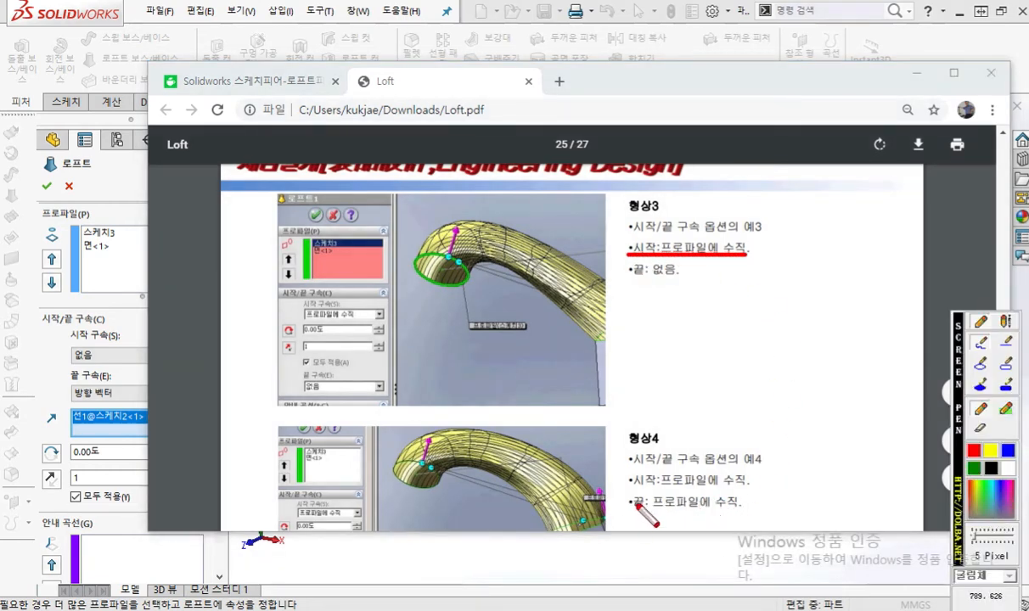
pyautogui.moveTo(630, 489); pyautogui.dragTo(744, 488)
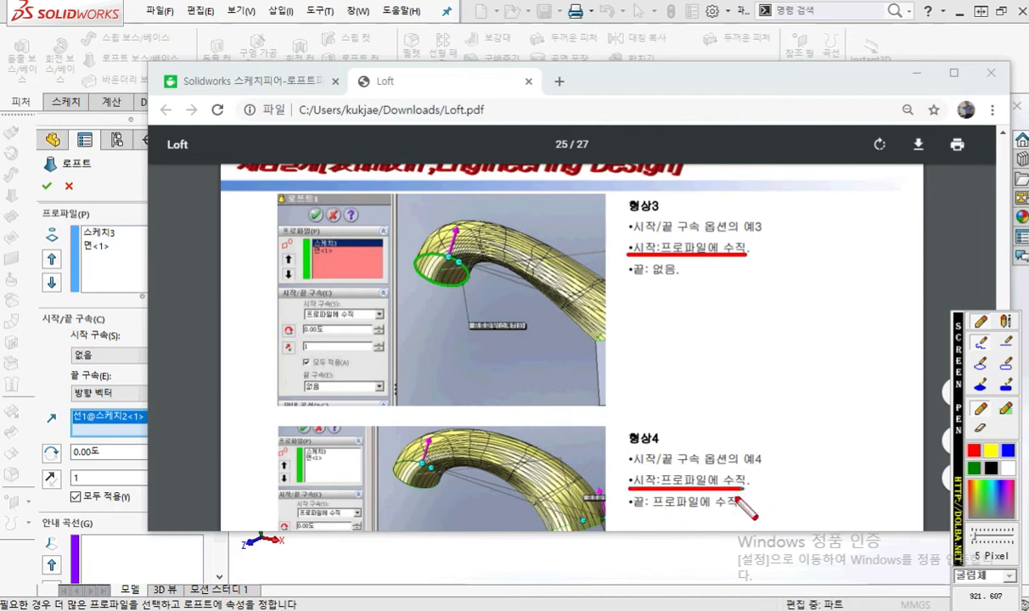
pyautogui.moveTo(630, 514); pyautogui.dragTo(754, 518)
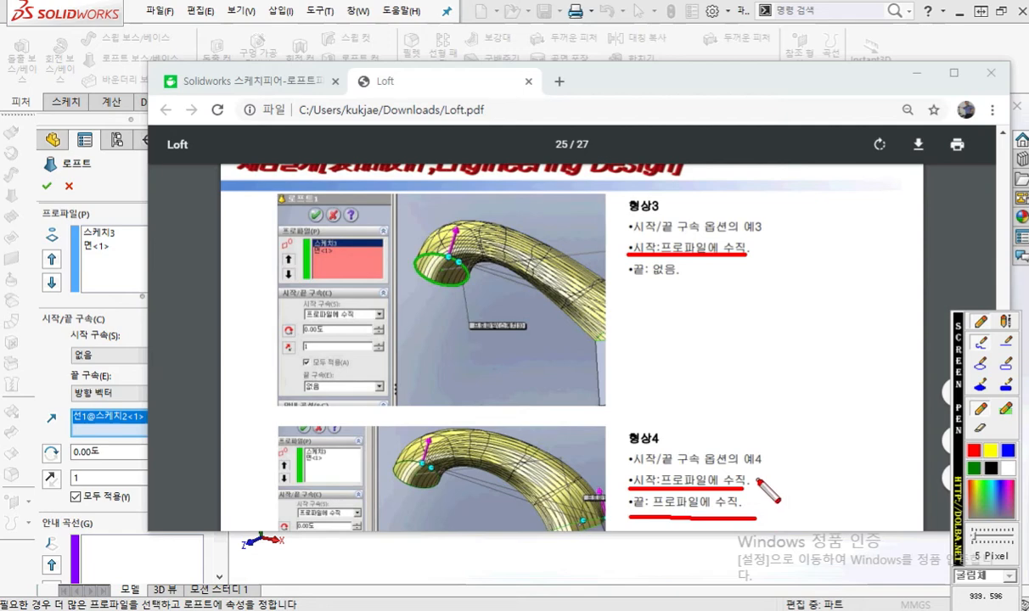
pyautogui.press('Escape')
# Step: Return to SOLIDWORKS and set the loft's end constraint to none (없음) and its start constraint to normal to profile (프로파일에 수직)
pyautogui.moveTo(634, 86); pyautogui.dragTo(1028, 104)
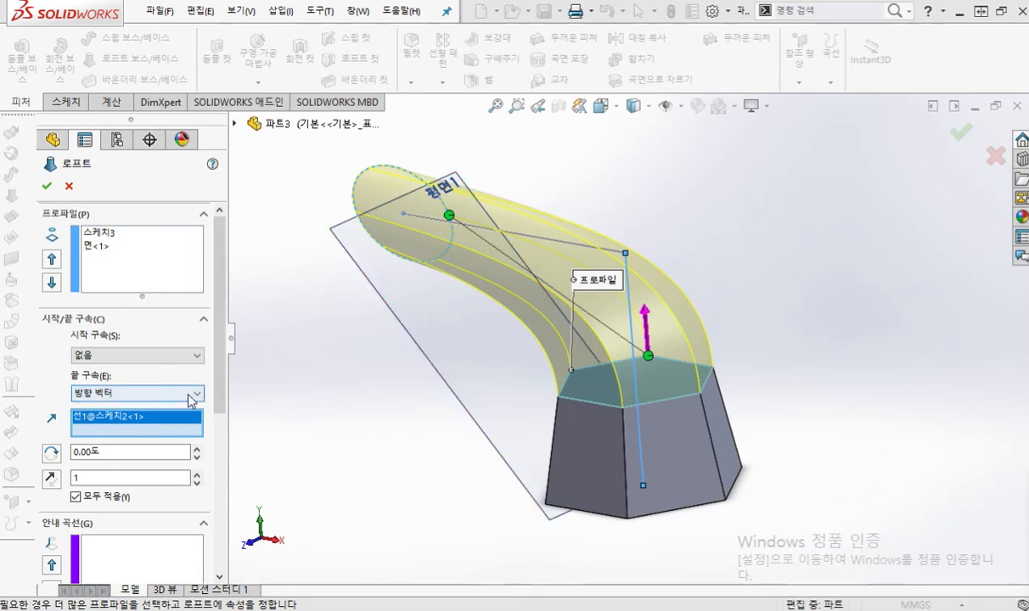
pyautogui.click(192, 395)
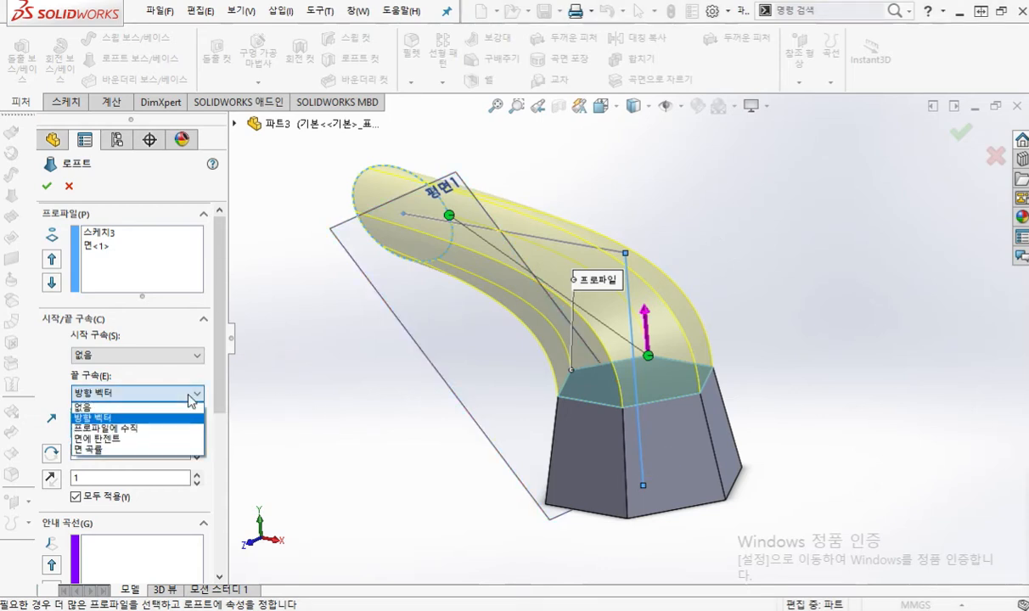
pyautogui.click(145, 408)
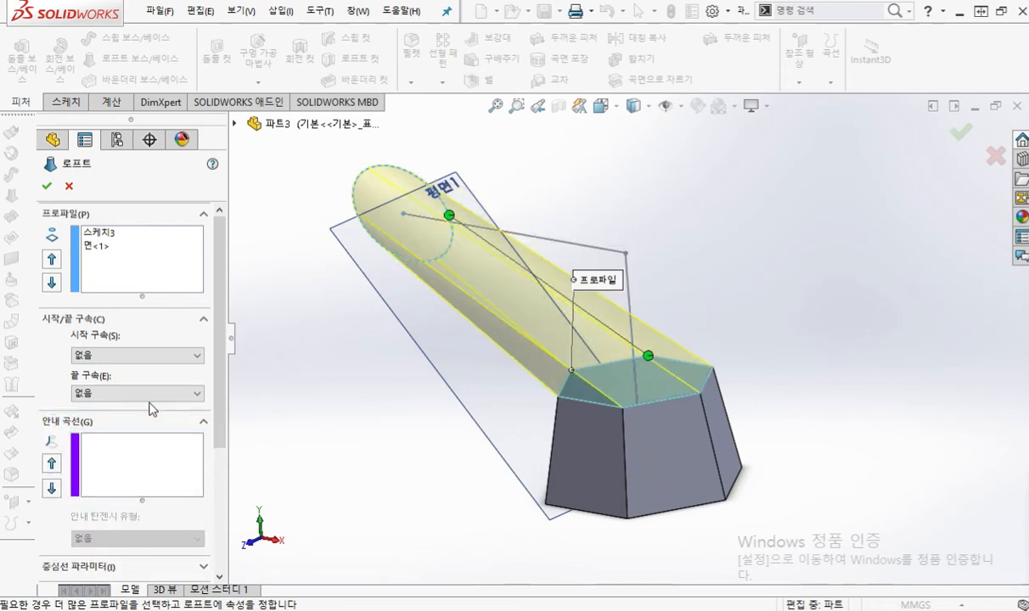
pyautogui.click(173, 395)
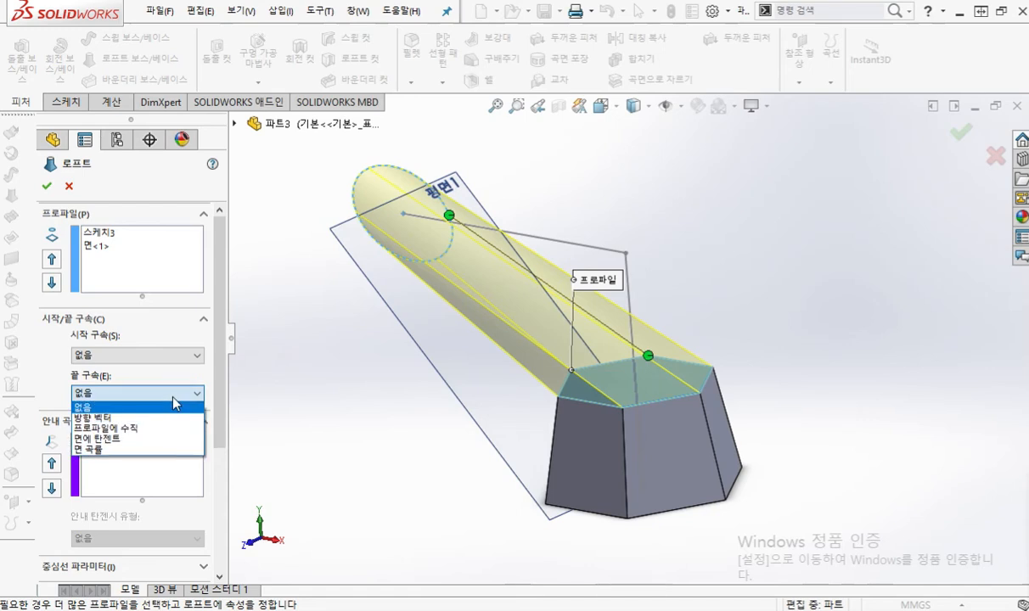
pyautogui.click(173, 404)
pyautogui.click(166, 356)
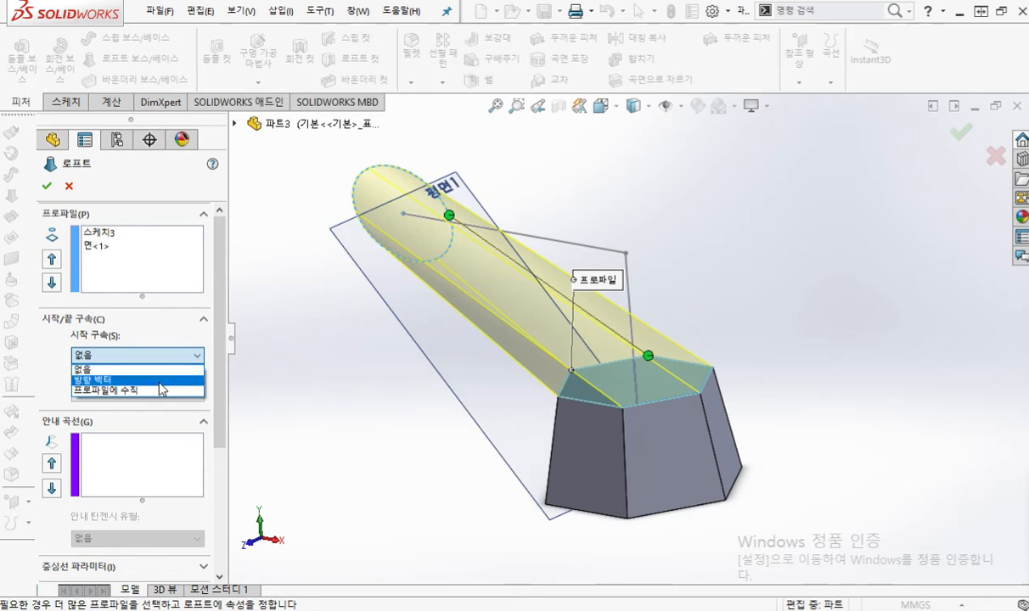
pyautogui.click(158, 392)
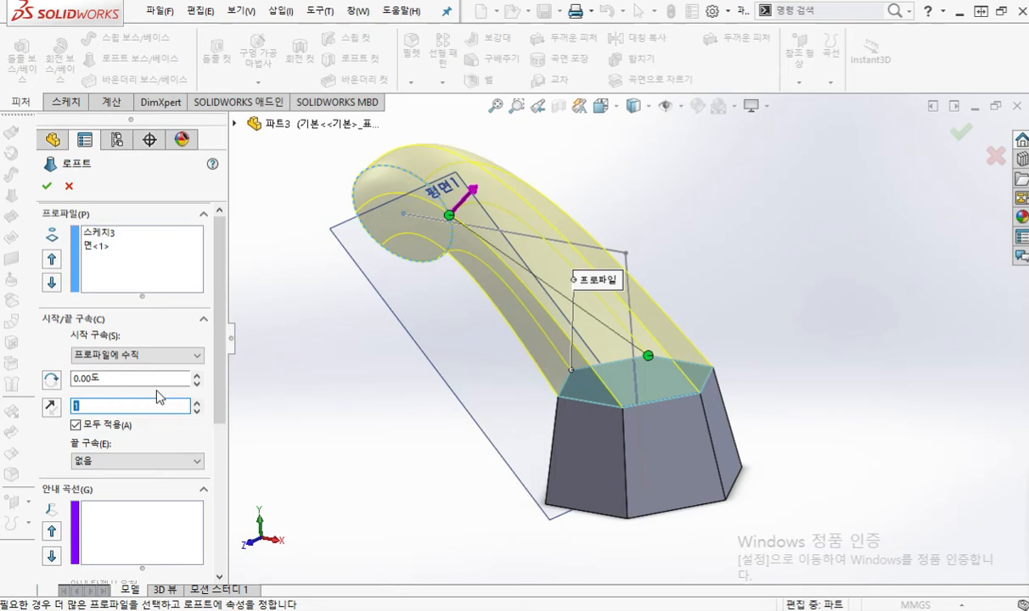
# Step: Set the loft's end constraint (끝 구속) to normal to profile (프로파일에 수직)
pyautogui.moveTo(338, 356); pyautogui.dragTo(388, 325, button='middle')
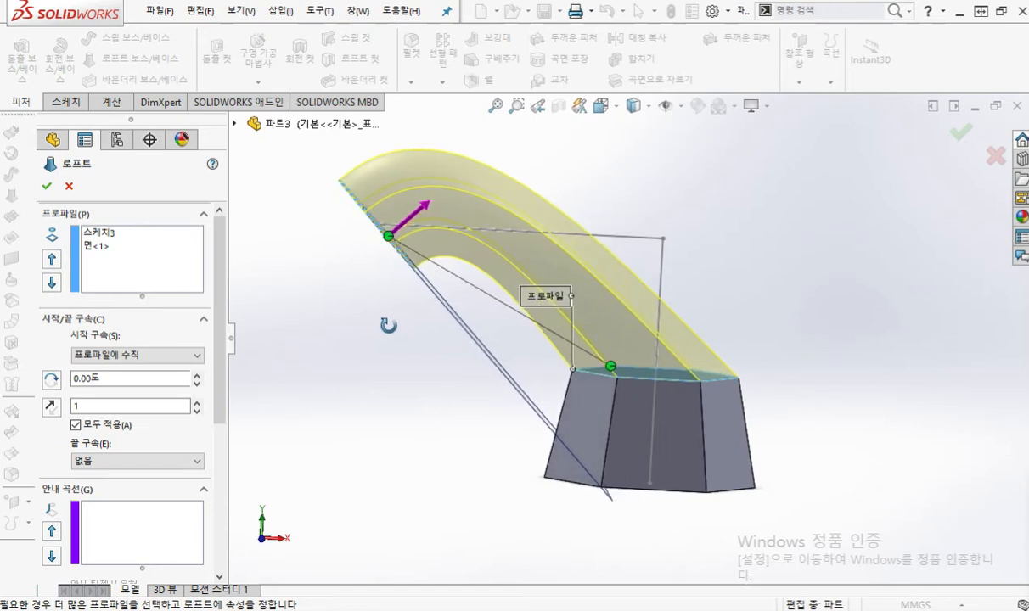
pyautogui.moveTo(388, 325); pyautogui.dragTo(363, 345, button='middle')
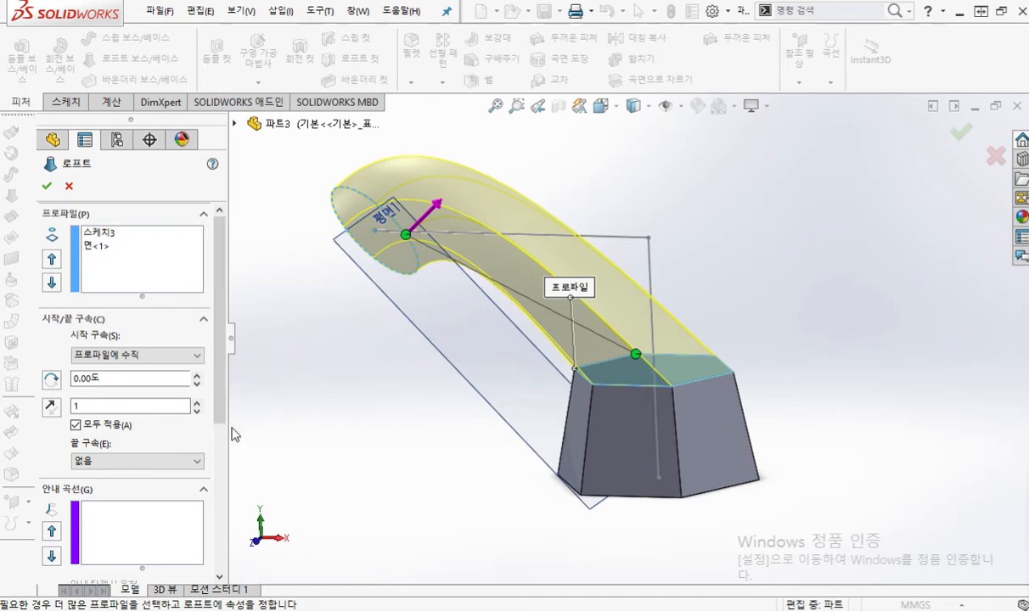
pyautogui.click(198, 461)
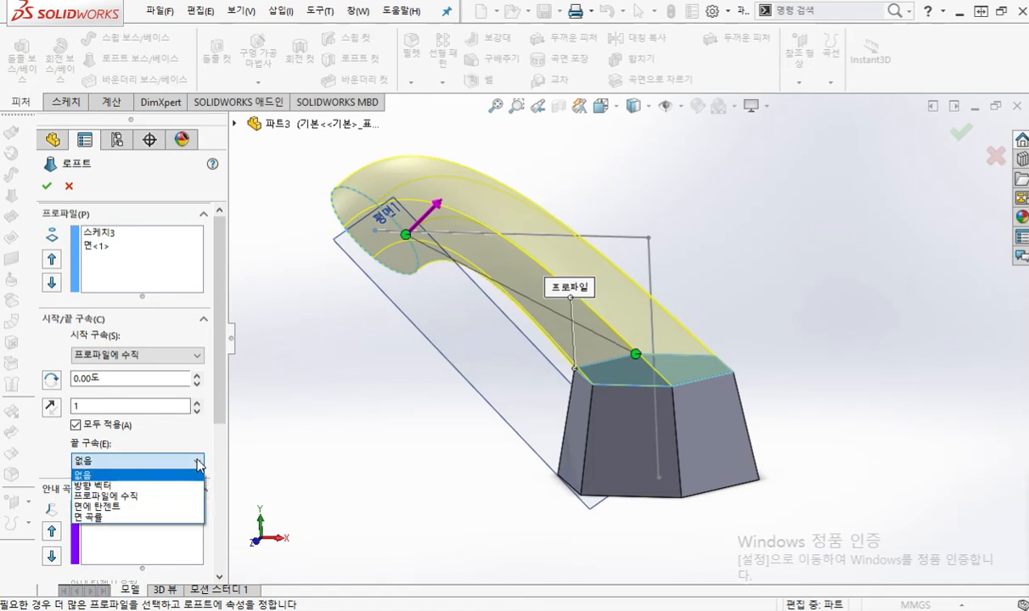
pyautogui.click(186, 504)
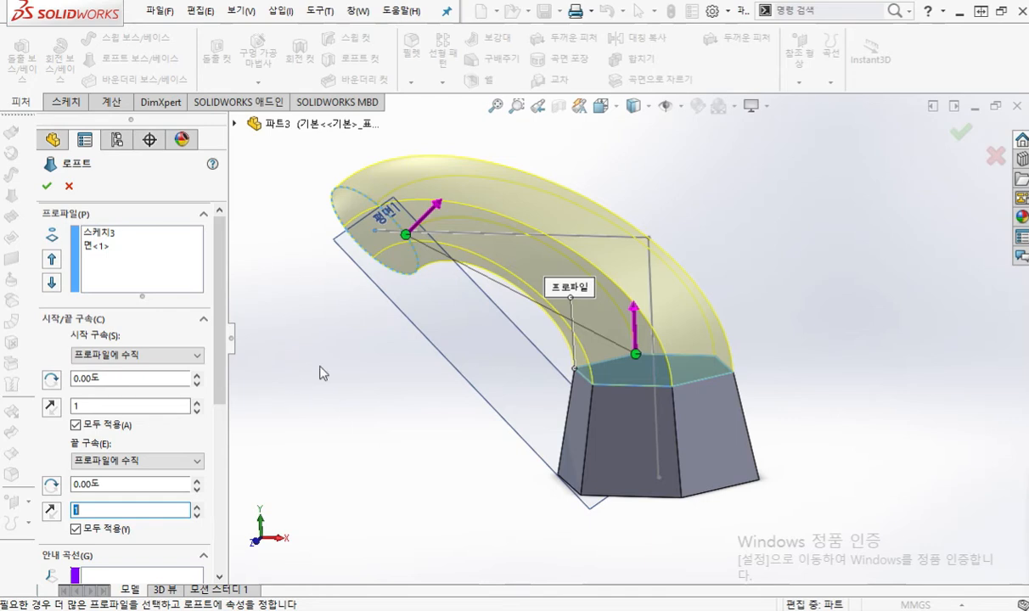
# Step: Switch to Loft.pdf in a maximized browser window, find the 형상6 example on page 26, circle its description, and clear the mark
pyautogui.moveTo(1028, 213); pyautogui.dragTo(645, 70)
pyautogui.scroll(-6, 682, 314)
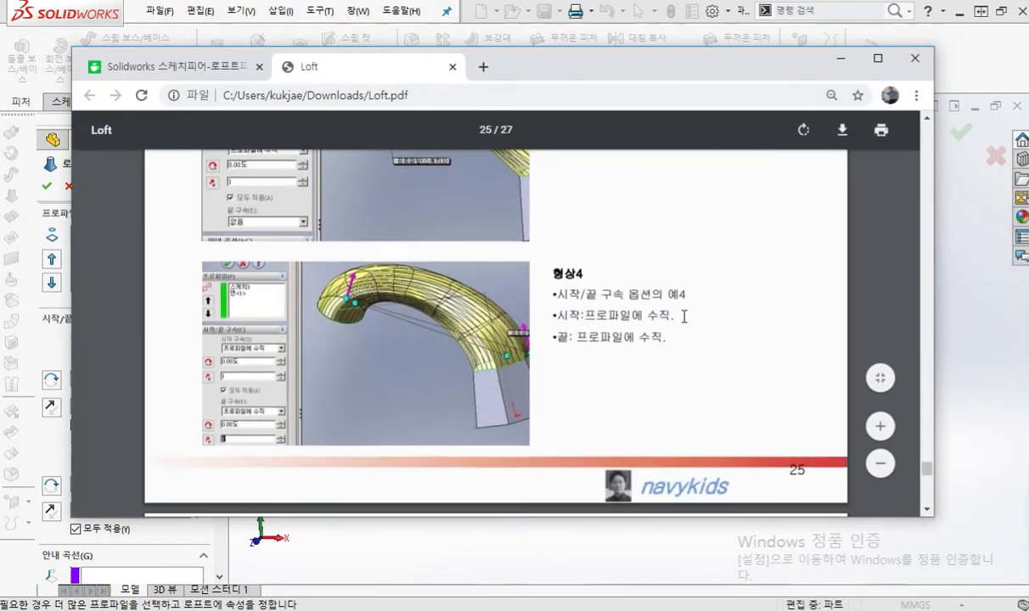
pyautogui.scroll(-2, 708, 295)
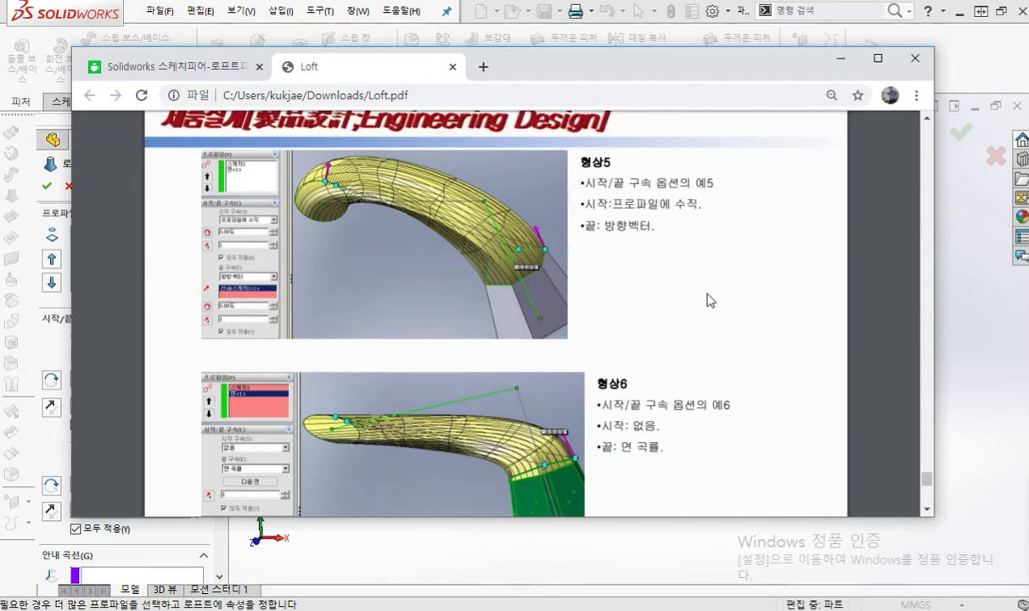
pyautogui.scroll(-5, 627, 297)
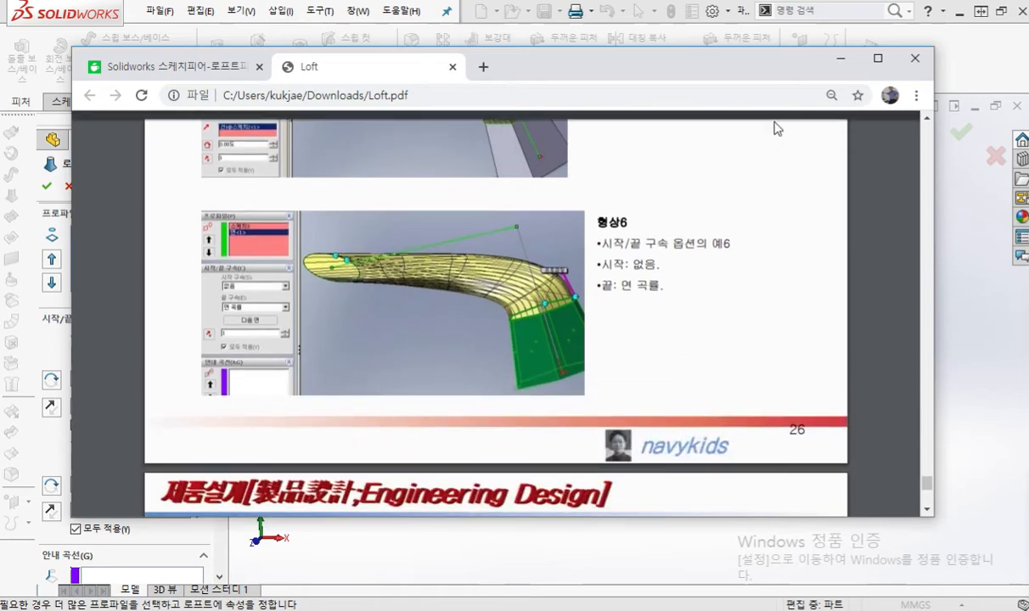
pyautogui.click(878, 58)
pyautogui.scroll(1, 668, 254)
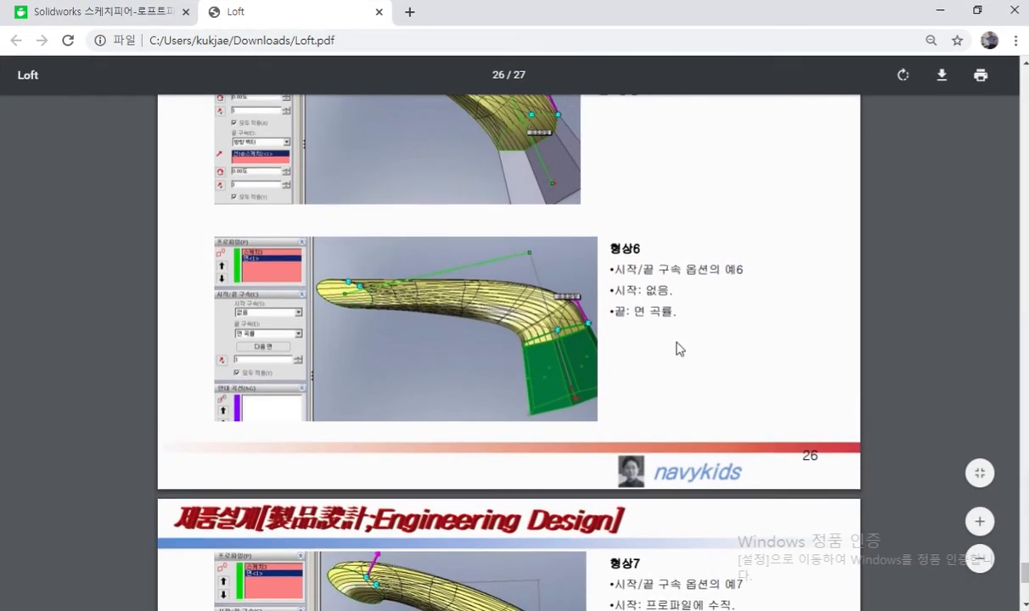
pyautogui.press('F12')
pyautogui.moveTo(713, 322)
pyautogui.mouseDown()
pyautogui.moveTo(607, 324)
pyautogui.moveTo(598, 255)
pyautogui.moveTo(760, 304)
pyautogui.moveTo(733, 337)
pyautogui.mouseUp()
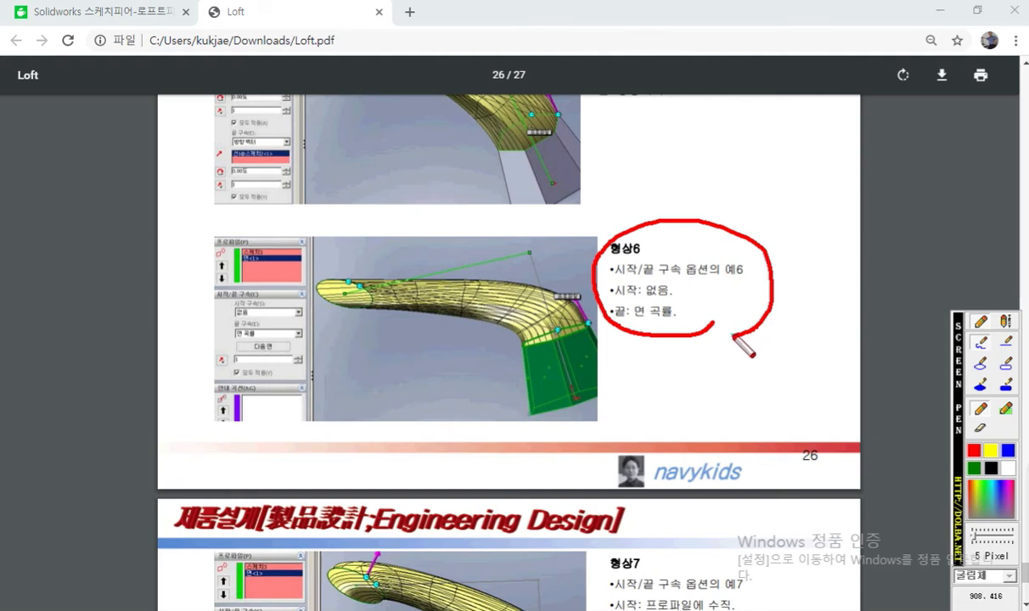
pyautogui.press('F12')
# Step: Enlarge the 형상6 example and underline its end condition 끝: 면 곡률 in red
pyautogui.keyDown('ctrl'); pyautogui.scroll(1, 596, 268); pyautogui.keyUp('ctrl')
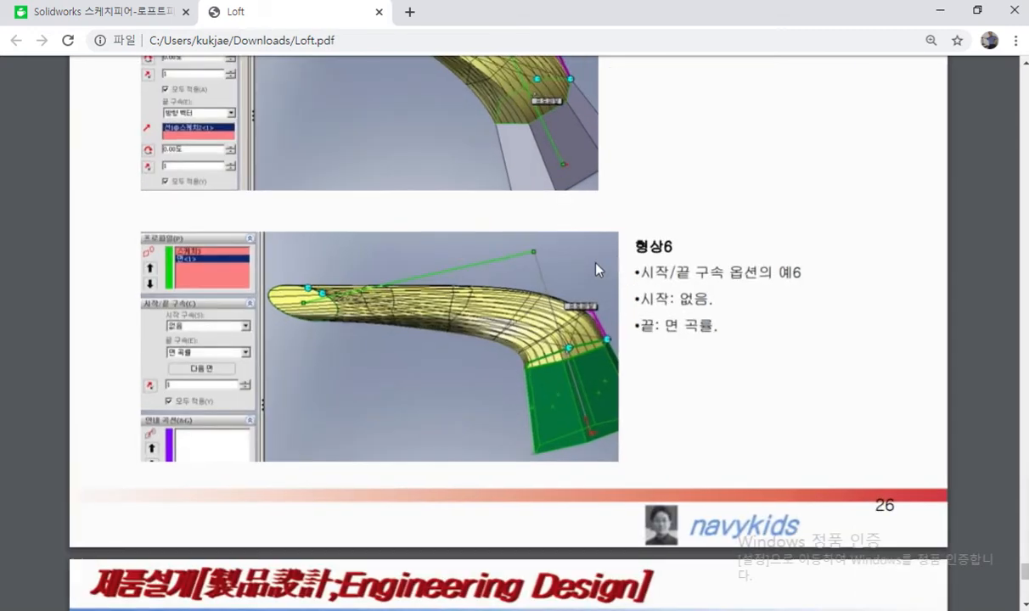
pyautogui.keyDown('ctrl'); pyautogui.scroll(1, 599, 269); pyautogui.keyUp('ctrl')
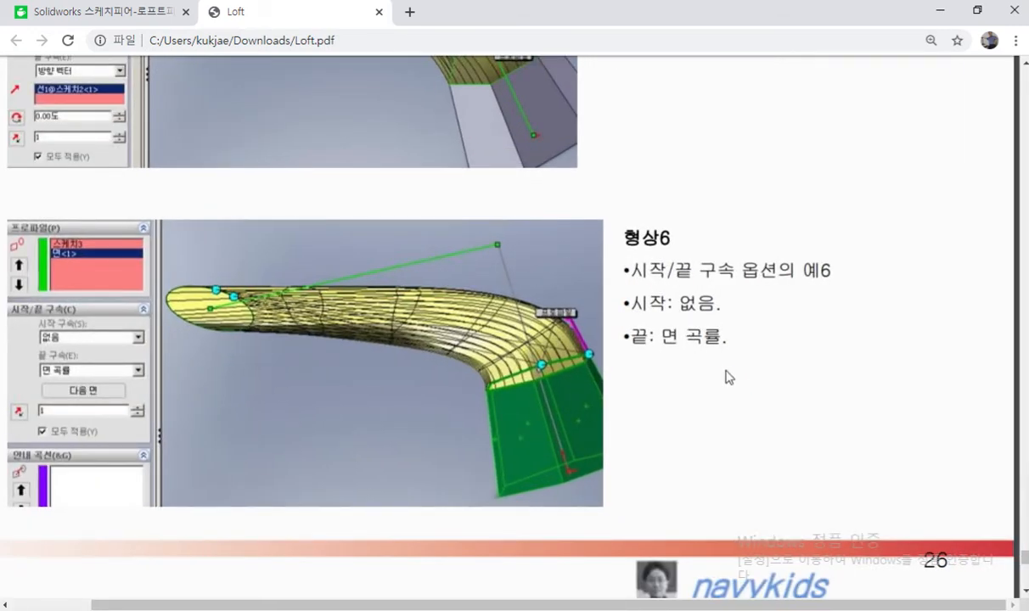
pyautogui.press('F12')
pyautogui.moveTo(617, 351); pyautogui.dragTo(786, 358)
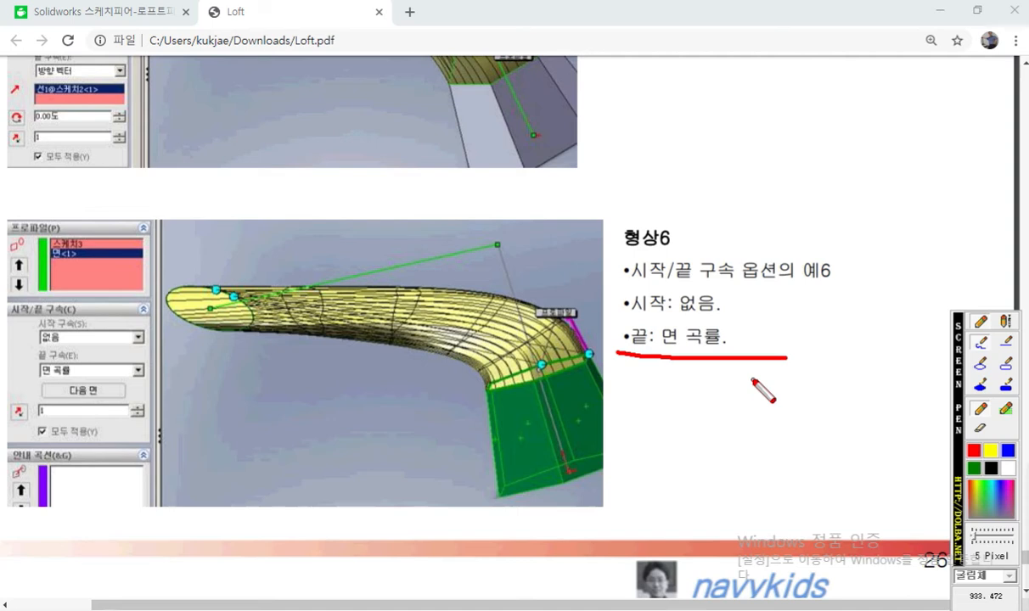
# Step: Above 형상6, draw a red tapered base with two curved loft edges rising from its top corners, and point an arrow at one edge
pyautogui.moveTo(632, 198); pyautogui.dragTo(765, 198)
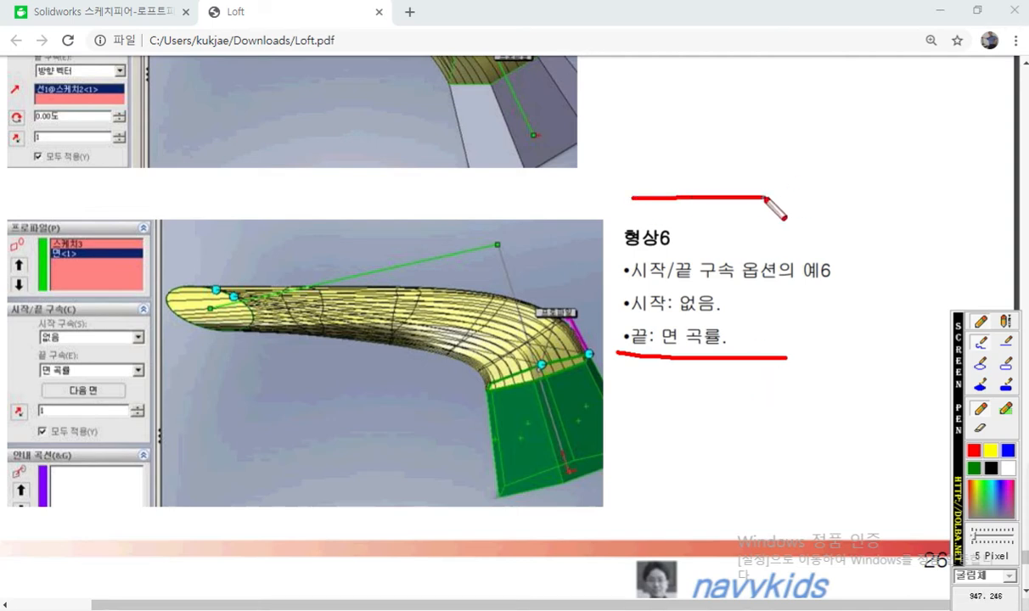
pyautogui.moveTo(732, 115); pyautogui.dragTo(758, 177)
pyautogui.moveTo(645, 129); pyautogui.dragTo(618, 191)
pyautogui.moveTo(642, 117)
pyautogui.mouseDown()
pyautogui.moveTo(733, 115)
pyautogui.moveTo(739, 30)
pyautogui.moveTo(688, 5)
pyautogui.mouseUp()
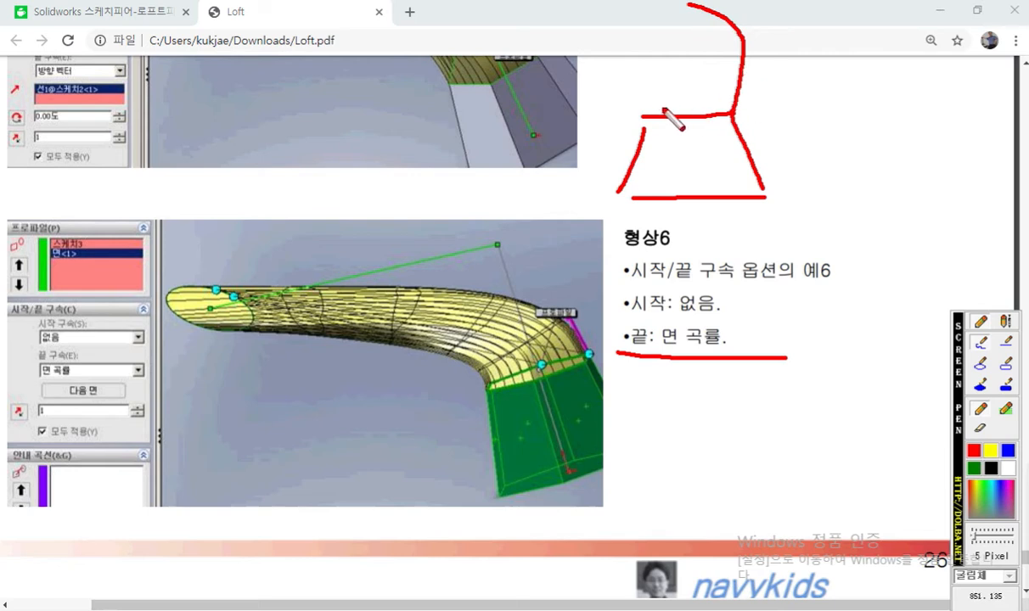
pyautogui.moveTo(642, 115)
pyautogui.mouseDown()
pyautogui.moveTo(618, 52)
pyautogui.moveTo(585, 36)
pyautogui.mouseUp()
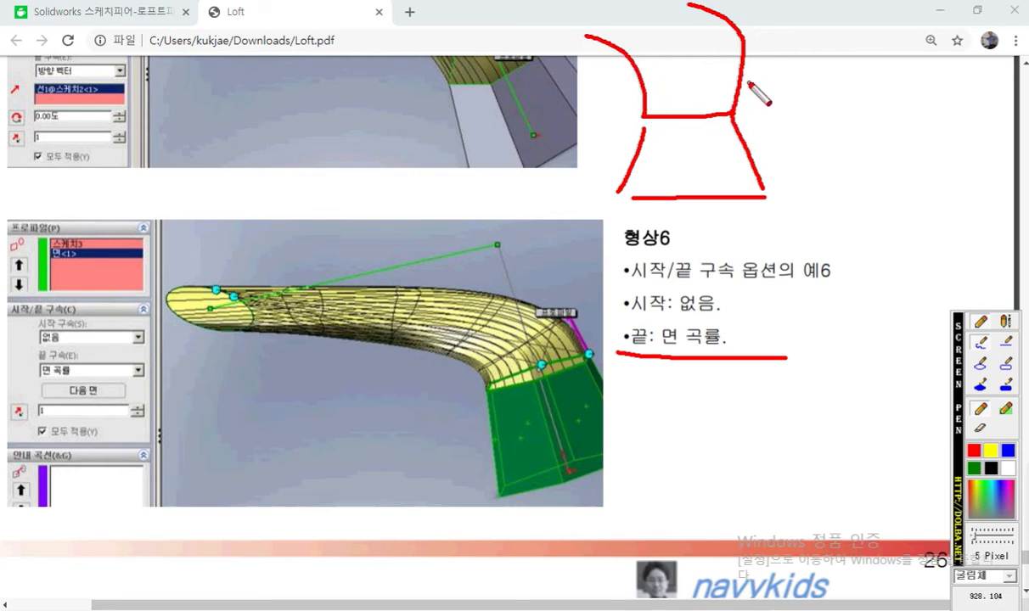
pyautogui.moveTo(760, 73)
pyautogui.mouseDown()
pyautogui.moveTo(748, 84)
pyautogui.moveTo(768, 88)
pyautogui.mouseUp()
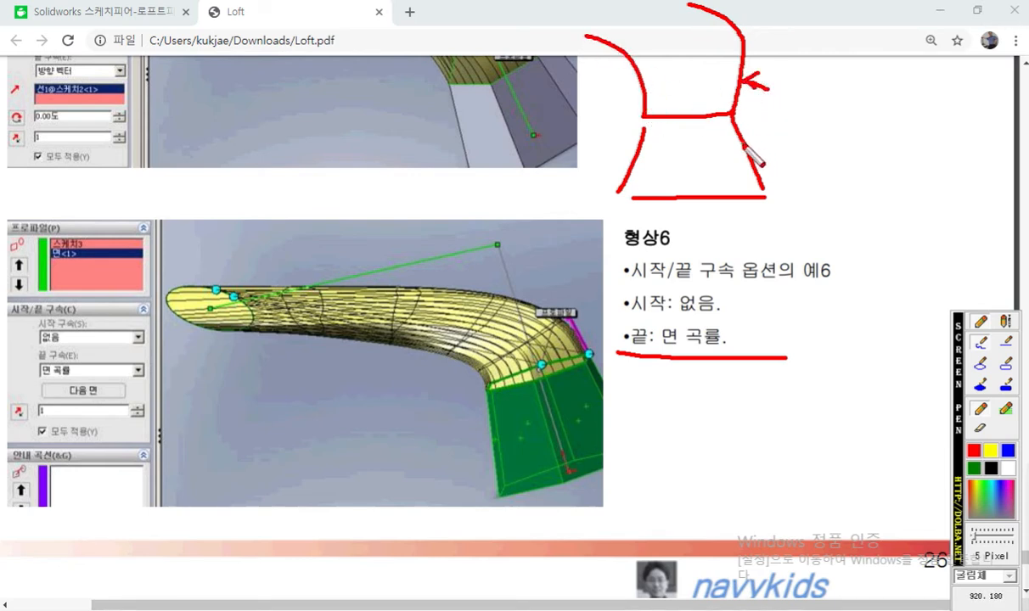
# Step: Draw a second red tapered base beside the first, add blue loft edges that follow its sloping sides, and point an arrow at one side
pyautogui.moveTo(836, 113)
pyautogui.mouseDown()
pyautogui.moveTo(948, 114)
pyautogui.moveTo(976, 184)
pyautogui.mouseUp()
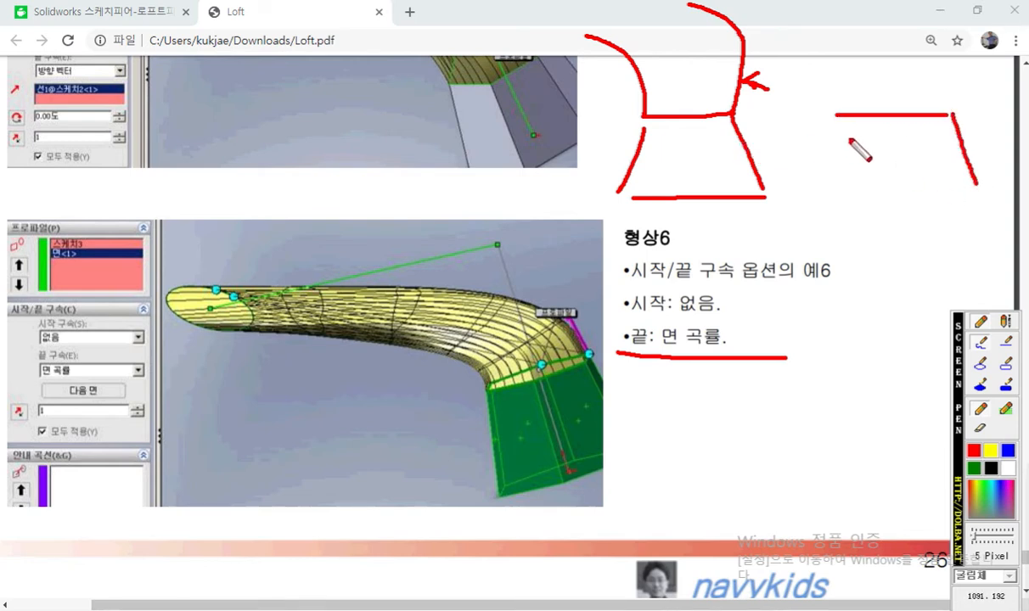
pyautogui.moveTo(847, 111)
pyautogui.mouseDown()
pyautogui.moveTo(815, 188)
pyautogui.moveTo(974, 192)
pyautogui.mouseUp()
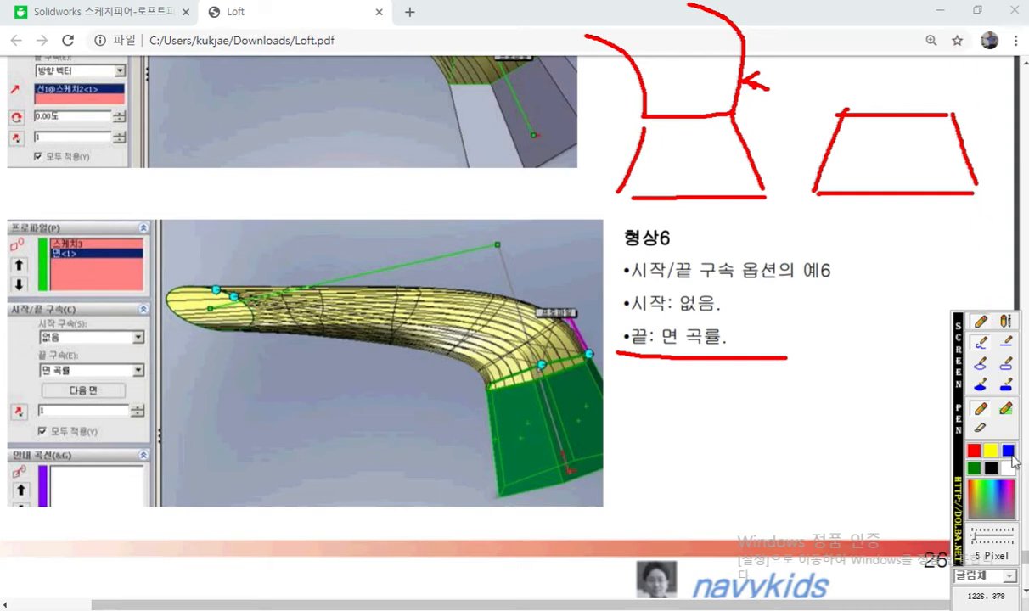
pyautogui.moveTo(963, 144); pyautogui.dragTo(917, 52)
pyautogui.moveTo(846, 114); pyautogui.dragTo(833, 67)
pyautogui.moveTo(846, 112); pyautogui.dragTo(835, 137)
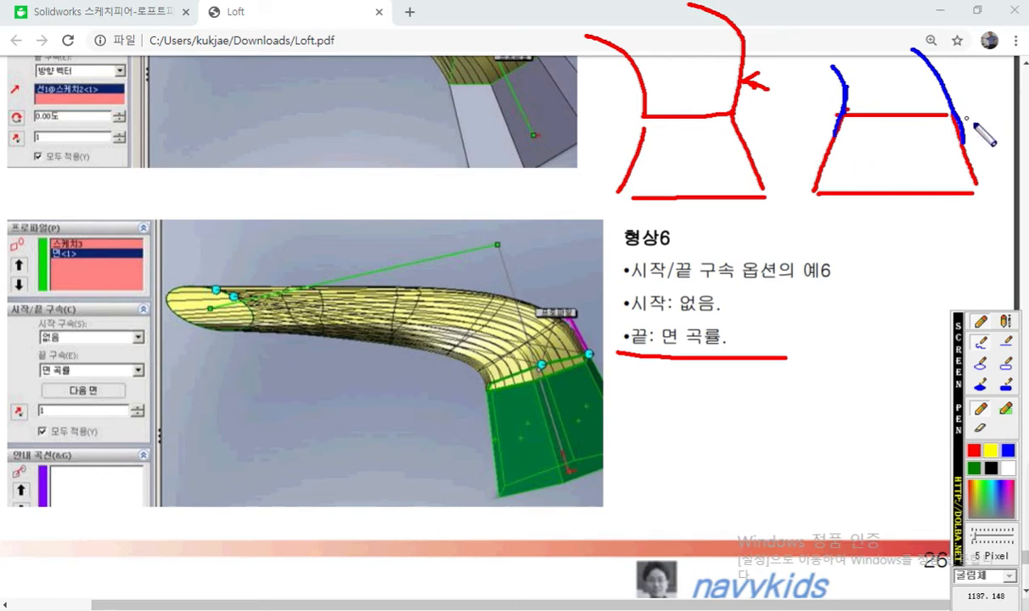
pyautogui.moveTo(991, 147)
pyautogui.mouseDown()
pyautogui.moveTo(970, 159)
pyautogui.moveTo(990, 161)
pyautogui.mouseUp()
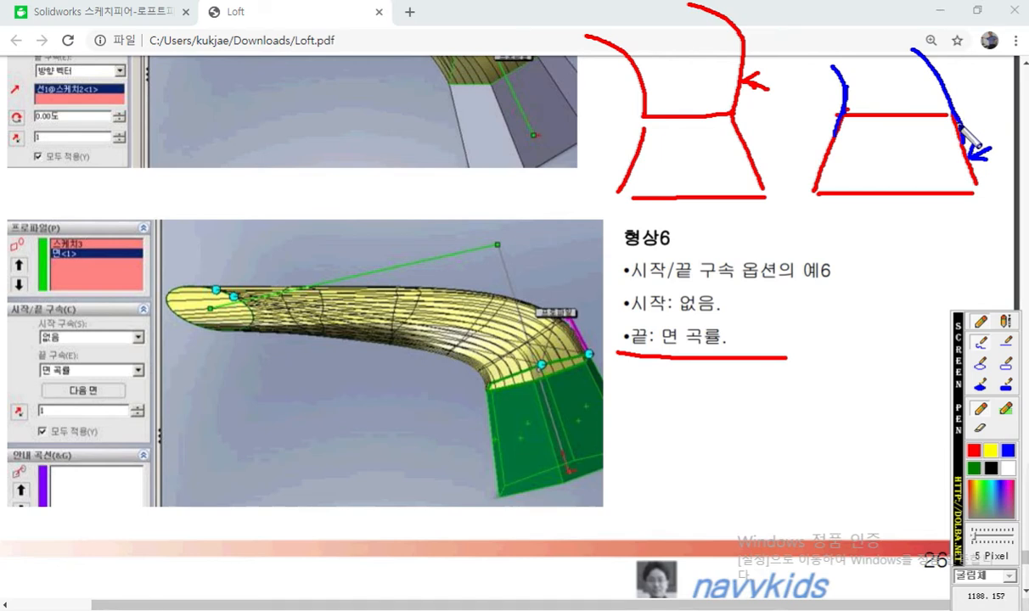
# Step: Draw a blue line blending into an arc, put tangent marks at its junction and the second base's corner, and circle 면 곡률
pyautogui.moveTo(788, 244)
pyautogui.mouseDown()
pyautogui.moveTo(888, 242)
pyautogui.moveTo(931, 274)
pyautogui.moveTo(938, 295)
pyautogui.mouseUp()
pyautogui.moveTo(896, 228)
pyautogui.mouseDown()
pyautogui.moveTo(912, 214)
pyautogui.moveTo(914, 232)
pyautogui.mouseUp()
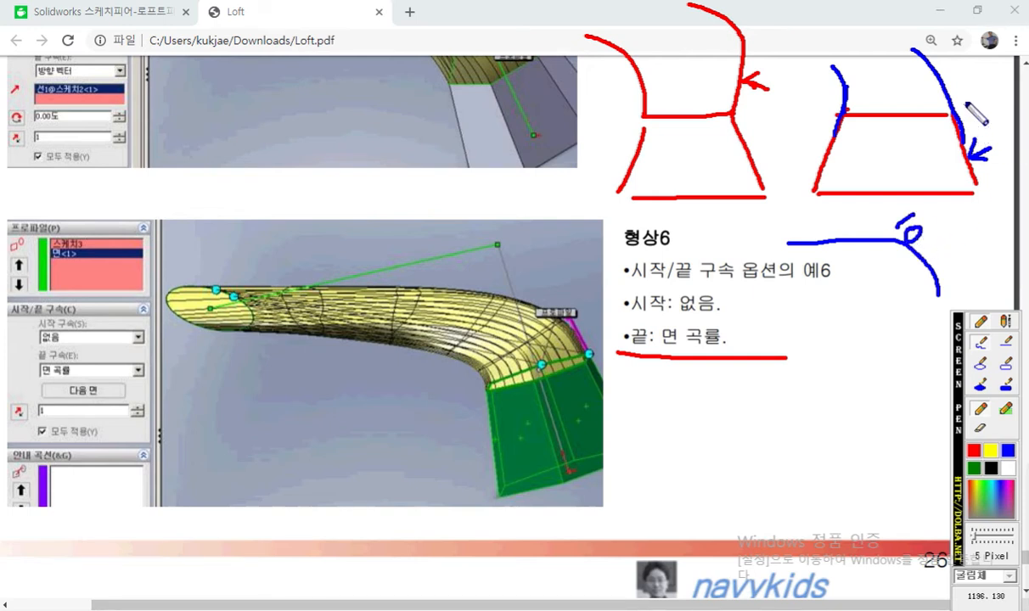
pyautogui.moveTo(959, 103)
pyautogui.mouseDown()
pyautogui.moveTo(982, 97)
pyautogui.moveTo(971, 108)
pyautogui.mouseUp()
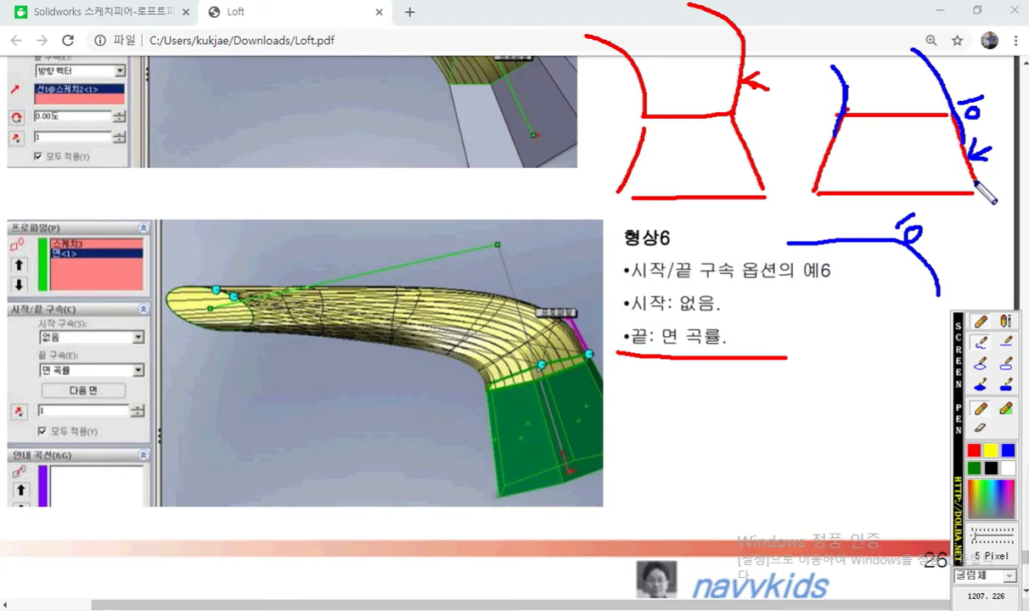
pyautogui.moveTo(700, 351)
pyautogui.mouseDown()
pyautogui.moveTo(667, 307)
pyautogui.moveTo(719, 348)
pyautogui.moveTo(712, 358)
pyautogui.mouseUp()
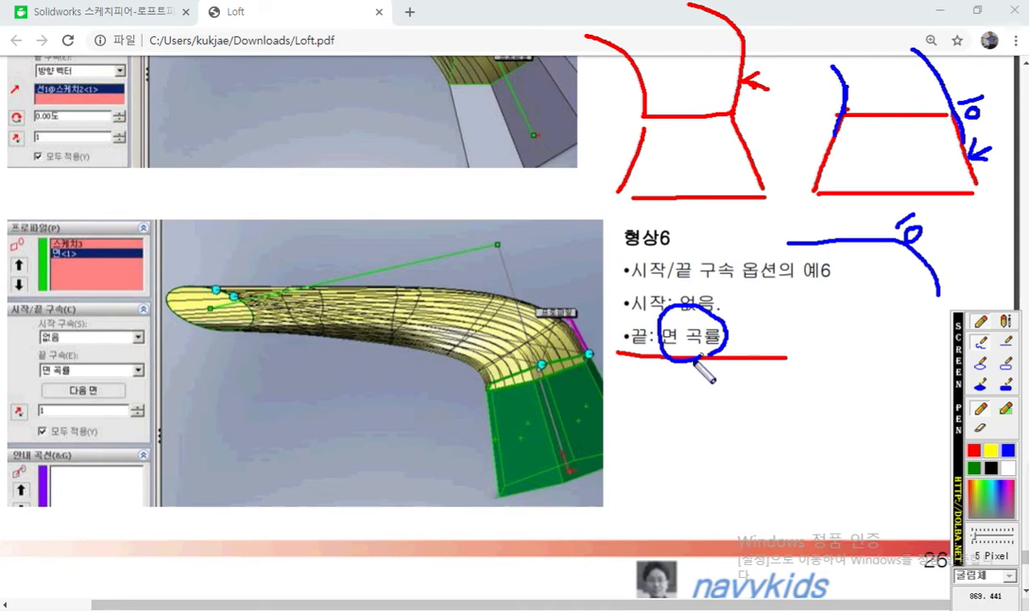
# Step: In the 형상6 picture, outline the green base's front side face in blue and hatch it, clearing the markup when done
pyautogui.moveTo(487, 392); pyautogui.dragTo(493, 445)
pyautogui.moveTo(487, 391)
pyautogui.mouseDown()
pyautogui.moveTo(509, 387)
pyautogui.moveTo(543, 458)
pyautogui.moveTo(500, 491)
pyautogui.mouseUp()
pyautogui.moveTo(504, 397)
pyautogui.mouseDown()
pyautogui.moveTo(492, 429)
pyautogui.moveTo(514, 459)
pyautogui.moveTo(506, 475)
pyautogui.mouseUp()
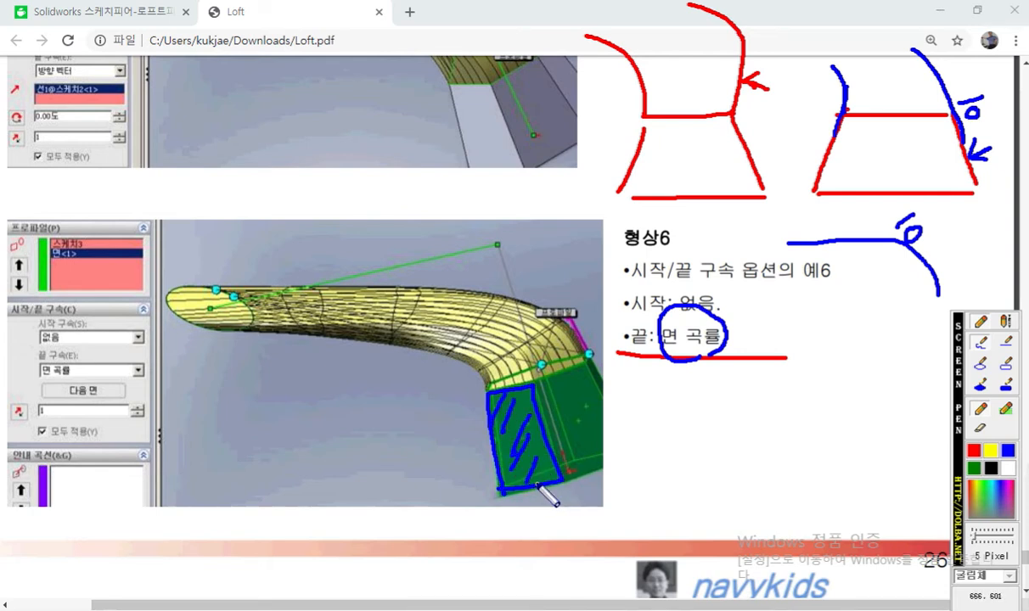
pyautogui.press('Escape')
# Step: Switch to SOLIDWORKS and set the loft's end constraint to 면 곡률
pyautogui.moveTo(573, 14); pyautogui.dragTo(1028, 116)
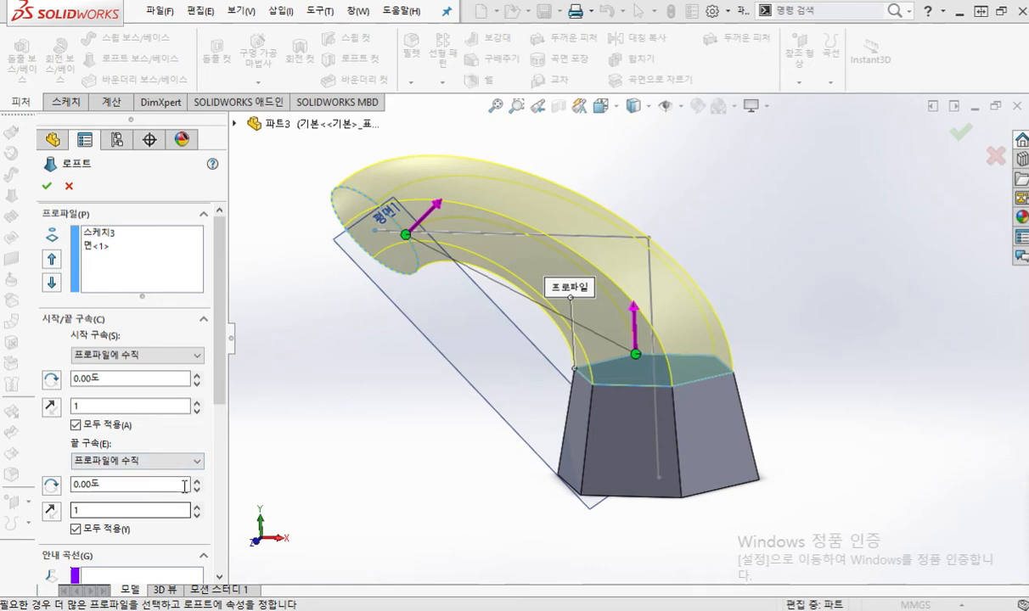
pyautogui.click(200, 462)
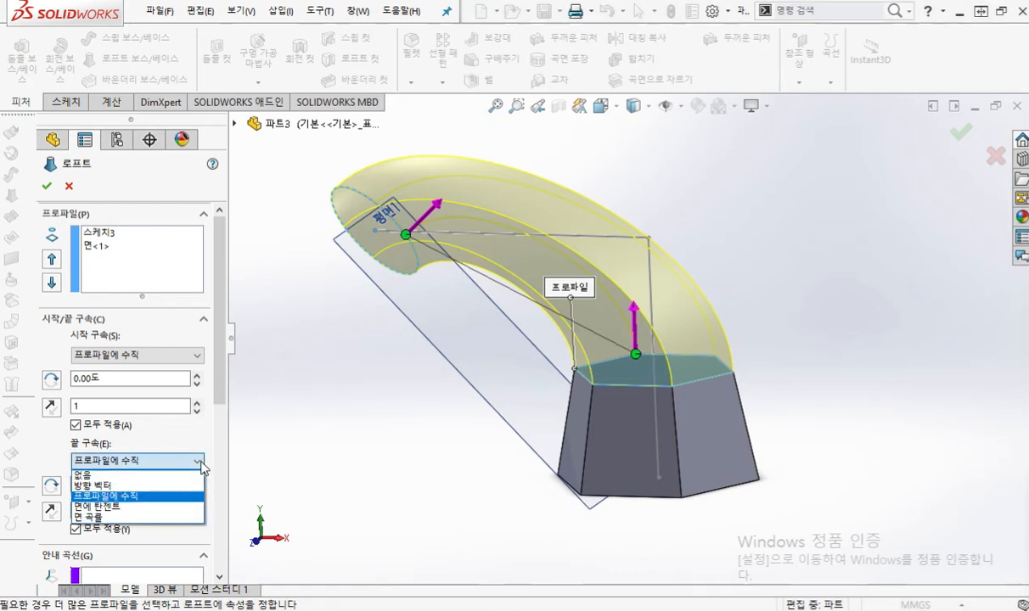
pyautogui.click(157, 518)
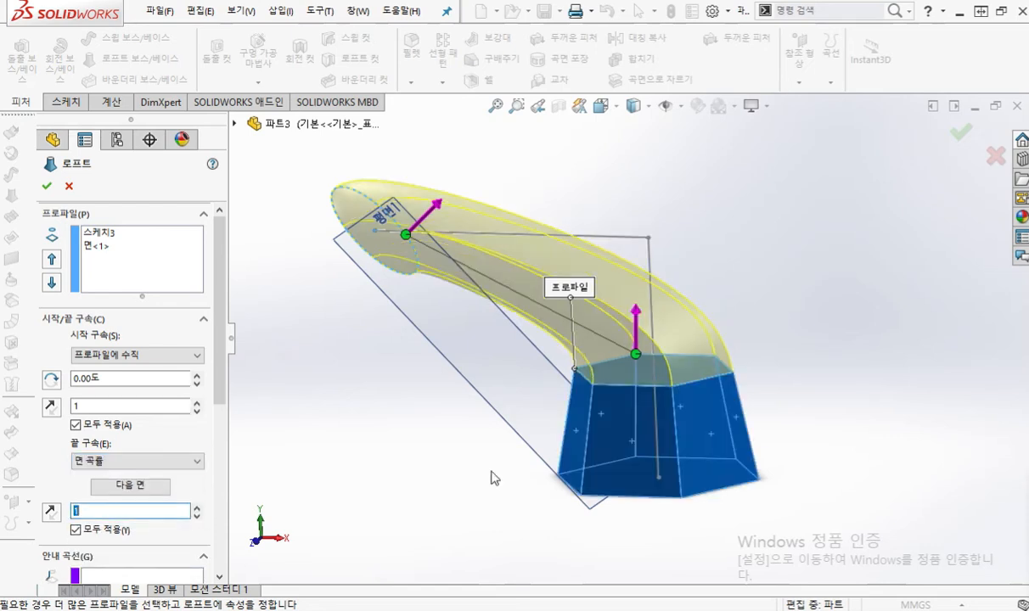
# Step: Trace the loft's outer edge in blue, running up from the tapered base's sloping side across the joint, and clear the markup
pyautogui.moveTo(798, 396); pyautogui.dragTo(853, 371, button='middle')
pyautogui.hotkey('ctrl', '1')
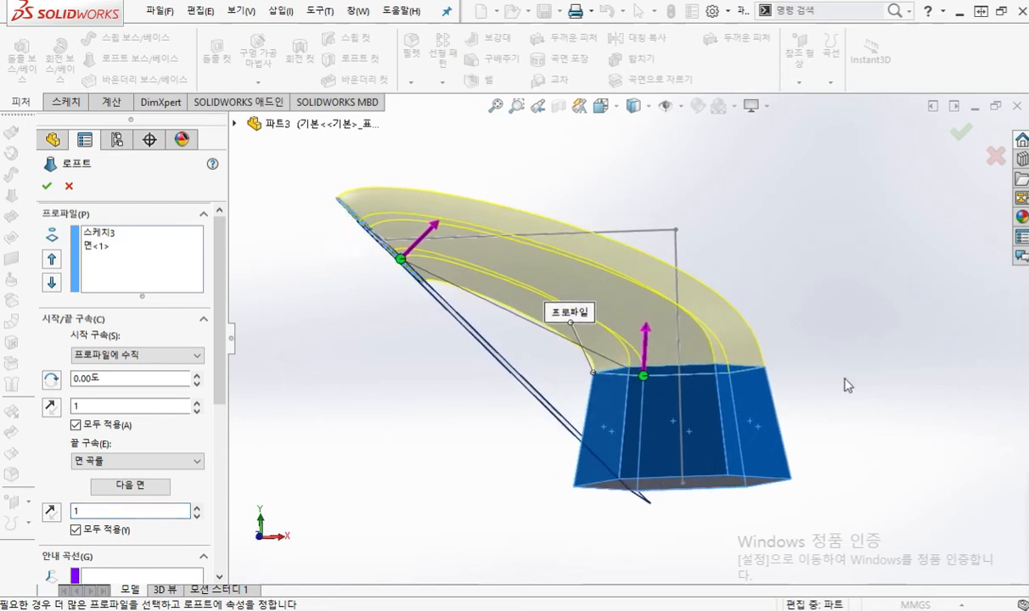
pyautogui.scroll(-4, 783, 331)
pyautogui.keyDown('ctrl'); pyautogui.moveTo(893, 416); pyautogui.dragTo(905, 370, button='middle'); pyautogui.keyUp('ctrl')
pyautogui.press('F12')
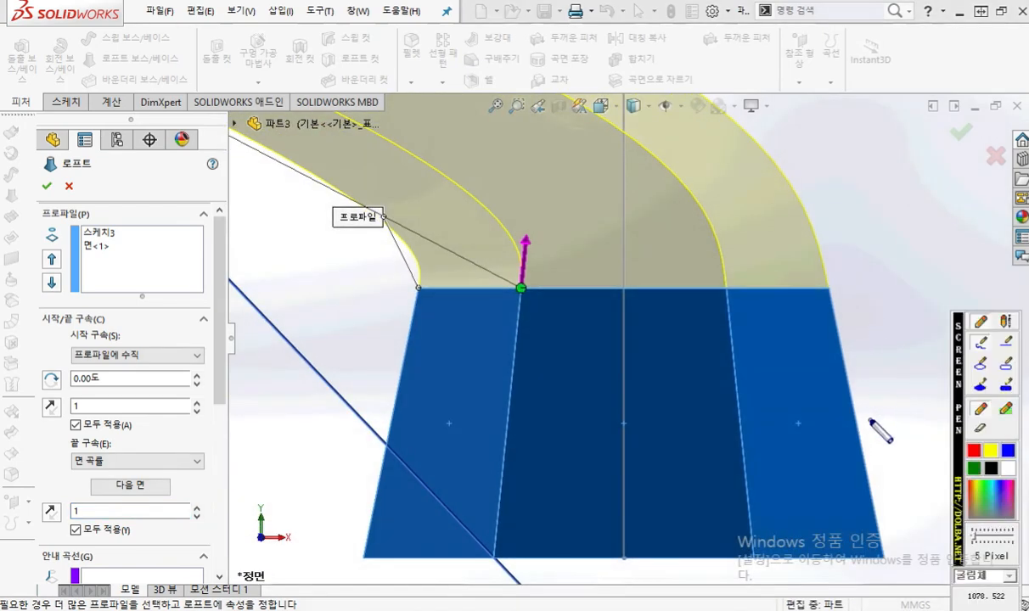
pyautogui.moveTo(867, 460)
pyautogui.mouseDown()
pyautogui.moveTo(820, 249)
pyautogui.moveTo(772, 157)
pyautogui.moveTo(744, 134)
pyautogui.mouseUp()
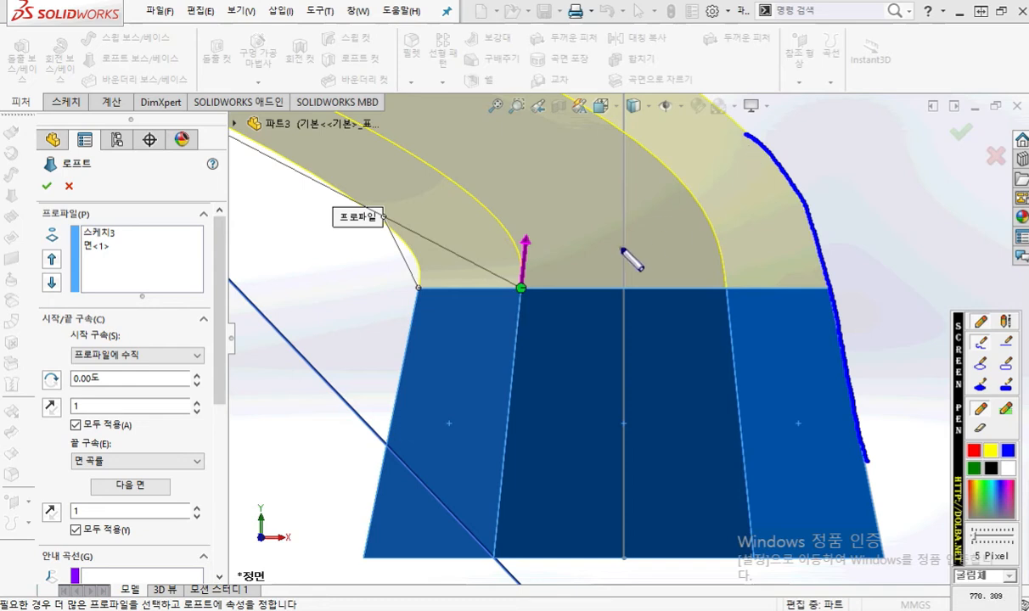
pyautogui.press('Escape')
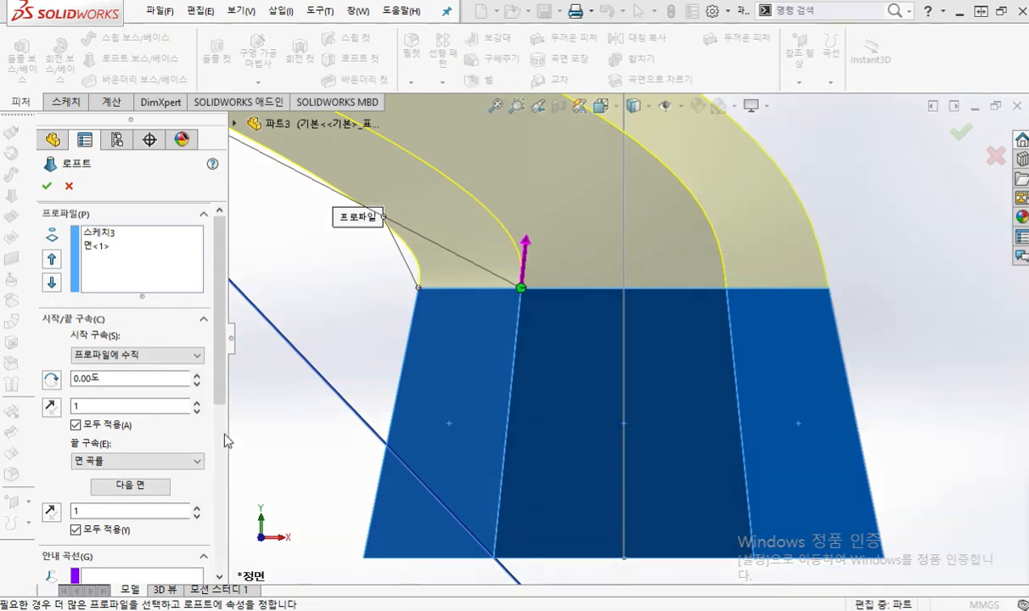
# Step: Try the loft's end constraint as 면에 탄젠트 and trace its outer edge above the joint in blue, clearing the markup
pyautogui.moveTo(220, 380); pyautogui.dragTo(222, 458)
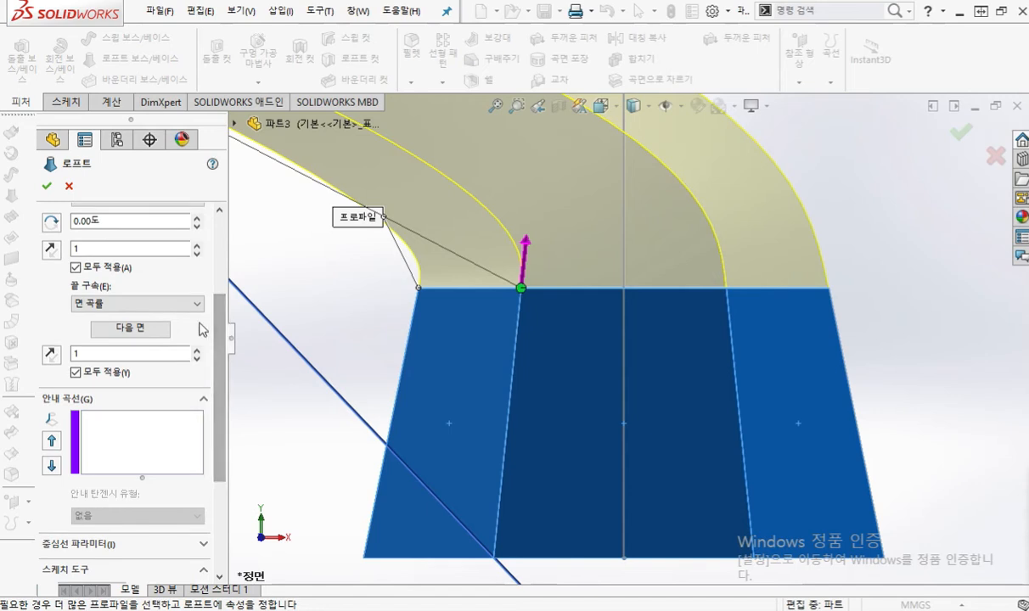
pyautogui.click(197, 304)
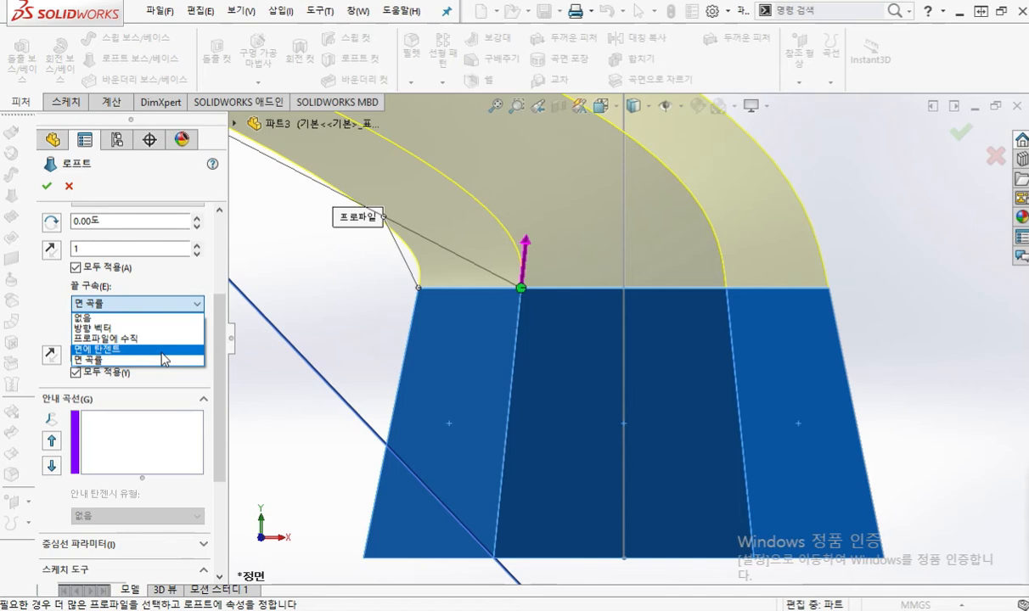
pyautogui.click(161, 349)
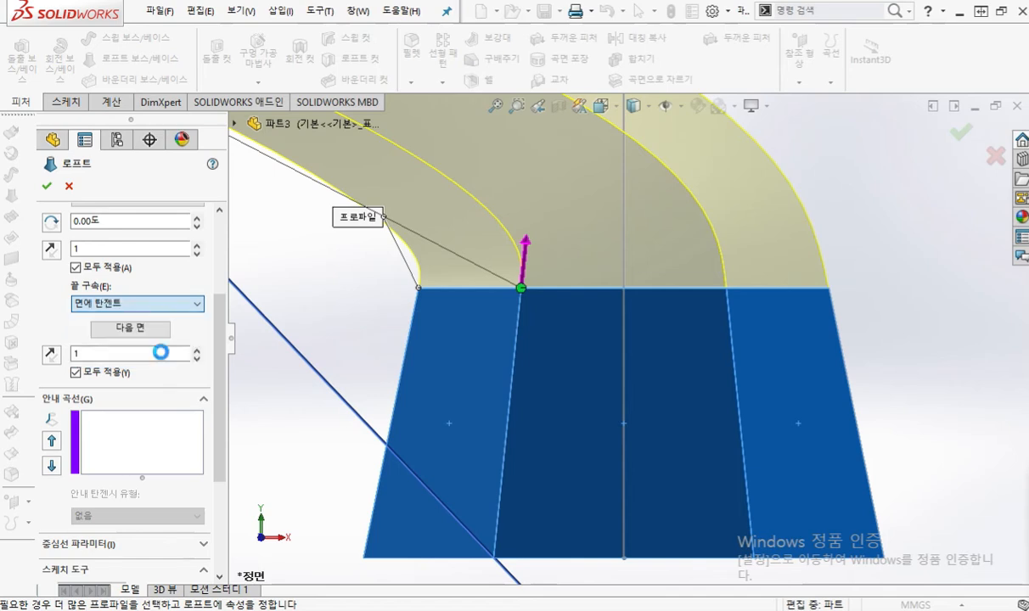
pyautogui.click(161, 353)
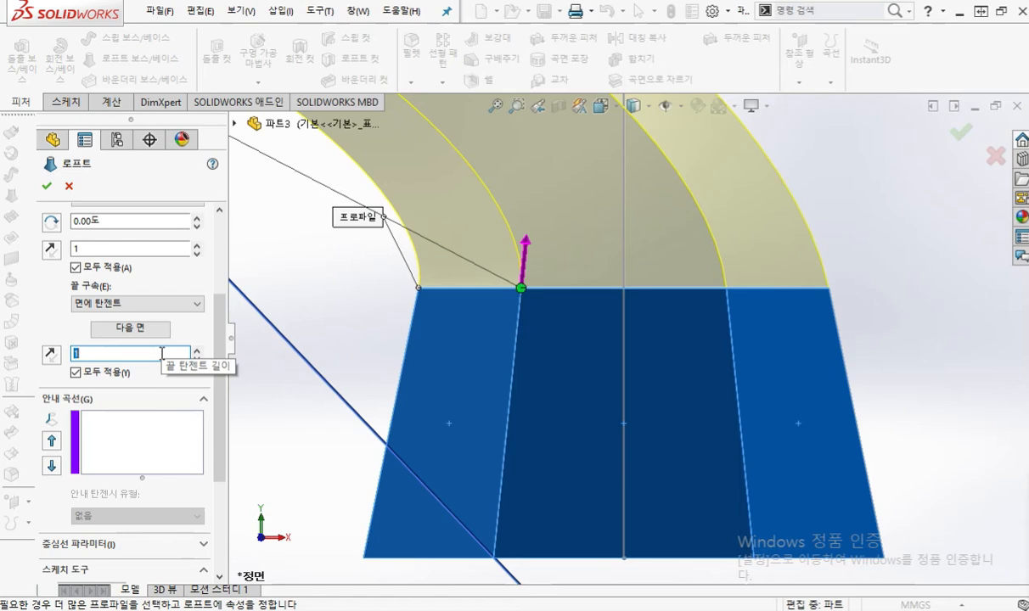
pyautogui.press('F12')
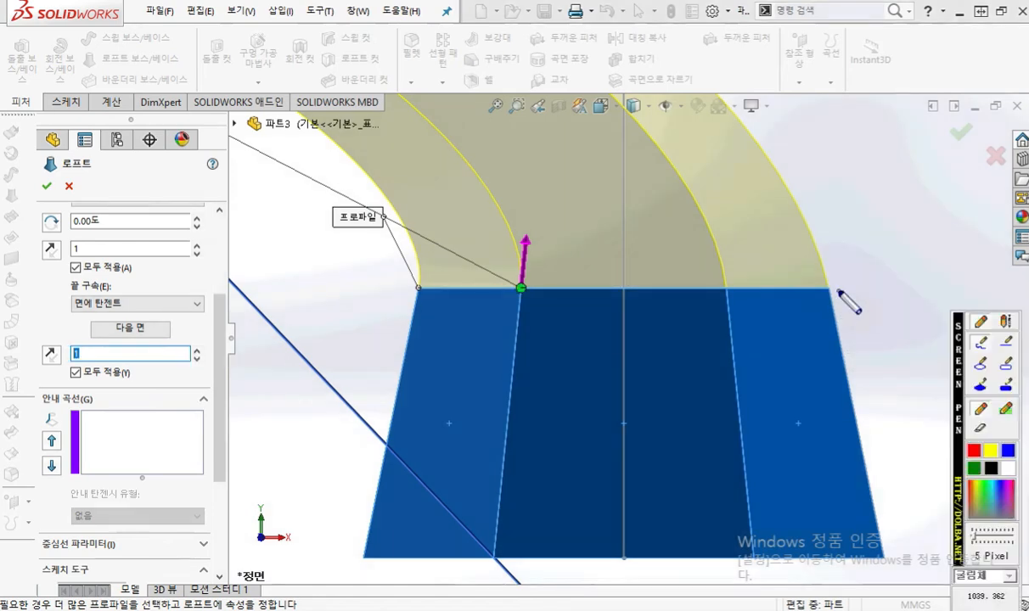
pyautogui.moveTo(837, 293)
pyautogui.mouseDown()
pyautogui.moveTo(778, 156)
pyautogui.moveTo(712, 74)
pyautogui.mouseUp()
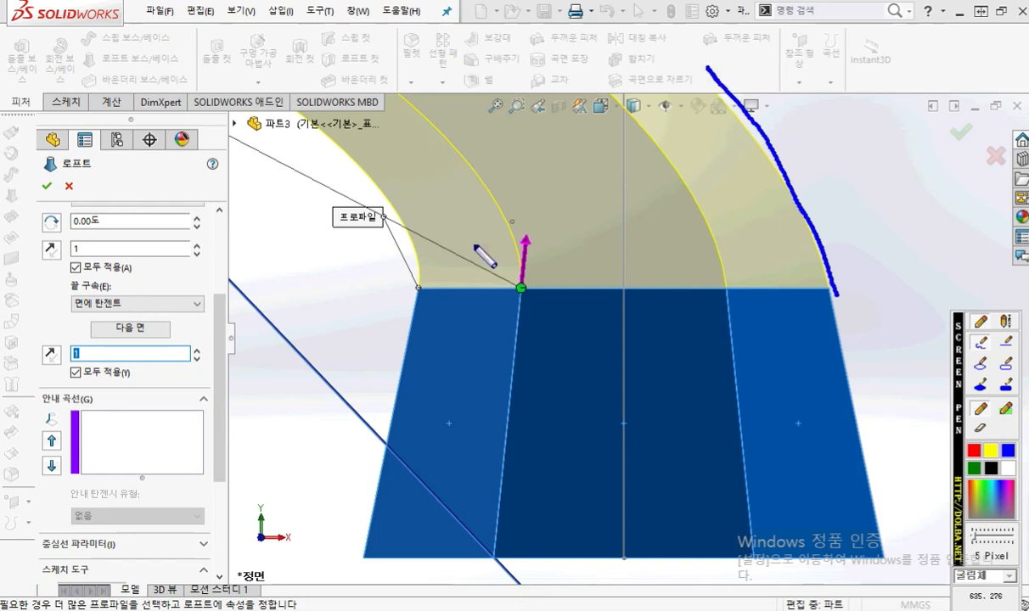
pyautogui.press('F12')
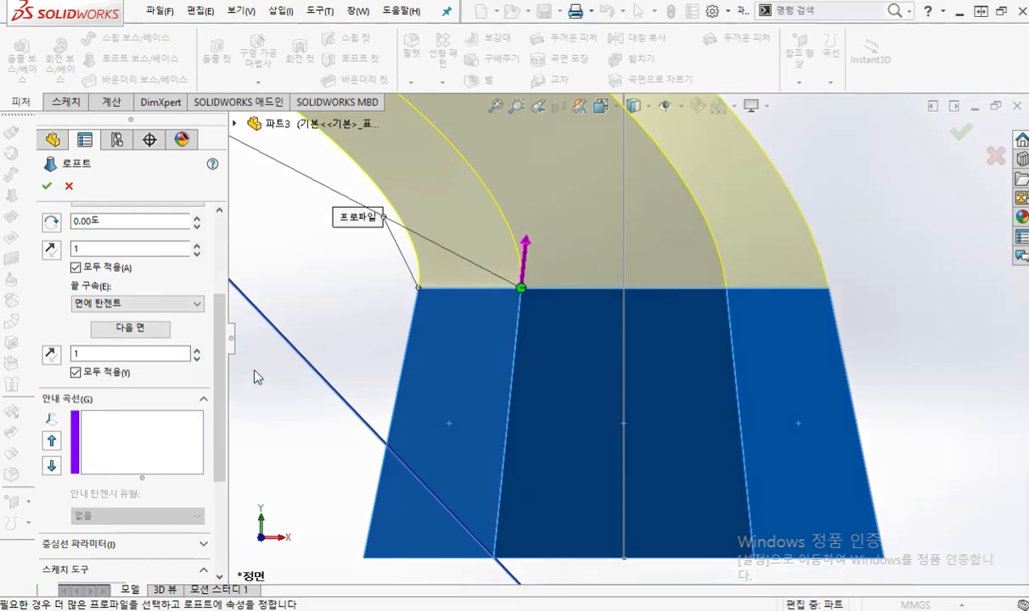
# Step: Set the loft's end constraint to 면 곡률 and mark the outer edge across the joint with a blue line
pyautogui.click(197, 305)
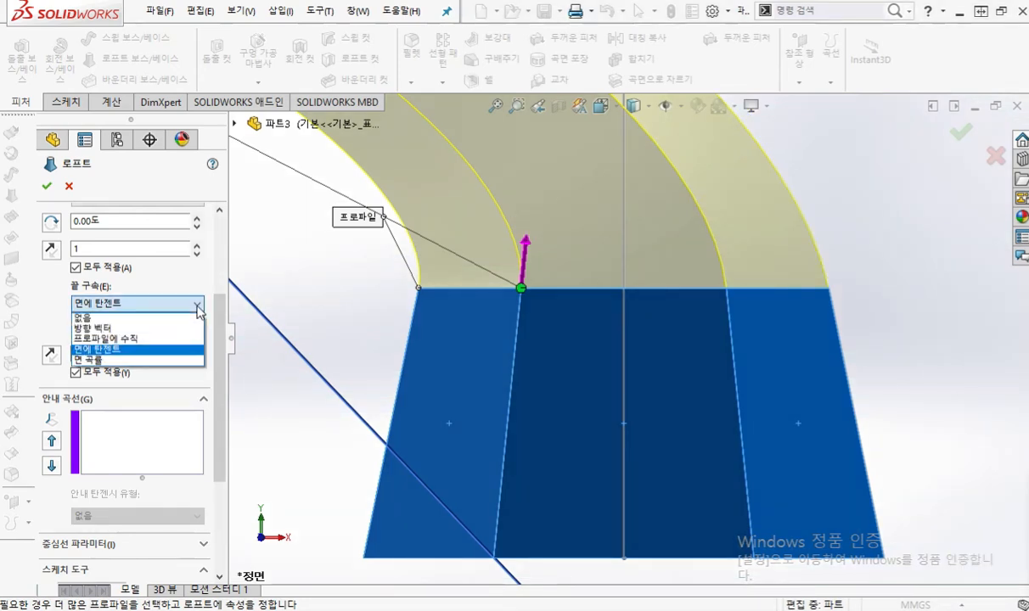
pyautogui.click(159, 360)
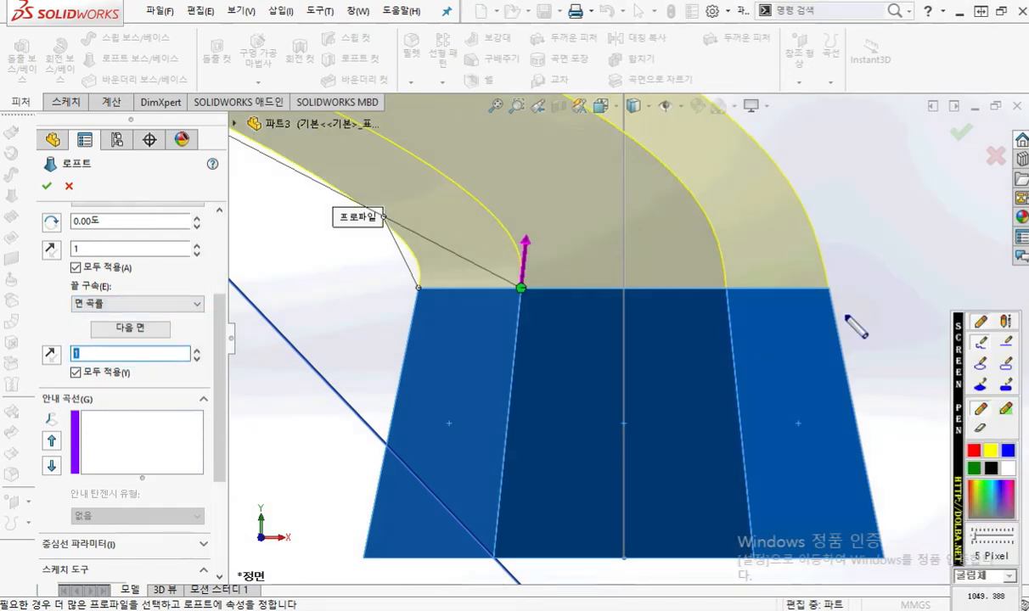
pyautogui.moveTo(841, 316)
pyautogui.mouseDown()
pyautogui.moveTo(824, 284)
pyautogui.moveTo(809, 205)
pyautogui.mouseUp()
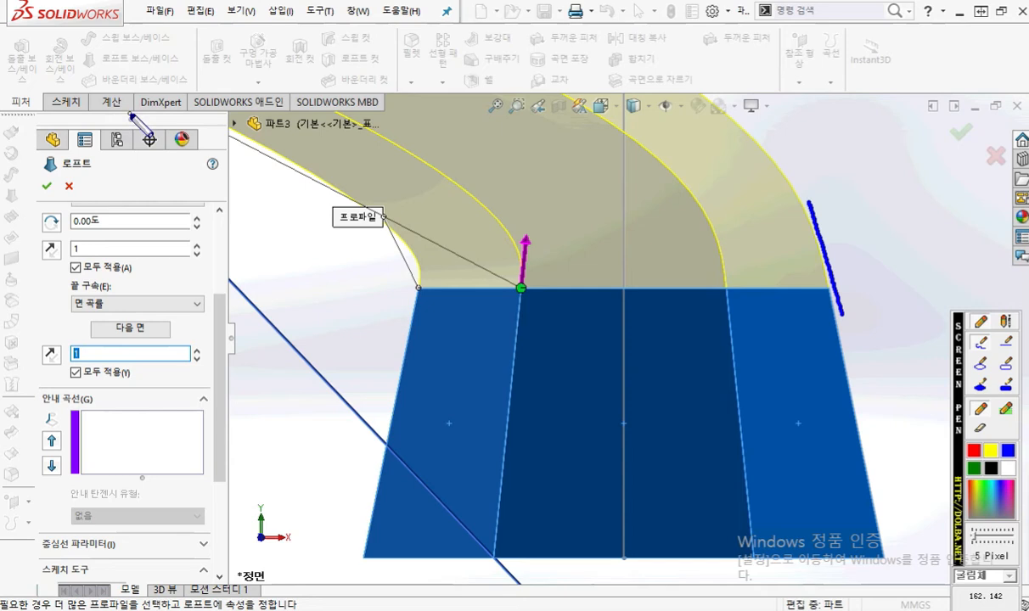
# Step: Circle 계산 in blue and handwrite a short Korean note over the end constraint settings, clearing the markup when done
pyautogui.moveTo(131, 115)
pyautogui.mouseDown()
pyautogui.moveTo(90, 97)
pyautogui.moveTo(131, 122)
pyautogui.mouseUp()
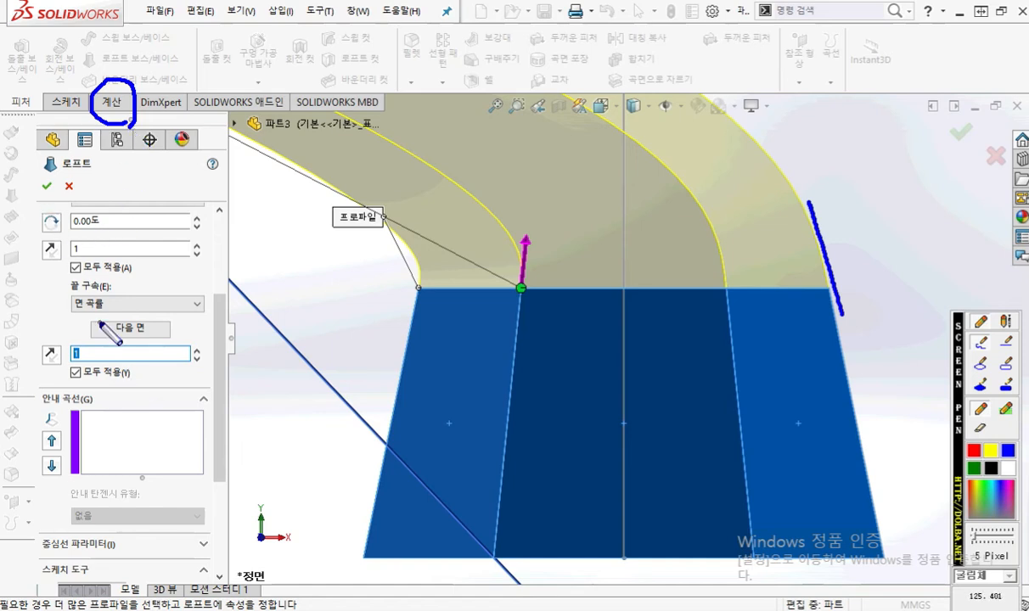
pyautogui.moveTo(125, 283)
pyautogui.mouseDown()
pyautogui.moveTo(122, 309)
pyautogui.moveTo(140, 296)
pyautogui.moveTo(134, 309)
pyautogui.moveTo(147, 307)
pyautogui.mouseUp()
pyautogui.moveTo(147, 296); pyautogui.dragTo(159, 306)
pyautogui.moveTo(146, 311); pyautogui.dragTo(158, 322)
pyautogui.click(172, 305)
pyautogui.moveTo(185, 277)
pyautogui.mouseDown()
pyautogui.moveTo(207, 279)
pyautogui.moveTo(209, 296)
pyautogui.moveTo(223, 298)
pyautogui.moveTo(218, 329)
pyautogui.mouseUp()
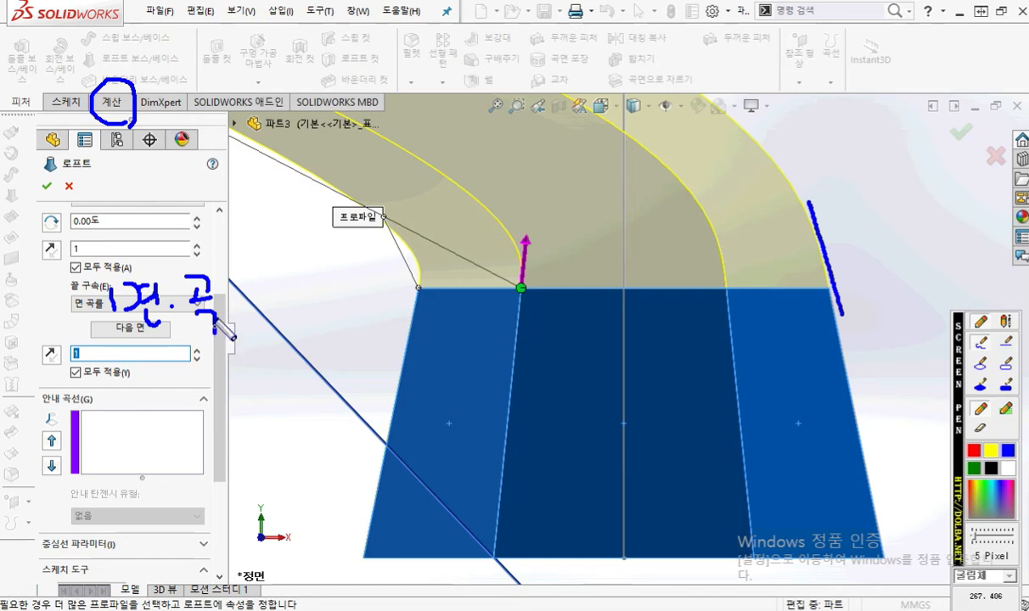
pyautogui.press('Escape')
# Step: Accept the loft and show the finished part in isometric view
pyautogui.click(47, 187)
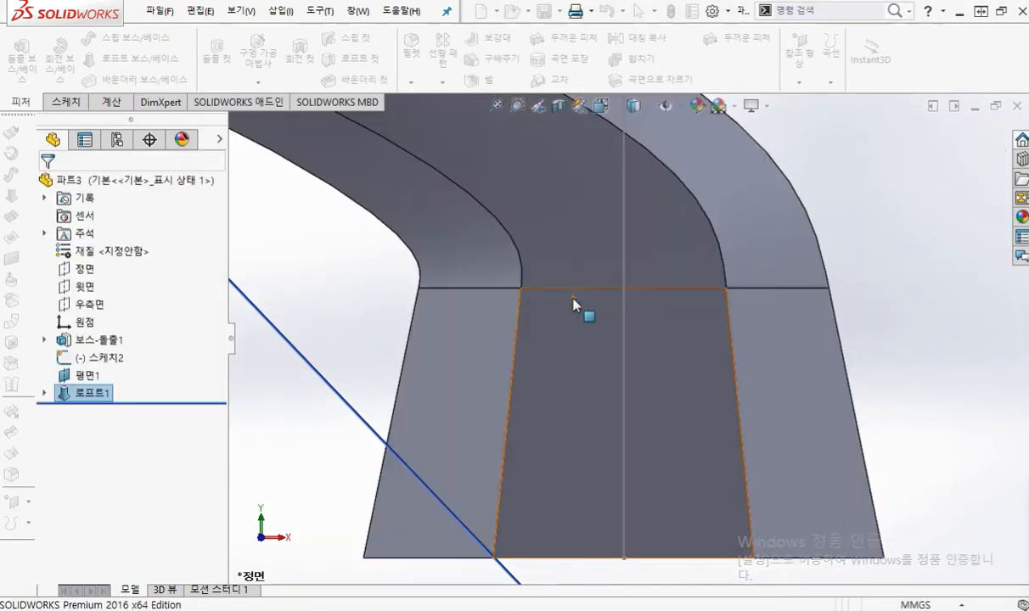
pyautogui.scroll(2, 751, 257)
pyautogui.keyDown('ctrl'); pyautogui.moveTo(714, 219); pyautogui.dragTo(769, 328, button='middle'); pyautogui.keyUp('ctrl')
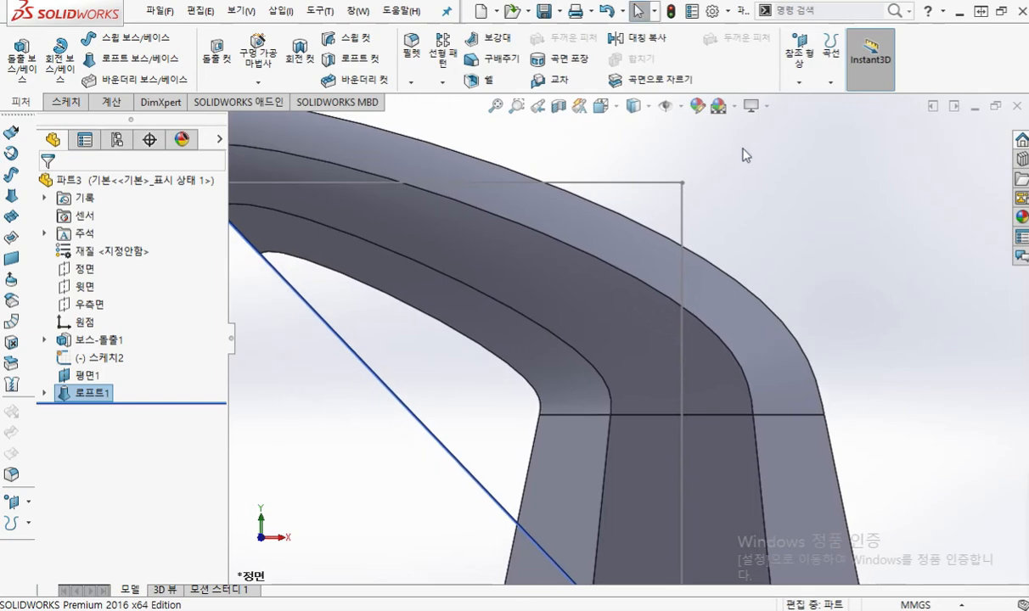
pyautogui.click(677, 106)
pyautogui.click(604, 107)
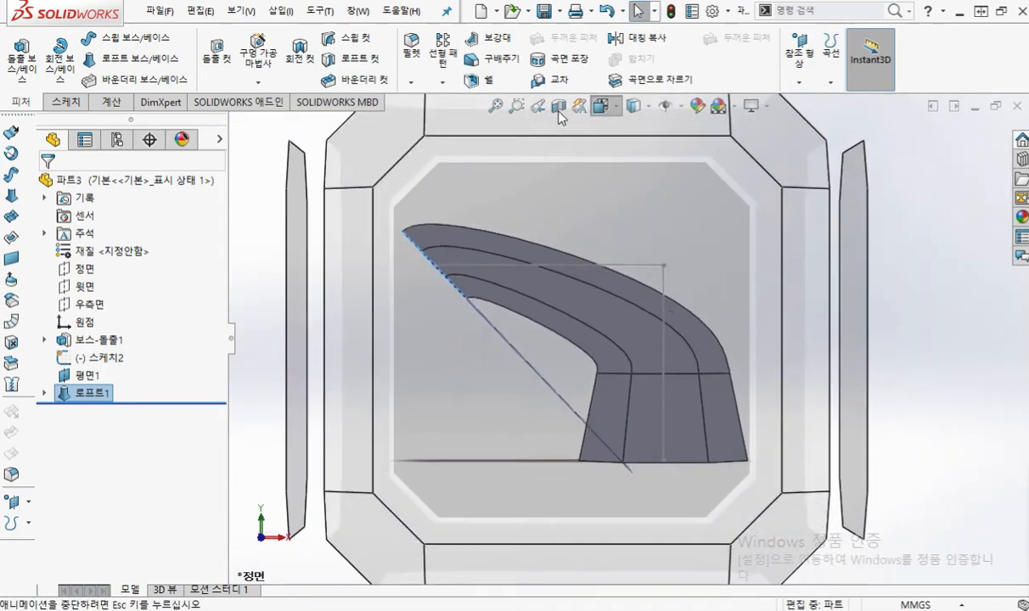
pyautogui.click(727, 108)
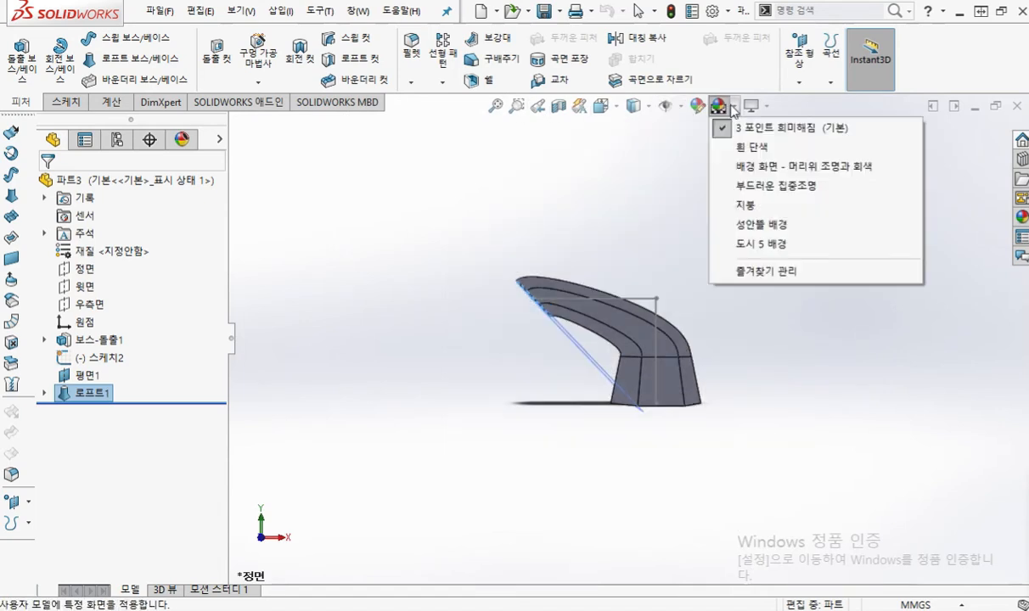
pyautogui.click(704, 111)
pyautogui.click(678, 107)
pyautogui.click(437, 200)
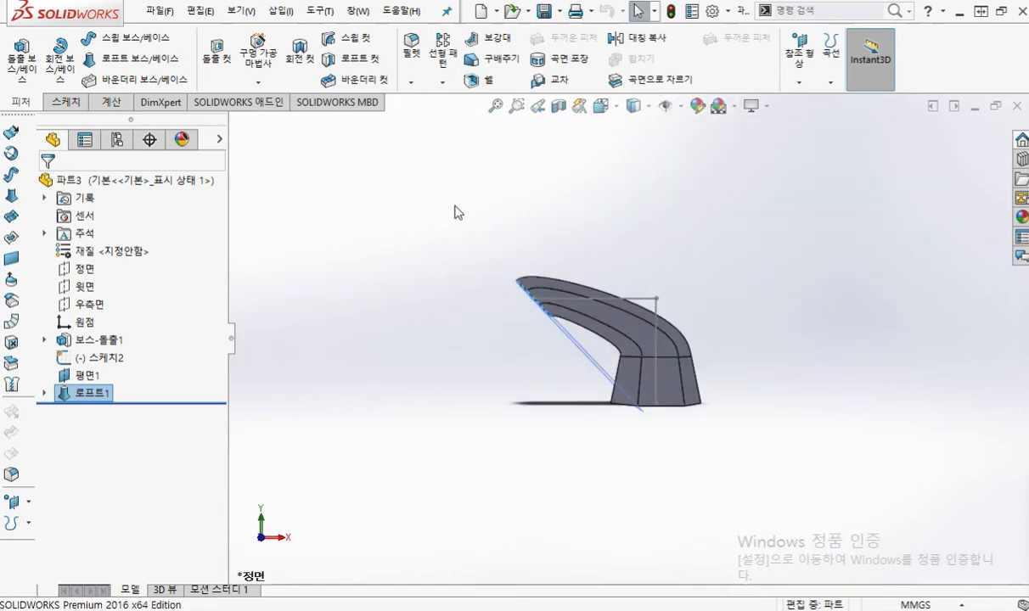
pyautogui.click(682, 238)
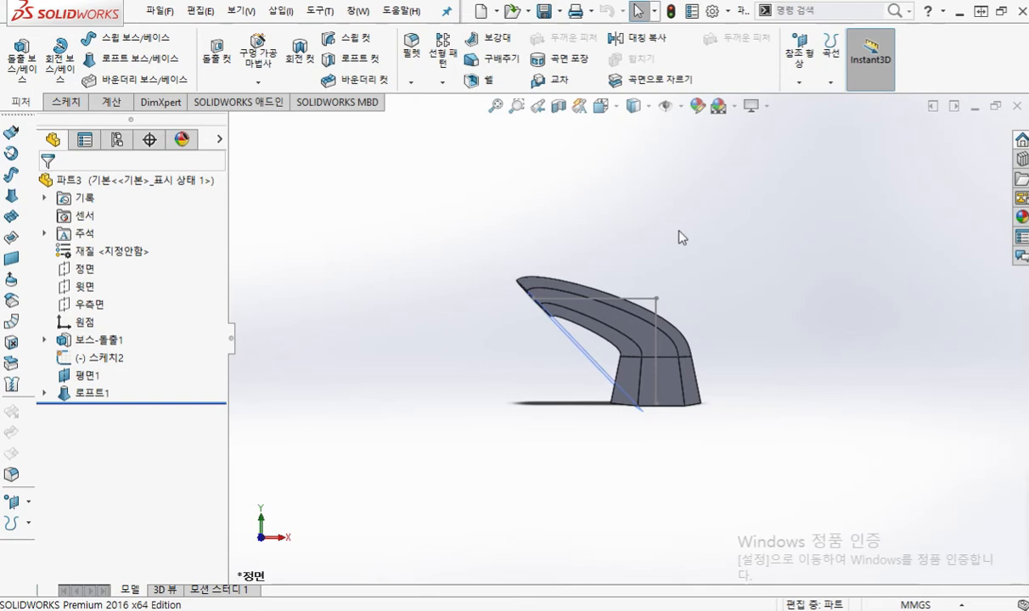
pyautogui.hotkey('ctrl', '7')
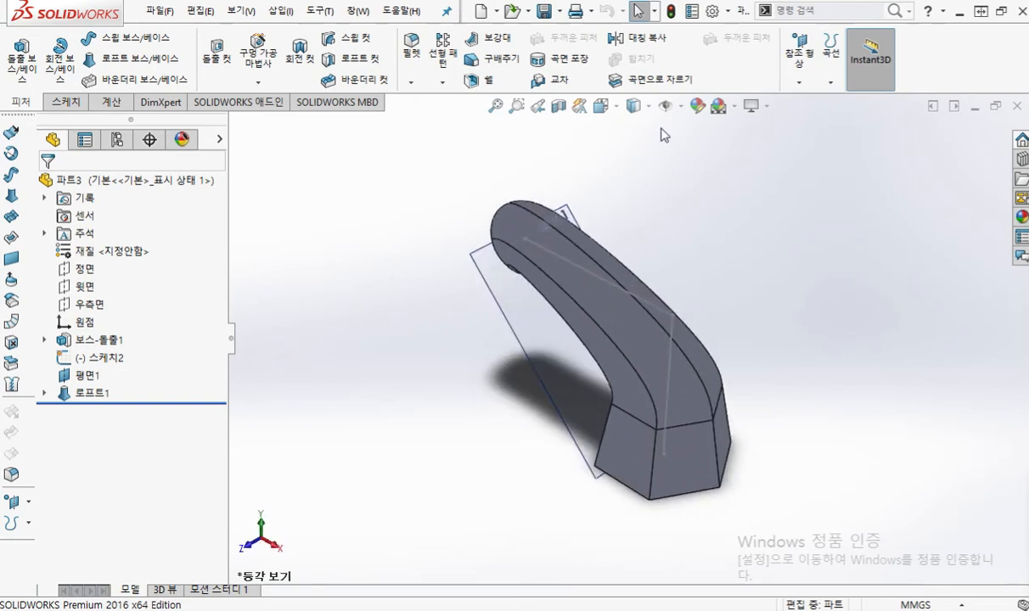
# Step: Bring up the 계산 tools, circle 계산, 얼룩 줄 and 곡률 in blue with an arrow at 얼룩 줄, and clear the markup
pyautogui.click(735, 107)
pyautogui.click(494, 143)
pyautogui.click(113, 102)
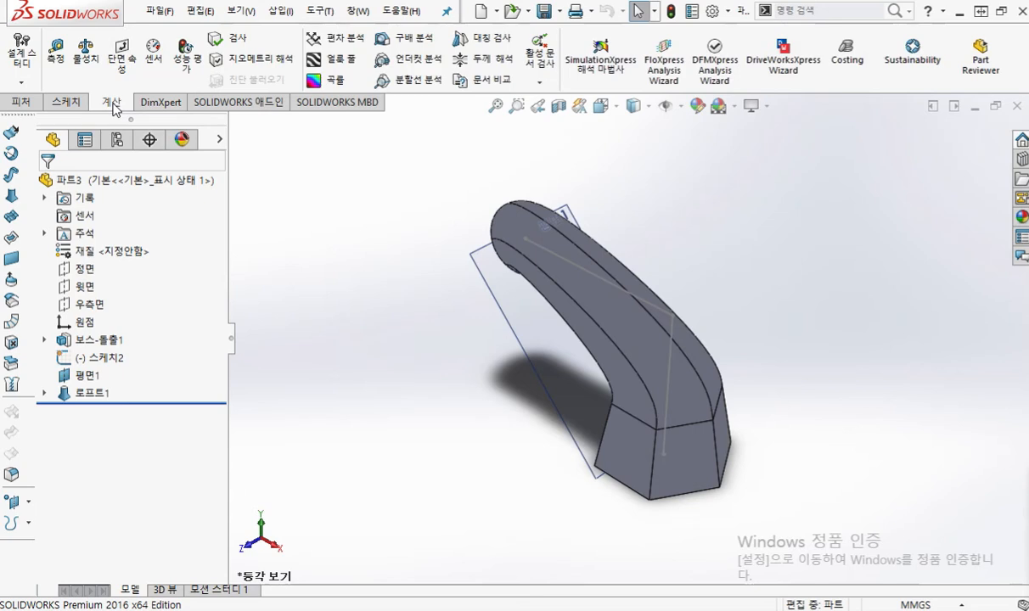
pyautogui.press('F12')
pyautogui.moveTo(133, 126)
pyautogui.mouseDown()
pyautogui.moveTo(107, 84)
pyautogui.moveTo(136, 133)
pyautogui.mouseUp()
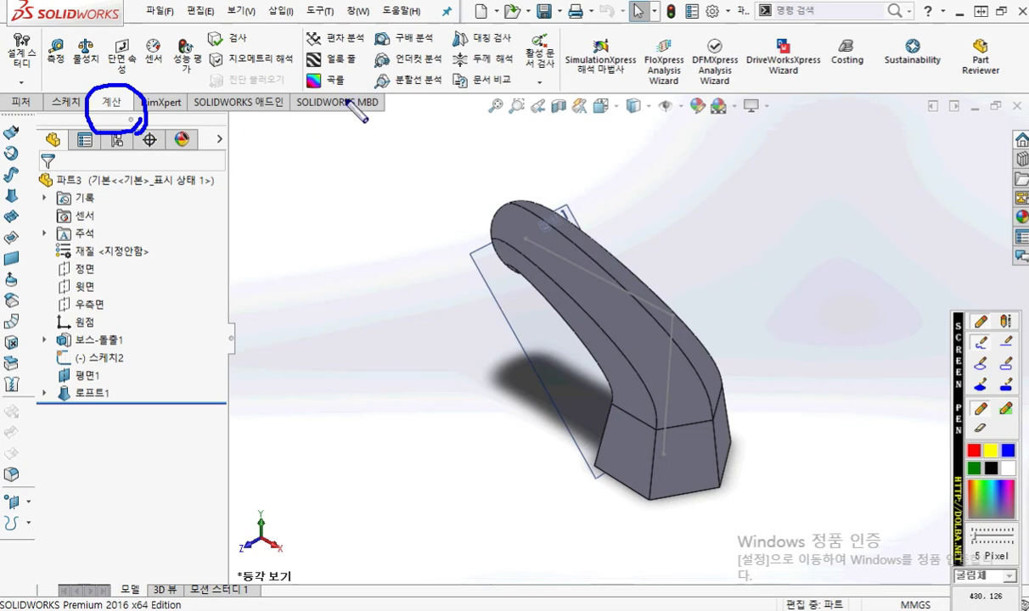
pyautogui.moveTo(371, 70)
pyautogui.mouseDown()
pyautogui.moveTo(296, 67)
pyautogui.moveTo(324, 46)
pyautogui.moveTo(371, 68)
pyautogui.mouseUp()
pyautogui.moveTo(311, 98)
pyautogui.mouseDown()
pyautogui.moveTo(299, 72)
pyautogui.moveTo(360, 82)
pyautogui.moveTo(362, 101)
pyautogui.mouseUp()
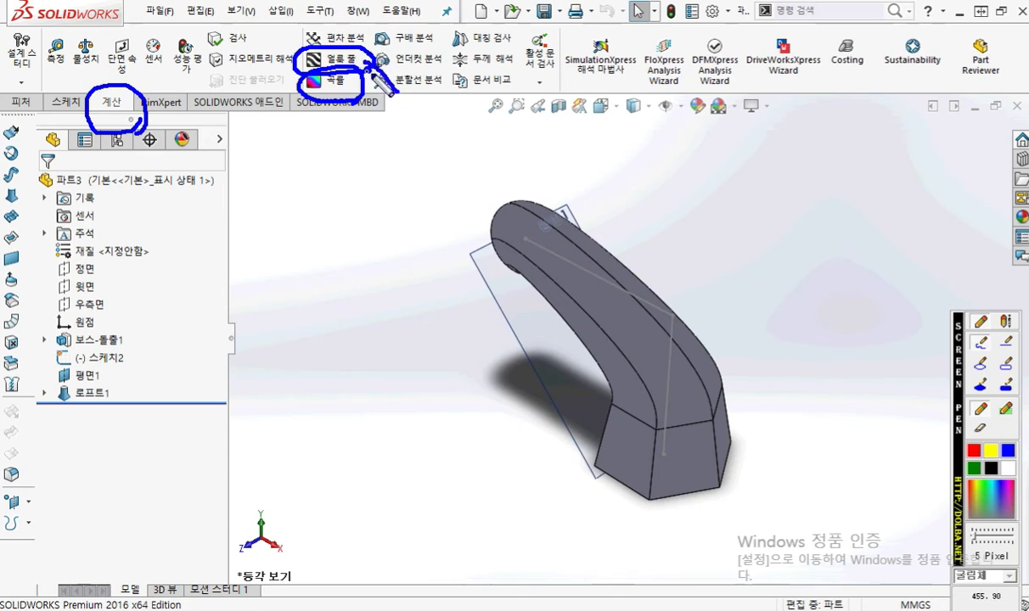
pyautogui.moveTo(396, 88); pyautogui.dragTo(408, 59)
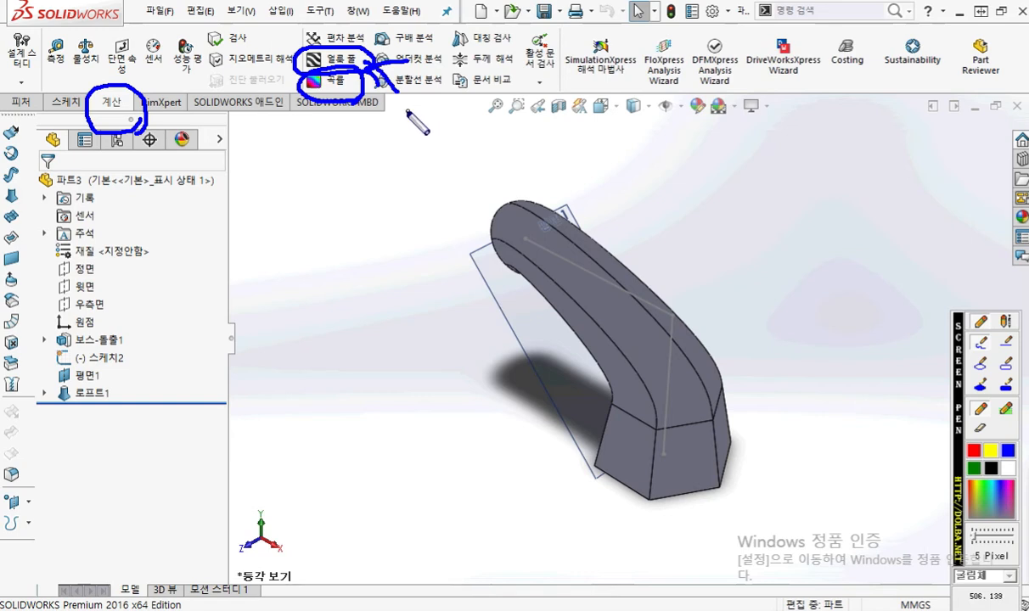
pyautogui.press('Escape')
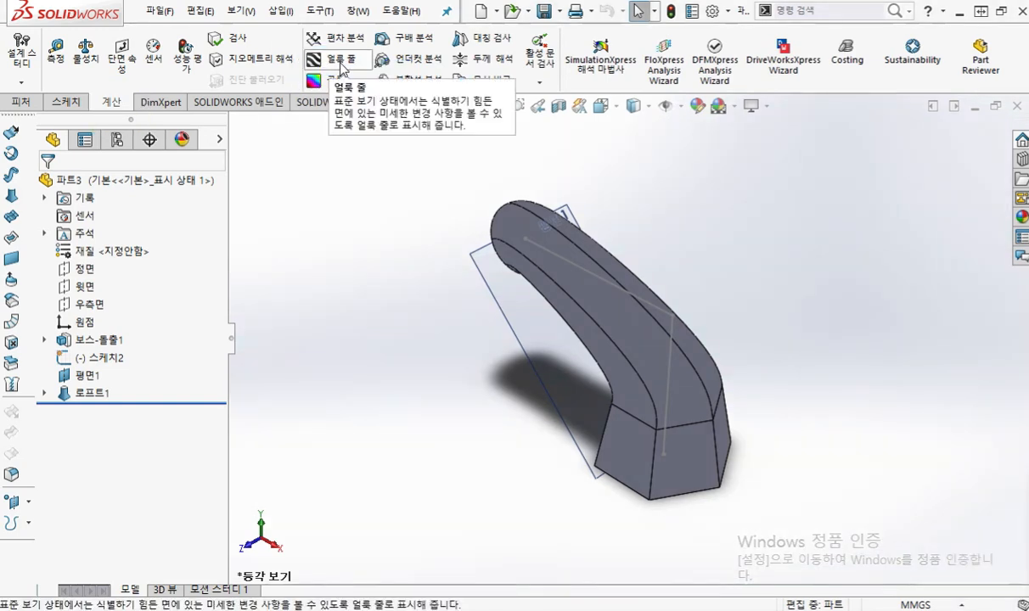
# Step: Display zebra stripes (얼룩 줄) on the part and examine their flow across the joint between loft and base
pyautogui.click(340, 61)
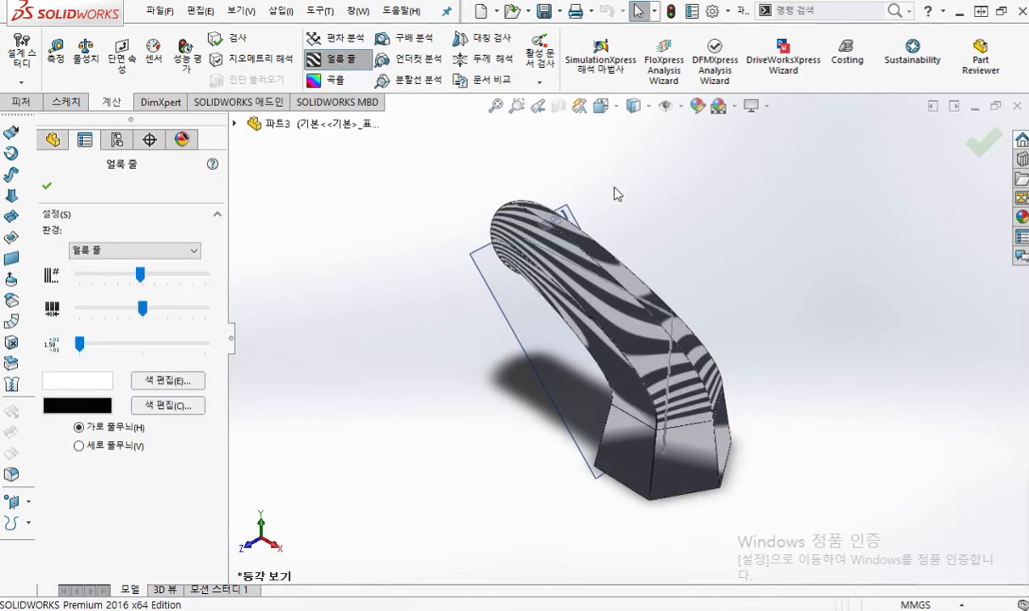
pyautogui.scroll(-3, 675, 314)
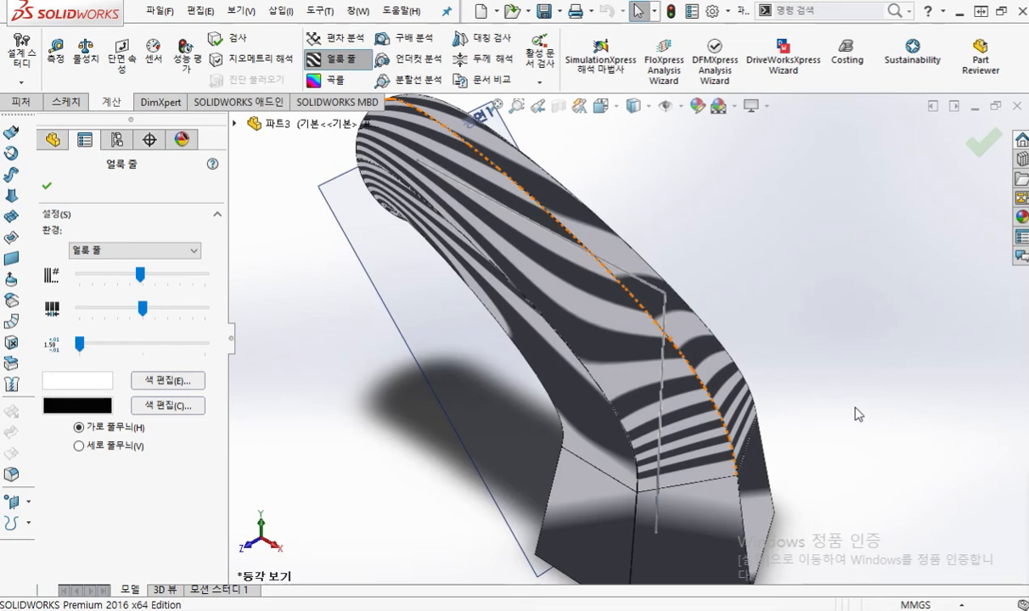
pyautogui.moveTo(848, 420); pyautogui.dragTo(802, 293, button='middle')
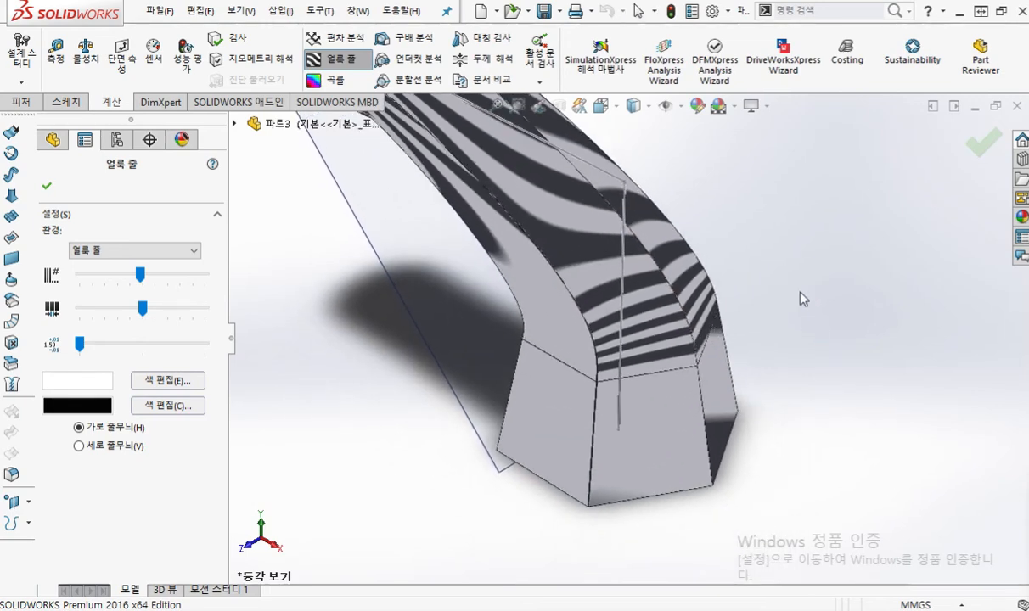
# Step: Trace in blue the loft's side edge and the zebra stripes meeting it from both sides, and clear the markup
pyautogui.moveTo(624, 222)
pyautogui.mouseDown()
pyautogui.moveTo(666, 271)
pyautogui.moveTo(695, 371)
pyautogui.mouseUp()
pyautogui.moveTo(713, 256); pyautogui.dragTo(684, 295)
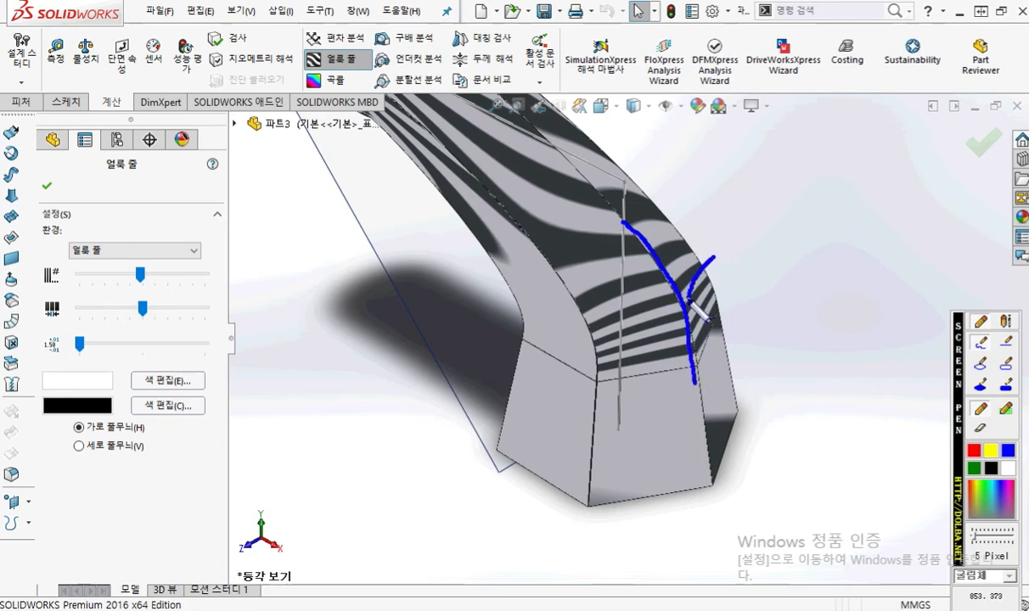
pyautogui.moveTo(616, 314); pyautogui.dragTo(683, 297)
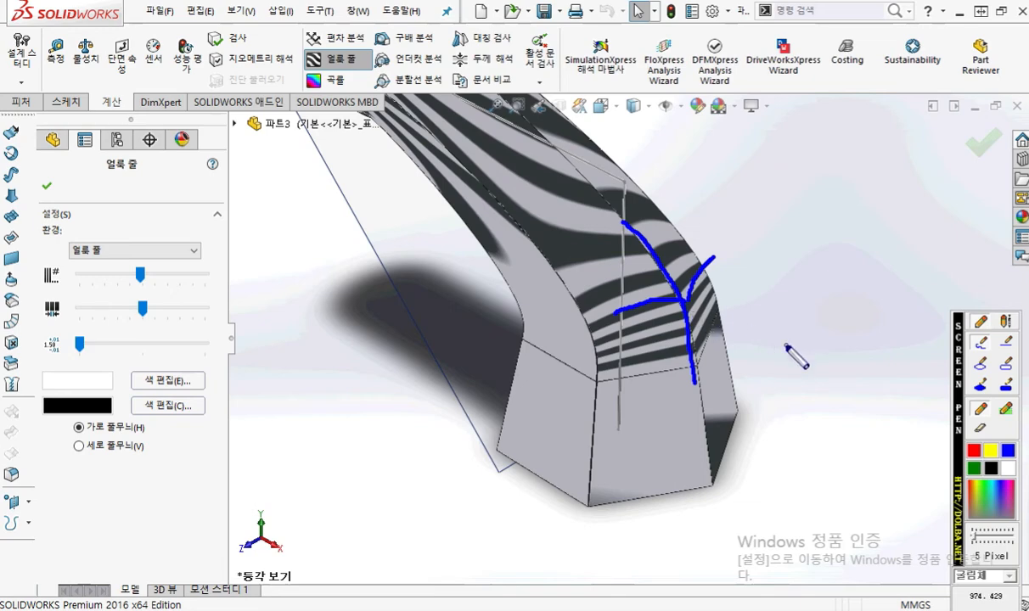
pyautogui.press('Escape')
# Step: Mark in blue how the zebra stripes cross the joint between loft and base, trace the joint and upper edge, and clear the markup
pyautogui.moveTo(698, 270)
pyautogui.mouseDown(button='middle')
pyautogui.moveTo(704, 360)
pyautogui.moveTo(776, 199)
pyautogui.moveTo(768, 306)
pyautogui.moveTo(769, 257)
pyautogui.moveTo(769, 289)
pyautogui.moveTo(774, 283)
pyautogui.moveTo(775, 293)
pyautogui.moveTo(789, 274)
pyautogui.moveTo(795, 301)
pyautogui.moveTo(789, 274)
pyautogui.moveTo(788, 286)
pyautogui.moveTo(807, 284)
pyautogui.mouseUp(button='middle')
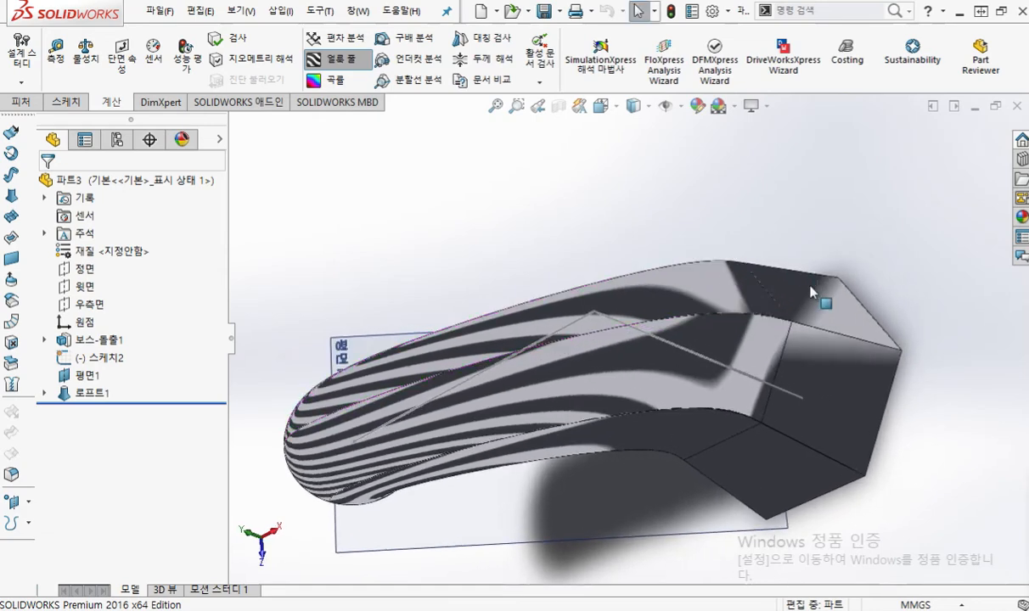
pyautogui.scroll(-5, 798, 352)
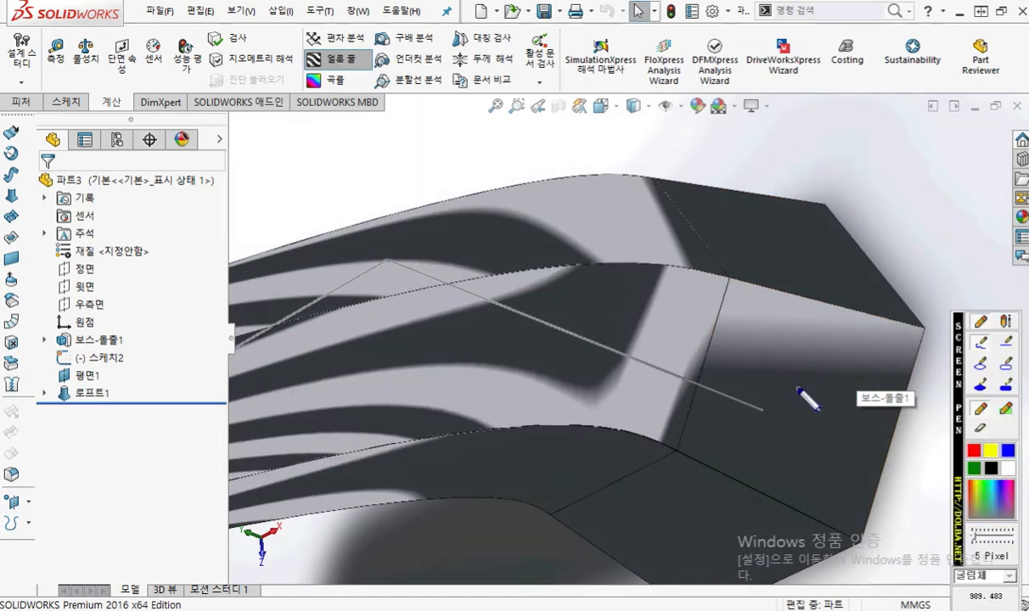
pyautogui.moveTo(657, 431)
pyautogui.mouseDown()
pyautogui.moveTo(701, 372)
pyautogui.moveTo(758, 351)
pyautogui.moveTo(779, 358)
pyautogui.mouseUp()
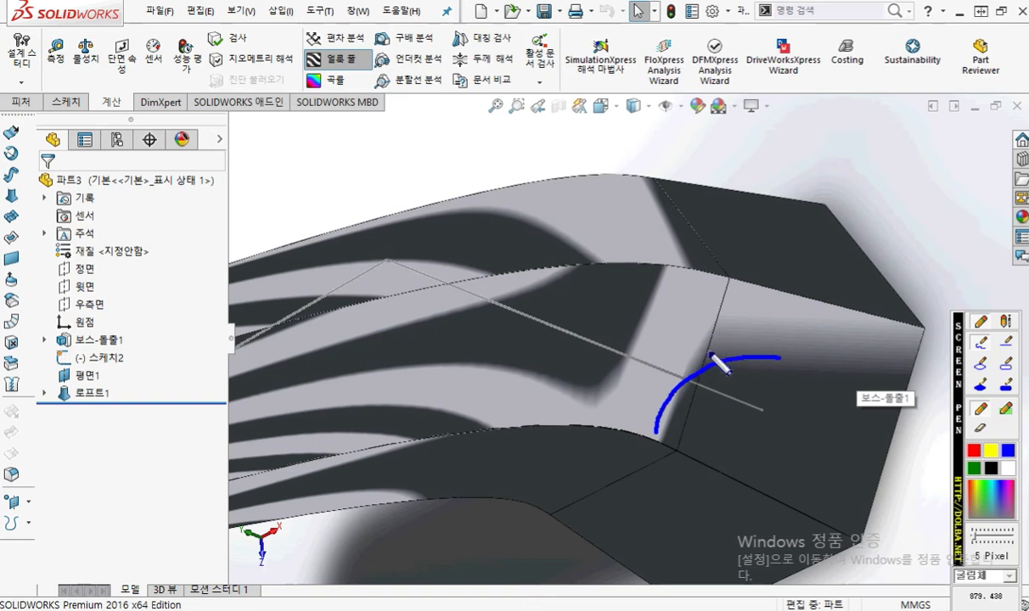
pyautogui.moveTo(691, 374)
pyautogui.mouseDown()
pyautogui.moveTo(696, 349)
pyautogui.moveTo(732, 360)
pyautogui.mouseUp()
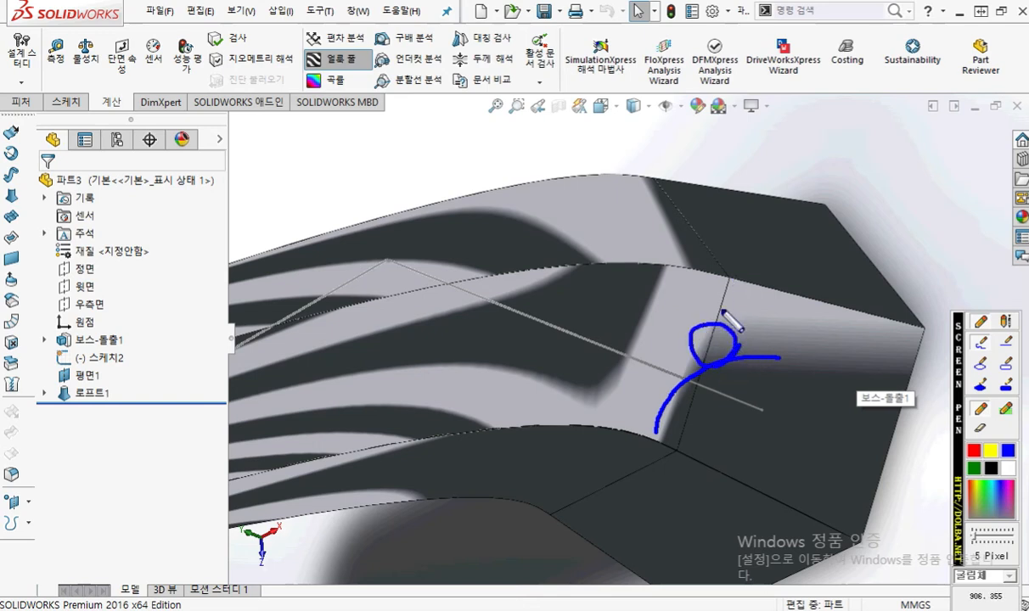
pyautogui.moveTo(735, 279); pyautogui.dragTo(680, 460)
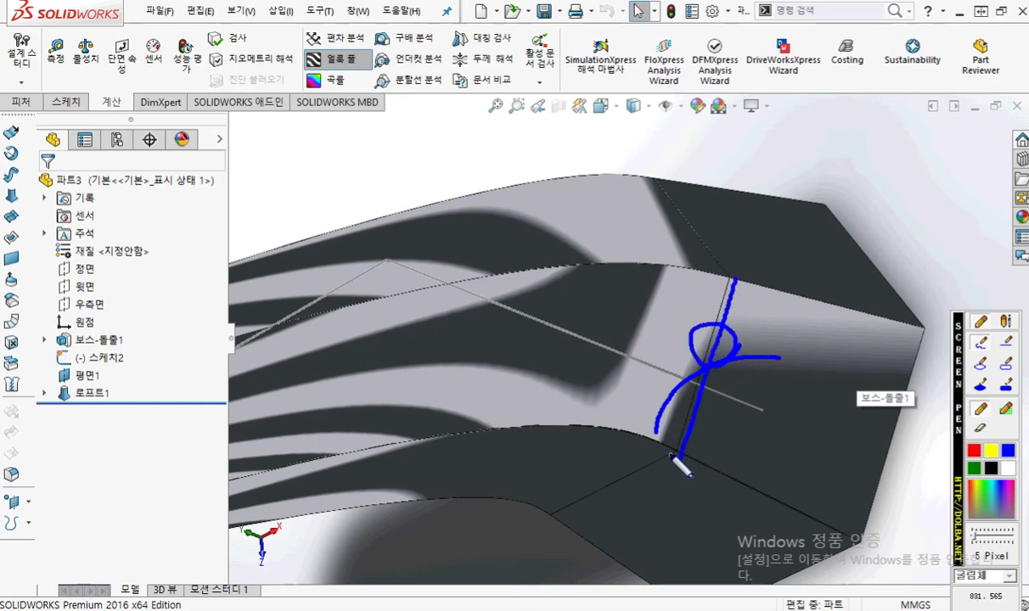
pyautogui.moveTo(654, 428)
pyautogui.mouseDown()
pyautogui.moveTo(686, 333)
pyautogui.moveTo(769, 348)
pyautogui.mouseUp()
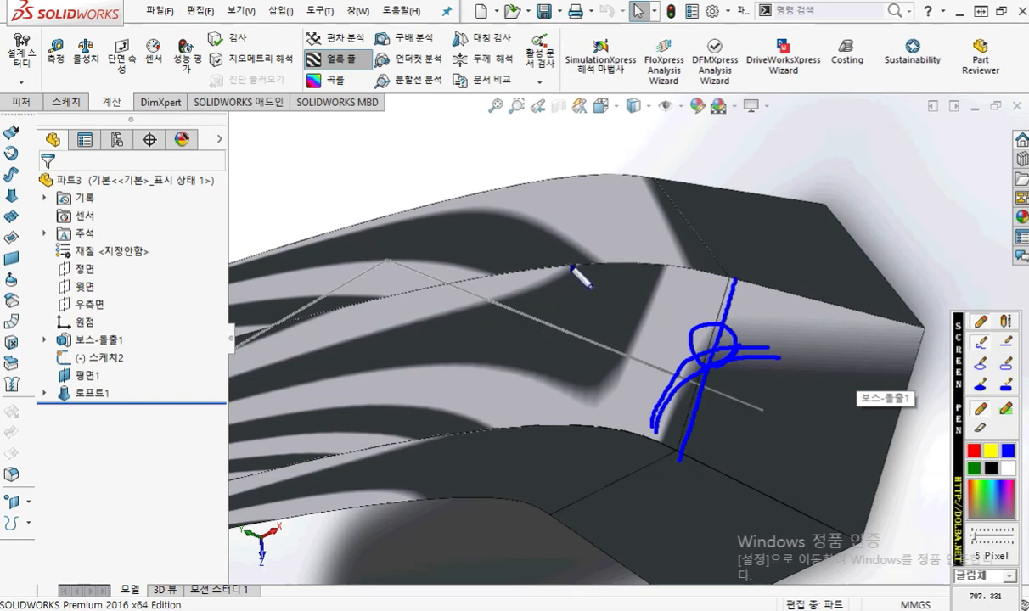
pyautogui.moveTo(556, 266)
pyautogui.mouseDown()
pyautogui.moveTo(663, 263)
pyautogui.moveTo(584, 266)
pyautogui.moveTo(636, 264)
pyautogui.mouseUp()
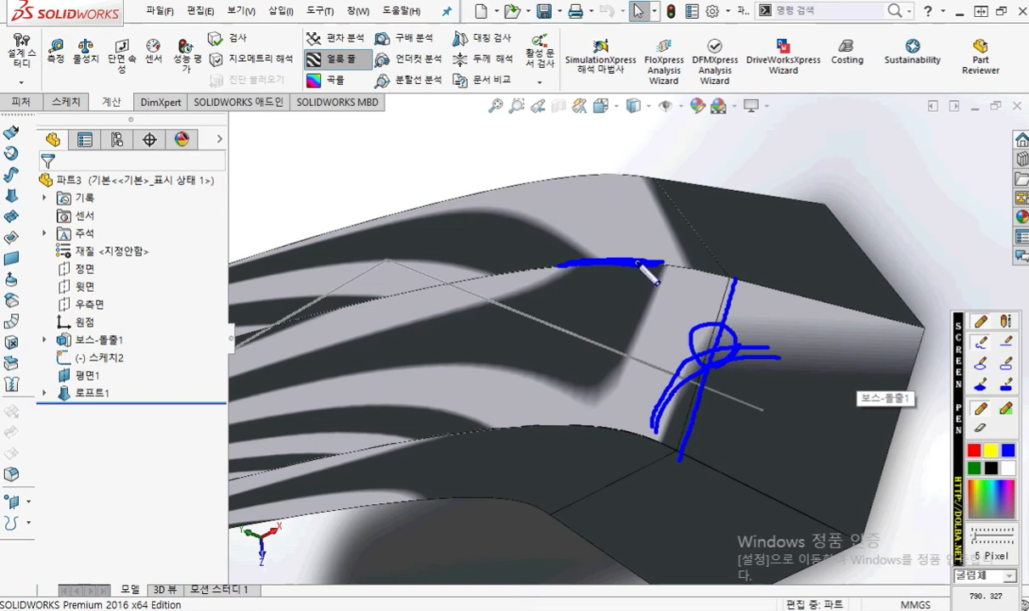
pyautogui.press('Escape')
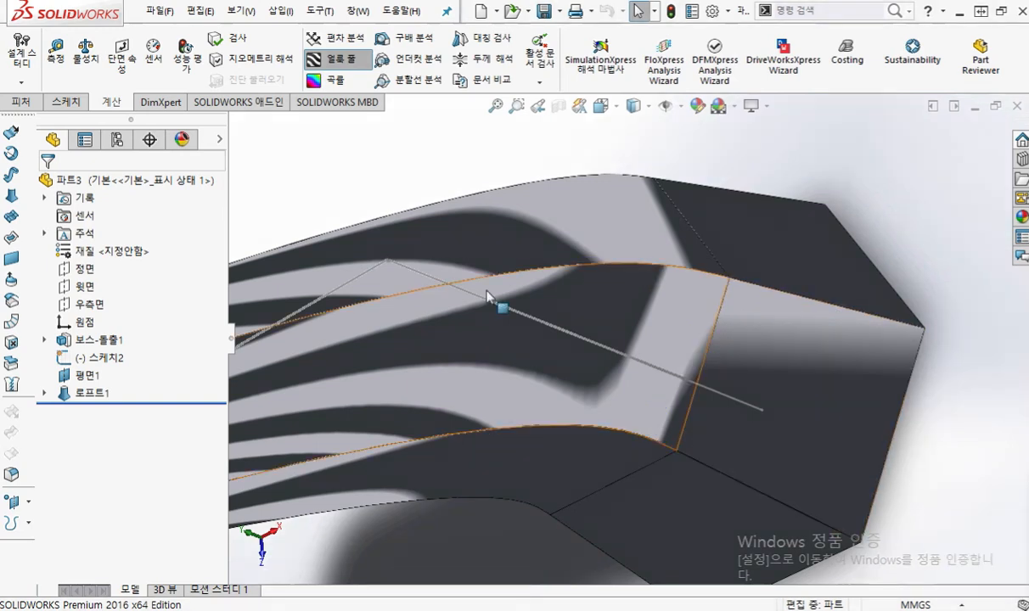
# Step: Edit the loft feature and set its end constraint to tangent to face (면에 탄젠트)
pyautogui.rightClick(85, 397)
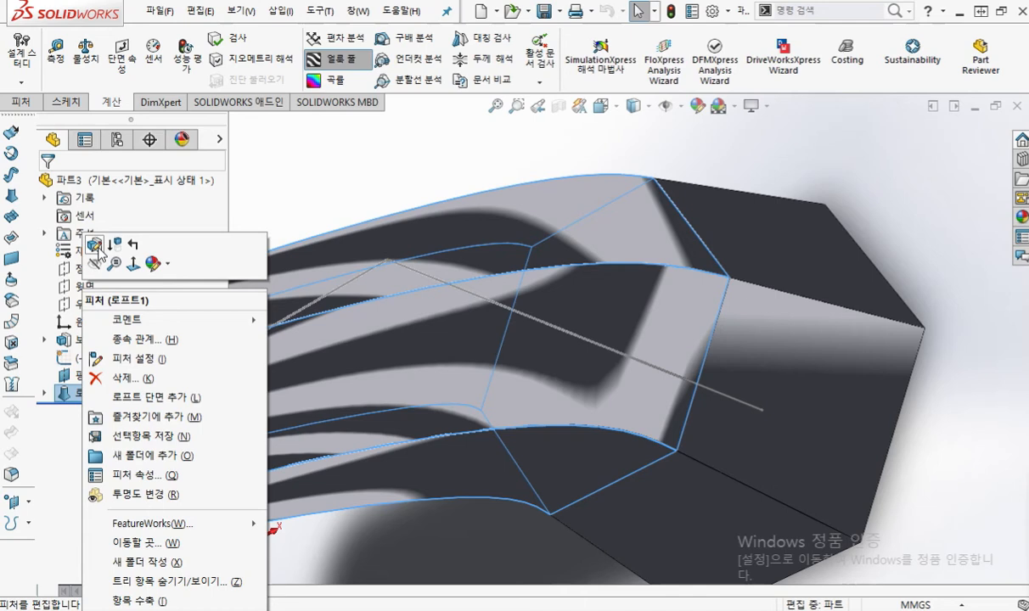
pyautogui.click(95, 246)
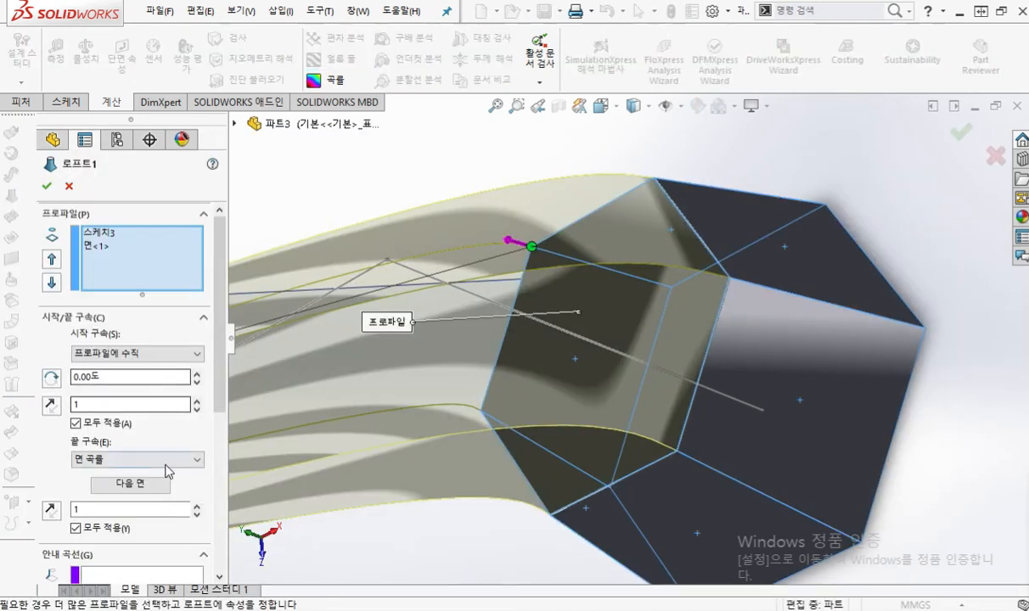
pyautogui.click(166, 460)
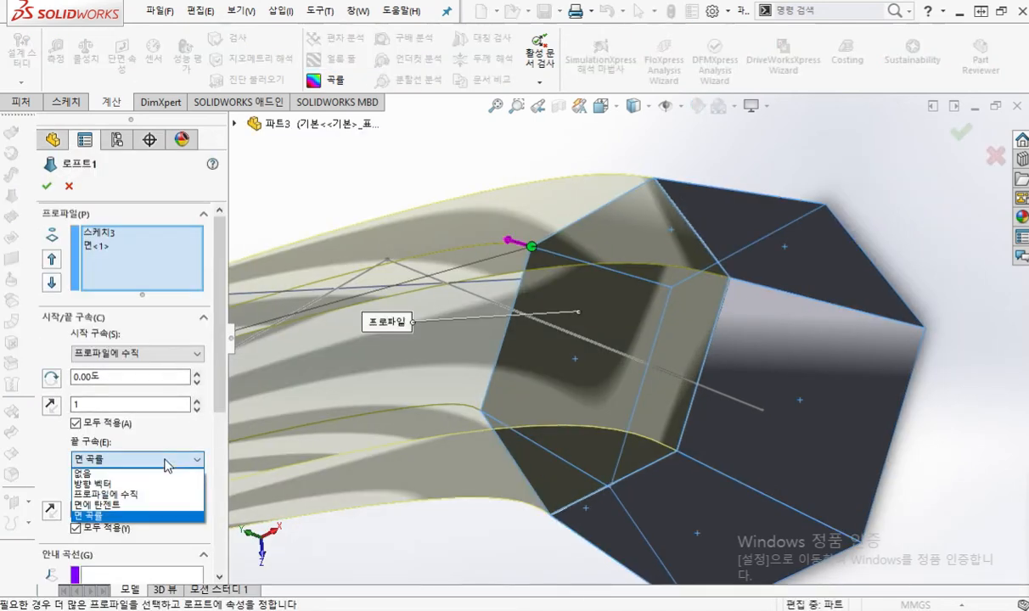
pyautogui.click(156, 511)
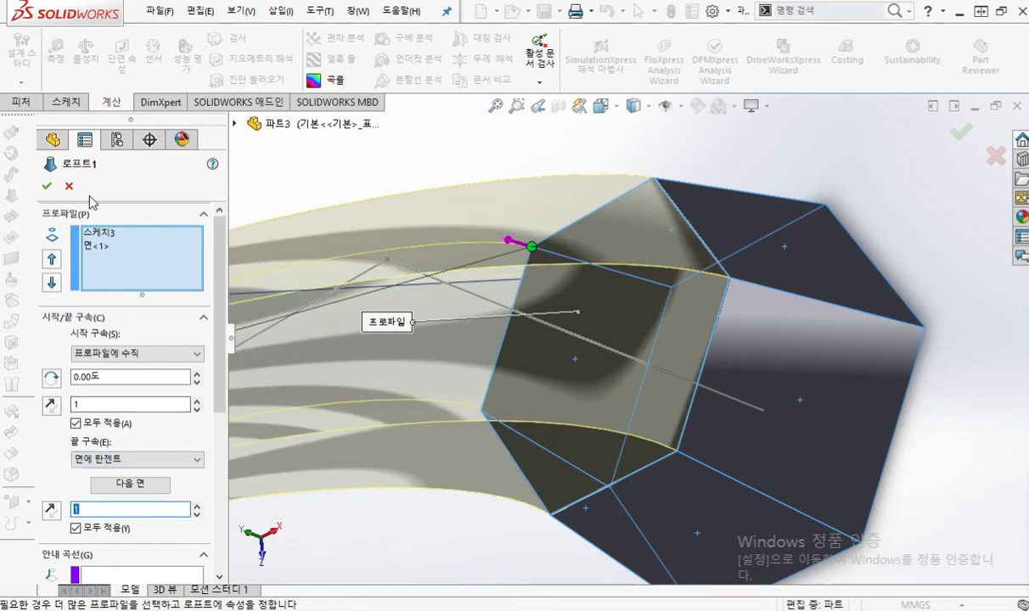
pyautogui.click(48, 188)
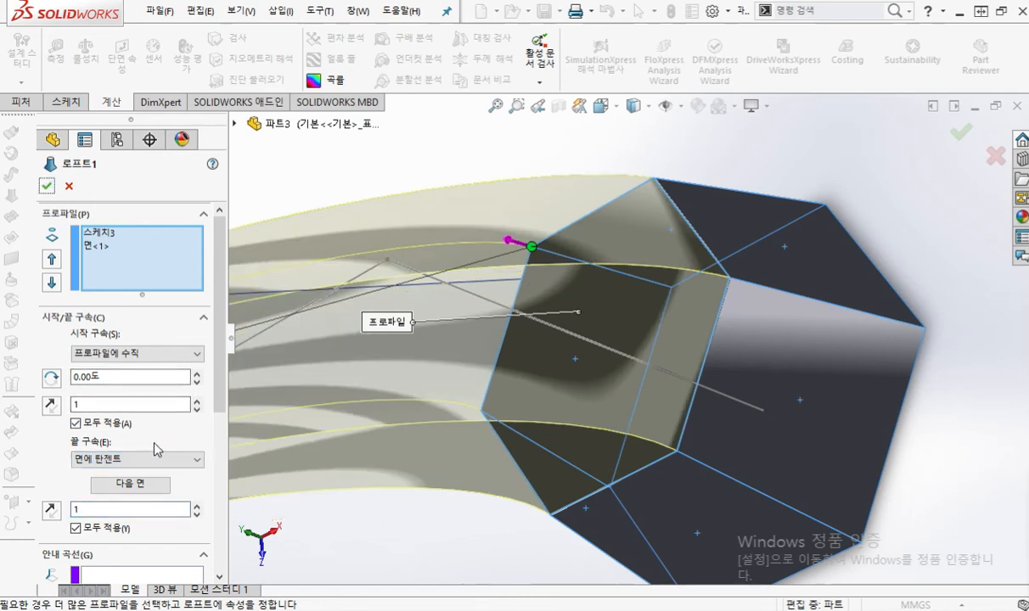
# Step: Handwrite 끝 and 면·탄 in blue with an arrow at the end constraint, clear the markup, and accept the loft
pyautogui.press('F2')
pyautogui.moveTo(141, 426)
pyautogui.mouseDown()
pyautogui.moveTo(167, 424)
pyautogui.moveTo(147, 432)
pyautogui.moveTo(179, 451)
pyautogui.moveTo(166, 486)
pyautogui.moveTo(179, 483)
pyautogui.mouseUp()
pyautogui.moveTo(169, 485); pyautogui.dragTo(192, 470)
pyautogui.moveTo(181, 478)
pyautogui.mouseDown()
pyautogui.moveTo(213, 493)
pyautogui.moveTo(264, 464)
pyautogui.moveTo(266, 483)
pyautogui.mouseUp()
pyautogui.moveTo(250, 474); pyautogui.dragTo(276, 476)
pyautogui.moveTo(278, 467); pyautogui.dragTo(296, 485)
pyautogui.click(225, 472)
pyautogui.moveTo(111, 460)
pyautogui.mouseDown()
pyautogui.moveTo(156, 484)
pyautogui.moveTo(125, 480)
pyautogui.moveTo(140, 460)
pyautogui.mouseUp()
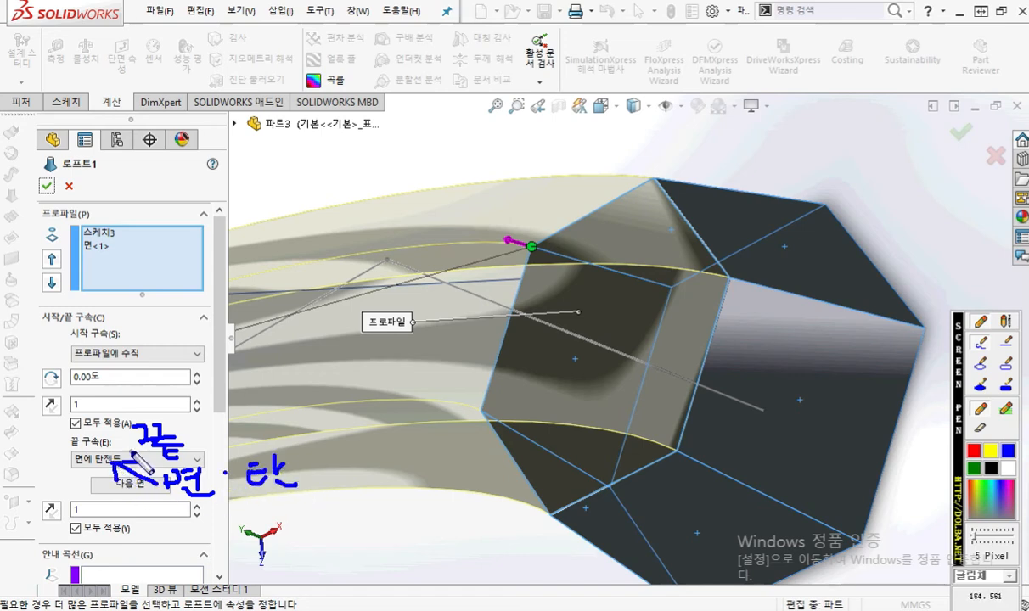
pyautogui.press('Escape')
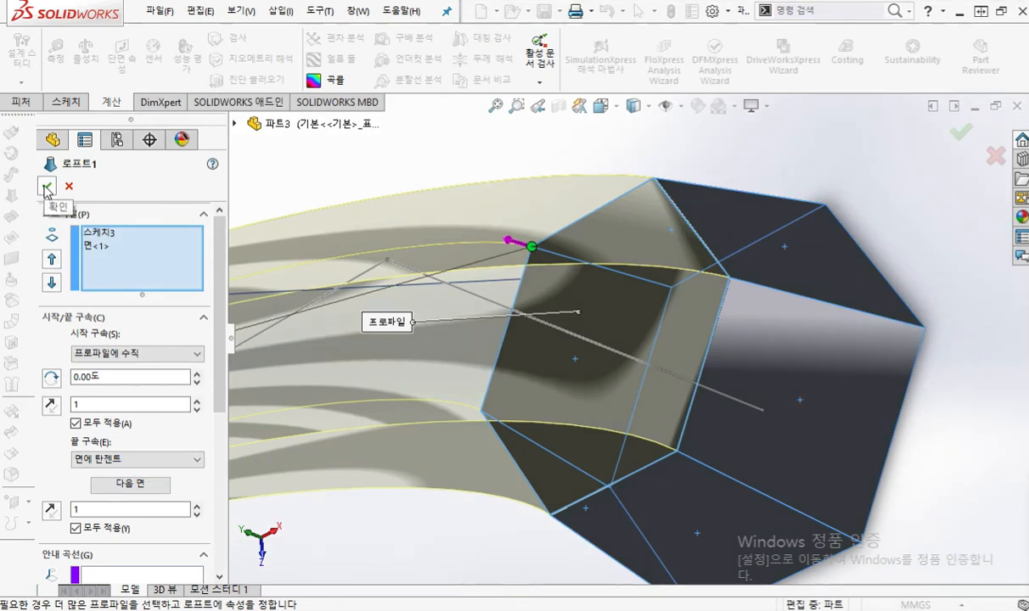
pyautogui.click(47, 188)
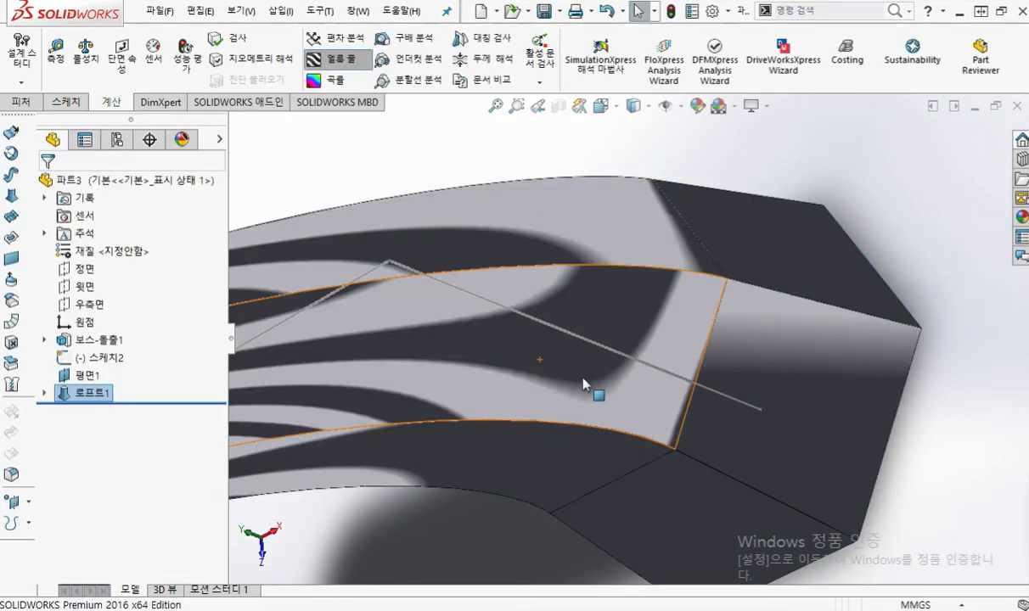
# Step: Examine the tangent joint between loft and base up close, tracing the stripe on each side in blue, and clear the markup
pyautogui.moveTo(813, 393)
pyautogui.mouseDown(button='middle')
pyautogui.moveTo(805, 420)
pyautogui.moveTo(813, 386)
pyautogui.moveTo(797, 386)
pyautogui.moveTo(792, 363)
pyautogui.moveTo(769, 363)
pyautogui.moveTo(802, 349)
pyautogui.moveTo(811, 394)
pyautogui.moveTo(813, 381)
pyautogui.moveTo(782, 344)
pyautogui.moveTo(760, 349)
pyautogui.moveTo(770, 387)
pyautogui.moveTo(764, 366)
pyautogui.moveTo(756, 386)
pyautogui.moveTo(742, 388)
pyautogui.moveTo(739, 429)
pyautogui.moveTo(769, 264)
pyautogui.moveTo(738, 331)
pyautogui.moveTo(746, 293)
pyautogui.moveTo(761, 323)
pyautogui.moveTo(719, 192)
pyautogui.mouseUp(button='middle')
pyautogui.scroll(-2, 713, 218)
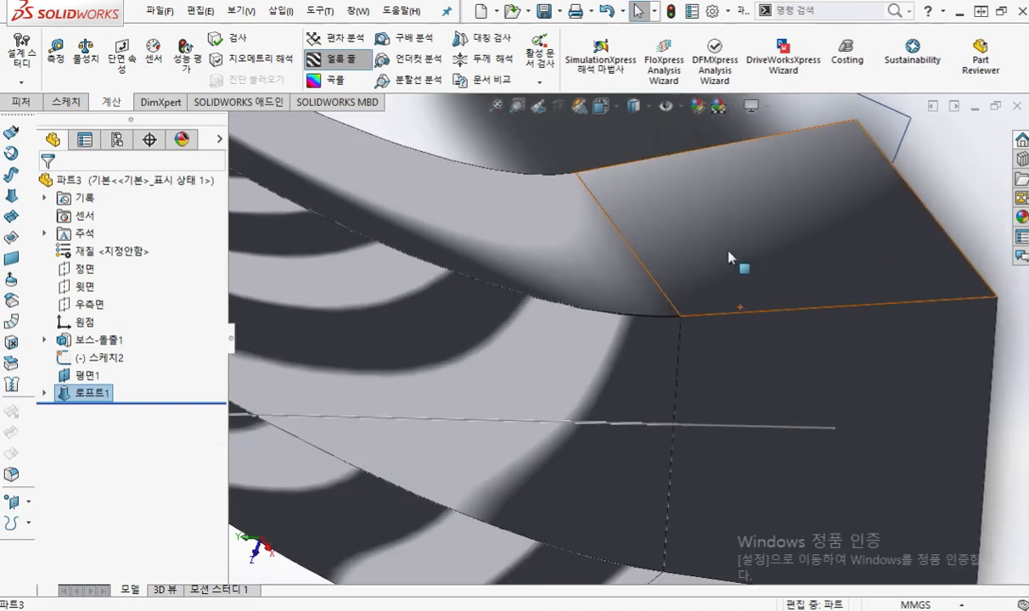
pyautogui.press('F12')
pyautogui.moveTo(596, 195); pyautogui.dragTo(544, 241)
pyautogui.moveTo(603, 196); pyautogui.dragTo(647, 177)
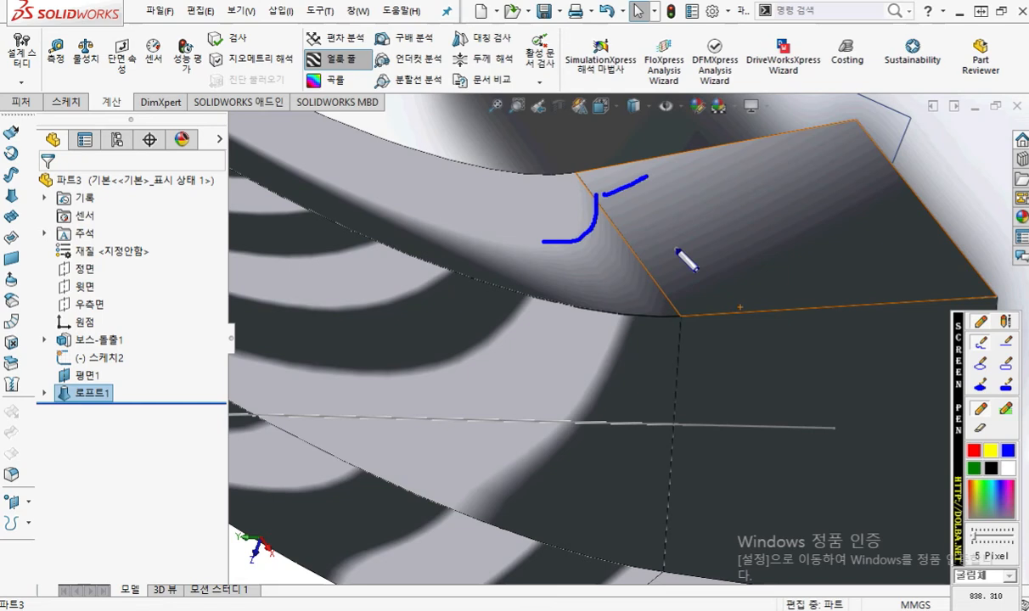
pyautogui.press('Escape')
# Step: Switch to Loft.pdf in the browser, review the start/end constraint examples 형상5 to 형상8, and return to the SOLIDWORKS part
pyautogui.hotkey('alt', 'Tab')
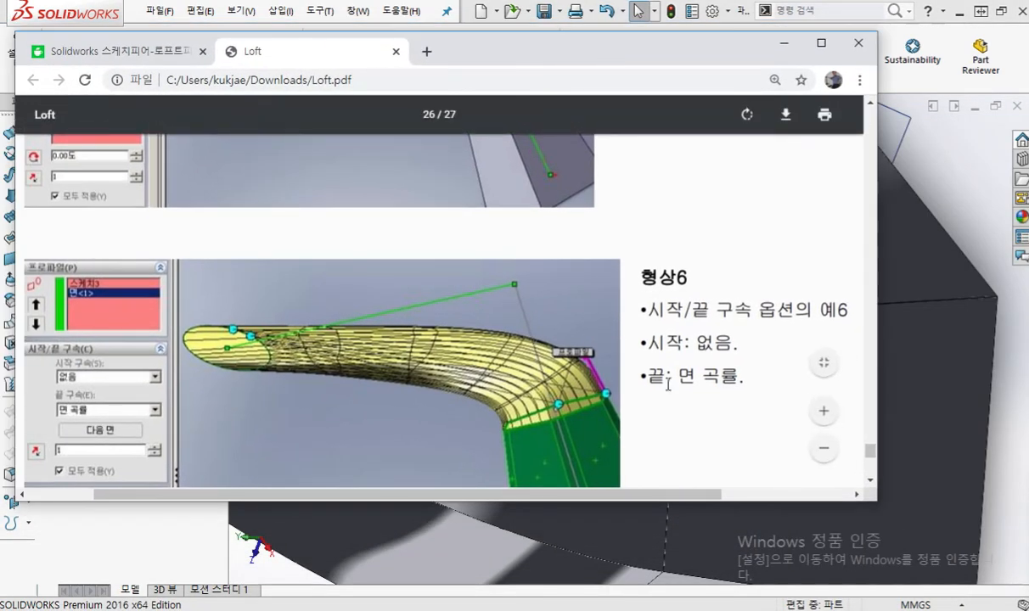
pyautogui.press('F12')
pyautogui.moveTo(683, 396); pyautogui.dragTo(755, 393)
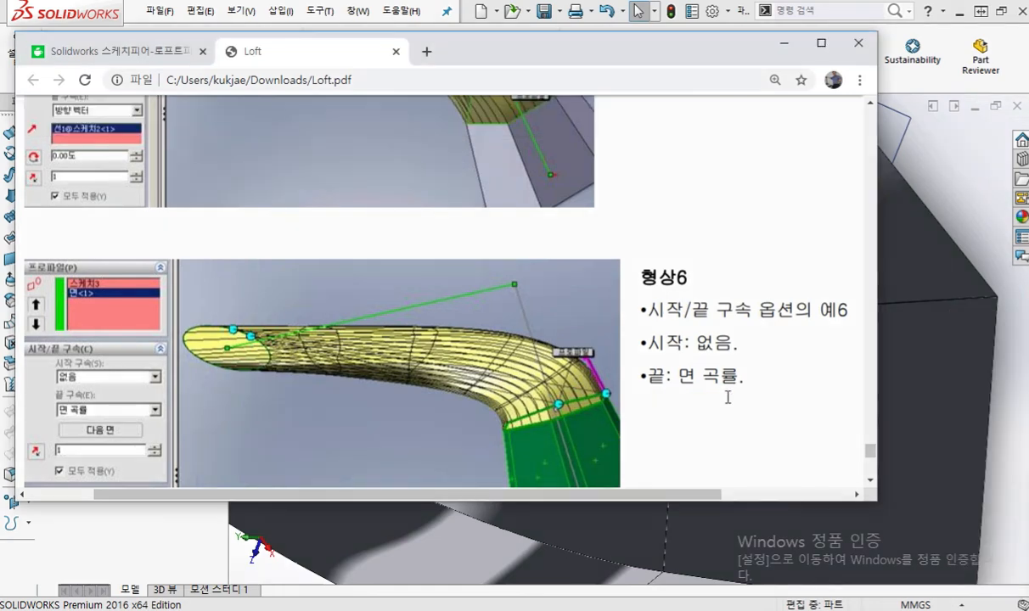
pyautogui.scroll(-10, 727, 397)
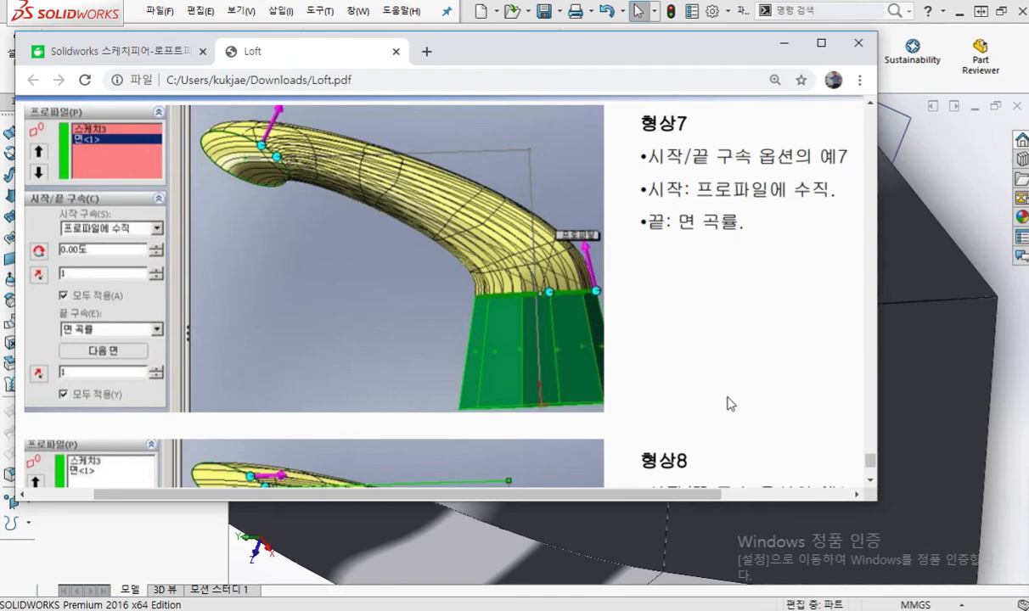
pyautogui.scroll(-8, 727, 404)
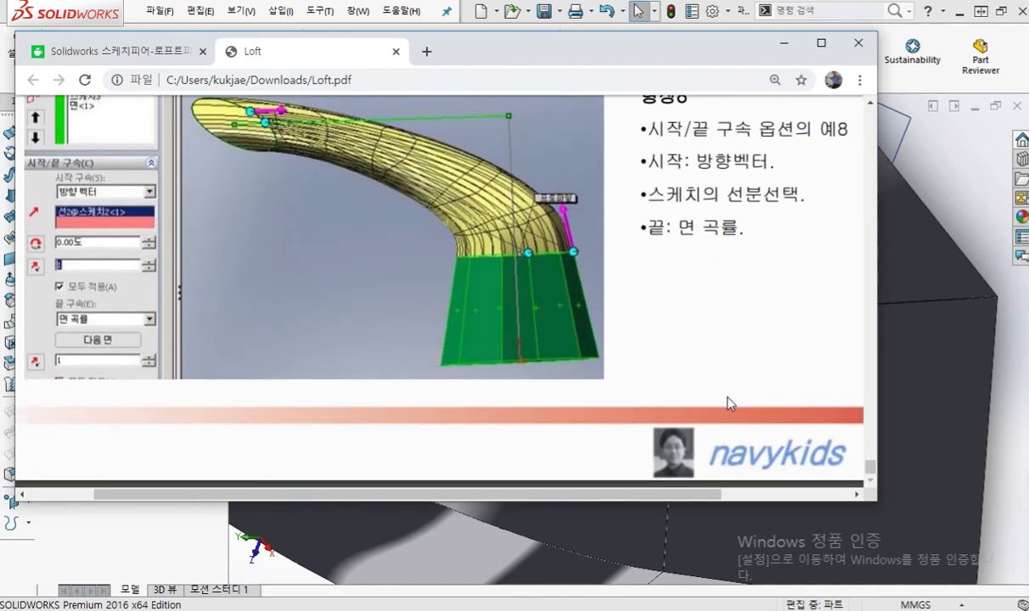
pyautogui.scroll(10, 727, 404)
pyautogui.scroll(-1, 724, 314)
pyautogui.scroll(10, 724, 314)
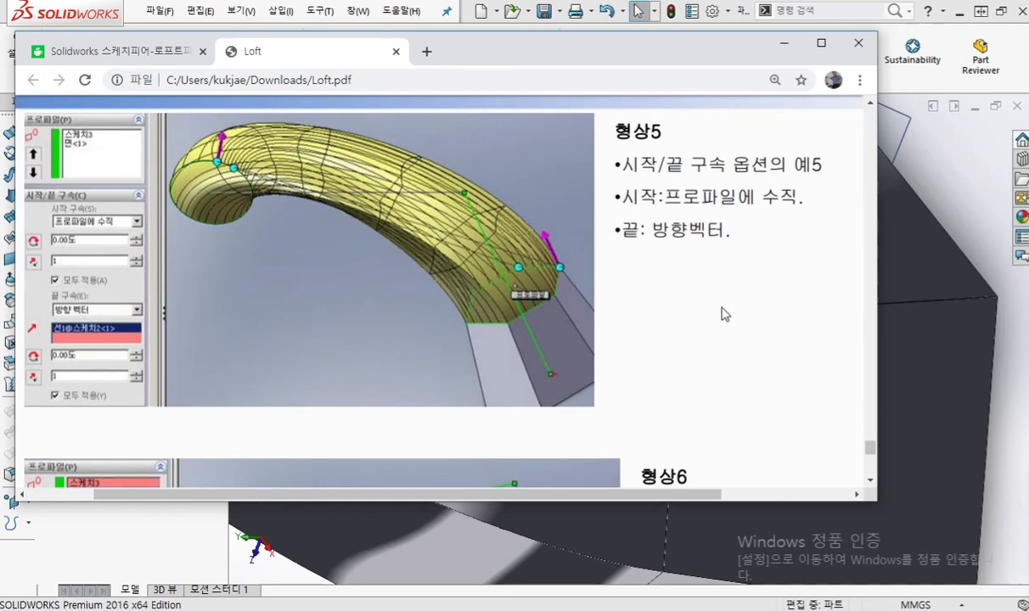
pyautogui.scroll(-5, 724, 314)
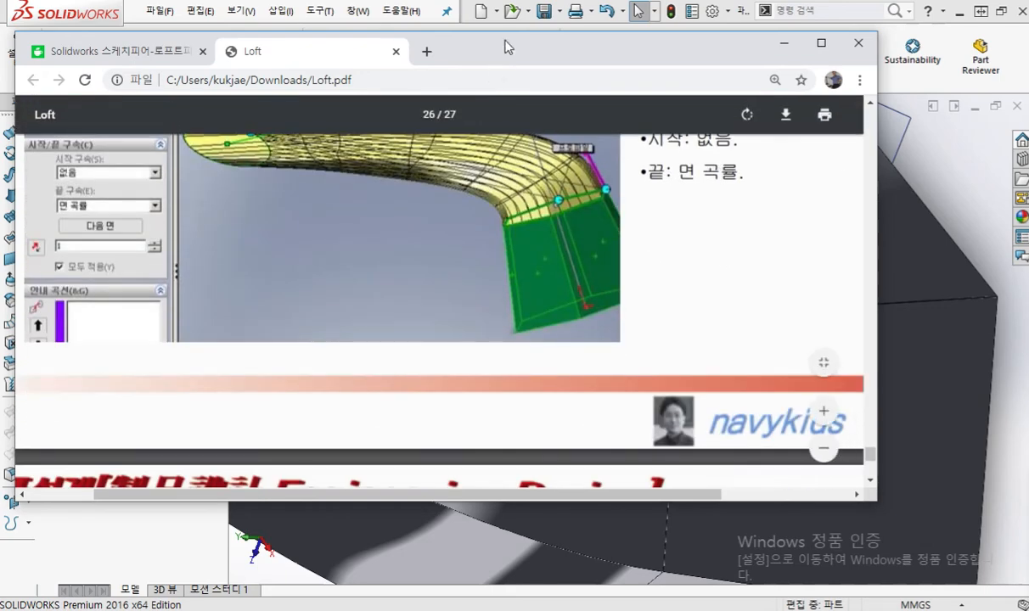
pyautogui.click(783, 43)
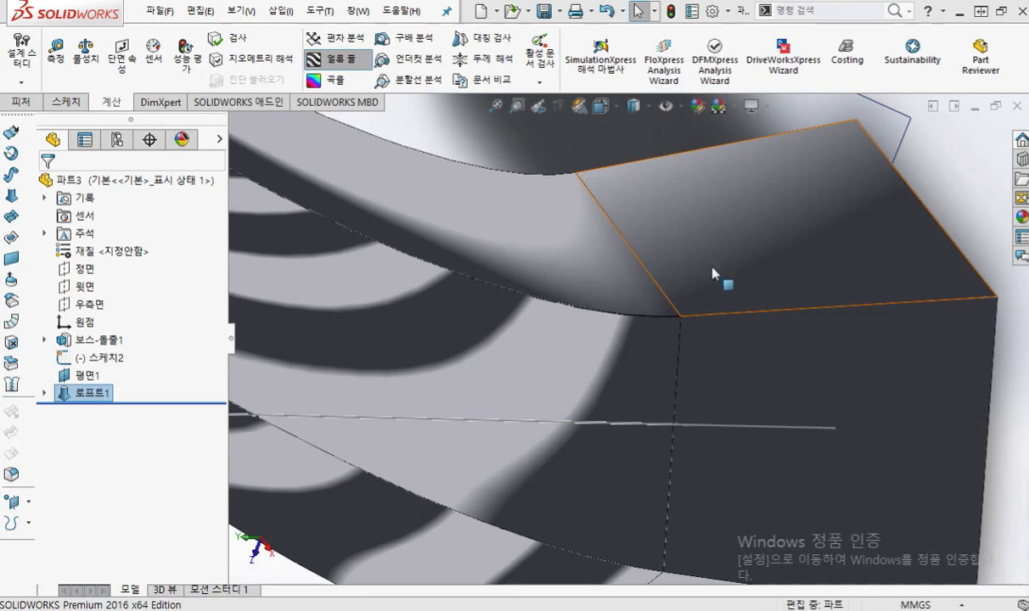
# Step: Trace in blue the bend of the stripe where the tangent loft meets the base face, and clear the markup
pyautogui.moveTo(686, 365)
pyautogui.mouseDown(button='middle')
pyautogui.moveTo(675, 361)
pyautogui.moveTo(680, 369)
pyautogui.mouseUp(button='middle')
pyautogui.press('F12')
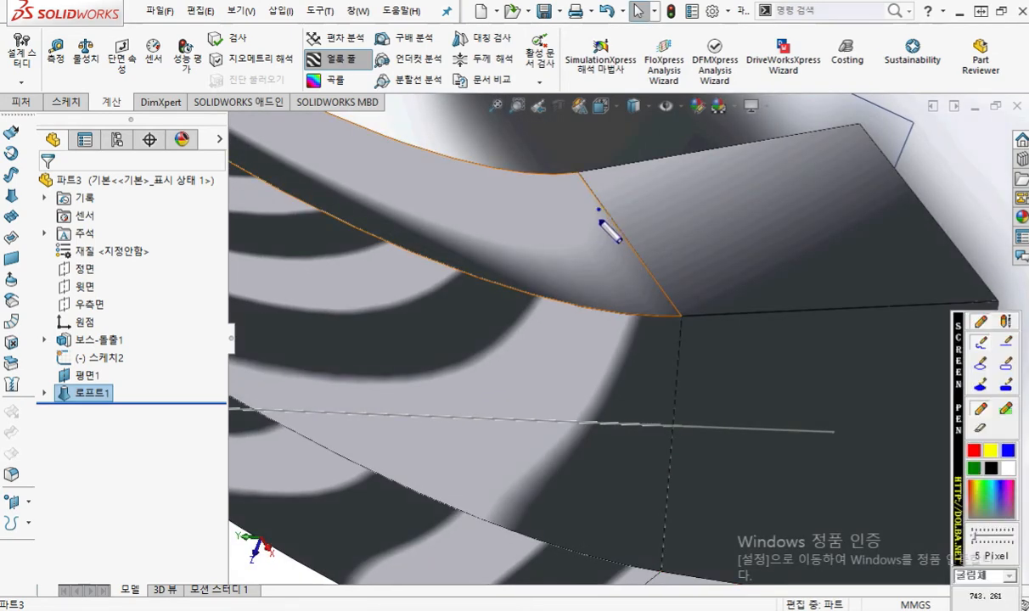
pyautogui.moveTo(599, 209); pyautogui.dragTo(518, 263)
pyautogui.moveTo(603, 203); pyautogui.dragTo(707, 188)
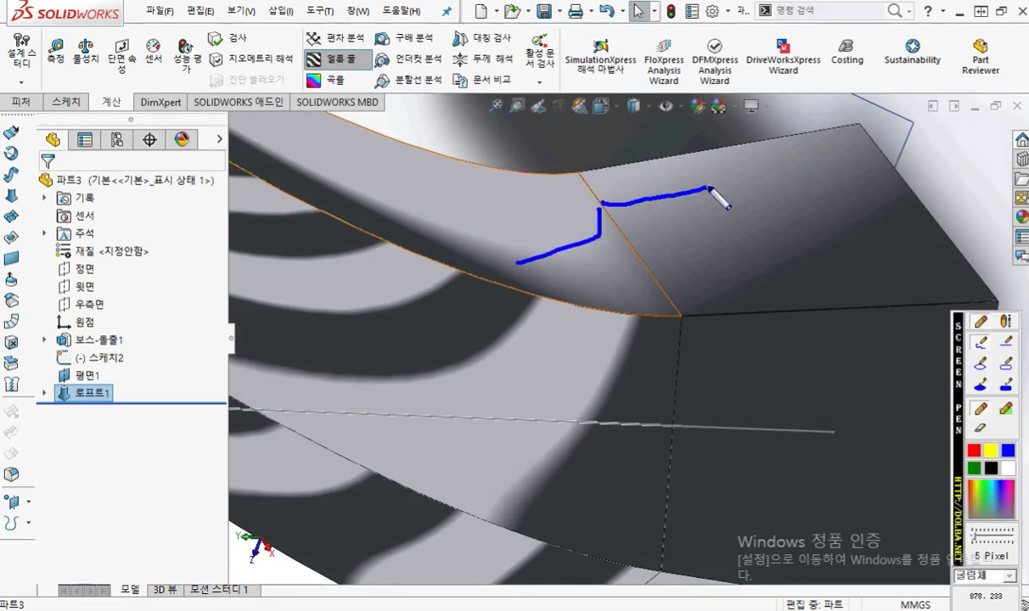
pyautogui.press('F12')
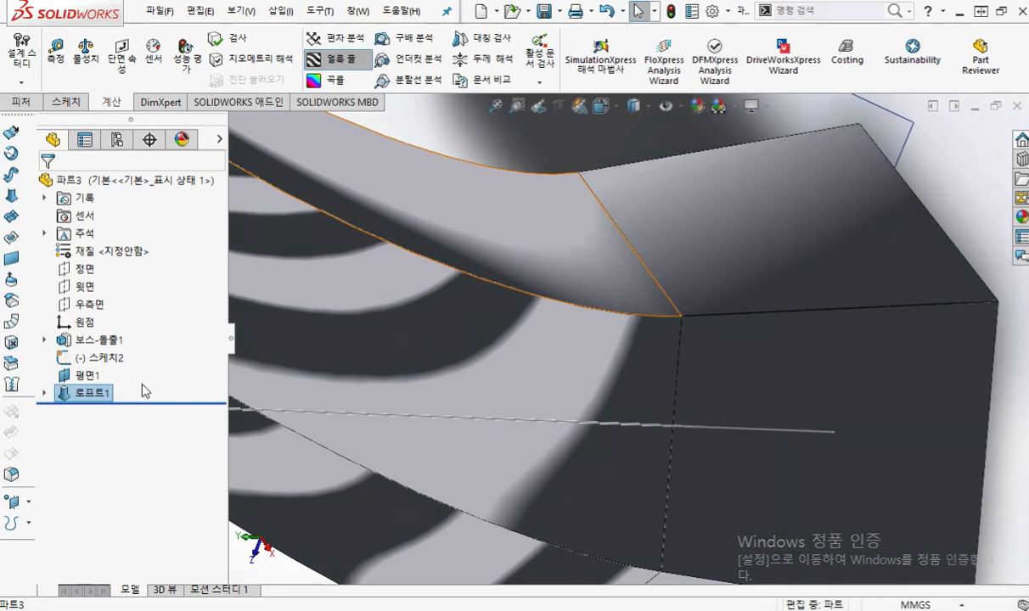
# Step: Edit the loft feature, set its end constraint to face curvature (면 곡률), and accept it
pyautogui.rightClick(81, 387)
pyautogui.click(92, 244)
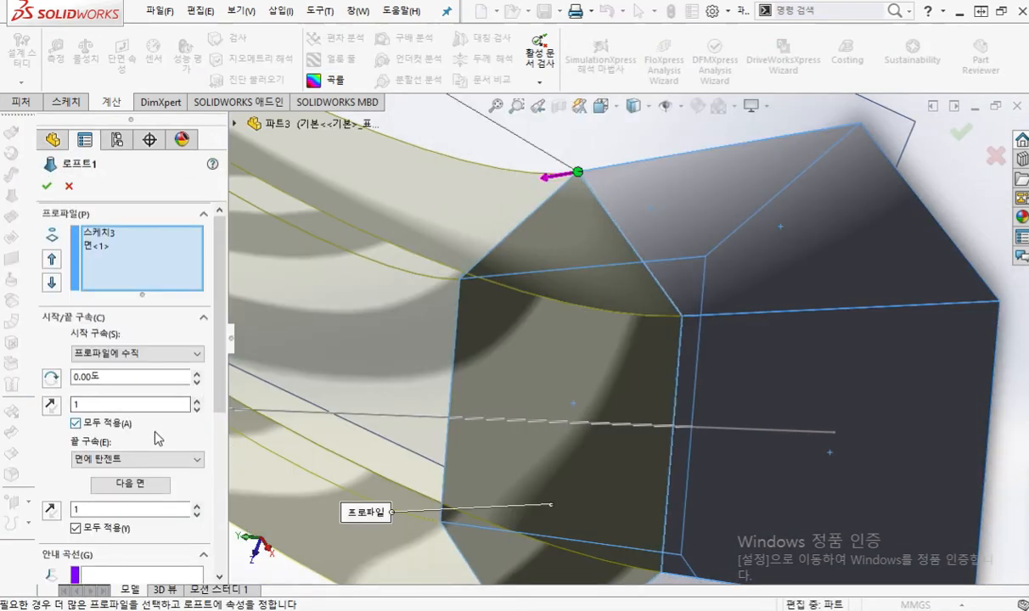
pyautogui.click(179, 462)
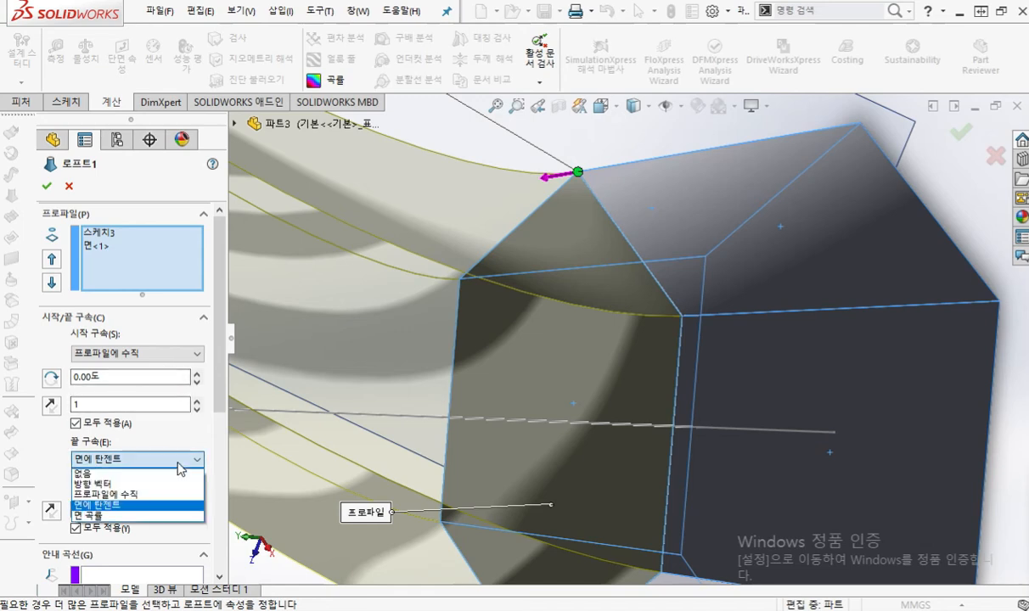
pyautogui.click(136, 515)
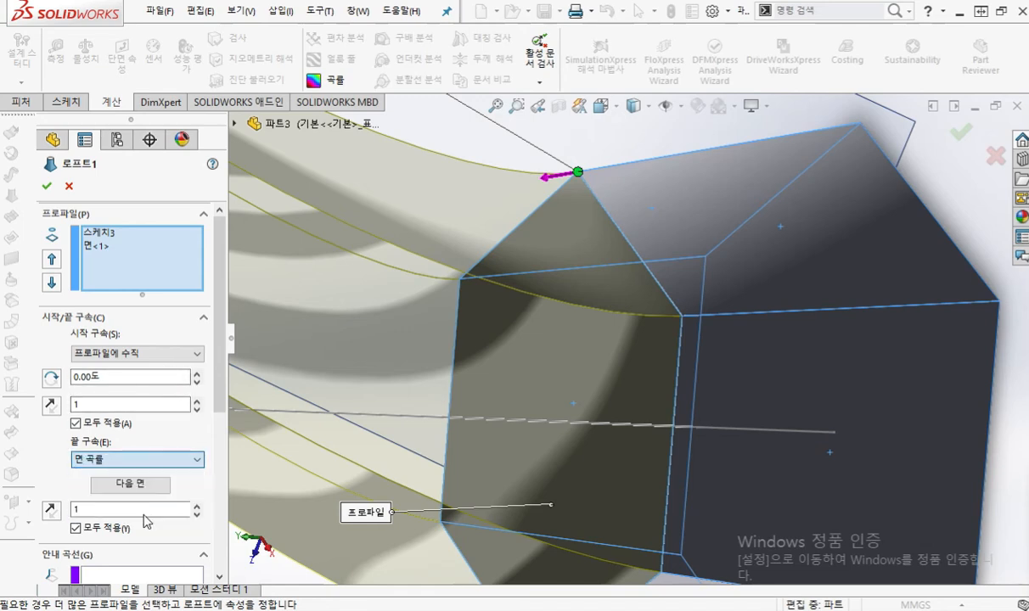
pyautogui.click(47, 185)
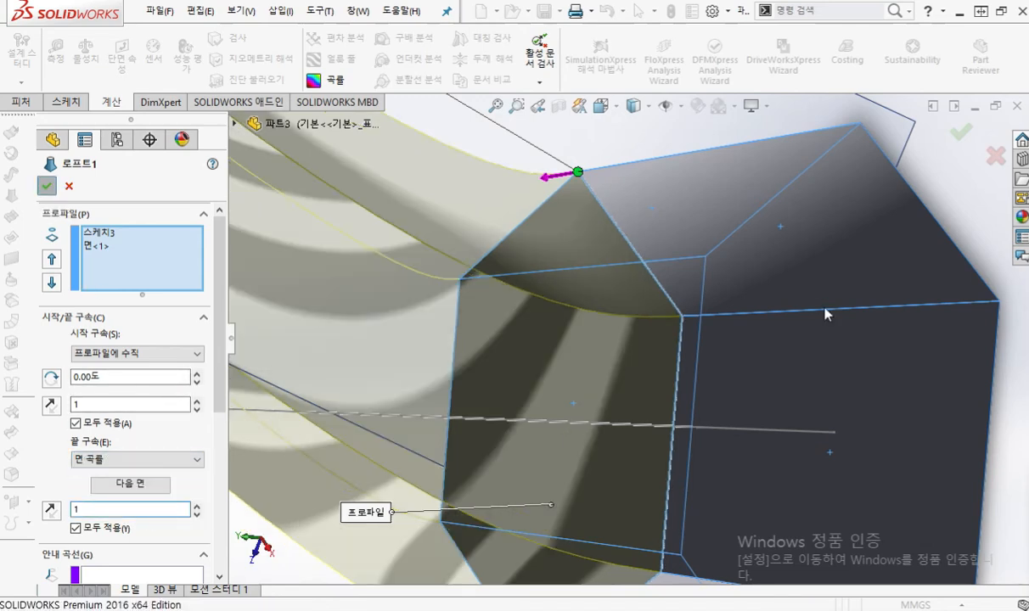
# Step: Trace in blue the smooth stripe across the face-curvature joint, write "면곡 G2" beside it, and clear the markup
pyautogui.moveTo(667, 255)
pyautogui.mouseDown(button='middle')
pyautogui.moveTo(708, 248)
pyautogui.moveTo(710, 263)
pyautogui.mouseUp(button='middle')
pyautogui.moveTo(724, 172)
pyautogui.mouseDown()
pyautogui.moveTo(700, 197)
pyautogui.moveTo(556, 249)
pyautogui.mouseUp()
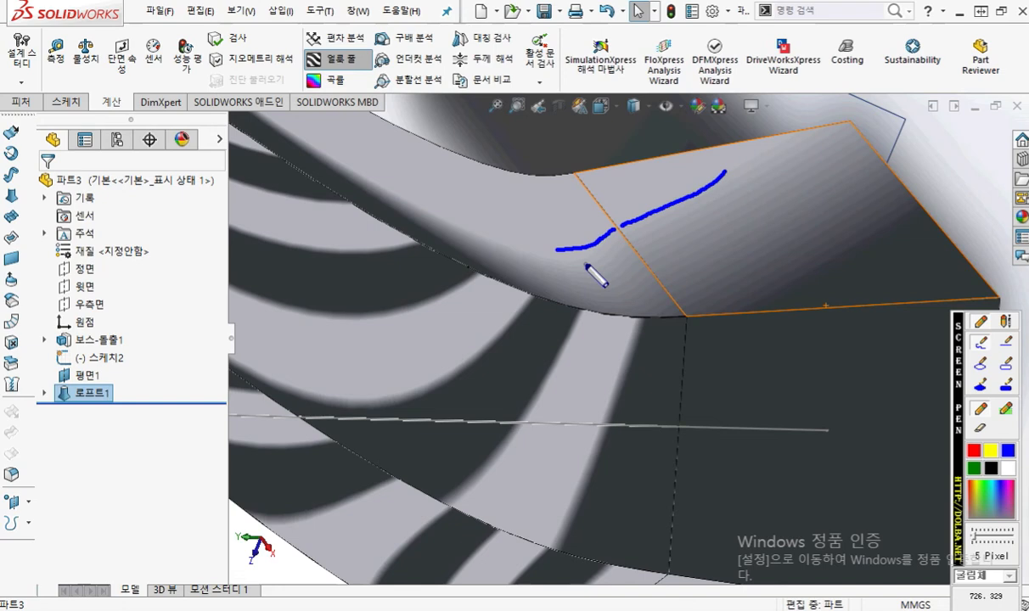
pyautogui.moveTo(735, 205)
pyautogui.mouseDown()
pyautogui.moveTo(737, 231)
pyautogui.moveTo(771, 206)
pyautogui.moveTo(785, 252)
pyautogui.moveTo(813, 224)
pyautogui.moveTo(831, 237)
pyautogui.moveTo(826, 246)
pyautogui.mouseUp()
pyautogui.moveTo(892, 189)
pyautogui.mouseDown()
pyautogui.moveTo(875, 222)
pyautogui.moveTo(964, 225)
pyautogui.mouseUp()
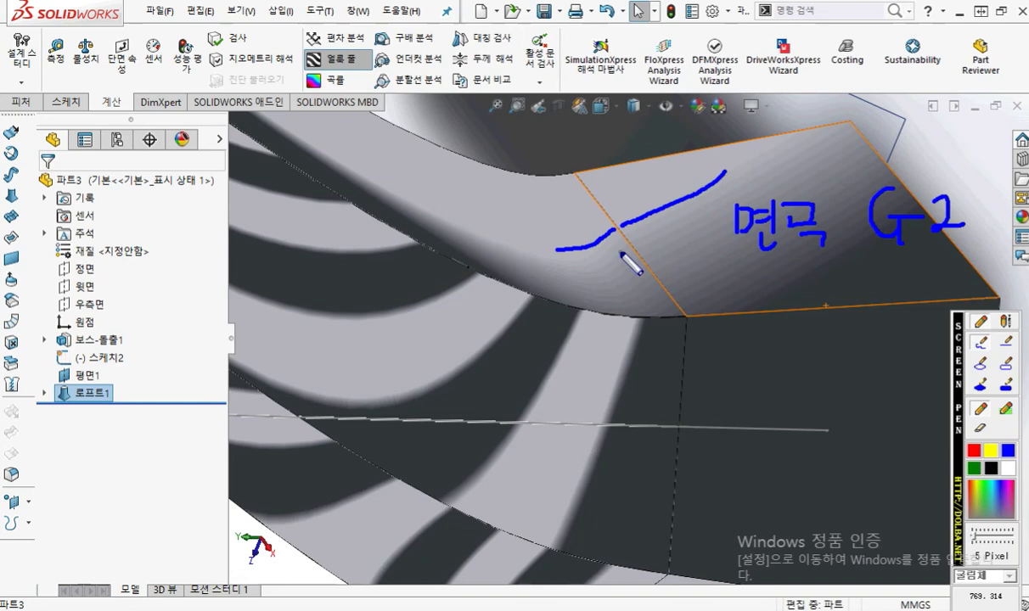
pyautogui.press('Escape')
# Step: Sketch a boxy car in blue beside the part, with two wheels and a raised hood
pyautogui.scroll(-3, 620, 254)
pyautogui.scroll(7, 620, 254)
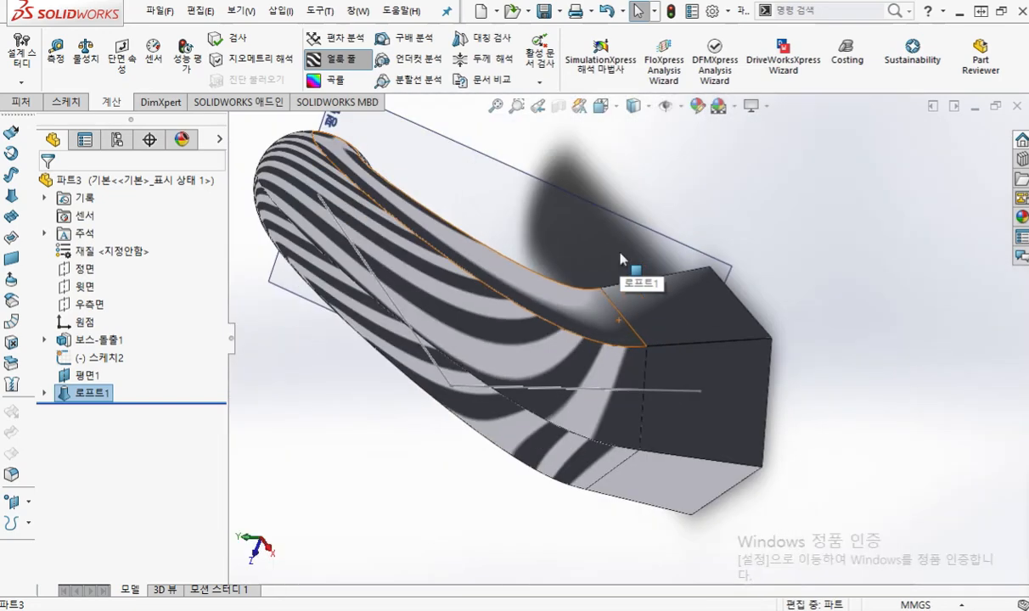
pyautogui.scroll(3, 621, 259)
pyautogui.press('F9')
pyautogui.moveTo(938, 169)
pyautogui.mouseDown()
pyautogui.moveTo(819, 159)
pyautogui.moveTo(767, 223)
pyautogui.moveTo(627, 233)
pyautogui.moveTo(616, 280)
pyautogui.moveTo(960, 278)
pyautogui.moveTo(952, 184)
pyautogui.mouseUp()
pyautogui.moveTo(717, 253); pyautogui.dragTo(715, 259)
pyautogui.moveTo(899, 250)
pyautogui.mouseDown()
pyautogui.moveTo(876, 297)
pyautogui.moveTo(897, 280)
pyautogui.mouseUp()
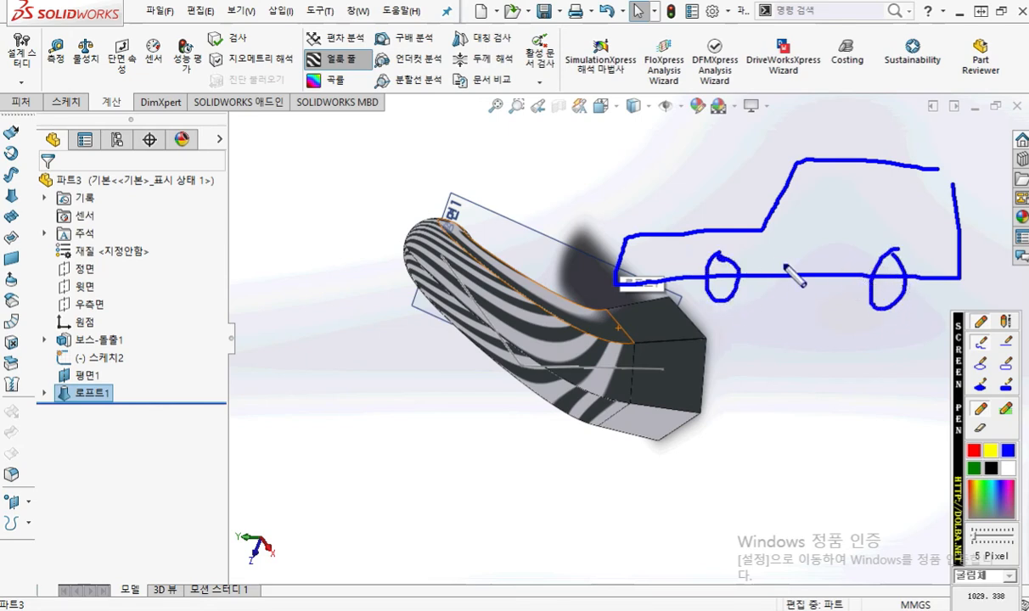
pyautogui.moveTo(649, 246)
pyautogui.mouseDown()
pyautogui.moveTo(748, 235)
pyautogui.moveTo(670, 246)
pyautogui.moveTo(684, 184)
pyautogui.moveTo(725, 159)
pyautogui.moveTo(725, 180)
pyautogui.mouseUp()
pyautogui.moveTo(727, 125); pyautogui.dragTo(759, 223)
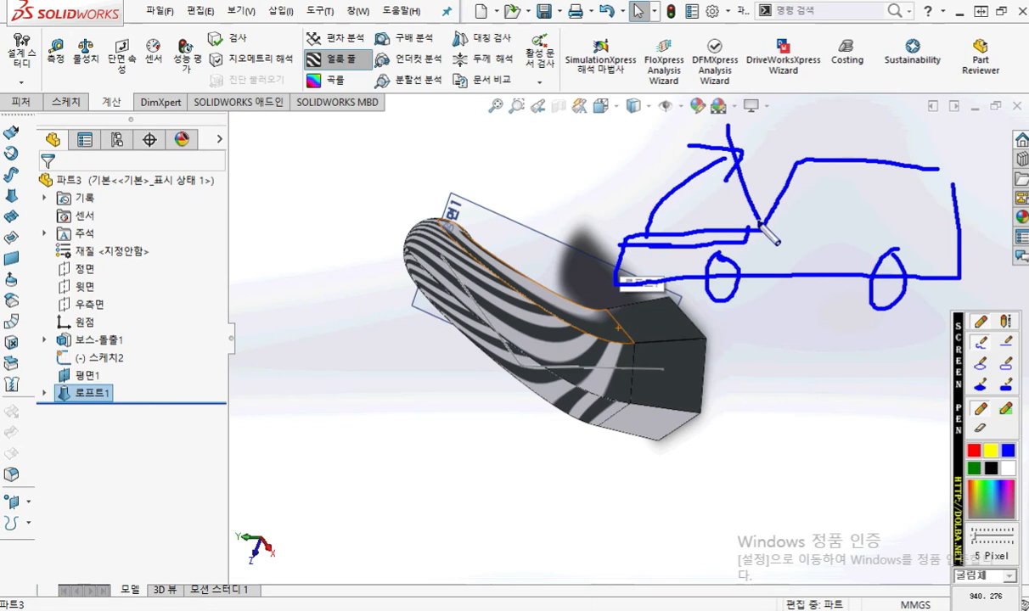
# Step: Outline a jagged-edged patch on the loft's side faces and a rounded car in blue, and clear all markup
pyautogui.moveTo(499, 293)
pyautogui.mouseDown()
pyautogui.moveTo(535, 322)
pyautogui.moveTo(632, 343)
pyautogui.moveTo(629, 402)
pyautogui.moveTo(499, 329)
pyautogui.moveTo(490, 338)
pyautogui.mouseUp()
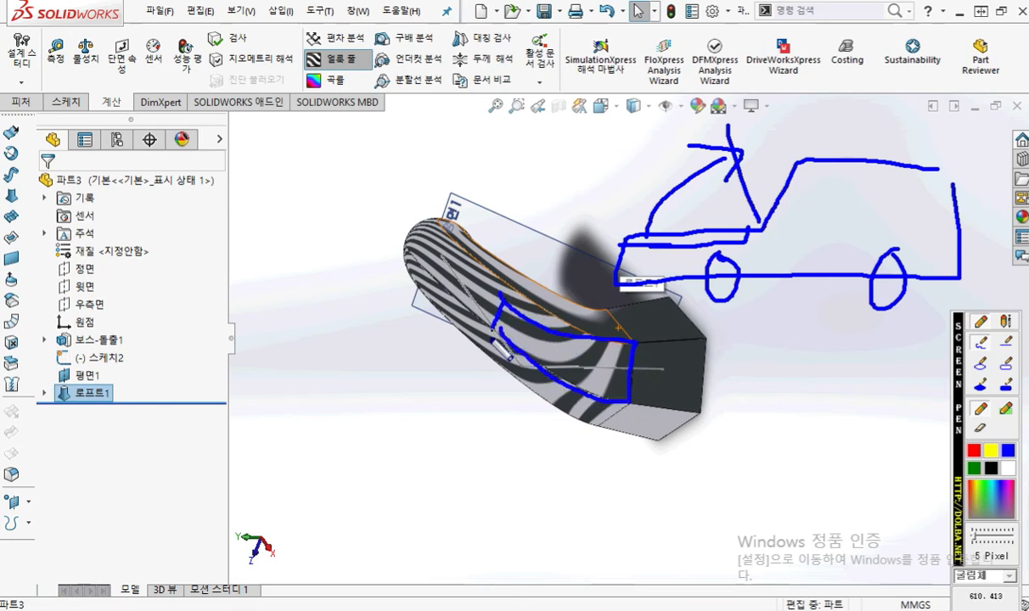
pyautogui.moveTo(562, 323)
pyautogui.mouseDown()
pyautogui.moveTo(614, 318)
pyautogui.moveTo(656, 354)
pyautogui.moveTo(632, 399)
pyautogui.moveTo(586, 412)
pyautogui.moveTo(536, 393)
pyautogui.mouseUp()
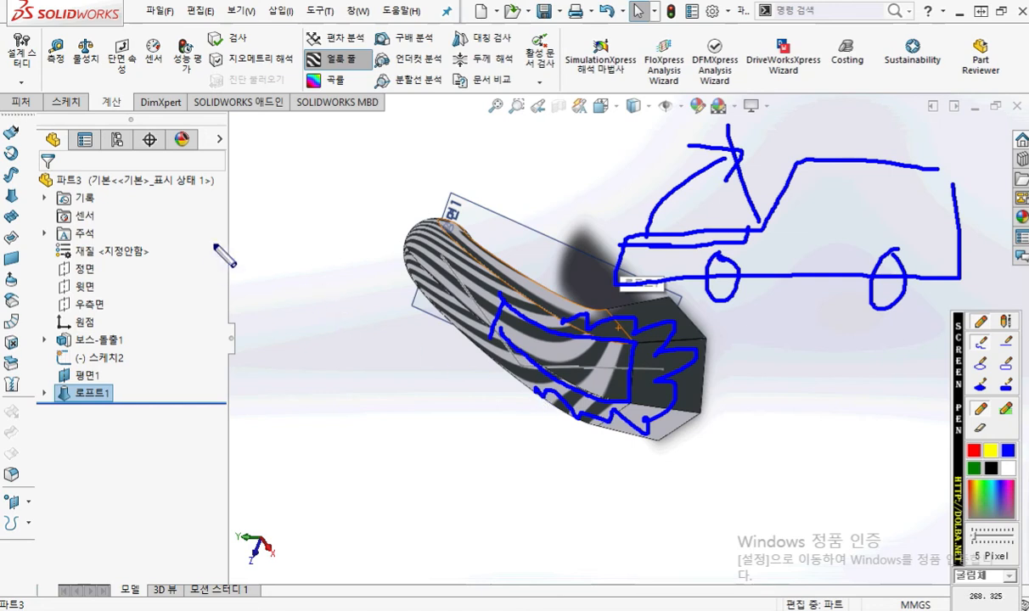
pyautogui.moveTo(459, 165)
pyautogui.mouseDown()
pyautogui.moveTo(336, 140)
pyautogui.moveTo(294, 214)
pyautogui.moveTo(193, 272)
pyautogui.moveTo(485, 273)
pyautogui.moveTo(472, 182)
pyautogui.mouseUp()
pyautogui.moveTo(273, 249)
pyautogui.mouseDown()
pyautogui.moveTo(259, 265)
pyautogui.moveTo(274, 251)
pyautogui.mouseUp()
pyautogui.moveTo(406, 254); pyautogui.dragTo(434, 260)
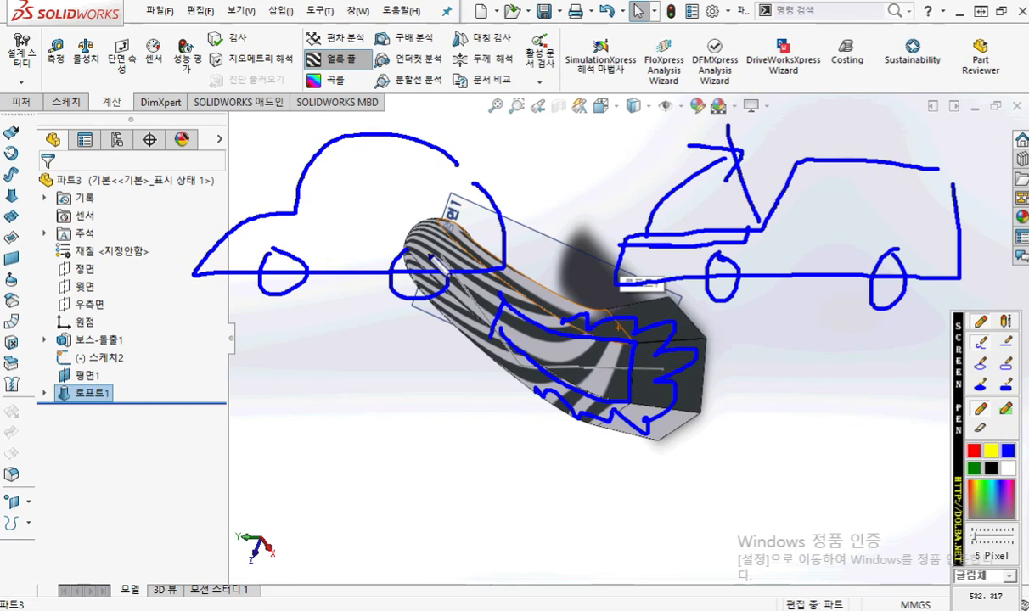
pyautogui.press('Escape')
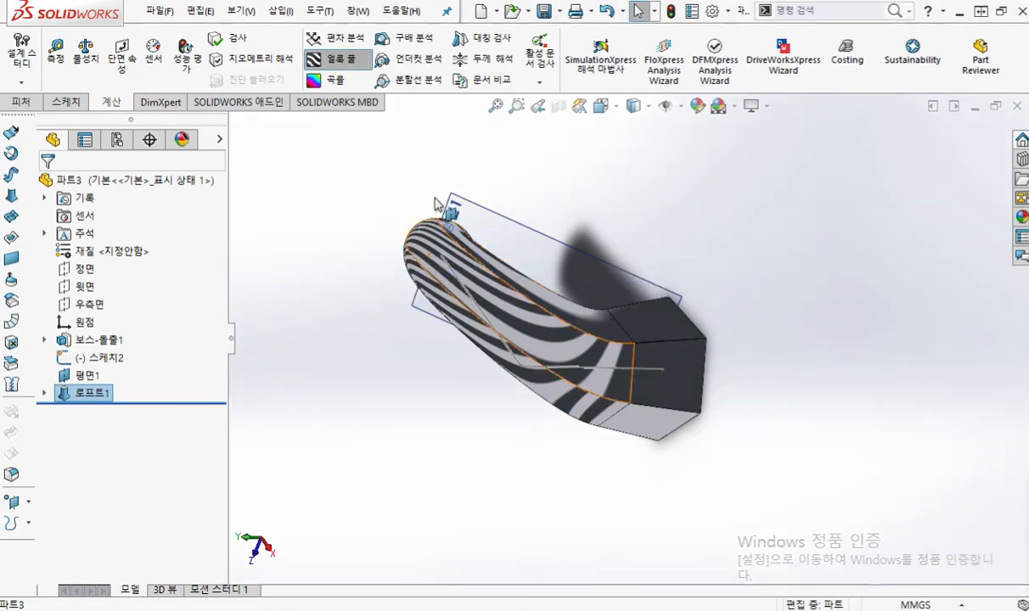
# Step: Turn on the curvature (곡률) display together with the zebra stripes and examine the joint between loft and base
pyautogui.scroll(-5, 661, 390)
pyautogui.moveTo(601, 390); pyautogui.dragTo(609, 333, button='middle')
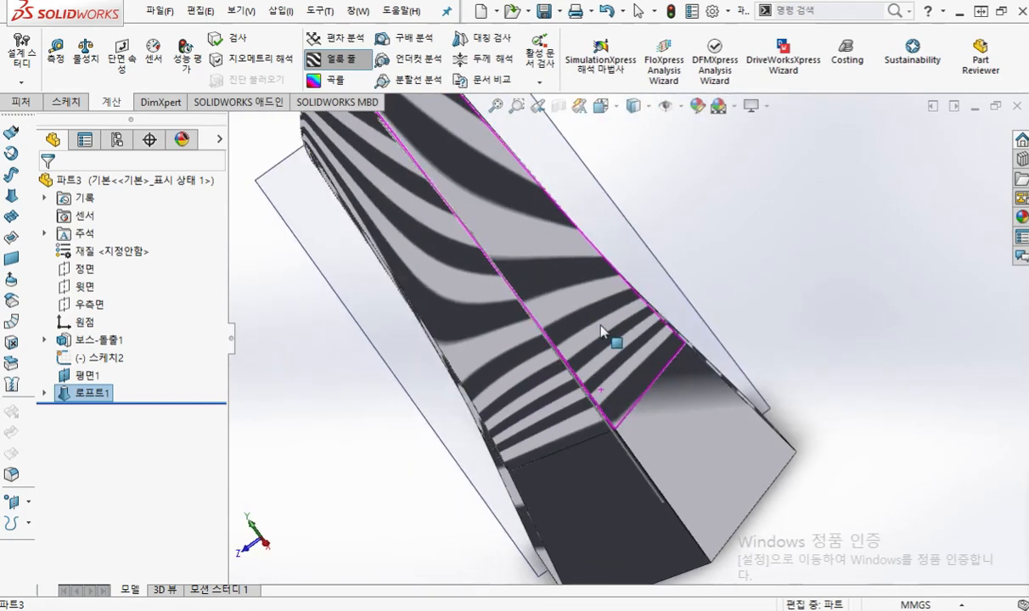
pyautogui.moveTo(353, 77)
pyautogui.mouseDown()
pyautogui.moveTo(381, 49)
pyautogui.moveTo(344, 80)
pyautogui.mouseUp()
pyautogui.press('Escape')
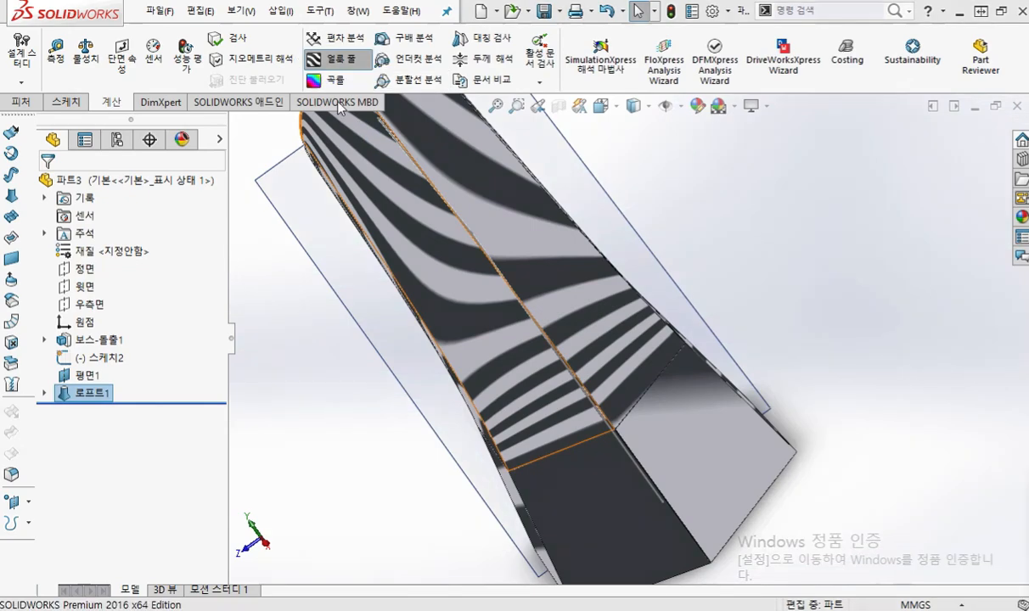
pyautogui.click(336, 81)
pyautogui.moveTo(739, 414); pyautogui.dragTo(705, 406, button='middle')
pyautogui.moveTo(670, 465)
pyautogui.moveTo(671, 465); pyautogui.dragTo(666, 361, button='middle')
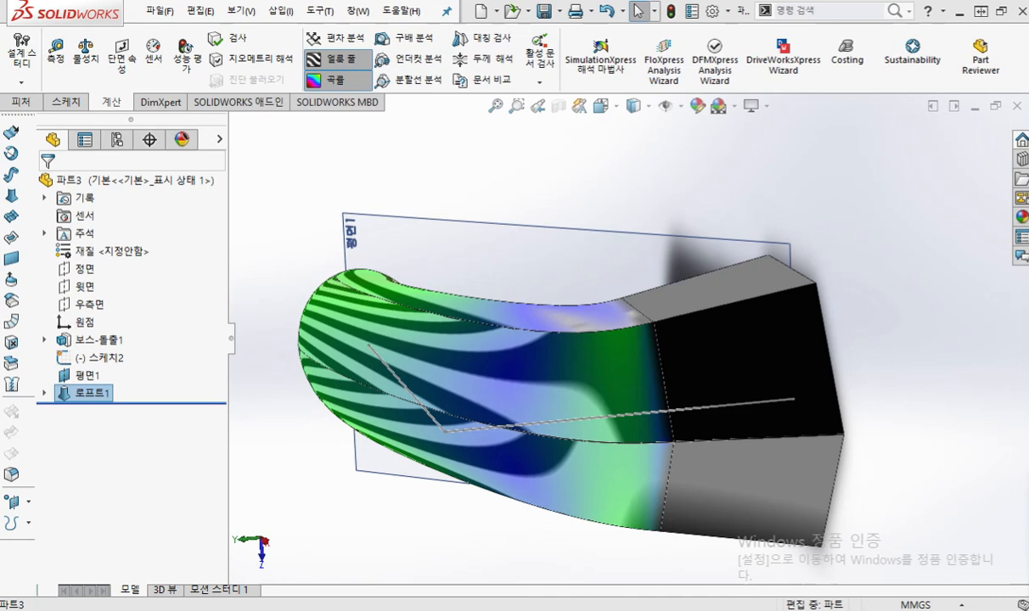
# Step: Circle the zebra stripe and curvature commands in blue, clear the markup, and turn off both displays
pyautogui.moveTo(392, 107)
pyautogui.mouseDown()
pyautogui.moveTo(333, 39)
pyautogui.moveTo(390, 109)
pyautogui.mouseUp()
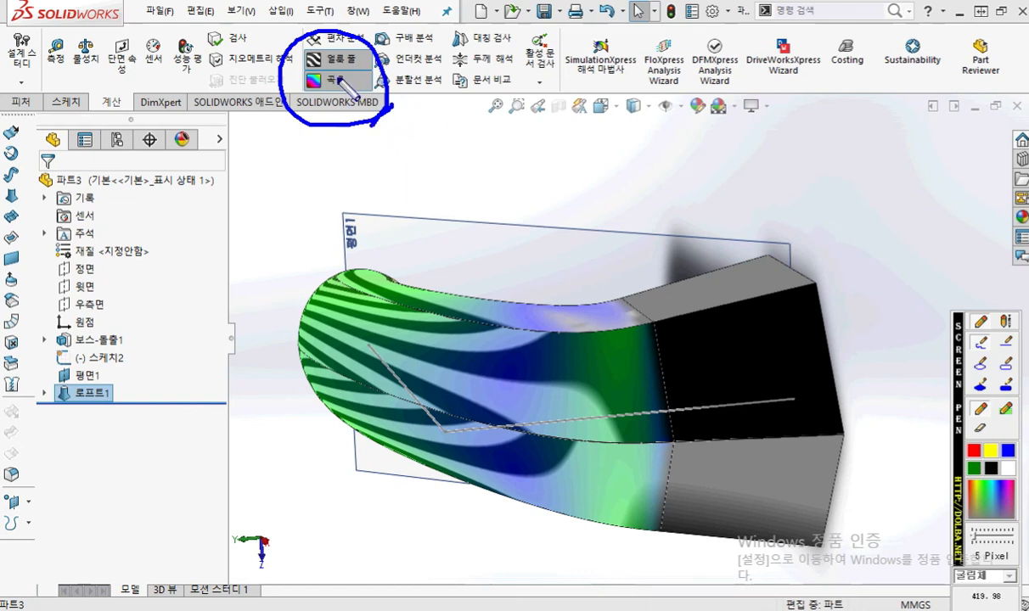
pyautogui.press('Escape')
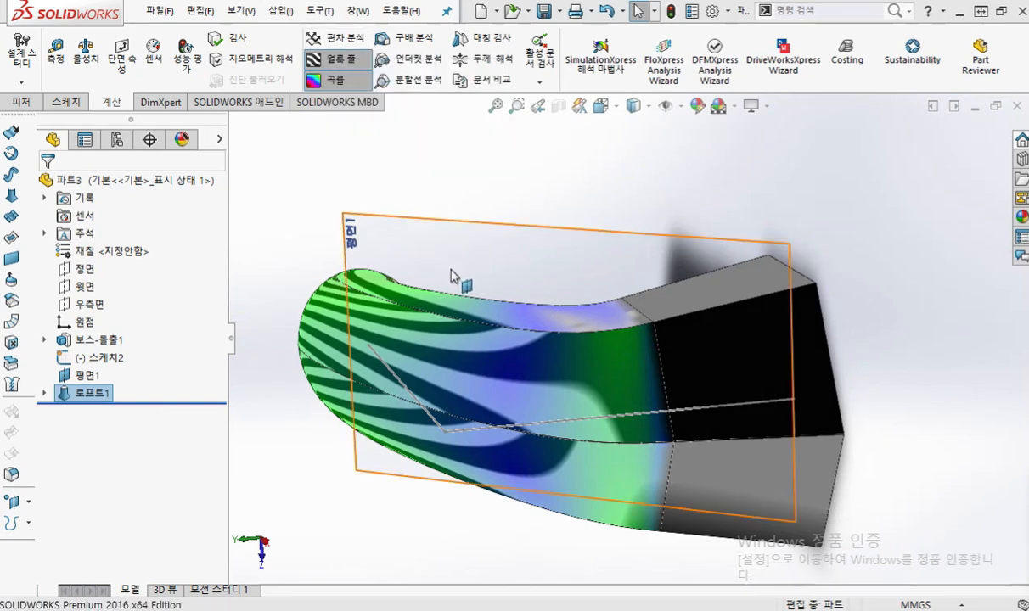
pyautogui.click(333, 58)
pyautogui.click(334, 80)
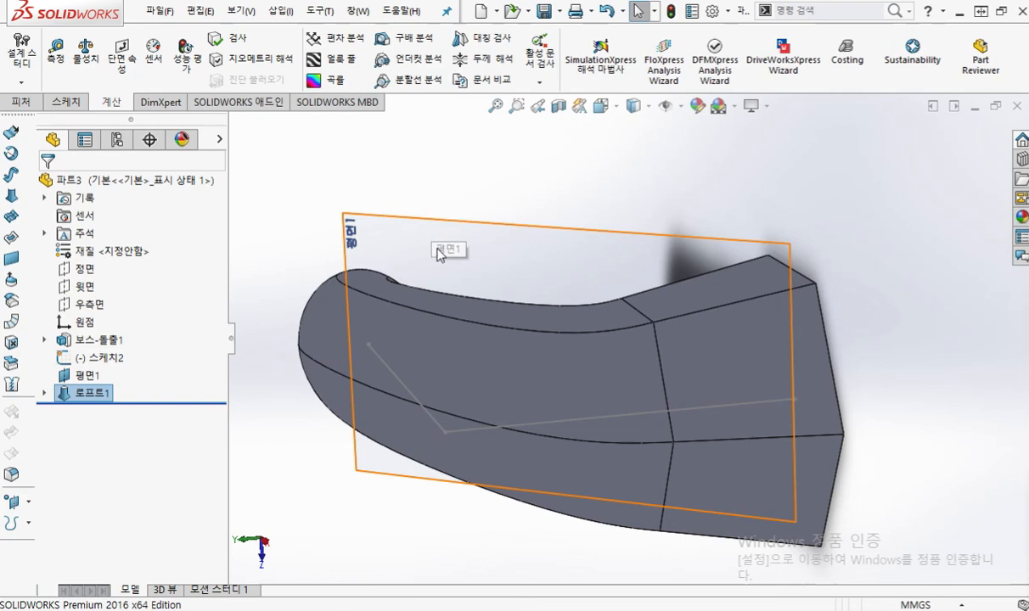
# Step: Start saving the part, switch to Notepad, and extend the text on its second line to loft8-1
pyautogui.moveTo(504, 331); pyautogui.dragTo(544, 280, button='middle')
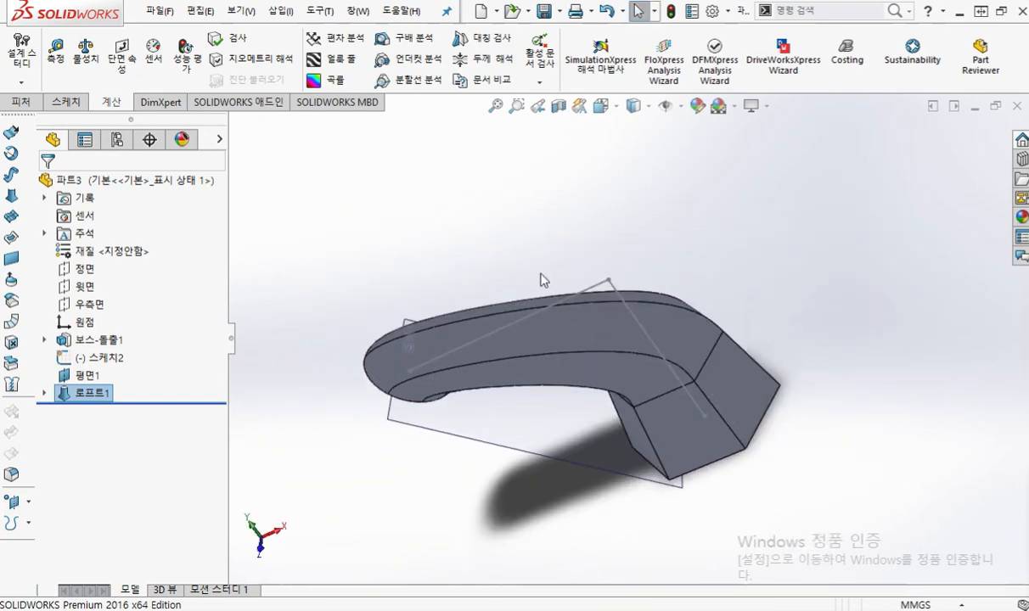
pyautogui.scroll(-2, 560, 280)
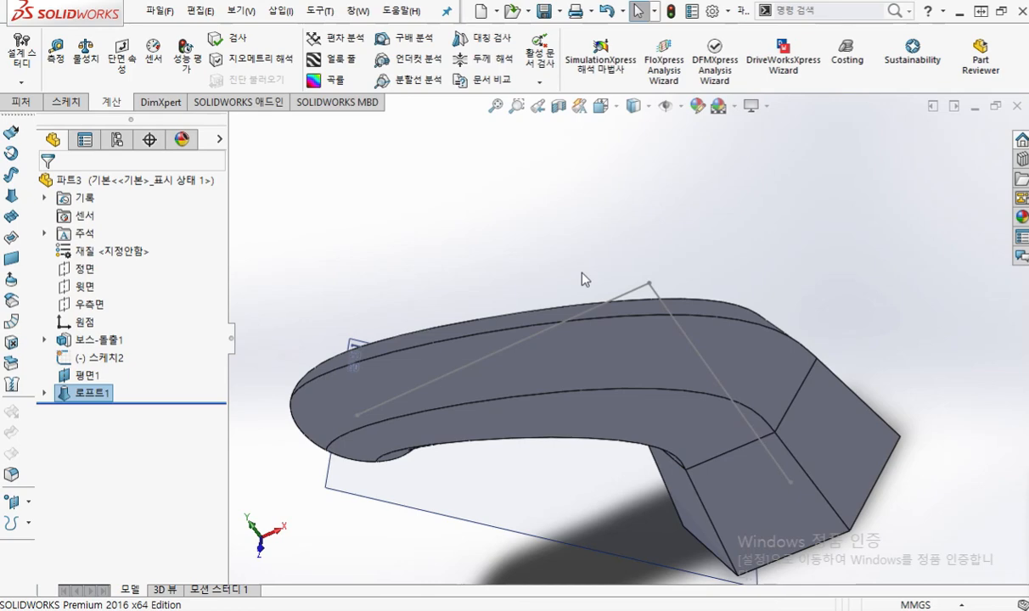
pyautogui.hotkey('ctrl', 's')
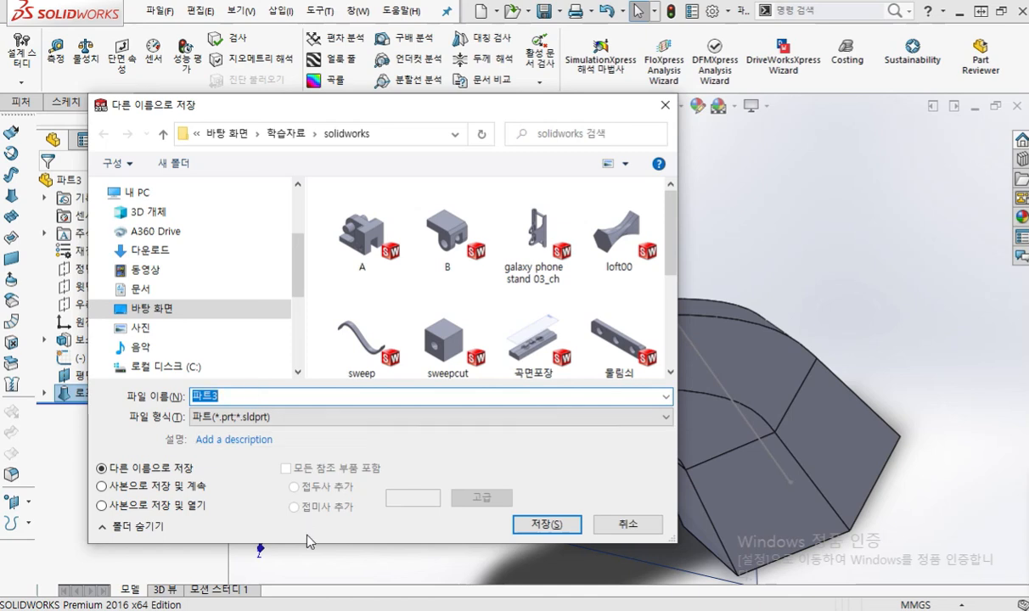
pyautogui.click(429, 610)
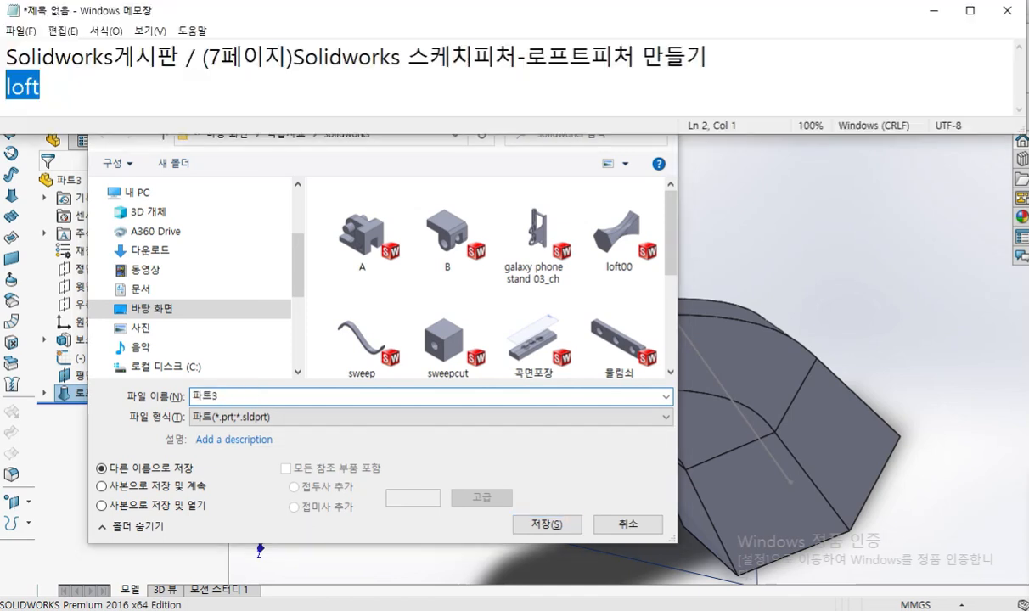
pyautogui.click(86, 86)
pyautogui.write('8-1')
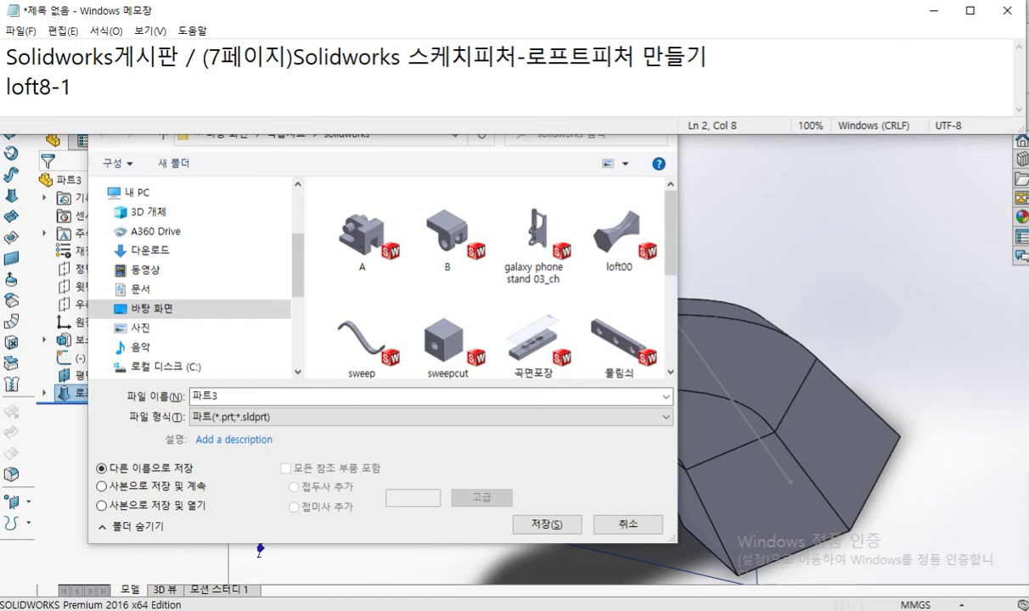
# Step: Show Loft.pdf in the browser, circle the 형상8 heading in blue, clear the markup, and minimize the browser
pyautogui.moveTo(1028, 103); pyautogui.dragTo(719, 105)
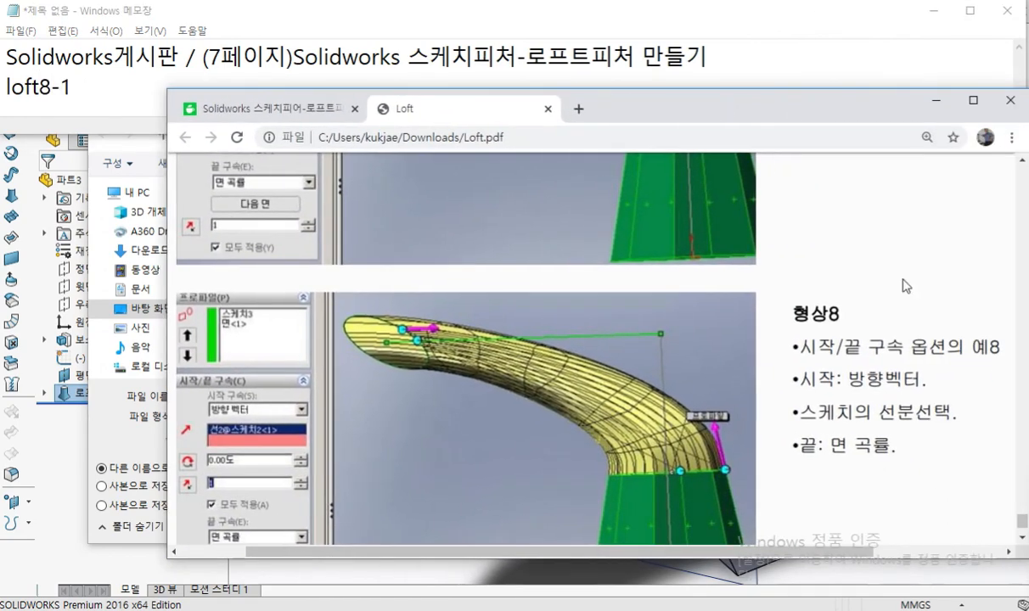
pyautogui.moveTo(831, 323)
pyautogui.mouseDown()
pyautogui.moveTo(758, 272)
pyautogui.moveTo(868, 348)
pyautogui.mouseUp()
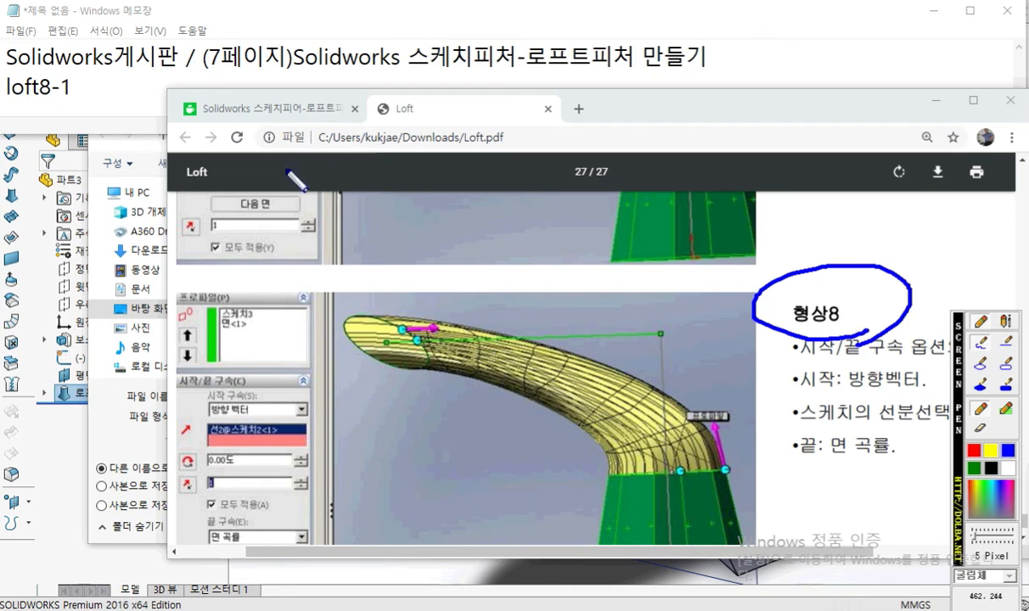
pyautogui.press('Escape')
pyautogui.click(935, 100)
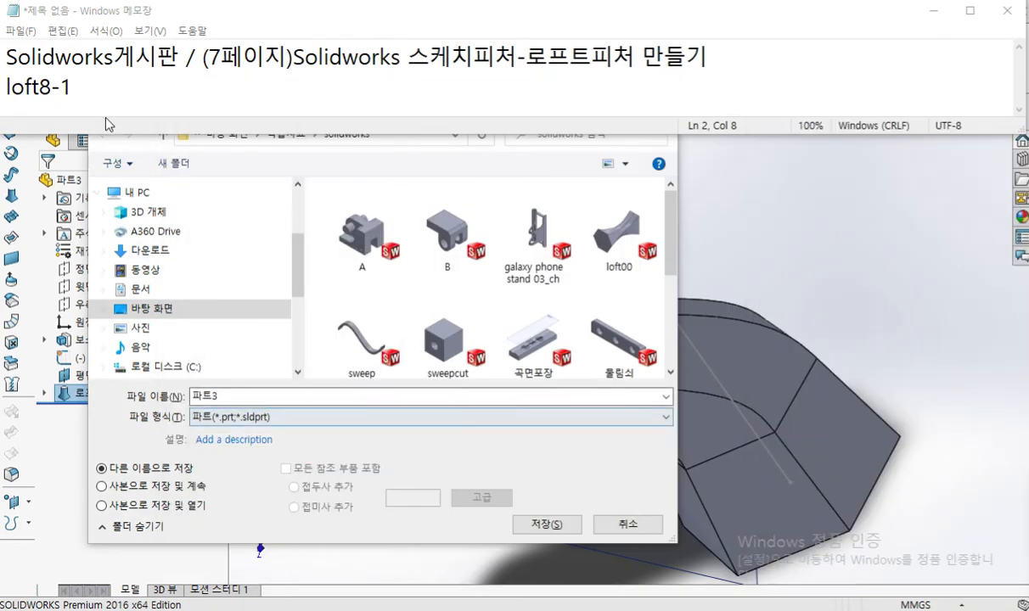
# Step: Copy loft8-1 from Notepad as the part's file name and save the part
pyautogui.moveTo(88, 90); pyautogui.dragTo(4, 88)
pyautogui.hotkey('ctrl', 'c')
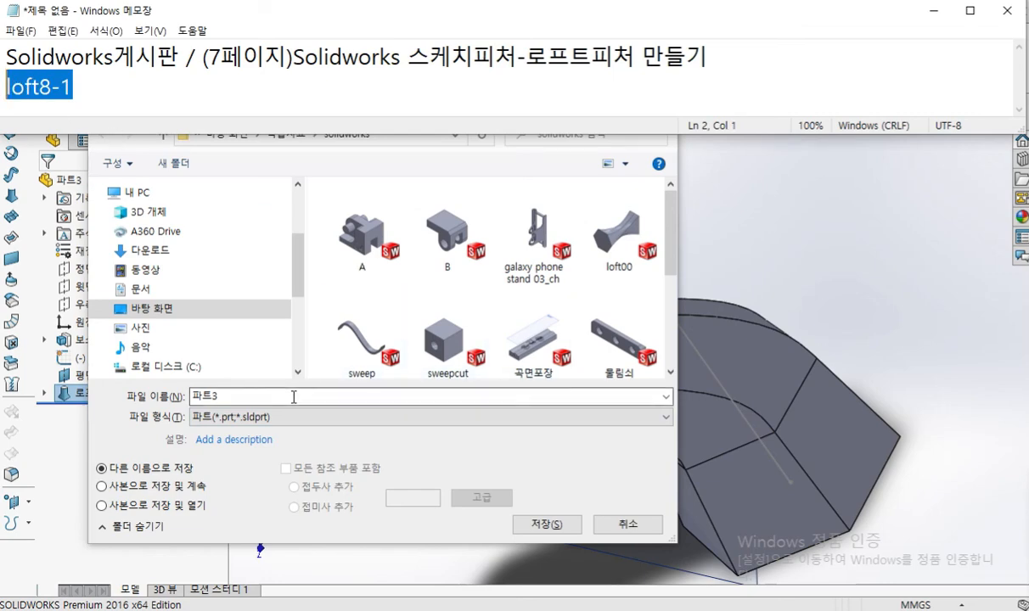
pyautogui.moveTo(294, 397); pyautogui.dragTo(180, 395)
pyautogui.hotkey('ctrl', 'v')
pyautogui.click(546, 524)
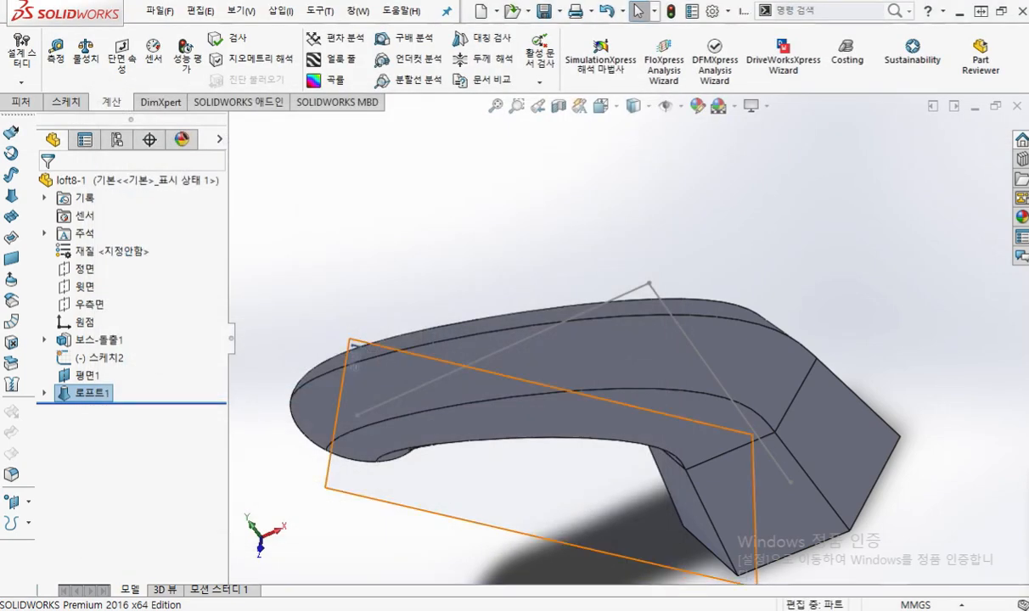
# Step: Switch to the loft feature post on cafe.naver.com, maximize the browser, and review the post's example drawings
pyautogui.moveTo(1028, 197); pyautogui.dragTo(742, 87)
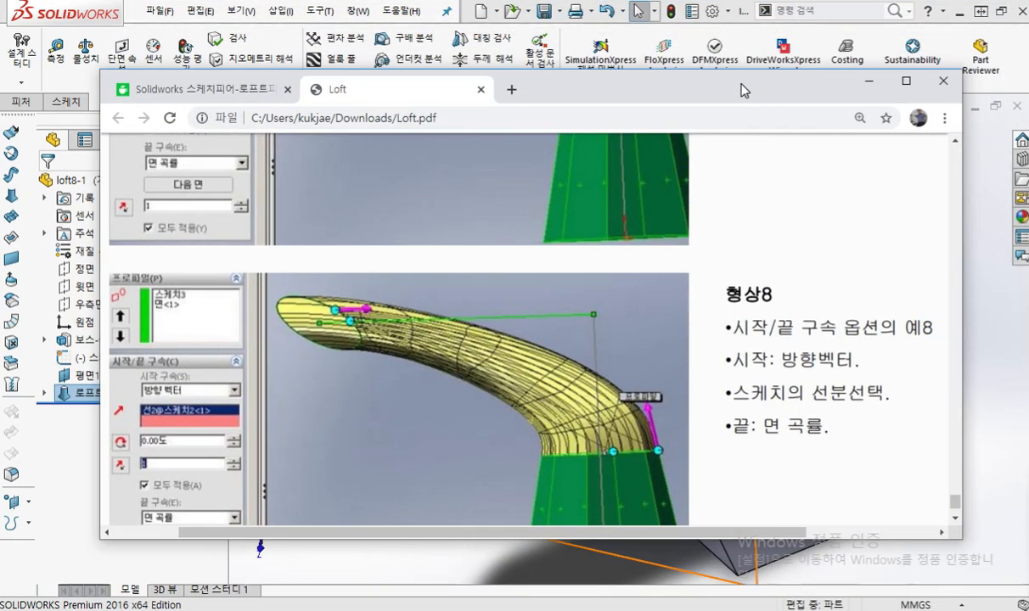
pyautogui.click(213, 95)
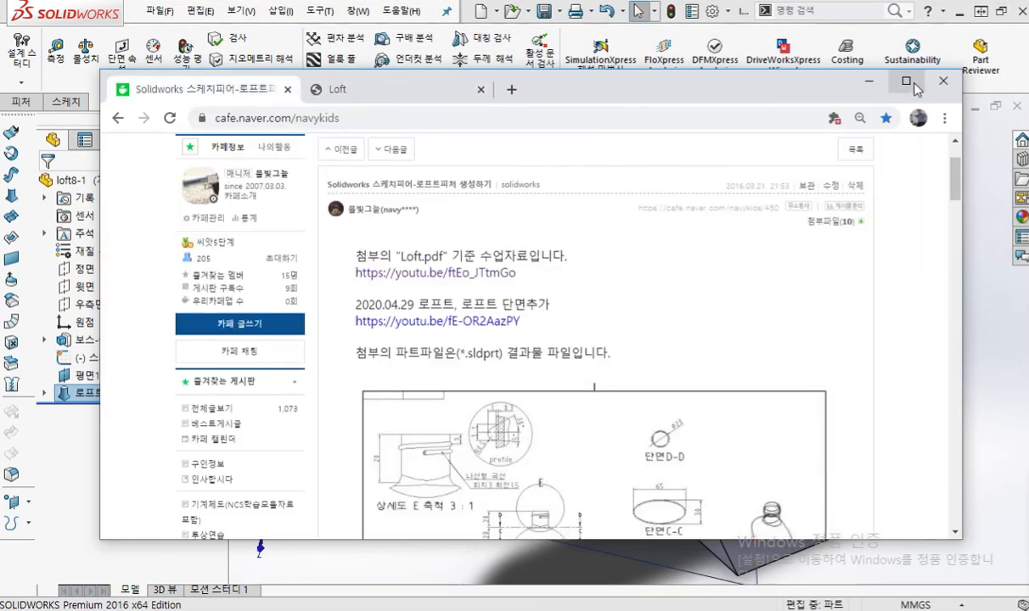
pyautogui.doubleClick(883, 87)
pyautogui.scroll(-6, 811, 329)
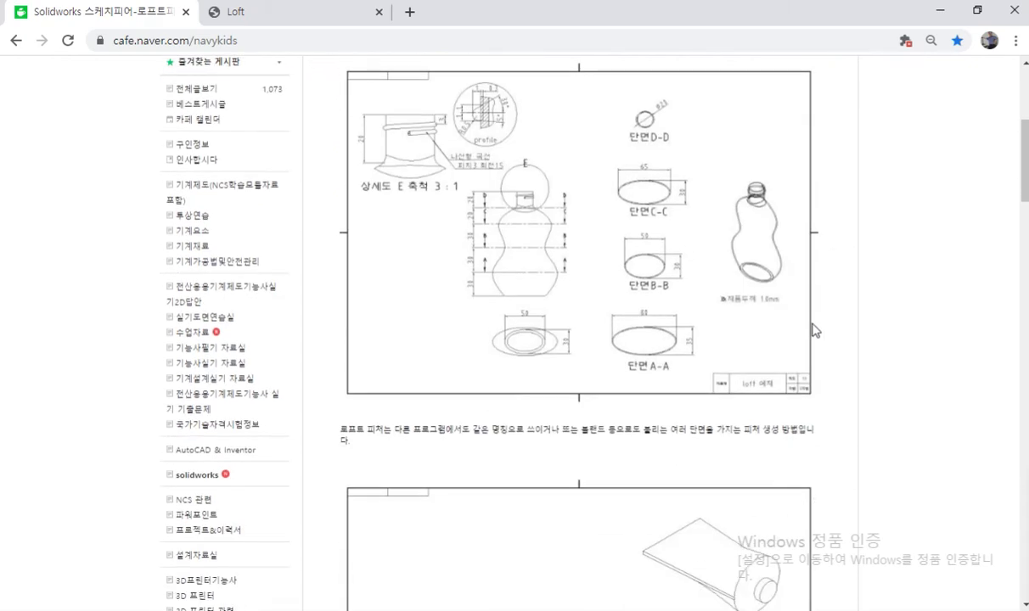
pyautogui.scroll(-12, 813, 331)
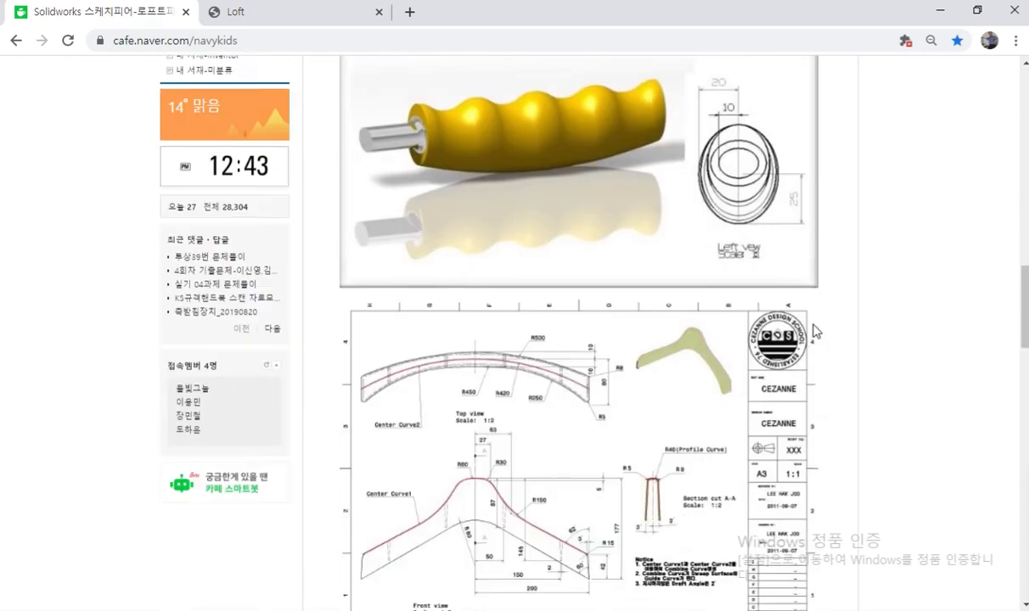
pyautogui.scroll(-3, 814, 331)
pyautogui.scroll(6, 813, 331)
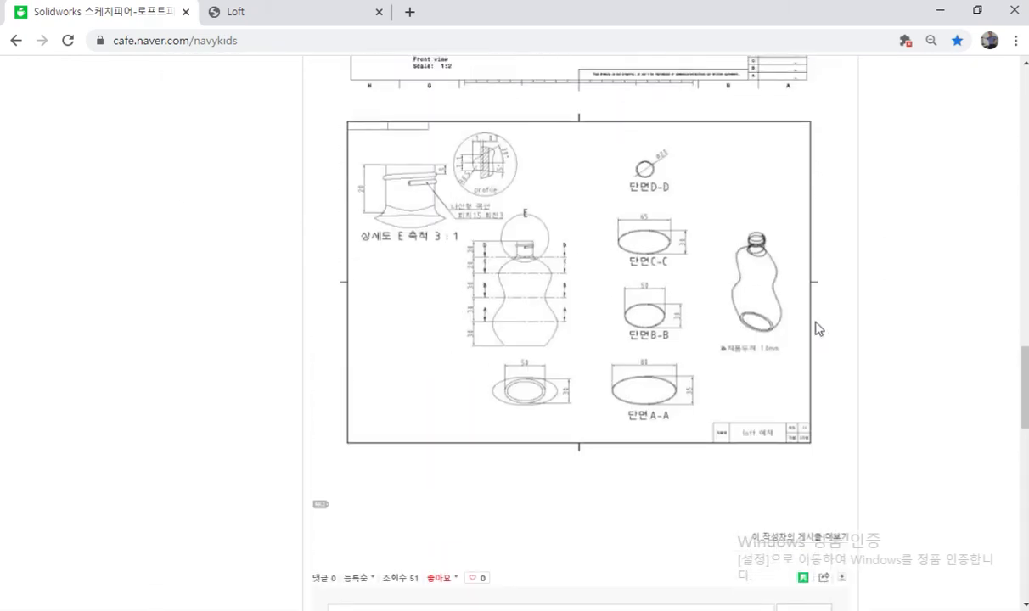
pyautogui.scroll(9, 815, 329)
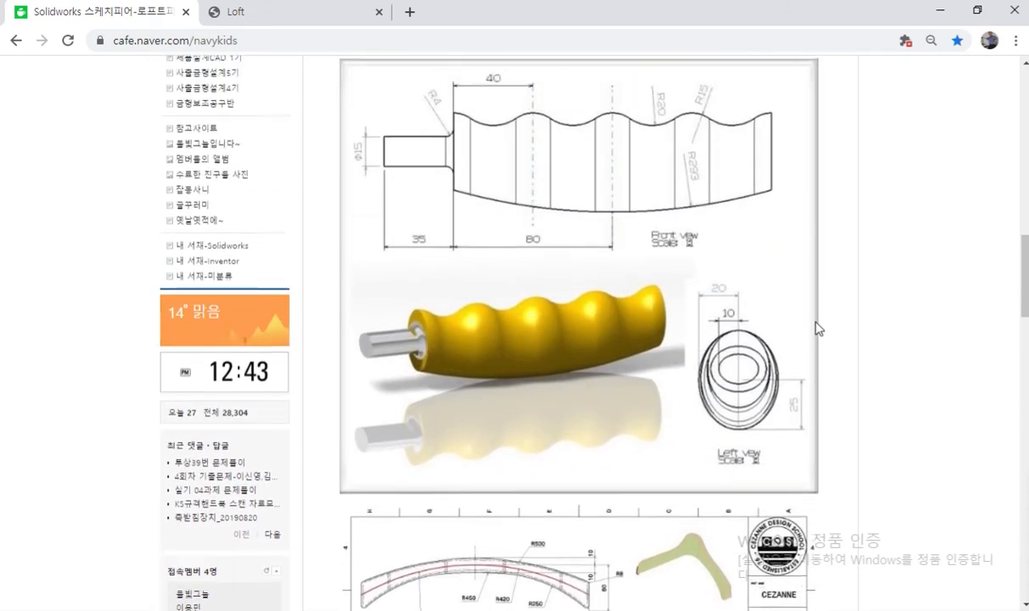
pyautogui.scroll(8, 815, 329)
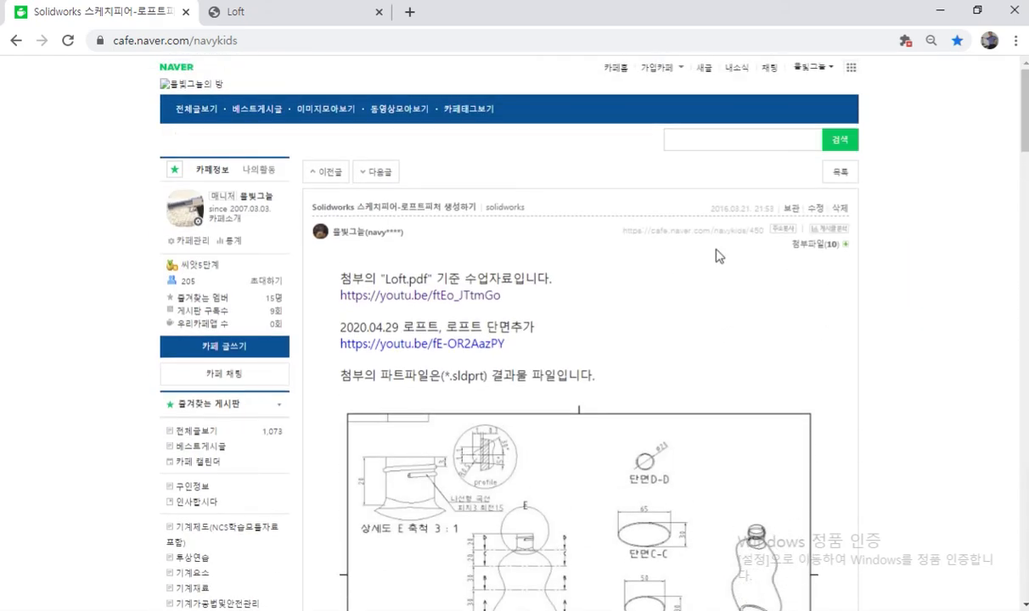
# Step: Skim the post's drawings again and return to the post list of the solidworks board
pyautogui.scroll(-3, 774, 348)
pyautogui.scroll(-20, 774, 348)
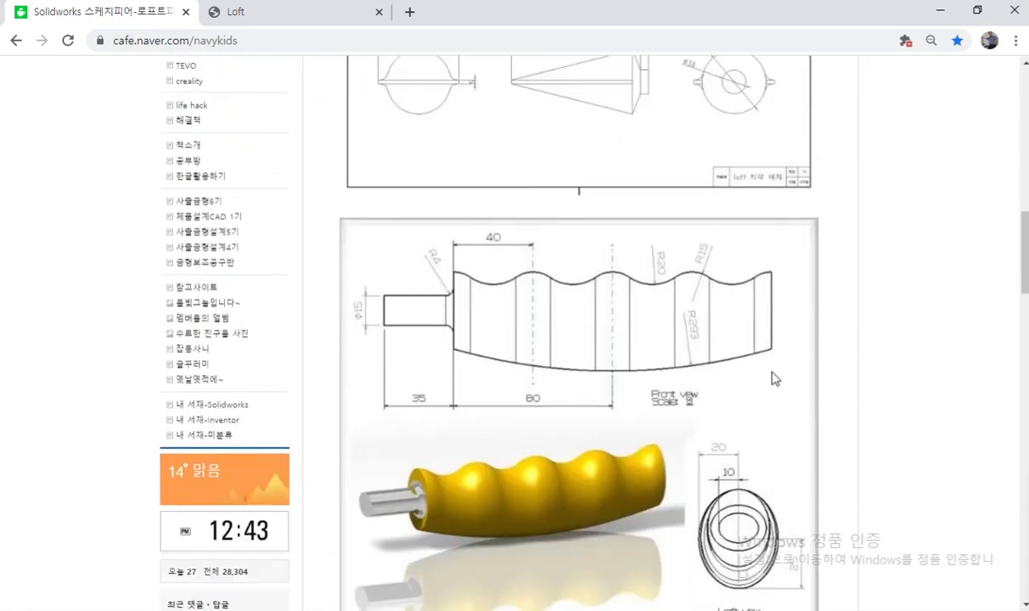
pyautogui.scroll(-6, 770, 379)
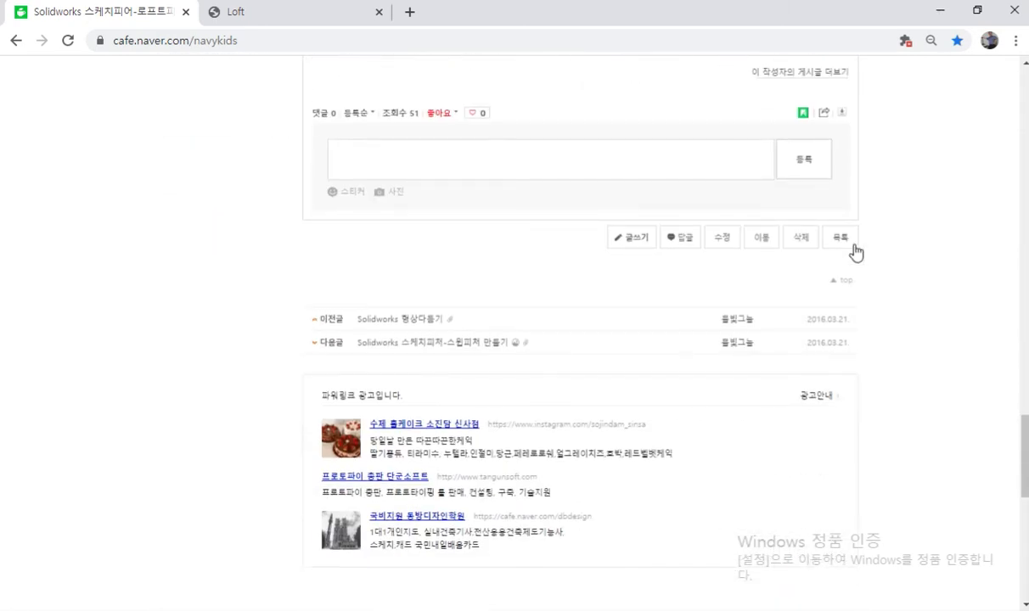
pyautogui.click(842, 240)
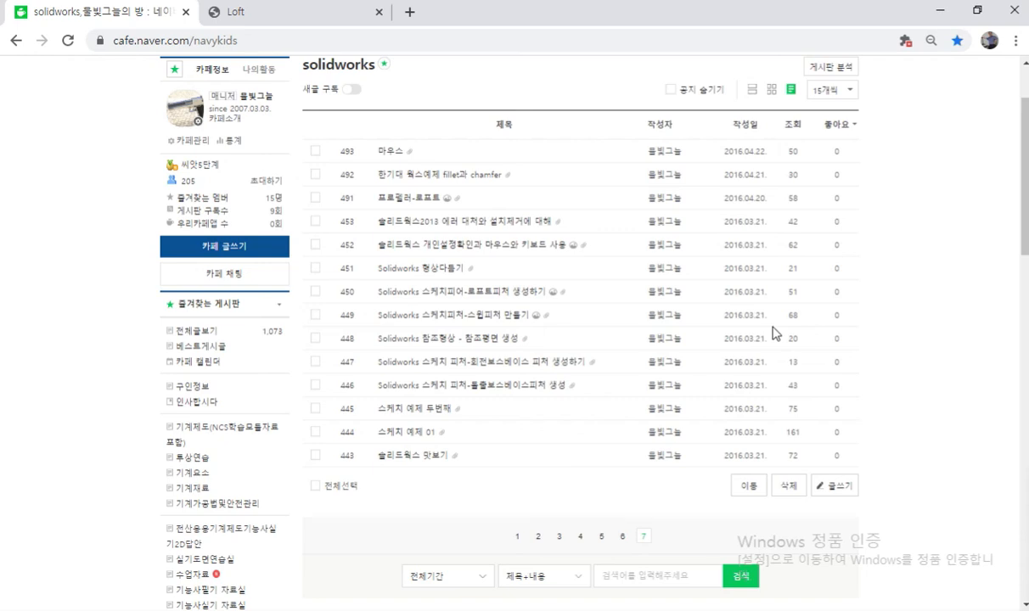
# Step: Review the propeller images and attached files in the 프로펠러-로프트 post and return to the post list
pyautogui.click(382, 197)
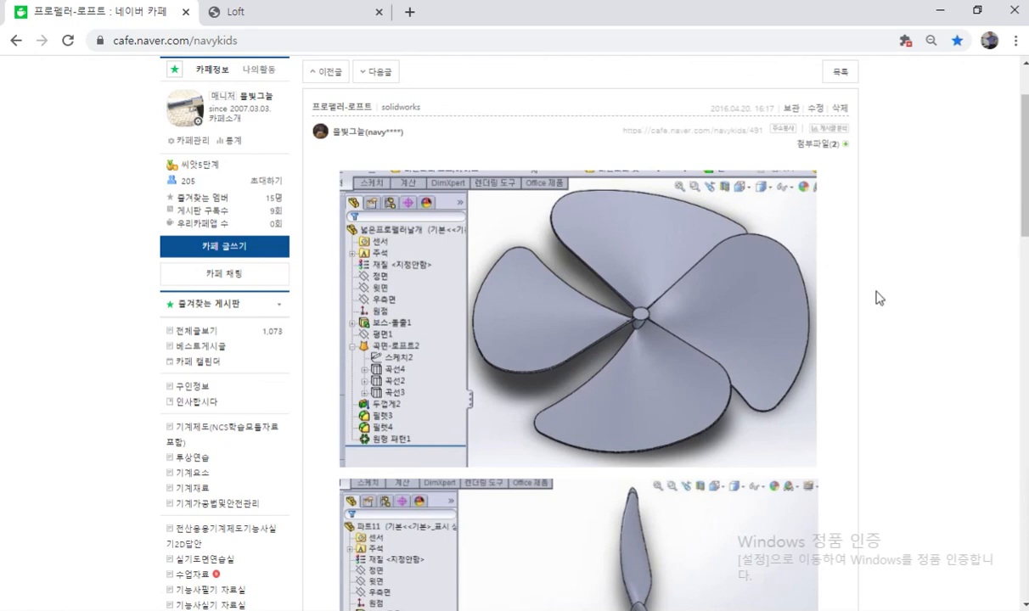
pyautogui.scroll(-3, 879, 298)
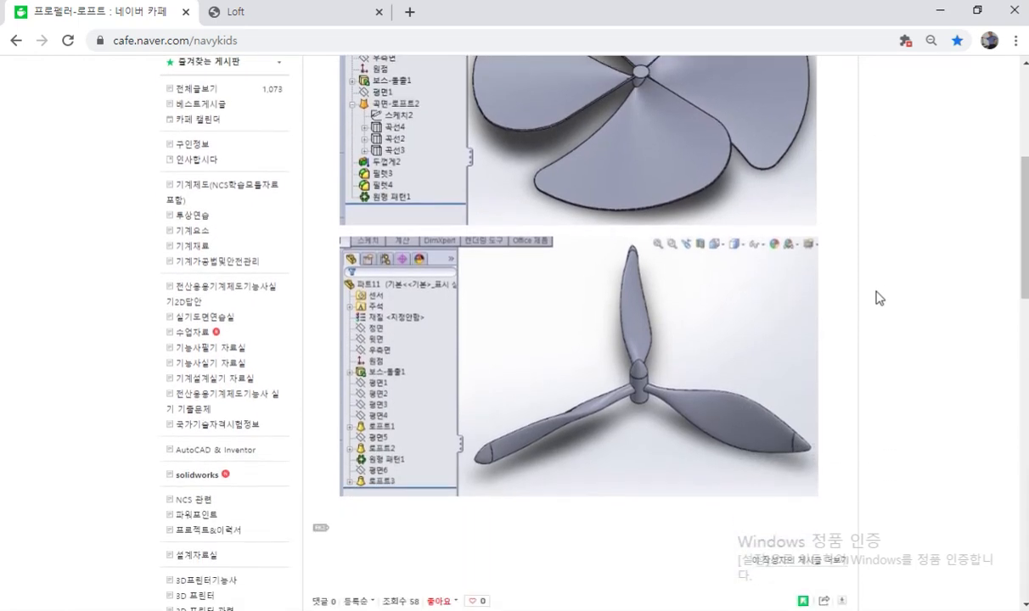
pyautogui.scroll(5, 878, 298)
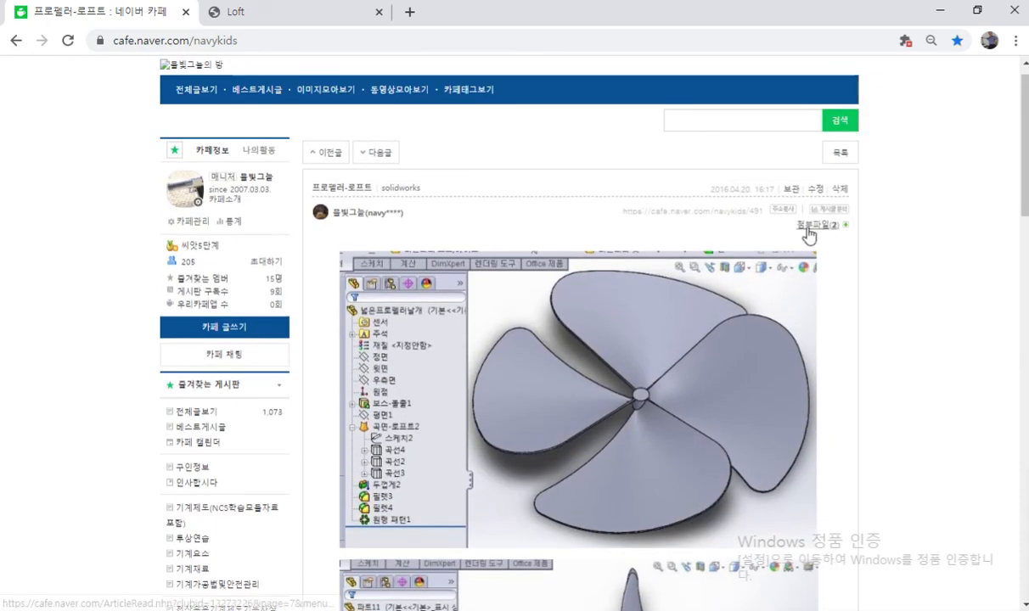
pyautogui.click(808, 225)
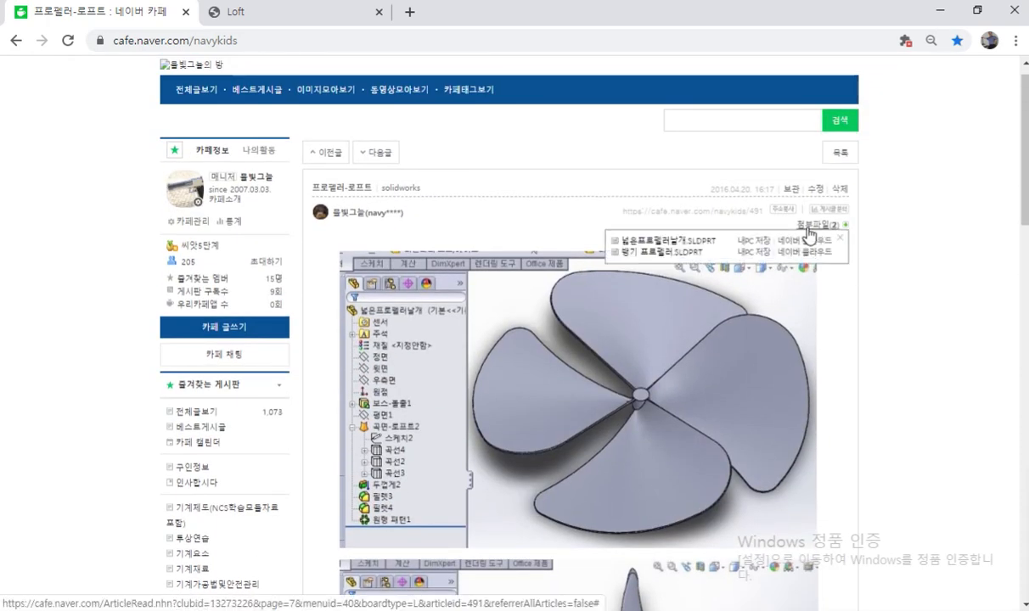
pyautogui.click(15, 42)
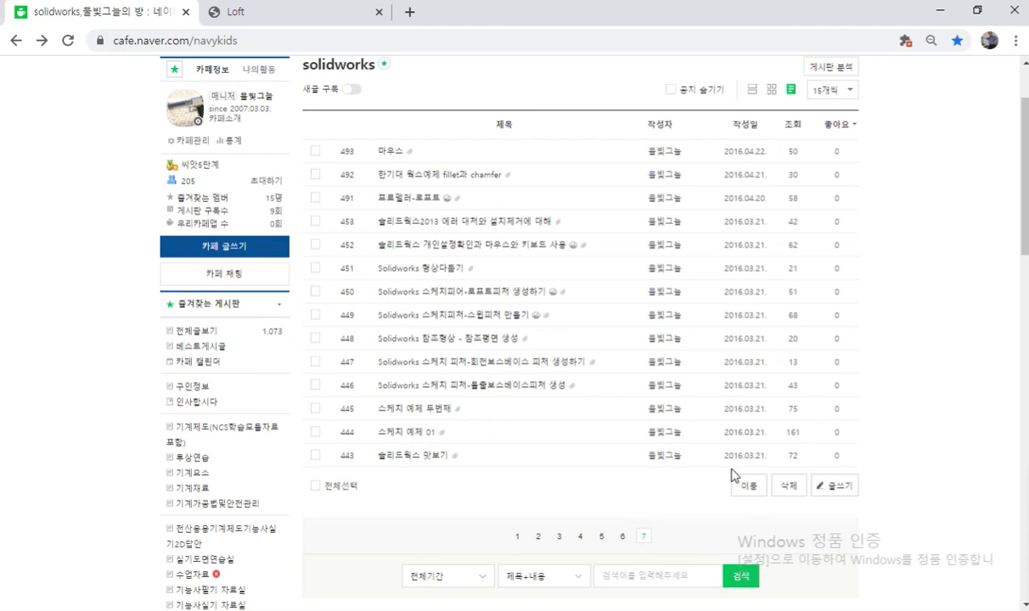
# Step: On page 6 of the board, check the attached files of the 임펠라-경로따라 꼬임_스윕 post and return to the list
pyautogui.click(621, 536)
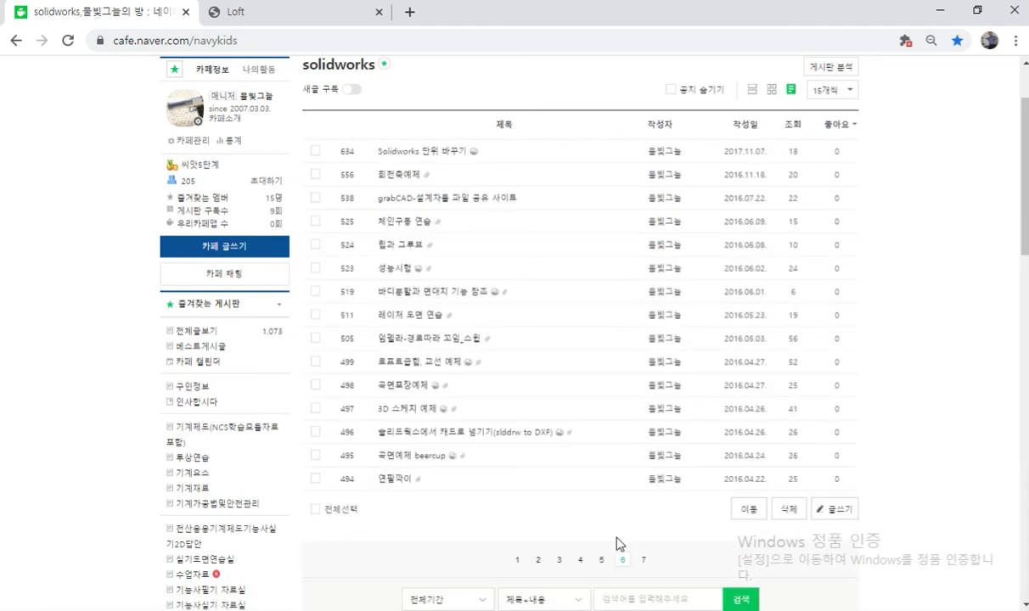
pyautogui.click(410, 339)
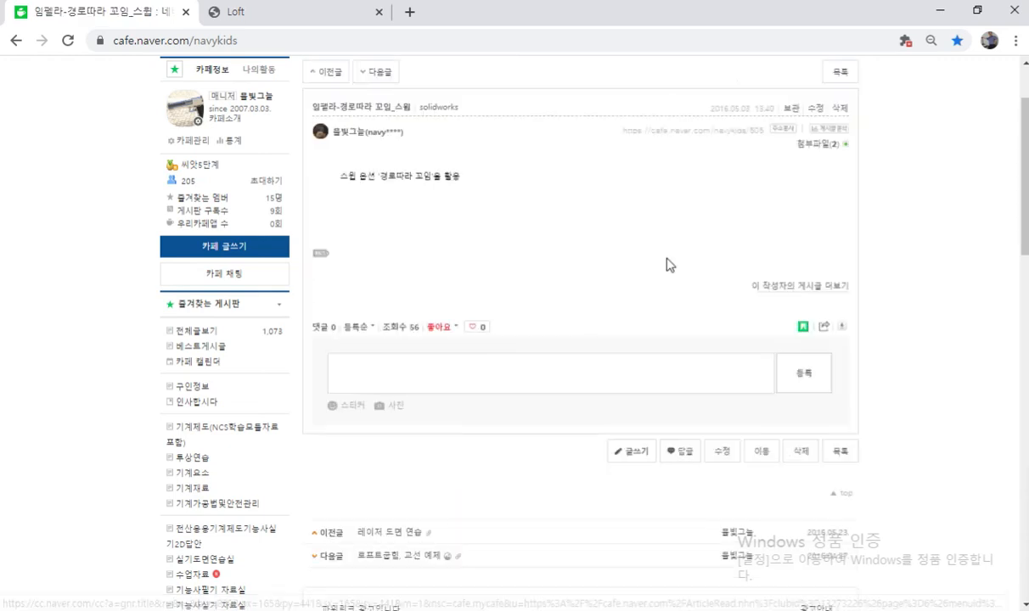
pyautogui.click(818, 145)
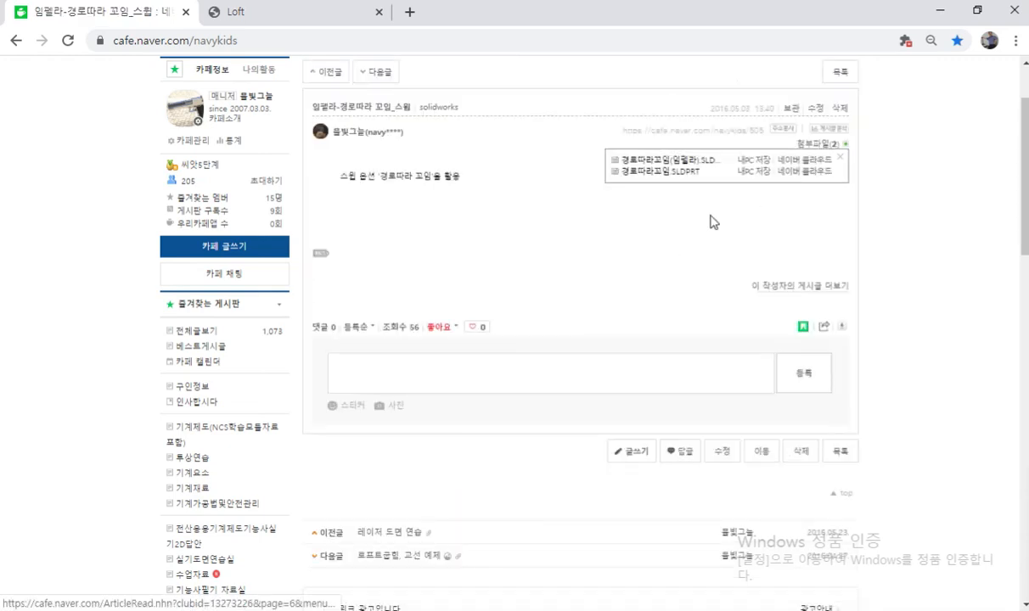
pyautogui.click(674, 241)
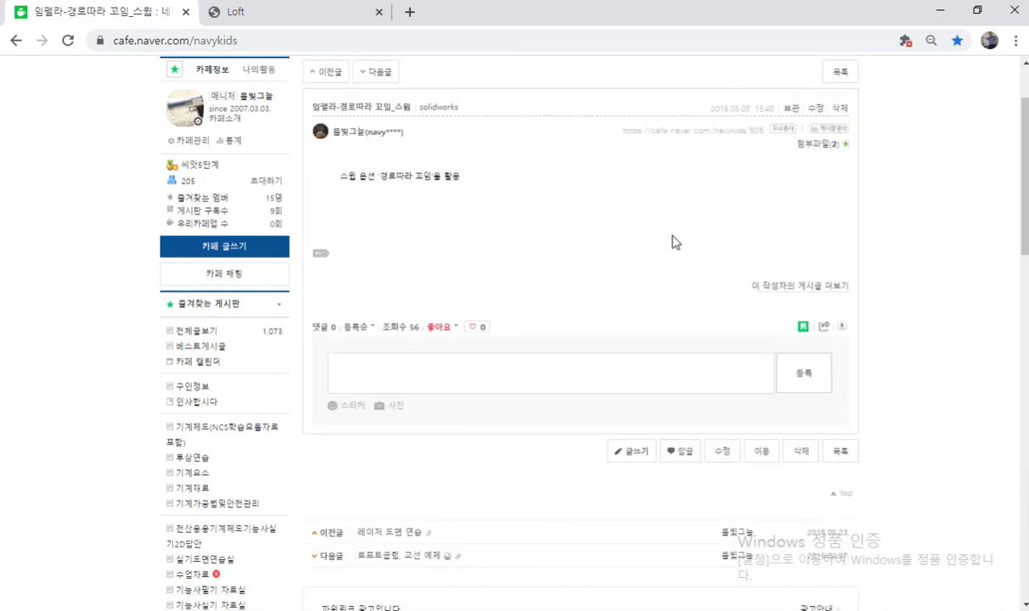
pyautogui.click(17, 40)
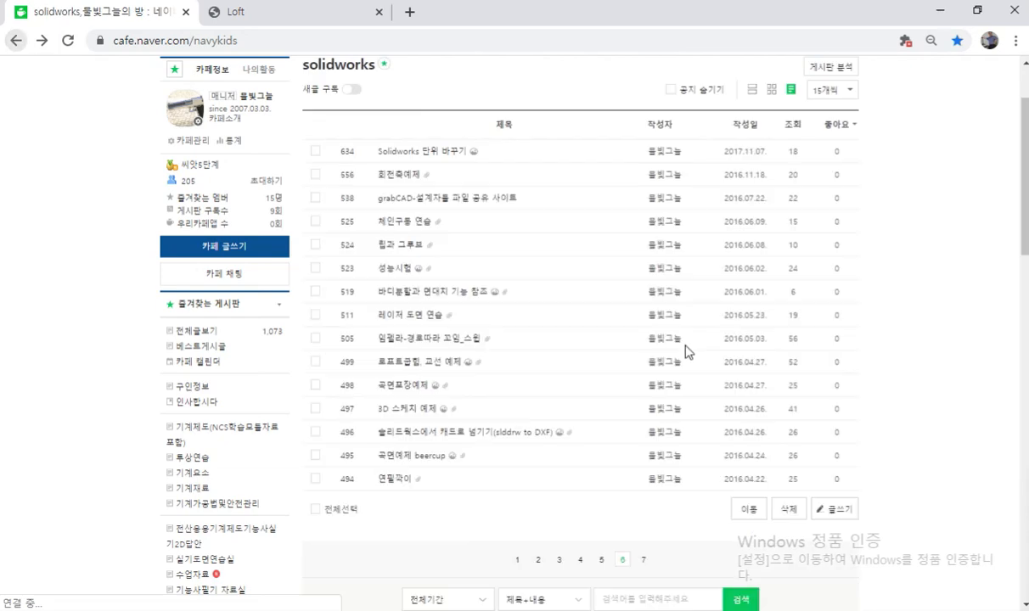
# Step: Look through board pages 5, 4, 3 and 2, go back to page 7, and switch to the loft8-1 part in SOLIDWORKS
pyautogui.click(602, 561)
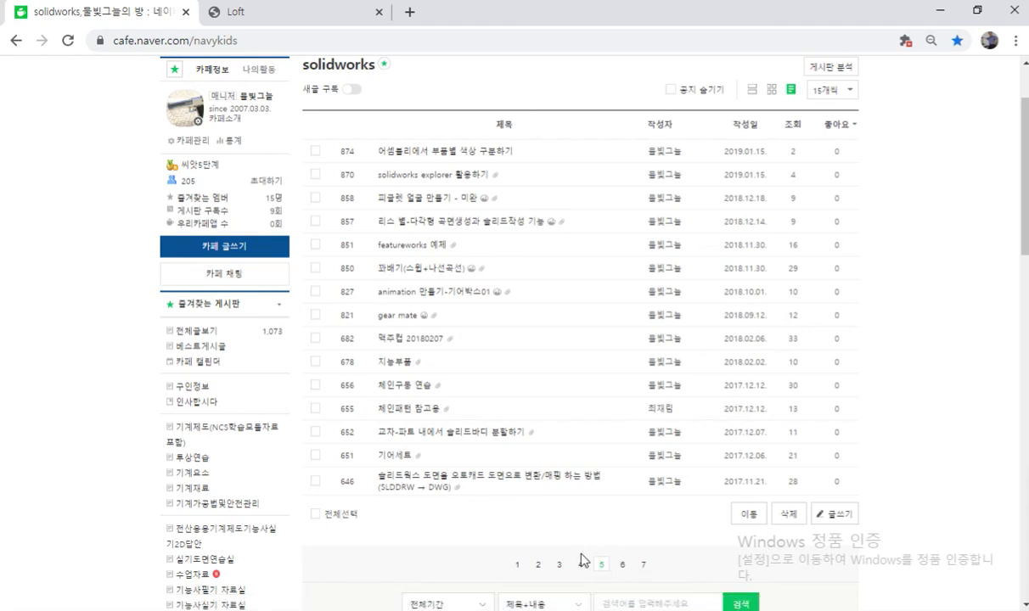
pyautogui.click(579, 566)
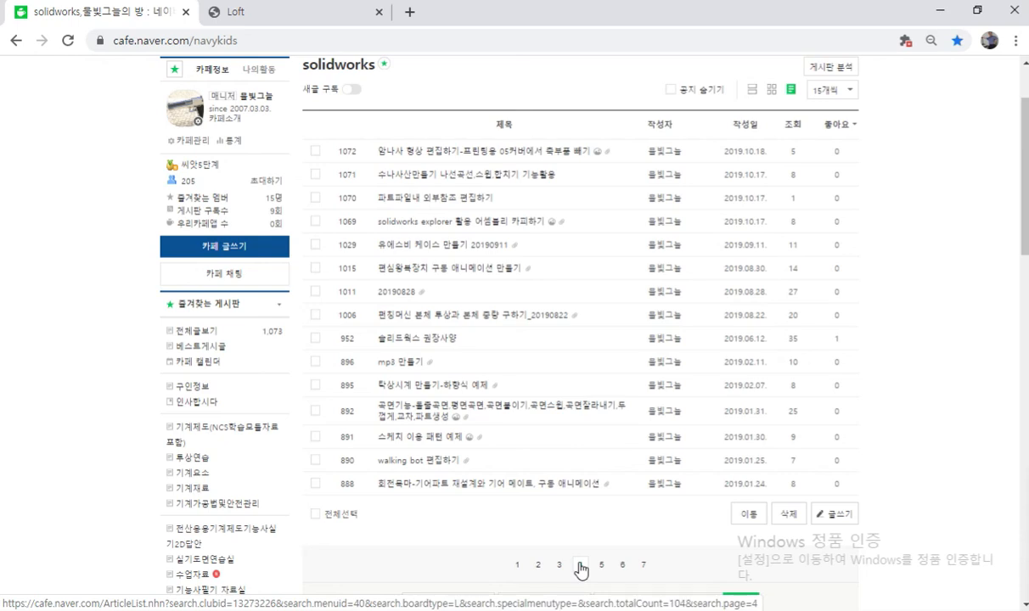
pyautogui.click(559, 565)
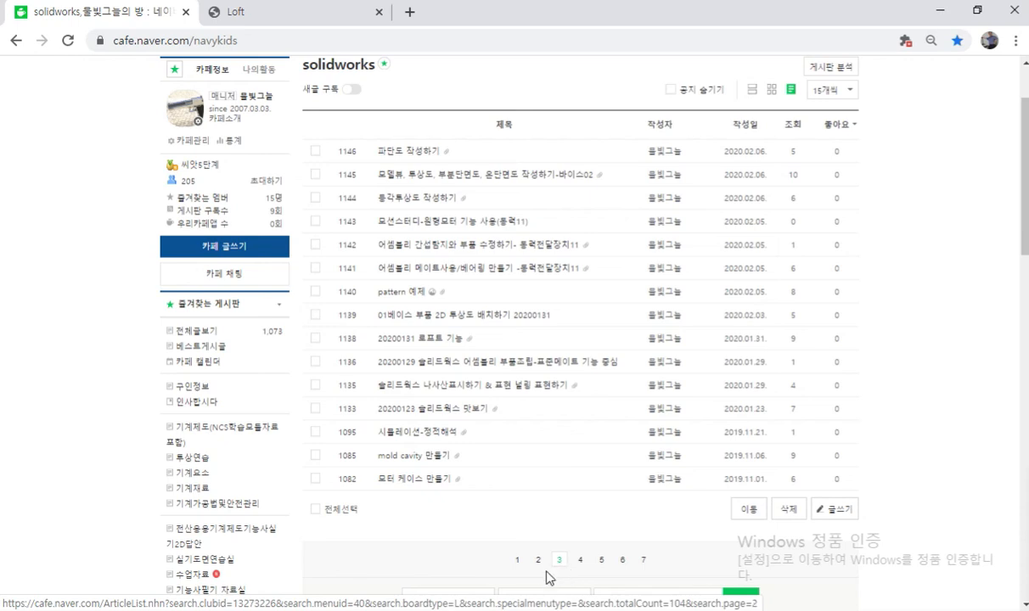
pyautogui.click(538, 561)
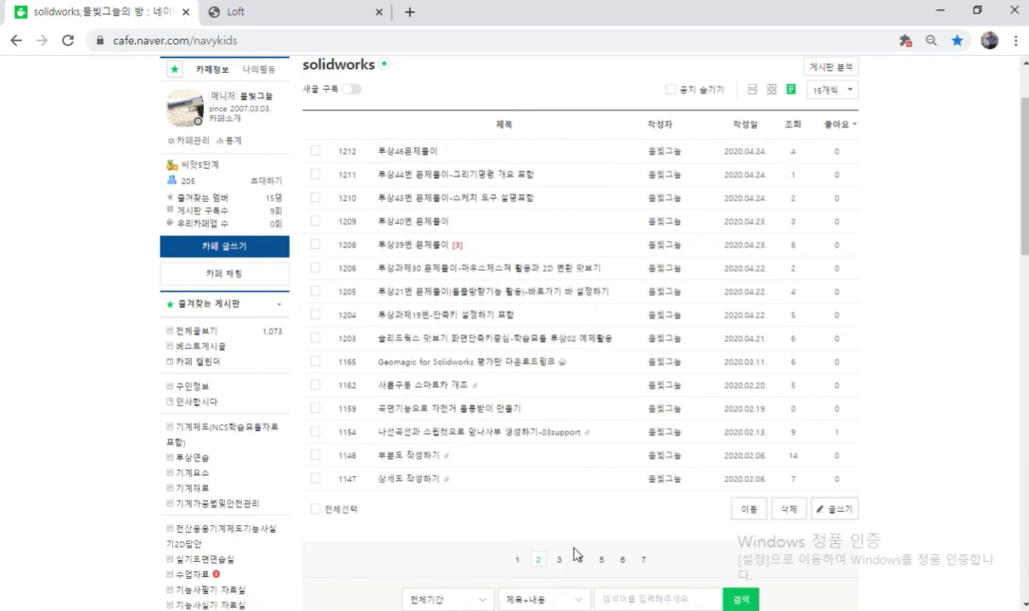
pyautogui.click(643, 561)
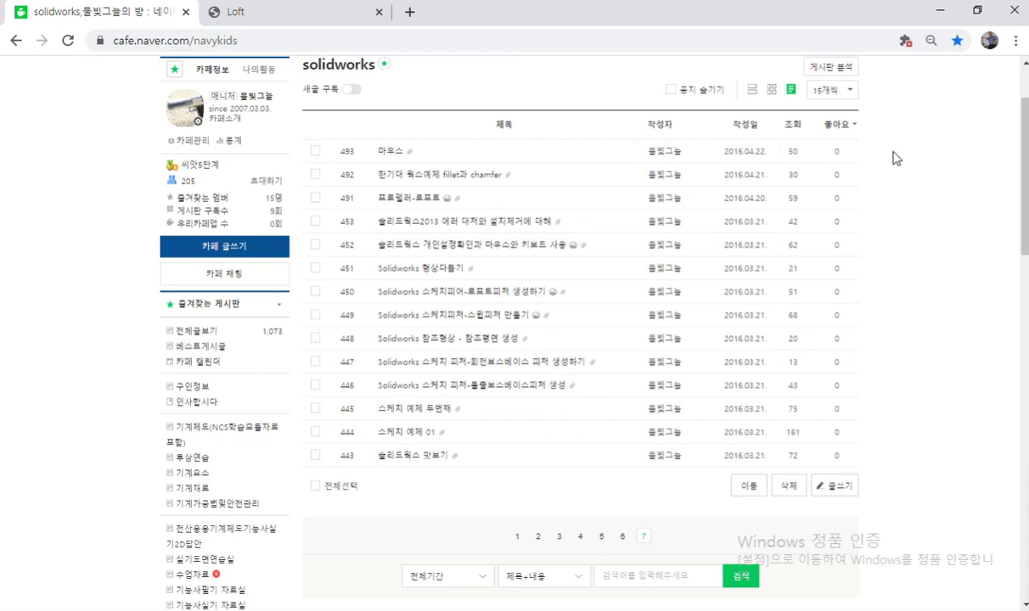
pyautogui.moveTo(589, 19); pyautogui.dragTo(1028, 118)
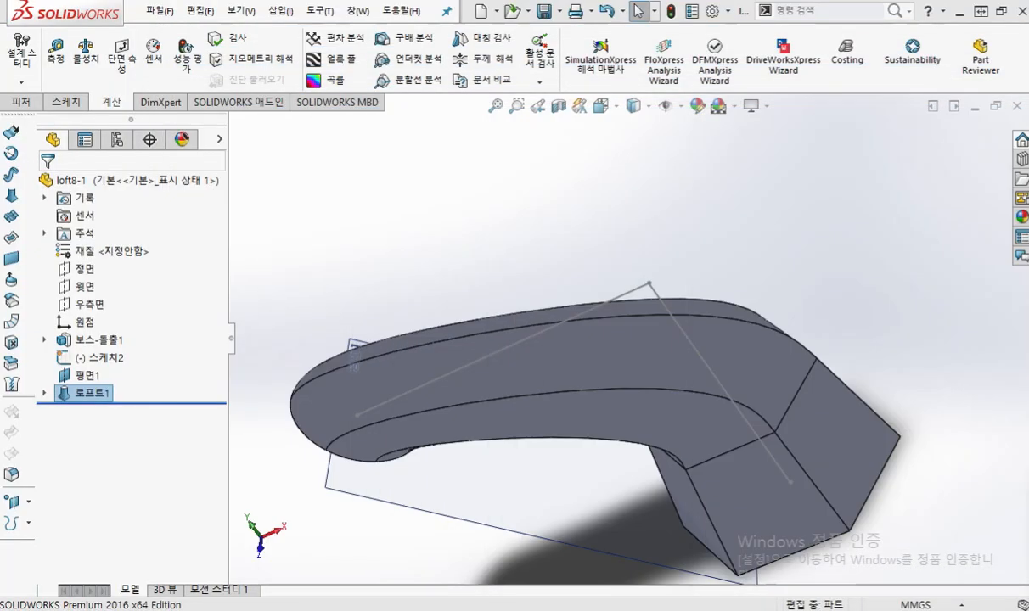